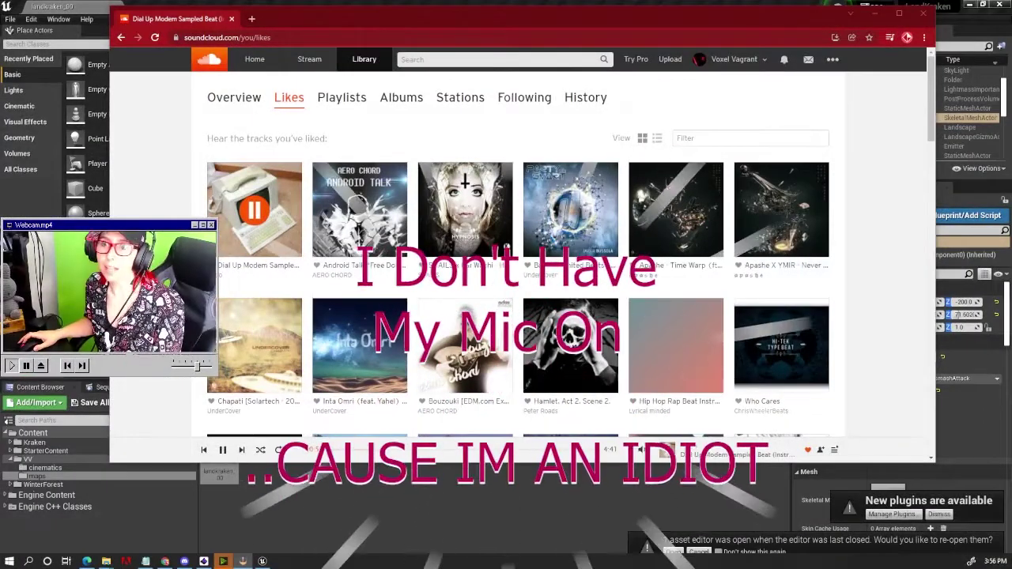
# Step: Switch from the SoundCloud browser back to the Unreal Editor's kraken level
pyautogui.hotkey('alt', 'Tab')
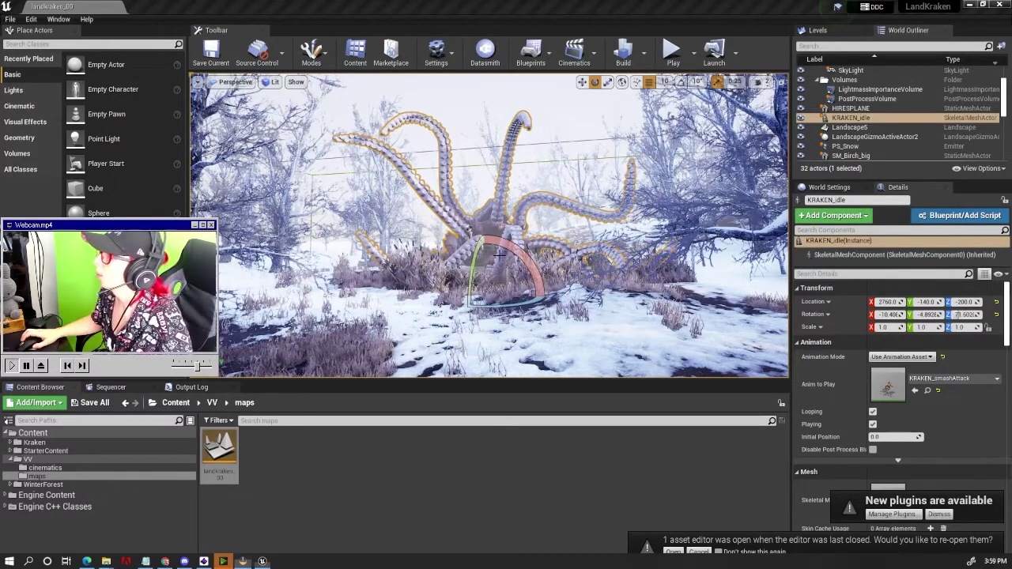
# Step: Fly the viewport around the kraken and snowy trees, adjusting the camera speed
pyautogui.moveTo(490, 225)
pyautogui.mouseDown(button='right')
pyautogui.moveTo(442, 238)
pyautogui.moveTo(474, 237)
pyautogui.mouseUp(button='right')
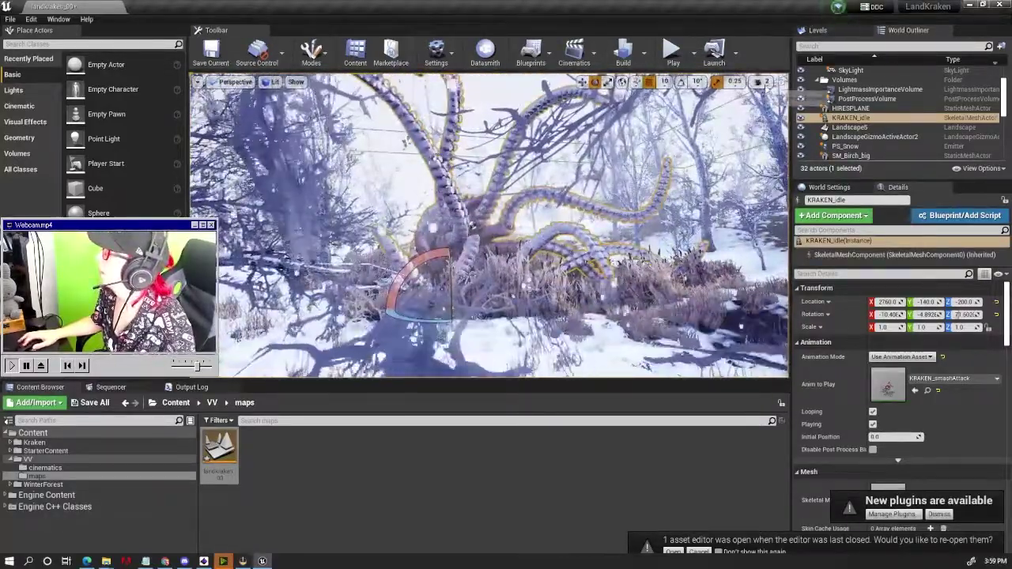
pyautogui.click(764, 82)
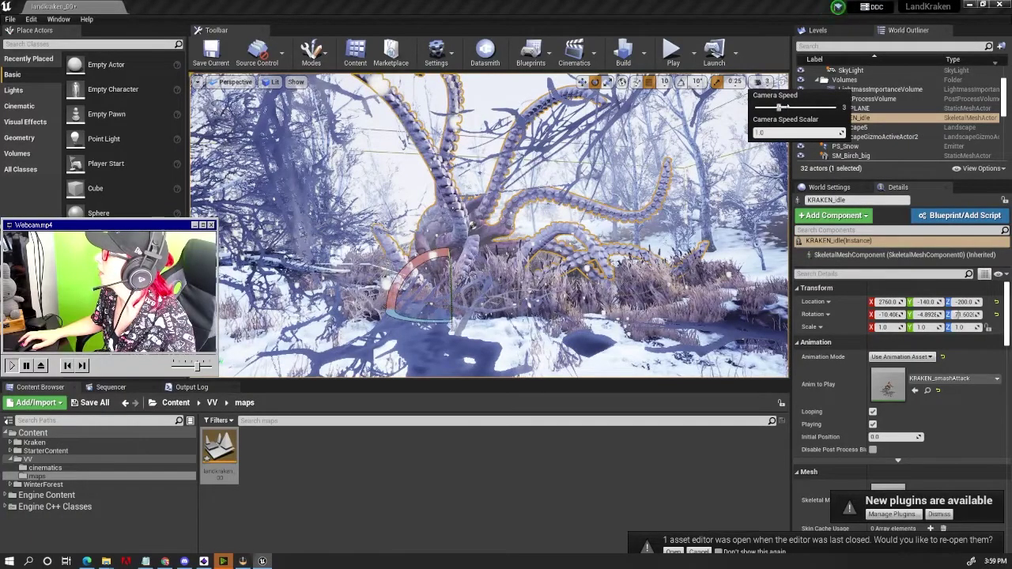
pyautogui.moveTo(474, 238)
pyautogui.mouseDown(button='right')
pyautogui.moveTo(491, 237)
pyautogui.moveTo(474, 237)
pyautogui.mouseUp(button='right')
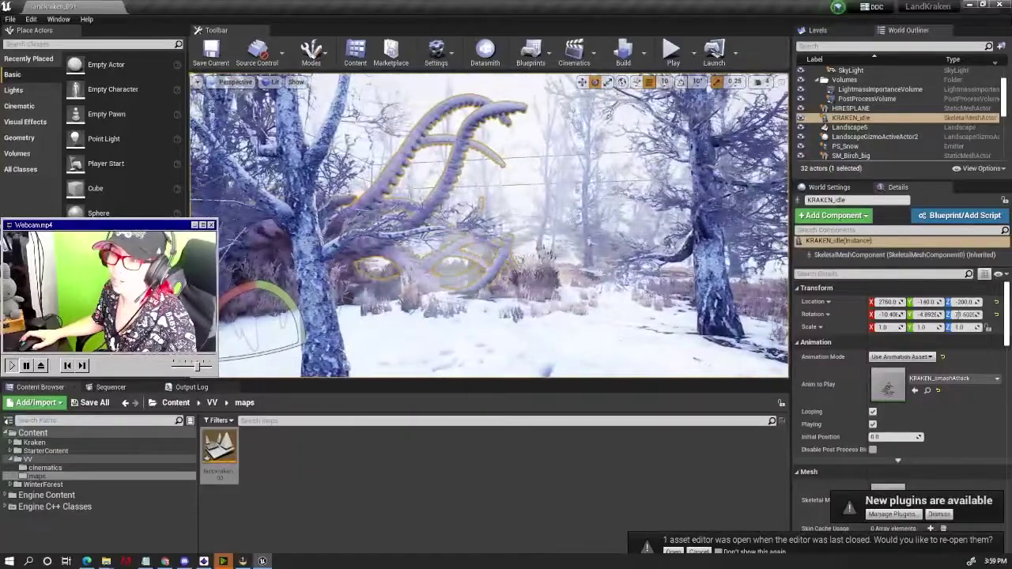
pyautogui.click(618, 294)
pyautogui.moveTo(619, 294); pyautogui.dragTo(625, 295, button='right')
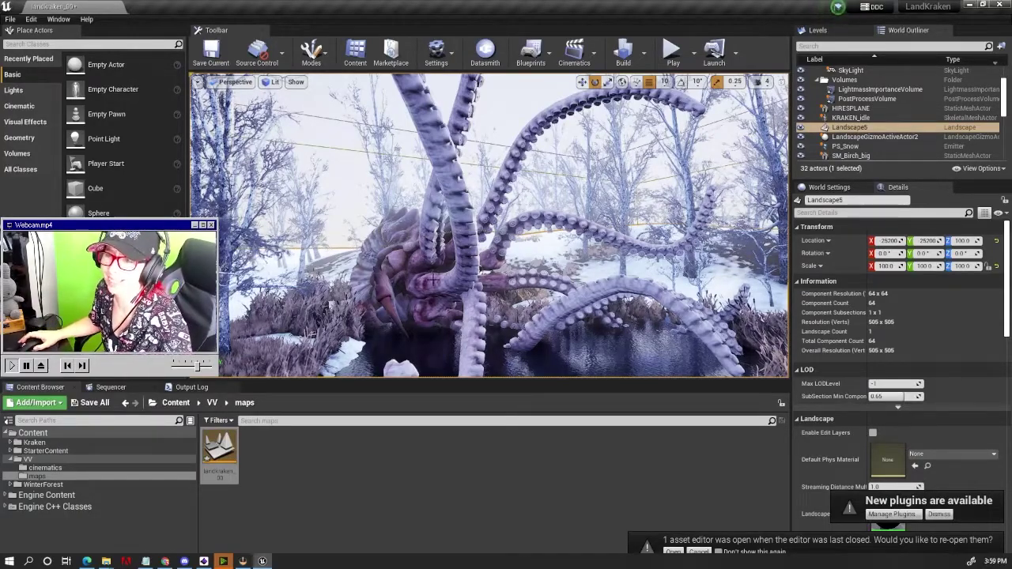
# Step: Open the VV/cinematics folder holding SEQ_kraken while reframing the kraken from lower down
pyautogui.moveTo(434, 280)
pyautogui.mouseDown(button='right')
pyautogui.moveTo(425, 139)
pyautogui.moveTo(429, 284)
pyautogui.mouseUp(button='right')
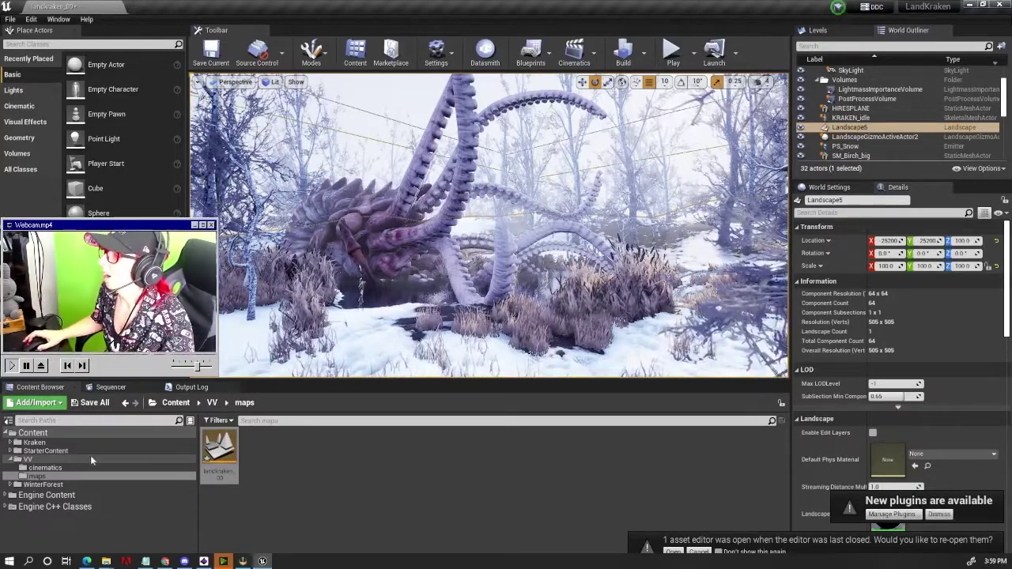
pyautogui.click(70, 469)
pyautogui.moveTo(565, 253); pyautogui.dragTo(554, 260, button='right')
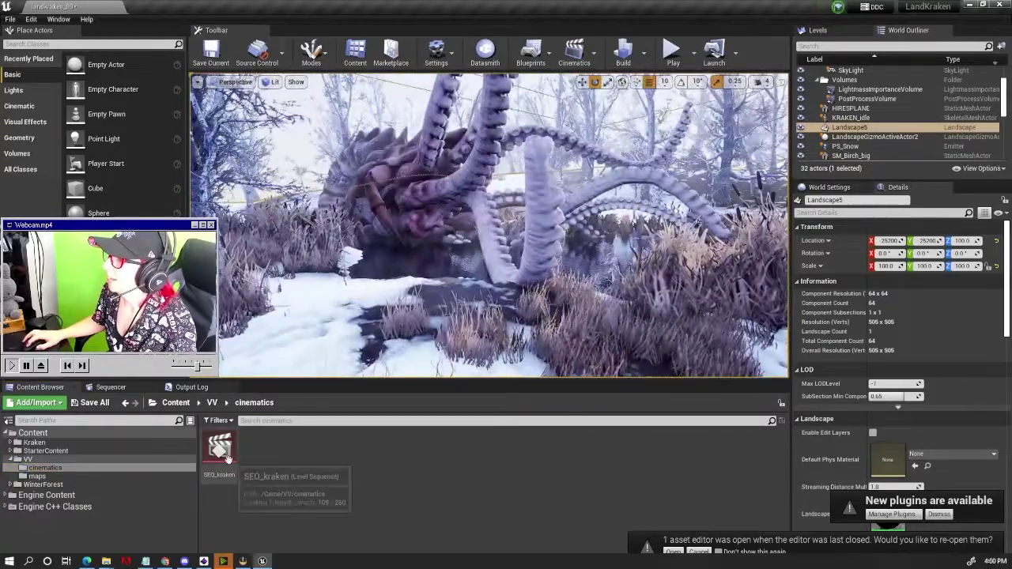
# Step: Open SEQ_kraken in Sequencer and scrub the kraken animation between frames 17 and 56
pyautogui.doubleClick(219, 448)
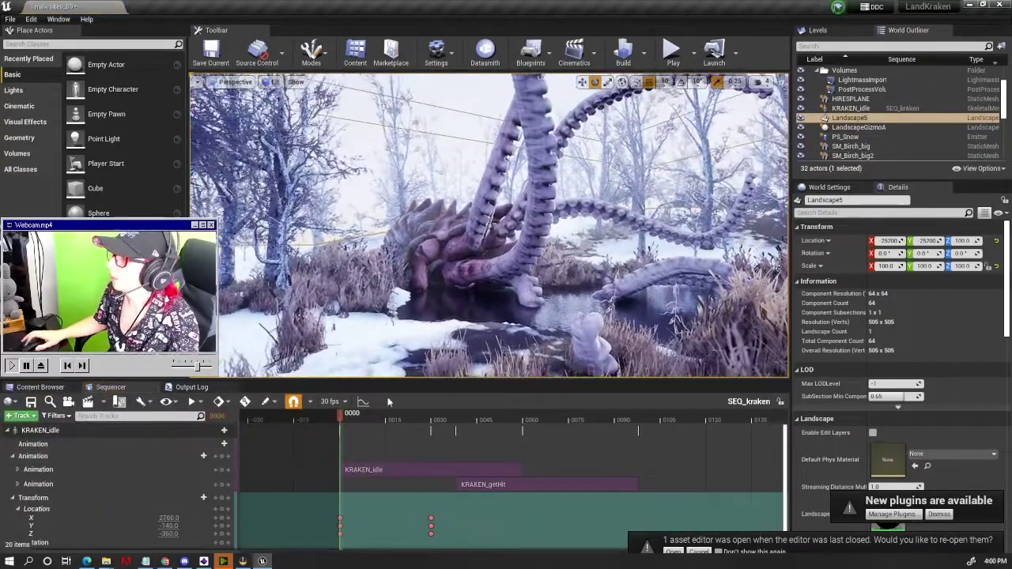
pyautogui.click(378, 421)
pyautogui.moveTo(377, 423)
pyautogui.mouseDown()
pyautogui.moveTo(512, 435)
pyautogui.moveTo(469, 452)
pyautogui.moveTo(547, 447)
pyautogui.moveTo(450, 466)
pyautogui.mouseUp()
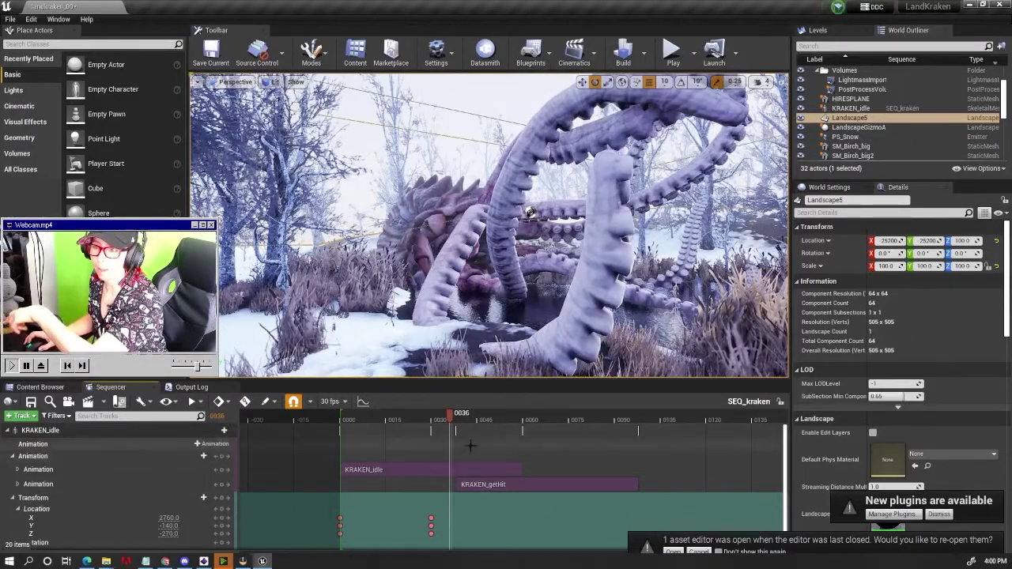
pyautogui.click(425, 417)
pyautogui.moveTo(423, 417)
pyautogui.mouseDown()
pyautogui.moveTo(449, 432)
pyautogui.moveTo(424, 449)
pyautogui.moveTo(544, 492)
pyautogui.moveTo(452, 485)
pyautogui.moveTo(463, 486)
pyautogui.mouseUp()
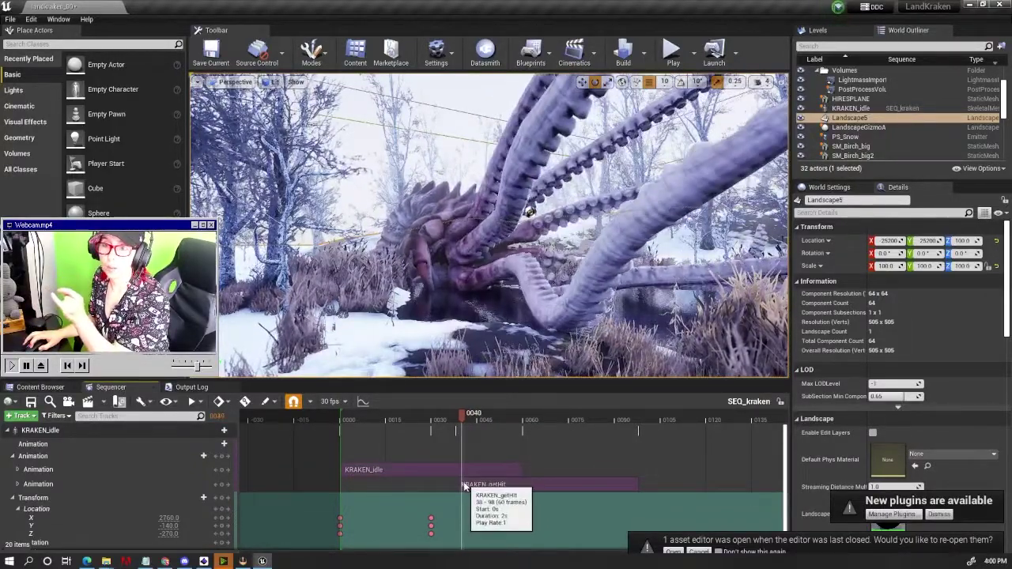
# Step: Move the KRAKEN_getHit clip onto the KRAKEN_idle animation track at frame 38
pyautogui.moveTo(463, 487); pyautogui.dragTo(458, 486)
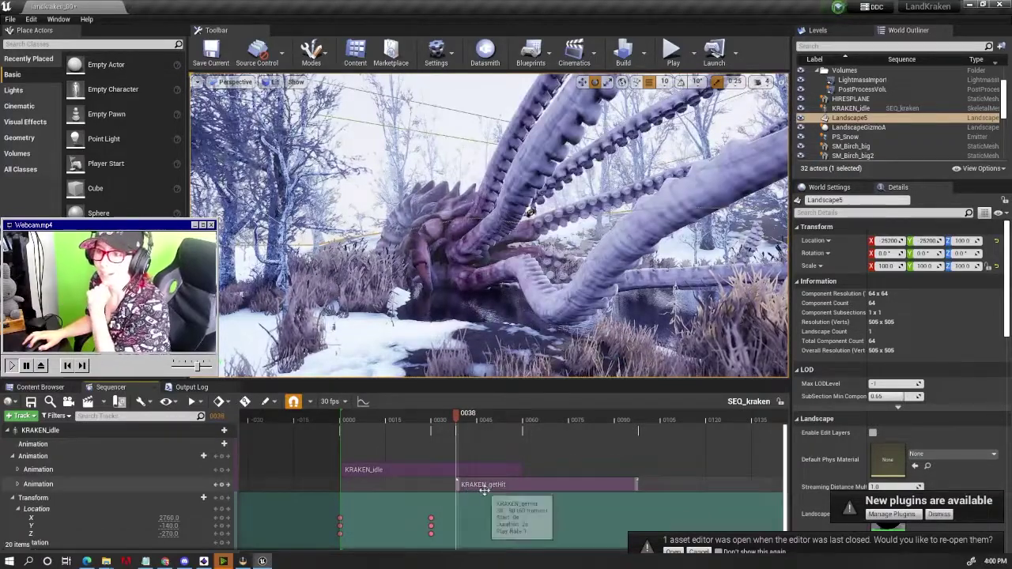
pyautogui.click(545, 480)
pyautogui.moveTo(545, 480); pyautogui.dragTo(542, 467)
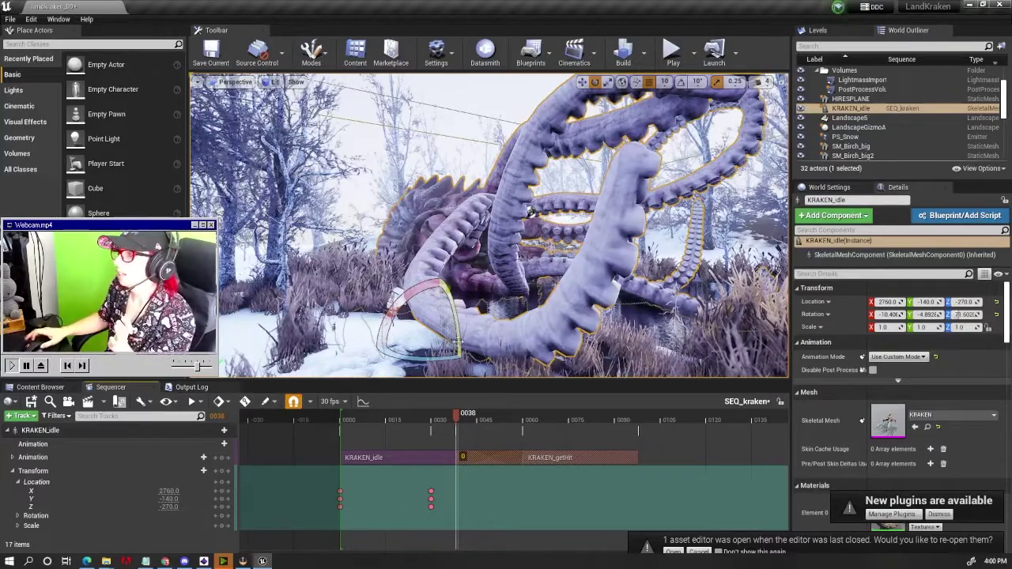
pyautogui.moveTo(454, 420)
pyautogui.mouseDown()
pyautogui.moveTo(489, 430)
pyautogui.moveTo(325, 417)
pyautogui.mouseUp()
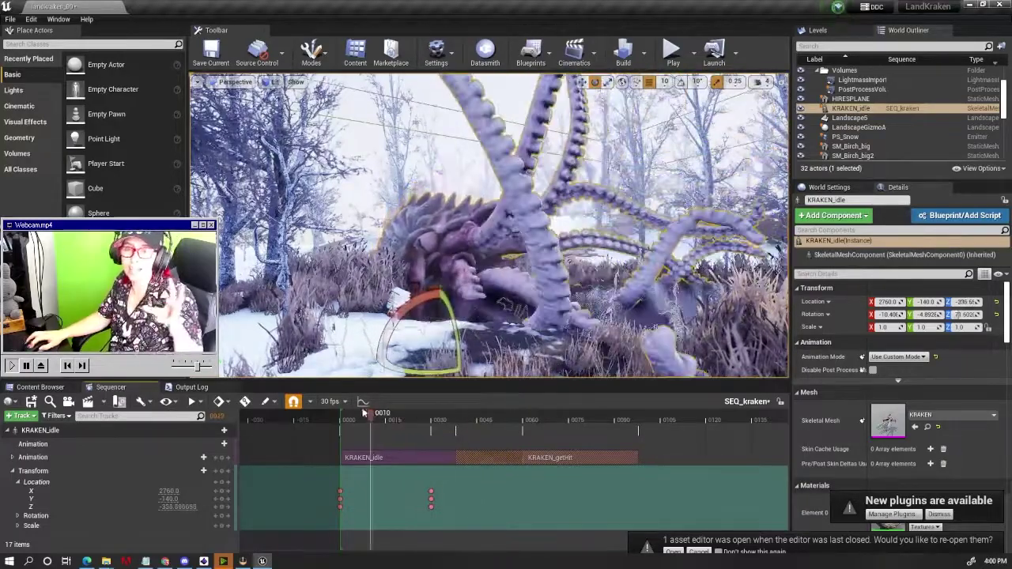
pyautogui.click(433, 415)
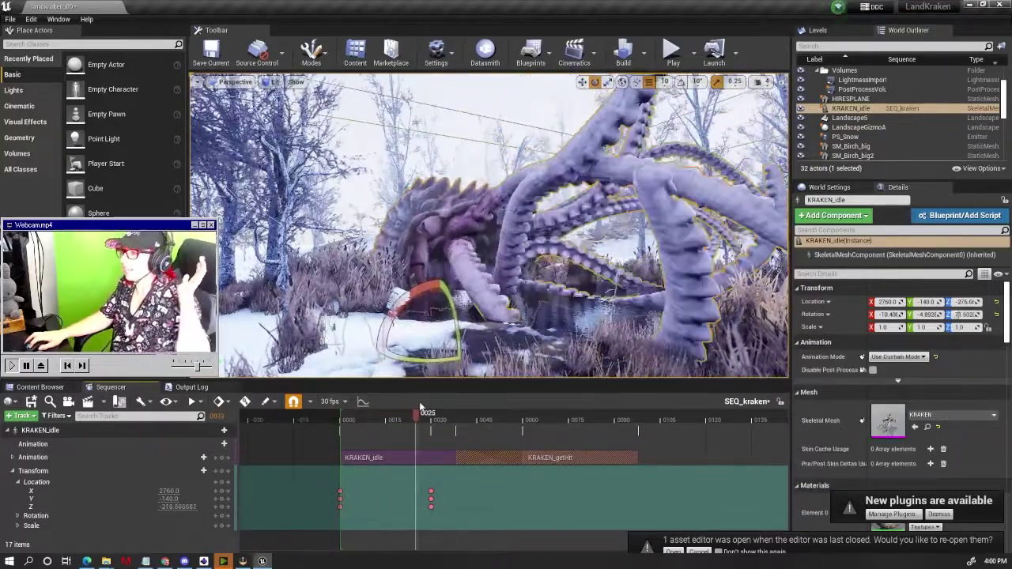
pyautogui.moveTo(434, 415); pyautogui.dragTo(571, 427)
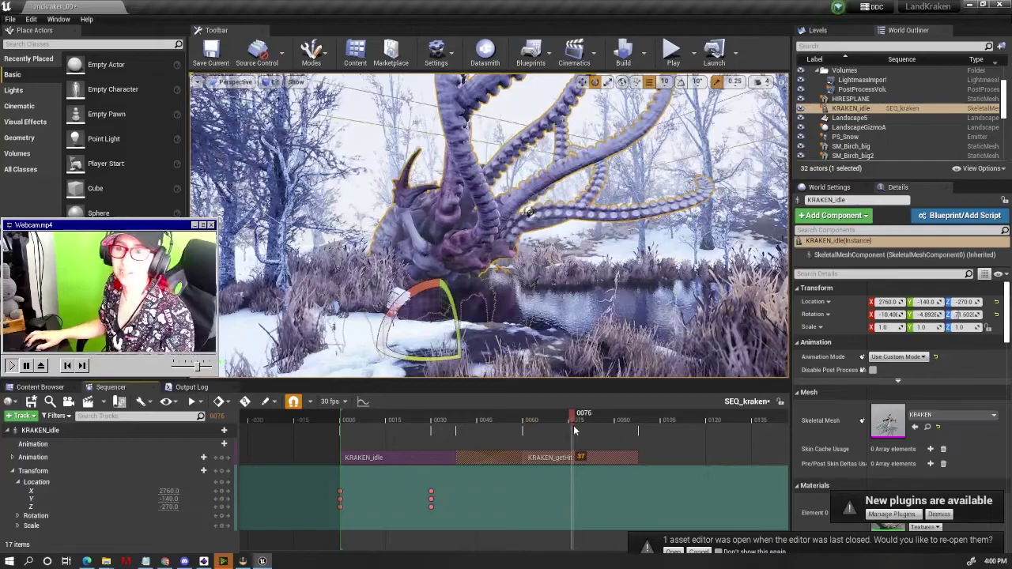
pyautogui.moveTo(570, 421)
pyautogui.mouseDown()
pyautogui.moveTo(550, 414)
pyautogui.moveTo(506, 451)
pyautogui.mouseUp()
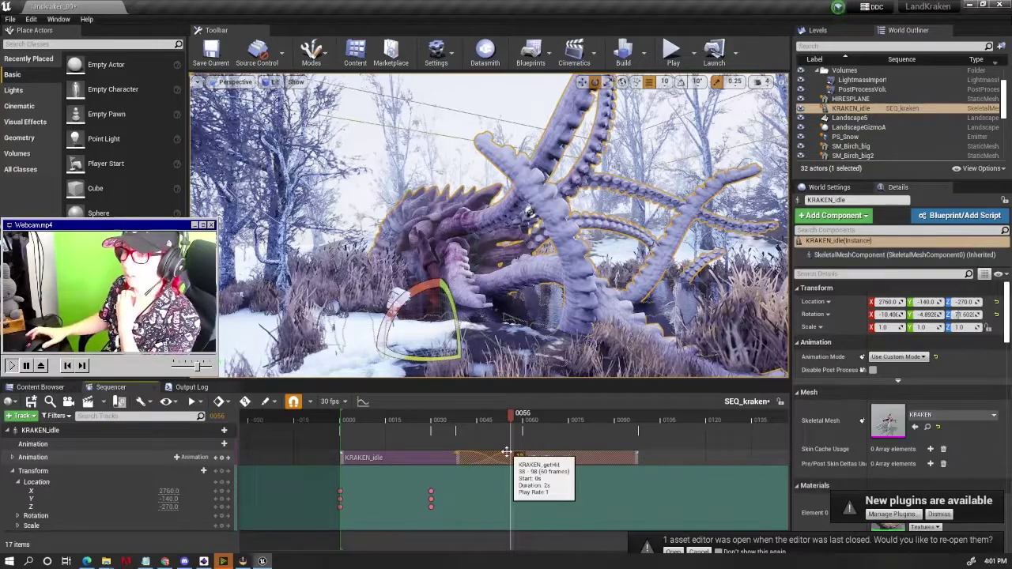
# Step: Rewind the kraken sequence to frame 29 and fly the camera close to the kraken
pyautogui.moveTo(510, 419); pyautogui.dragTo(432, 418)
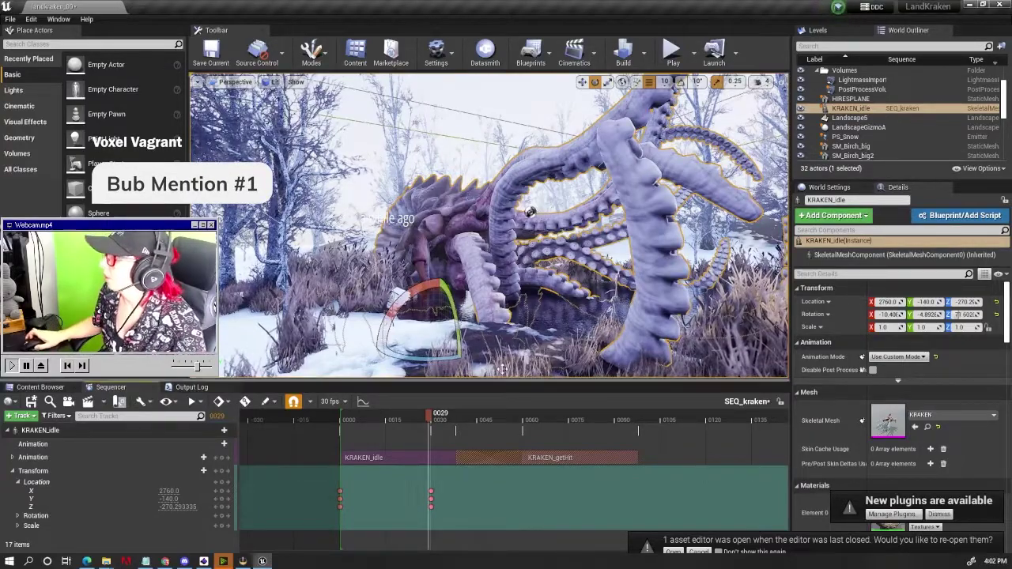
pyautogui.moveTo(530, 212); pyautogui.dragTo(497, 261, button='right')
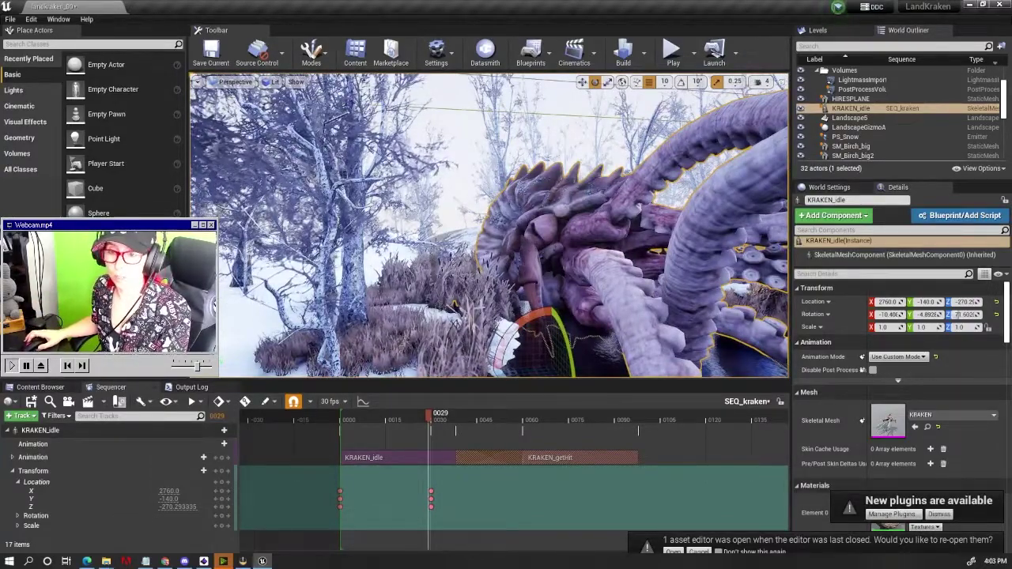
# Step: Search Google for 'download unreal engine' in a new Chrome tab
pyautogui.hotkey('alt', 'Tab')
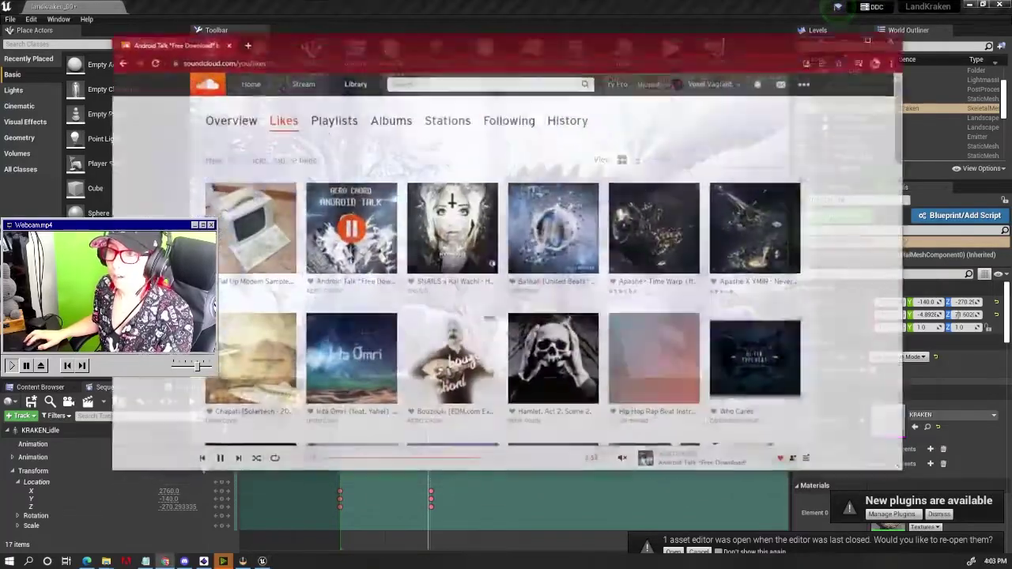
pyautogui.click(250, 19)
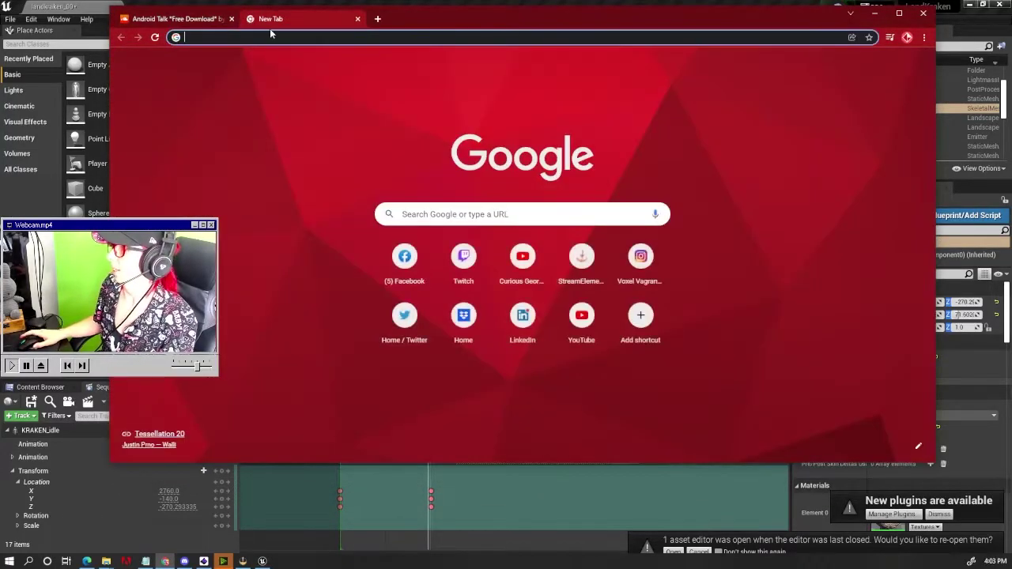
pyautogui.click(427, 214)
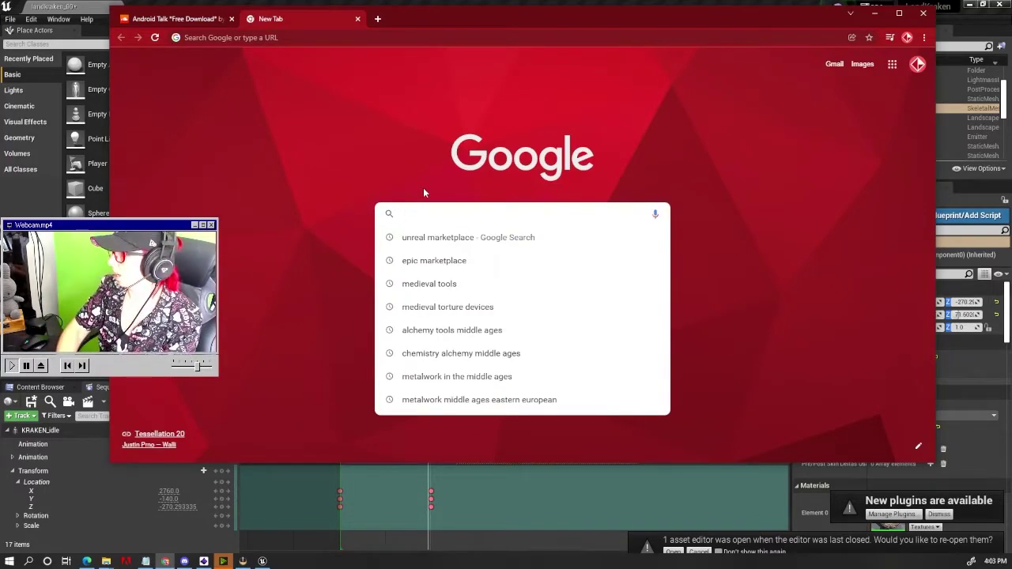
pyautogui.write('download unreal engine')
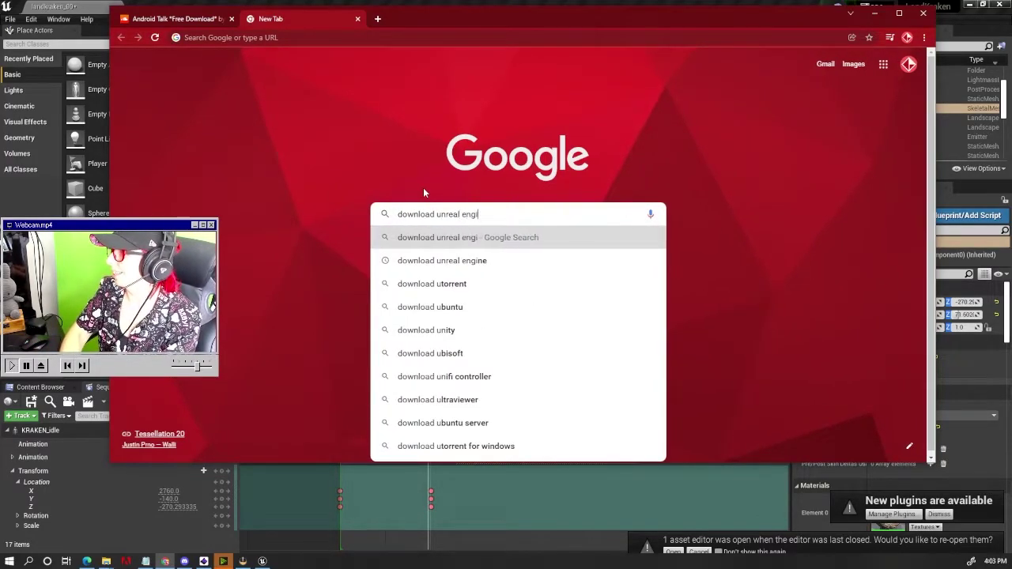
pyautogui.press('Return')
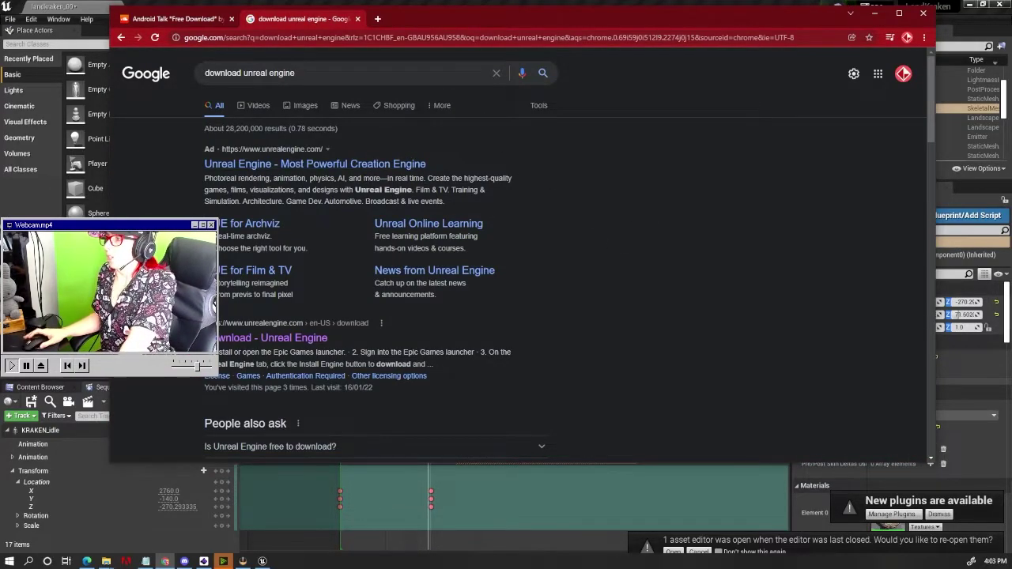
# Step: Open the official Unreal Engine download page and scroll through its licence options
pyautogui.click(255, 338)
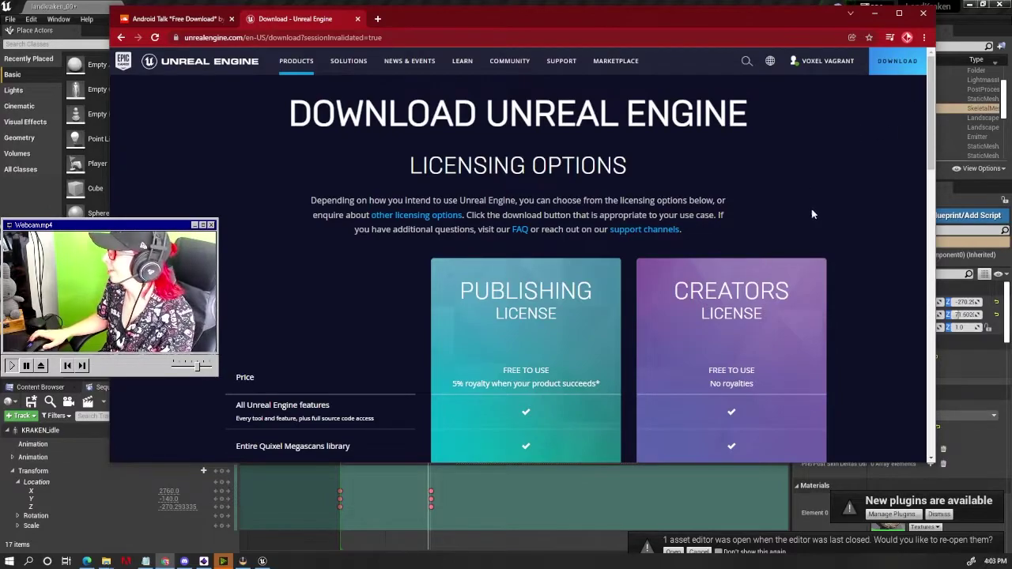
pyautogui.scroll(-2, 870, 178)
pyautogui.scroll(2, 807, 182)
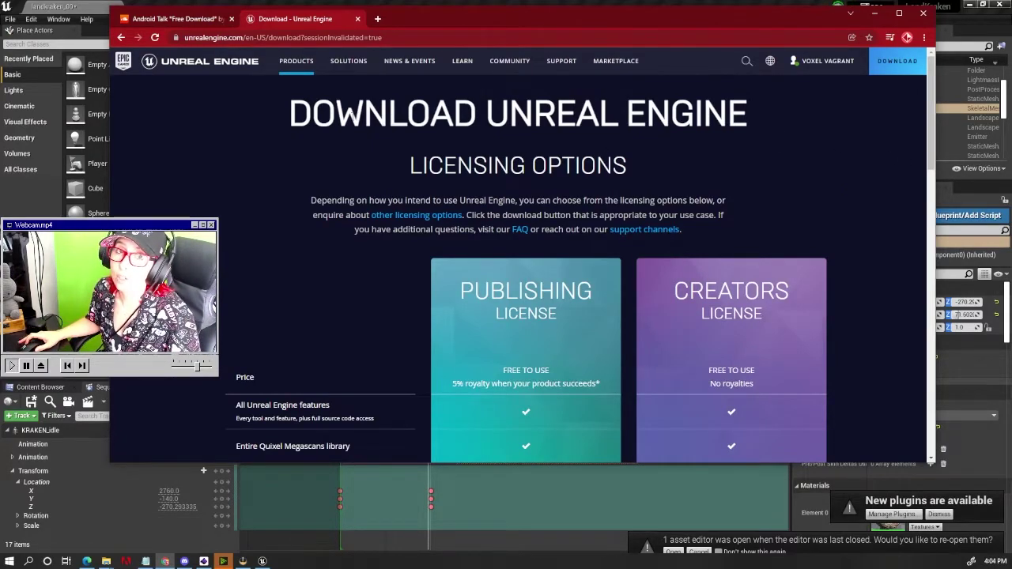
pyautogui.scroll(-3, 735, 316)
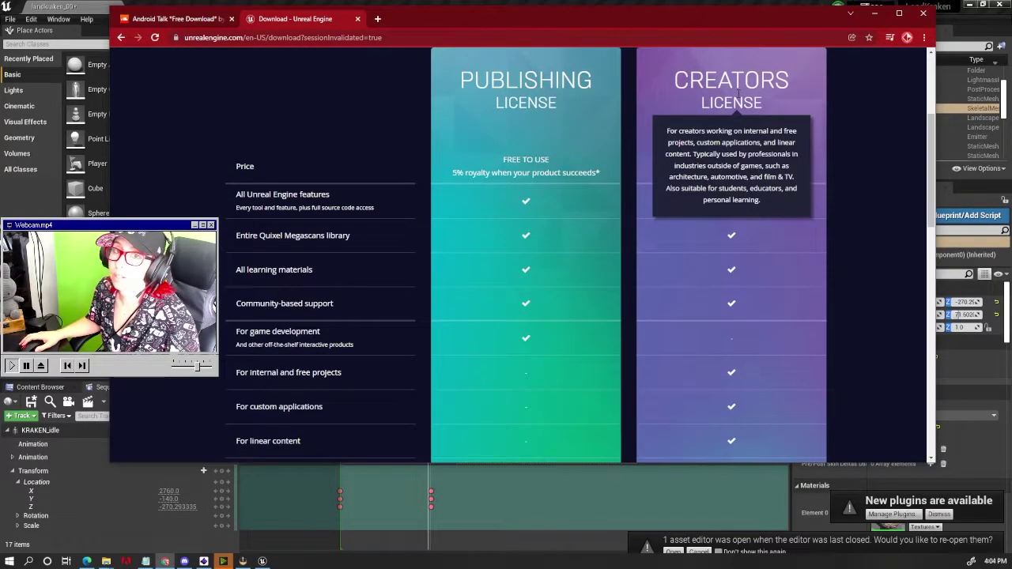
pyautogui.scroll(-3, 738, 93)
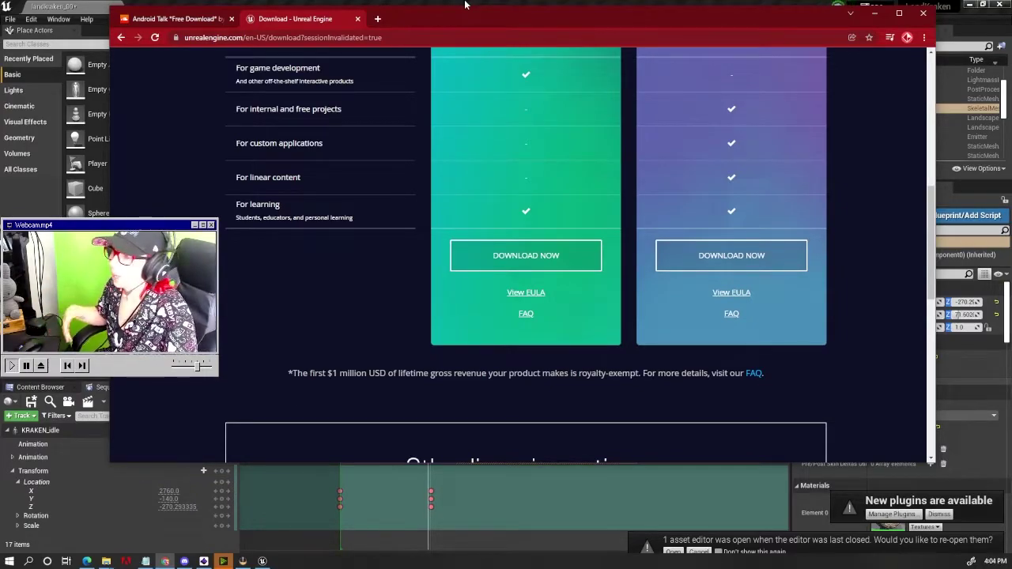
# Step: Exit the Unreal Editor without saving the landkraken_00 level
pyautogui.click(9, 20)
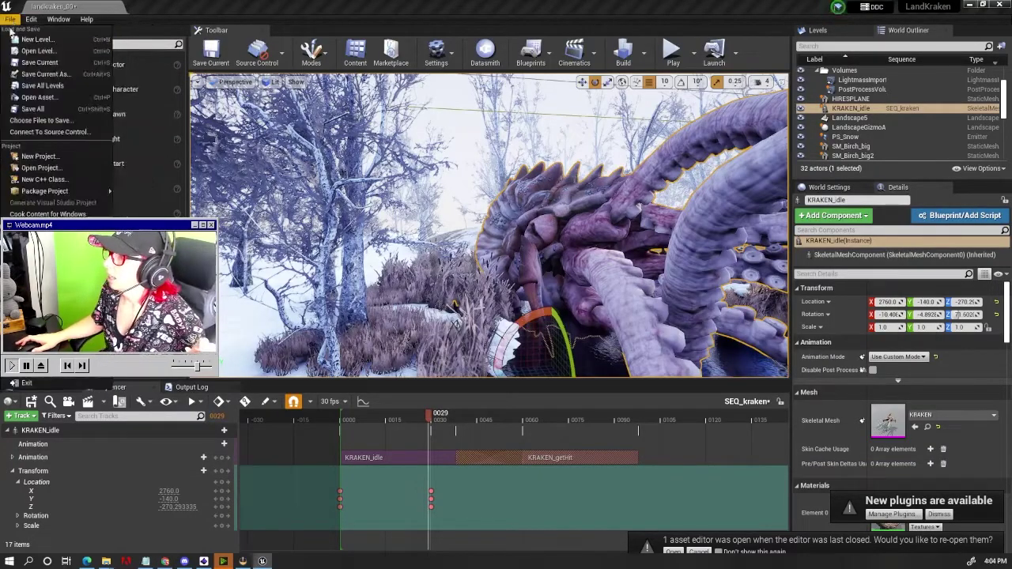
pyautogui.click(40, 120)
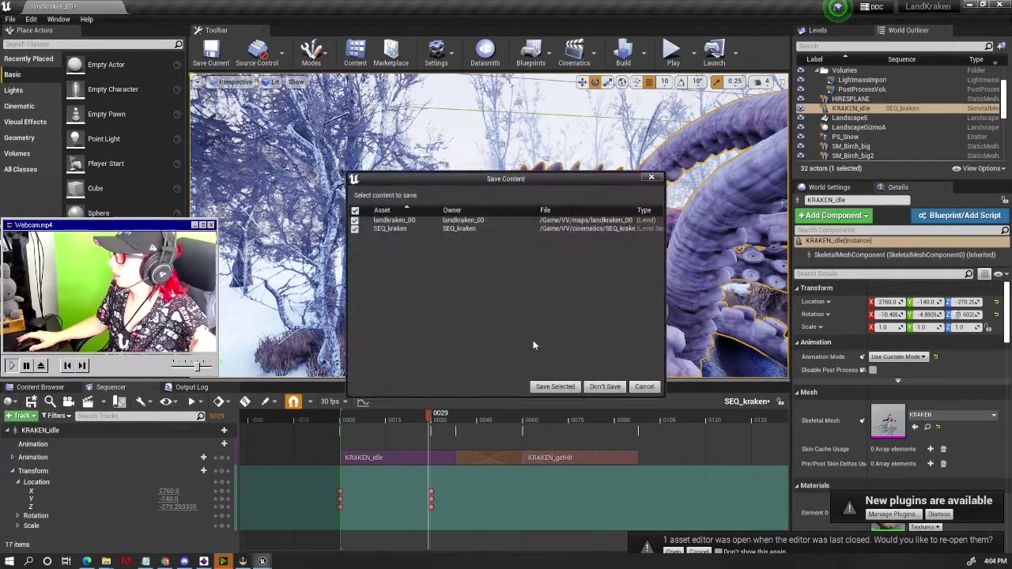
pyautogui.click(605, 386)
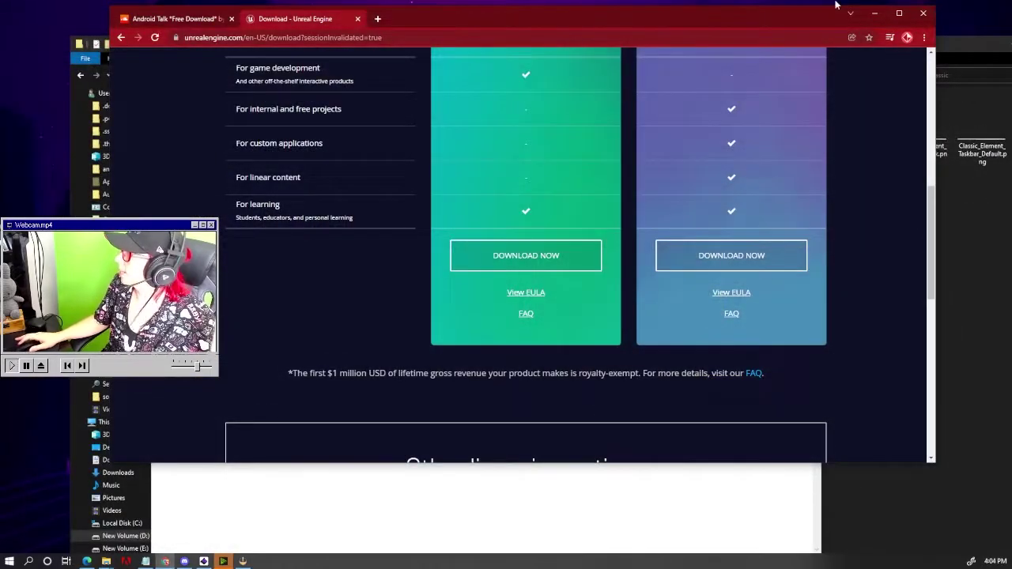
# Step: Minimize Chrome and the Classic folder window, focus Notepad, then bring up the Epic Games Launcher
pyautogui.click(876, 15)
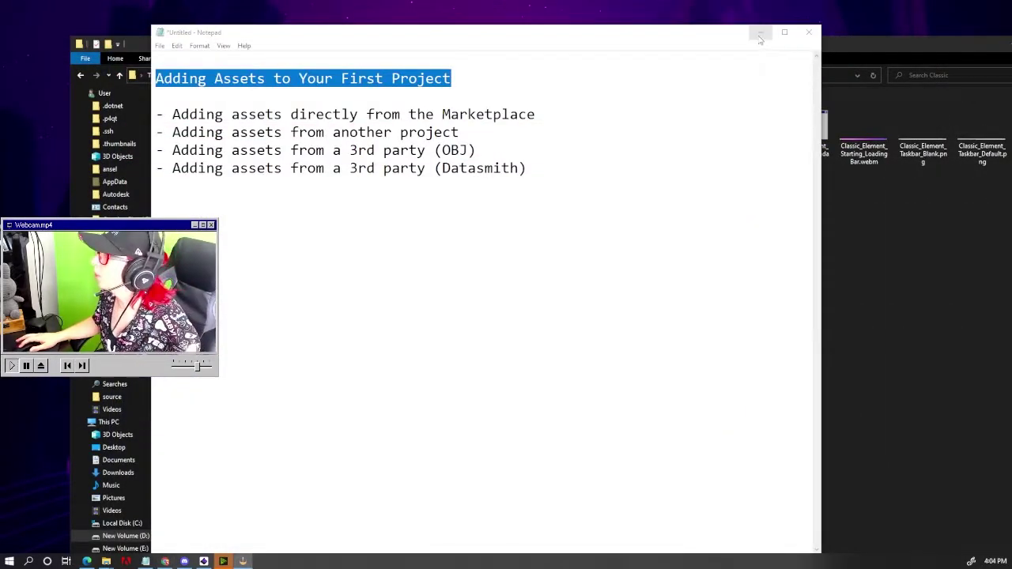
pyautogui.moveTo(932, 37); pyautogui.dragTo(813, 60)
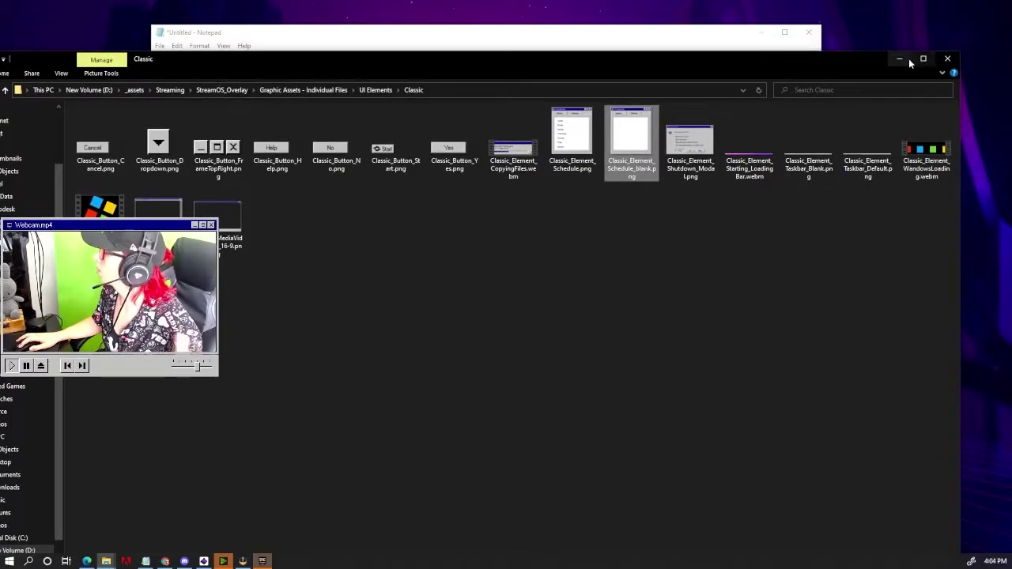
pyautogui.click(899, 58)
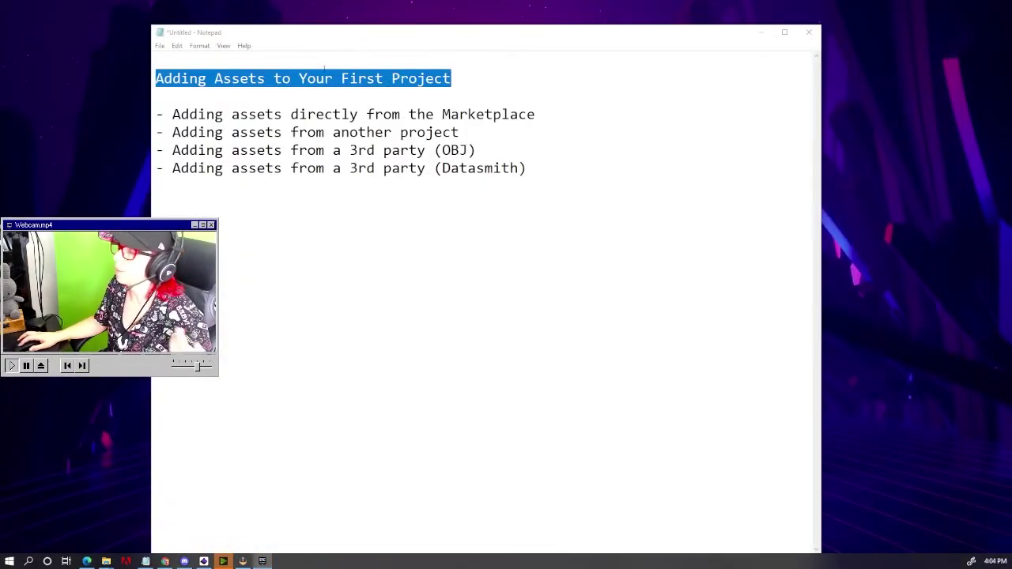
pyautogui.click(308, 88)
pyautogui.hotkey('alt', 'Tab')
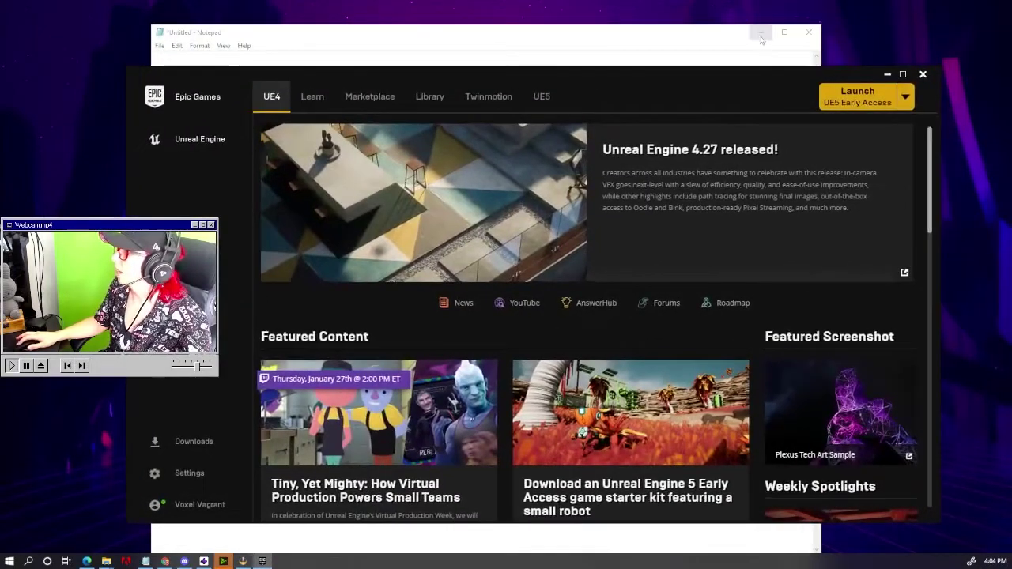
# Step: Minimize Notepad, reposition the launcher window, and scroll the UE4 news page
pyautogui.click(761, 31)
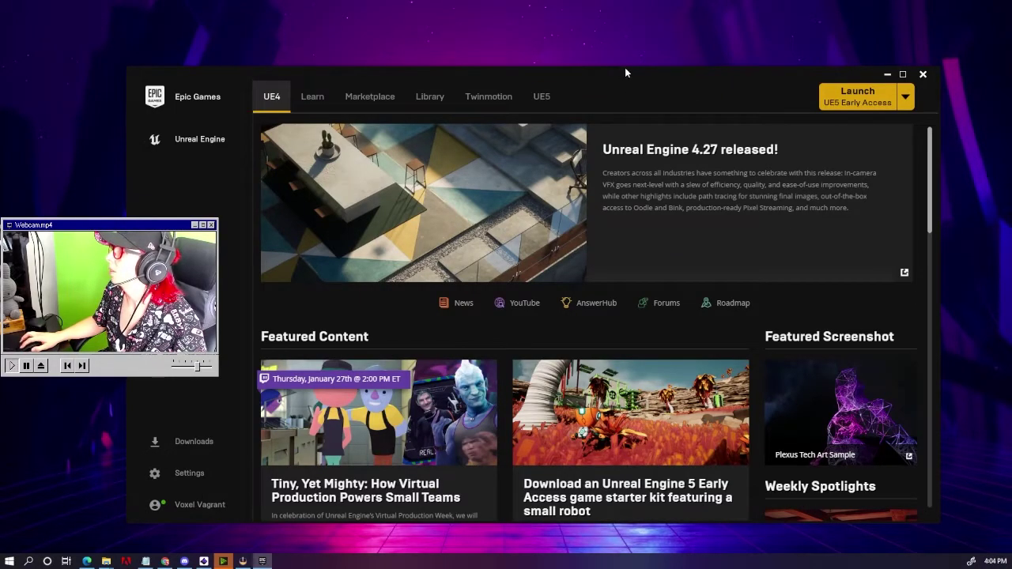
pyautogui.moveTo(625, 69); pyautogui.dragTo(608, 41)
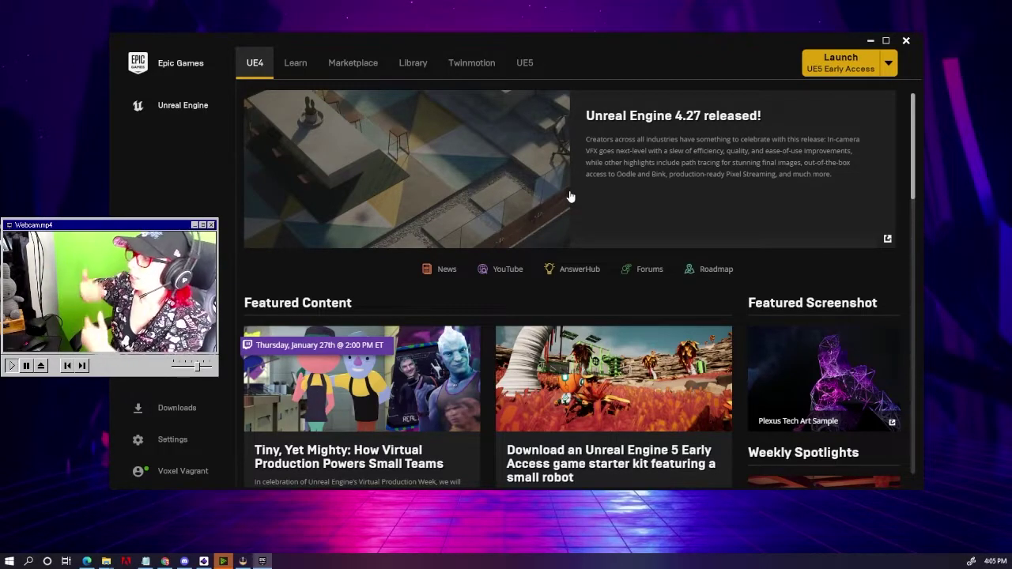
pyautogui.scroll(-3, 566, 185)
pyautogui.scroll(2, 566, 185)
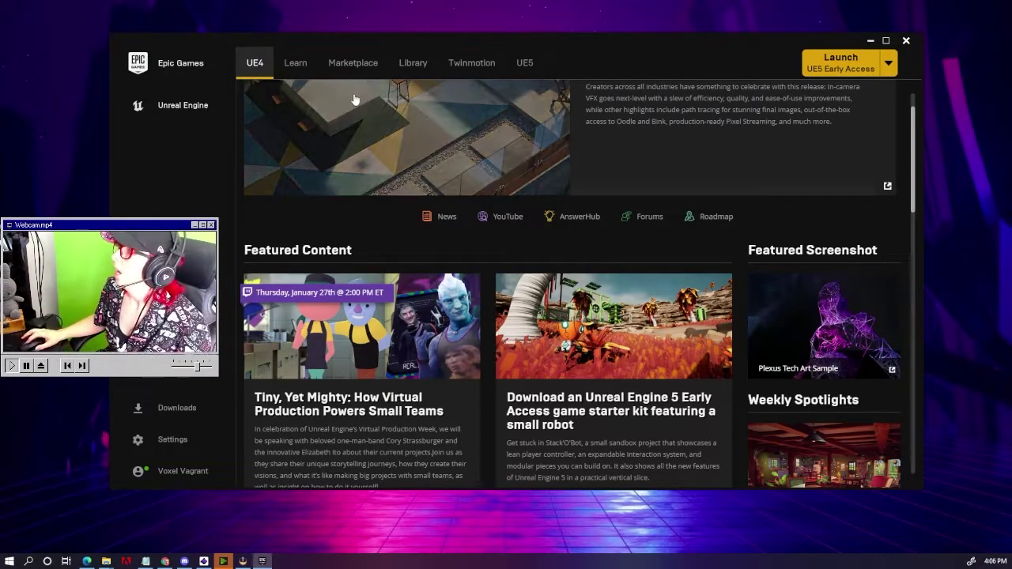
# Step: Review installed engine versions, My Projects and Vault assets in the Library
pyautogui.click(414, 52)
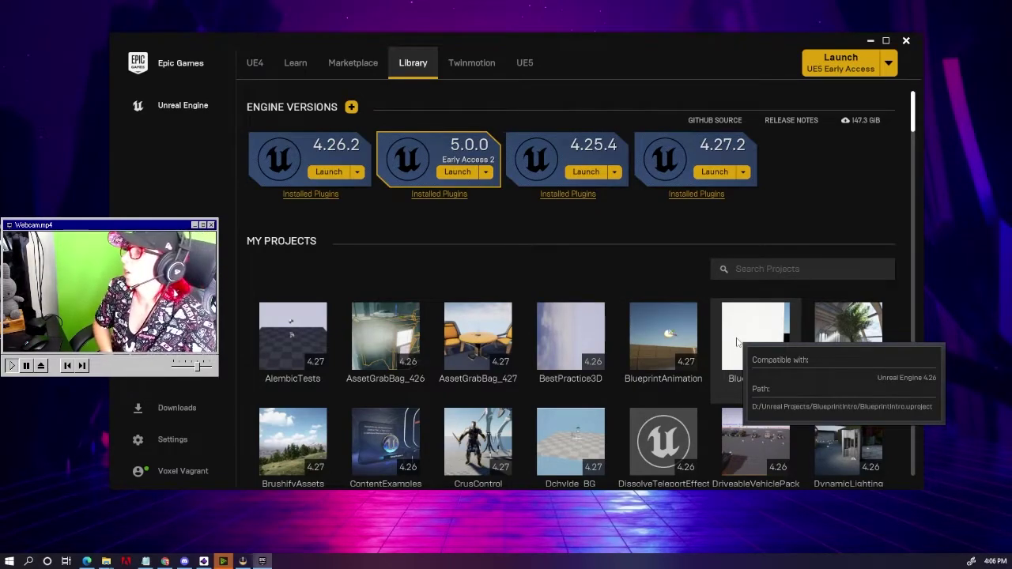
pyautogui.scroll(-1, 712, 276)
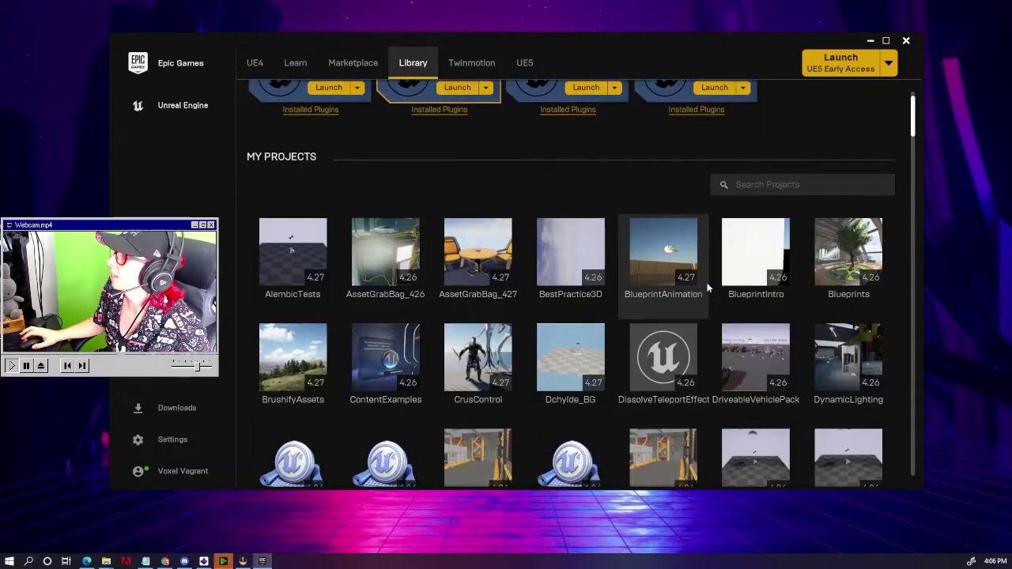
pyautogui.scroll(-3, 662, 257)
pyautogui.scroll(-2, 669, 251)
pyautogui.scroll(-3, 669, 251)
pyautogui.scroll(-3, 650, 254)
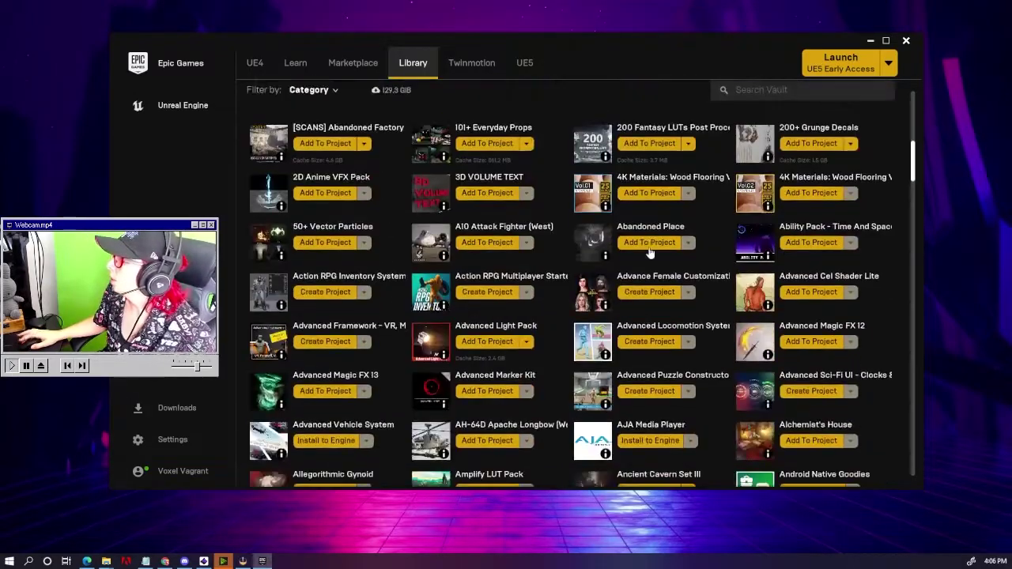
pyautogui.scroll(-5, 644, 250)
pyautogui.scroll(-4, 639, 247)
pyautogui.scroll(-4, 639, 247)
pyautogui.scroll(-2, 712, 238)
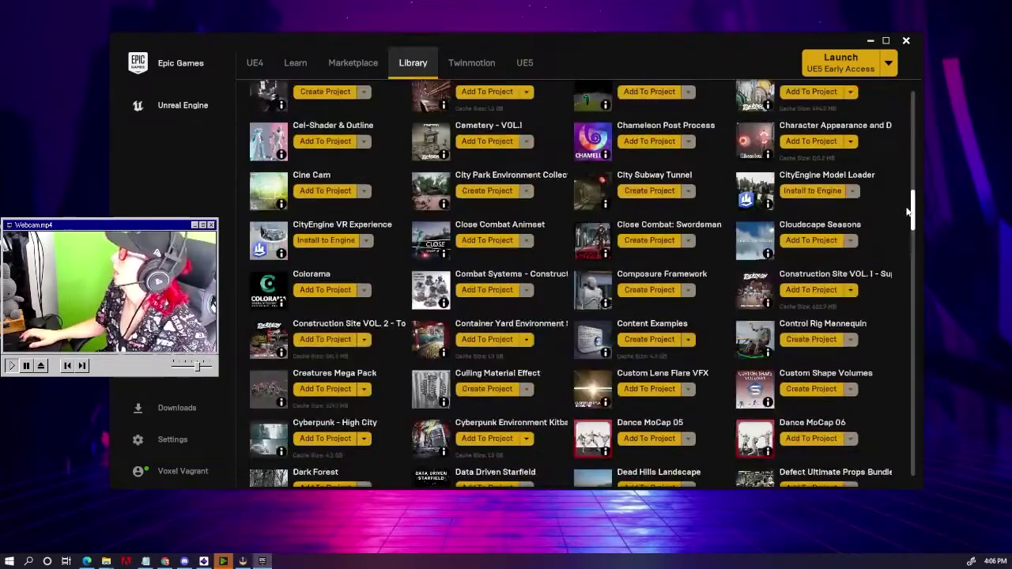
pyautogui.moveTo(913, 207)
pyautogui.mouseDown()
pyautogui.moveTo(877, 318)
pyautogui.moveTo(854, 449)
pyautogui.moveTo(850, 117)
pyautogui.mouseUp()
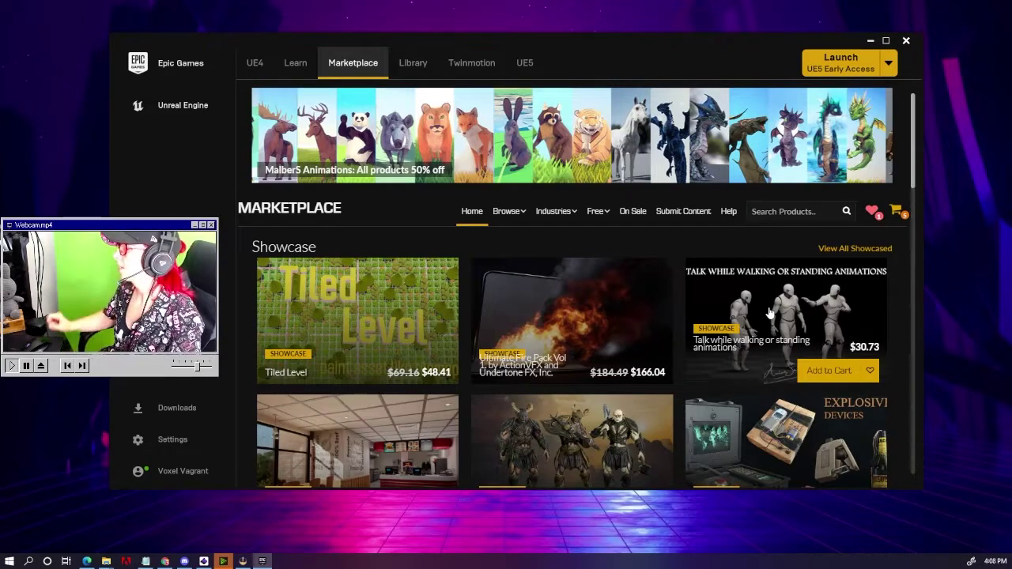
# Step: Filter the Marketplace to Free For The Month products
pyautogui.moveTo(605, 222)
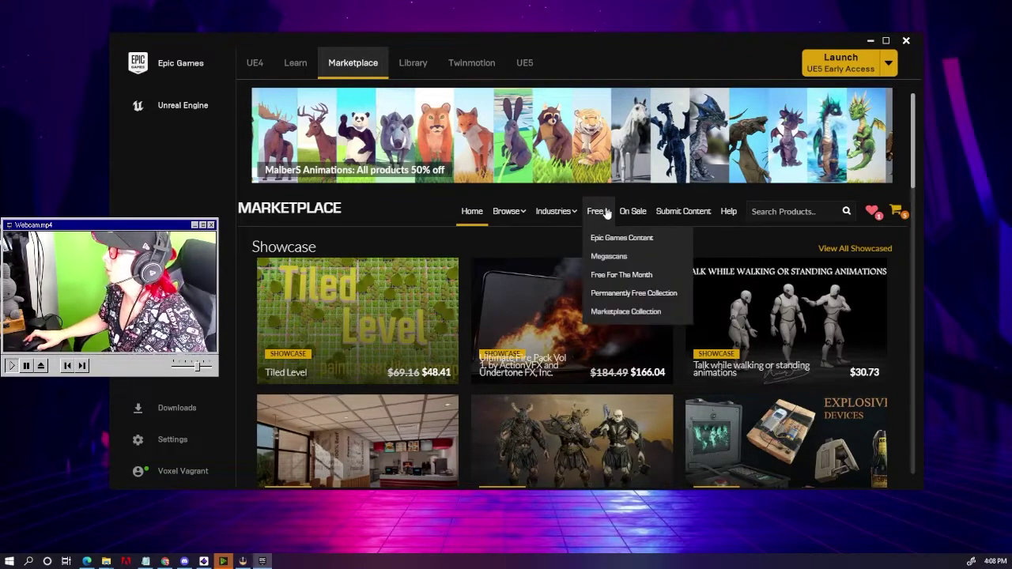
pyautogui.click(621, 275)
pyautogui.scroll(-3, 621, 469)
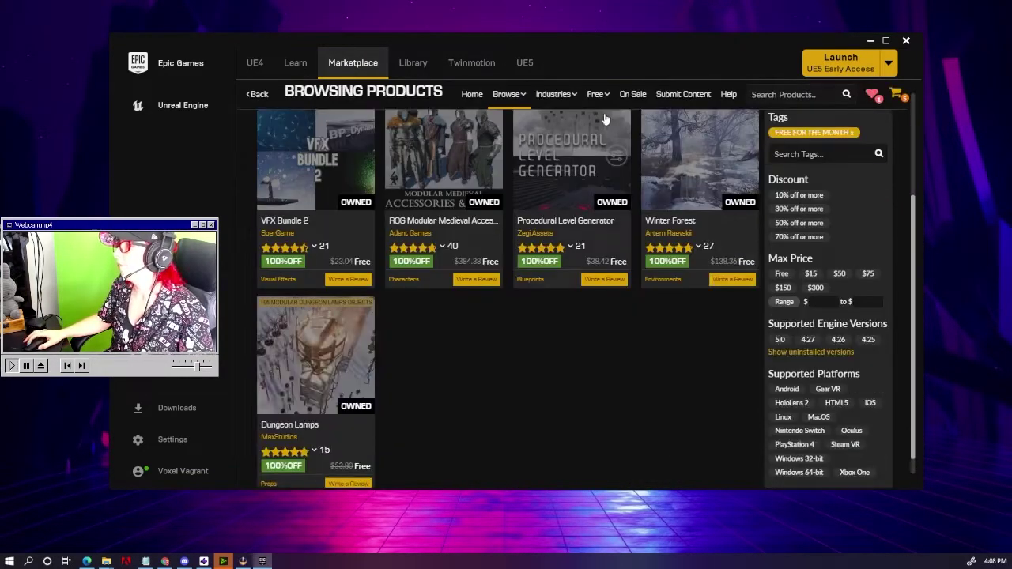
pyautogui.scroll(1, 621, 470)
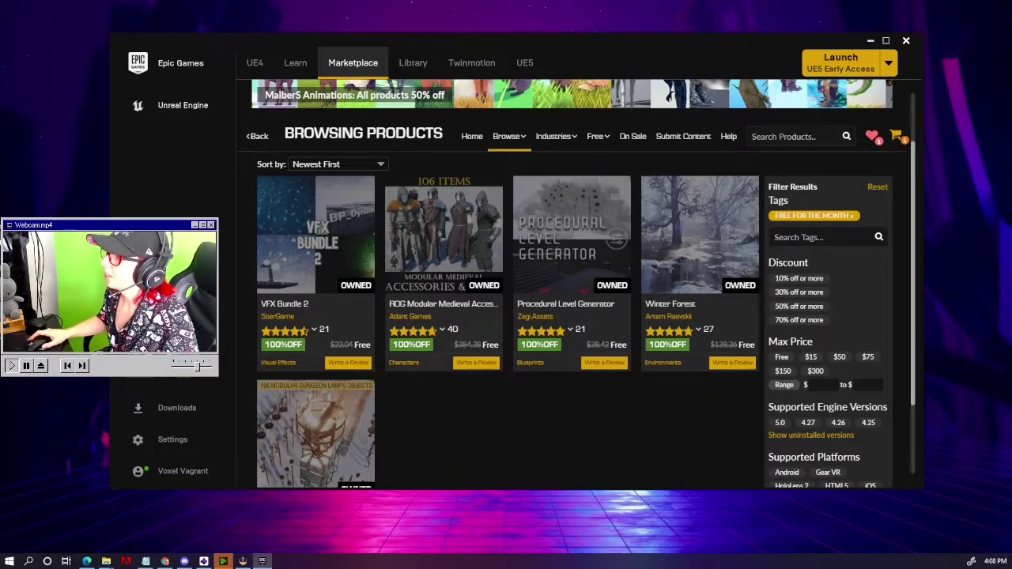
# Step: Browse the free product cards such as VFX Bundle 2, Winter Forest and Dungeon Lamps
pyautogui.moveTo(427, 330)
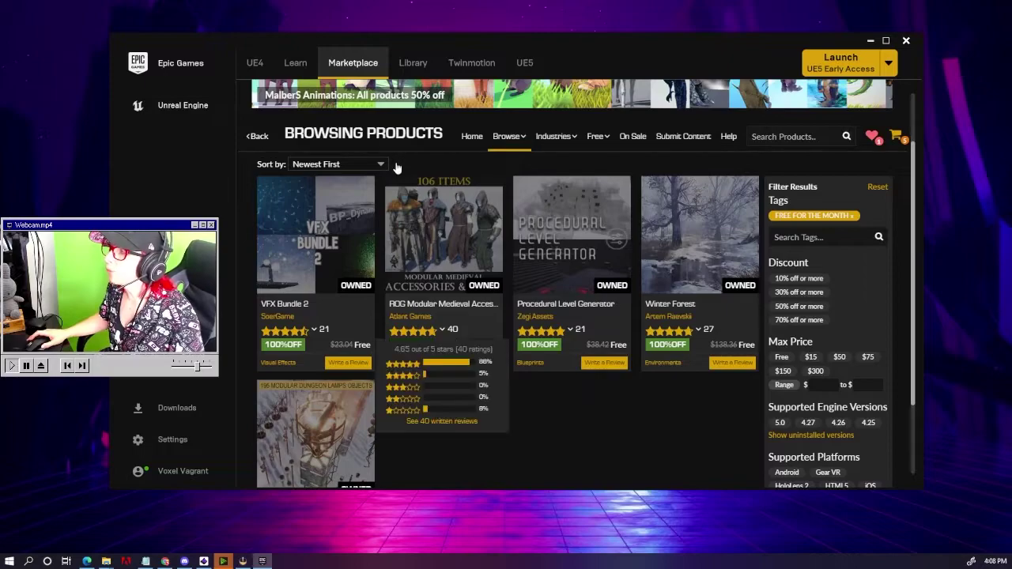
pyautogui.moveTo(443, 218)
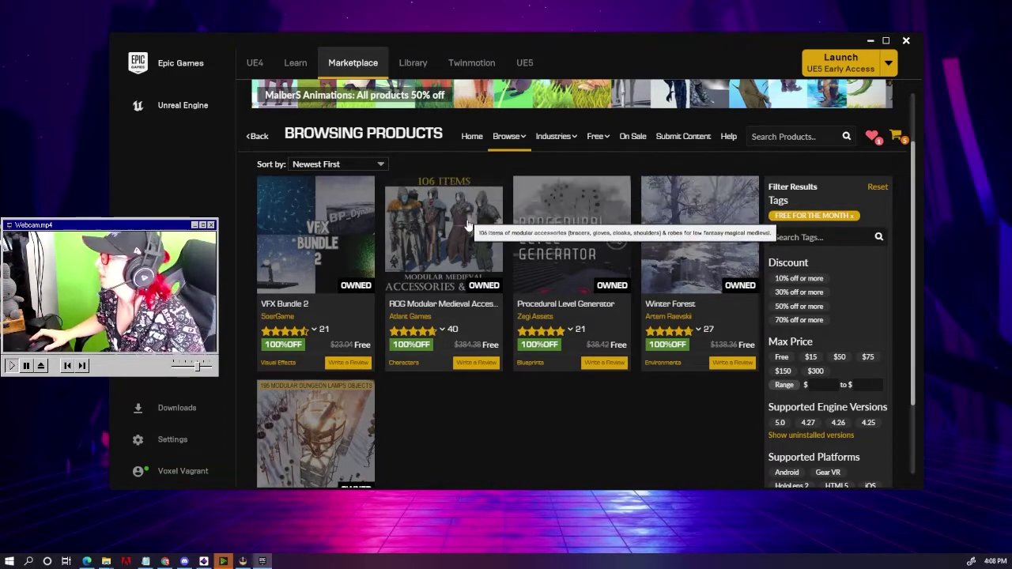
pyautogui.scroll(1, 623, 473)
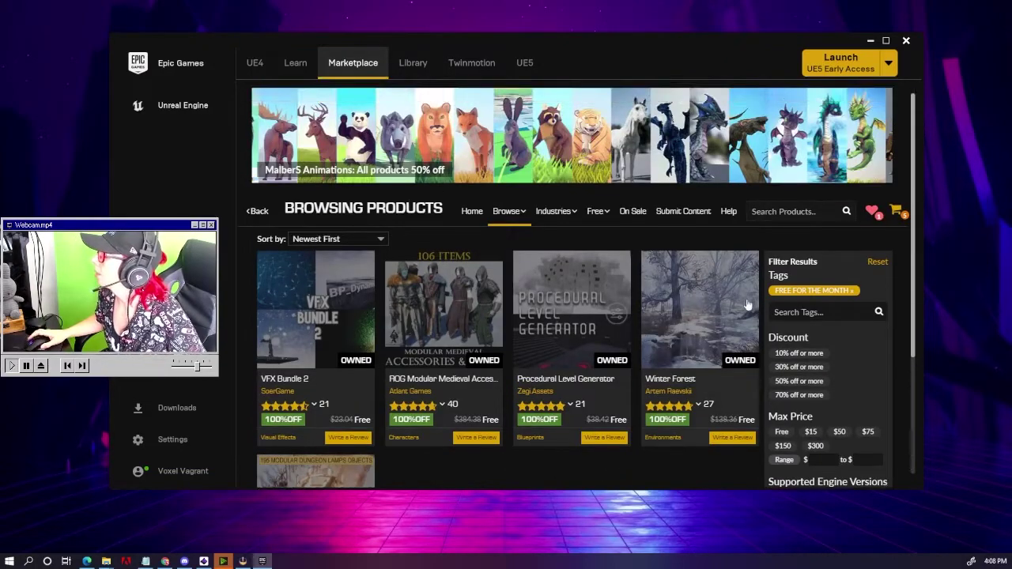
pyautogui.scroll(-1, 716, 291)
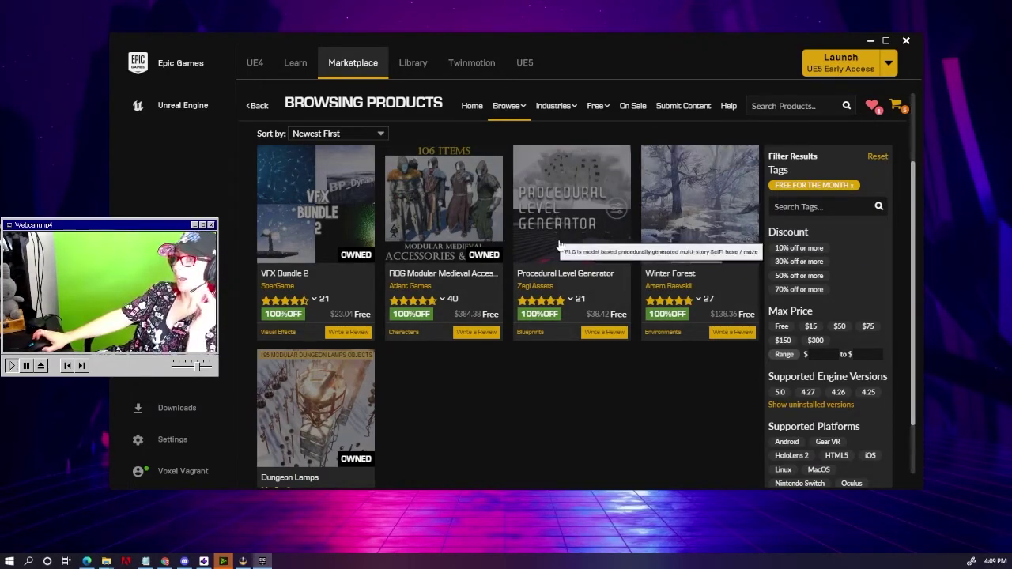
pyautogui.moveTo(590, 111)
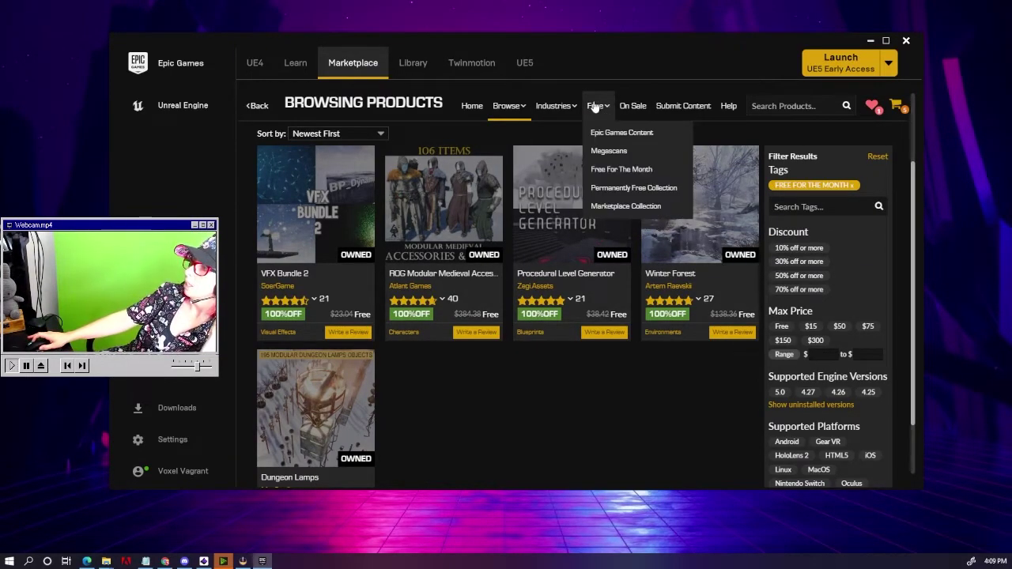
# Step: In the Permanently Free Collection, check the Kraken card's ratings and open its product page
pyautogui.click(636, 190)
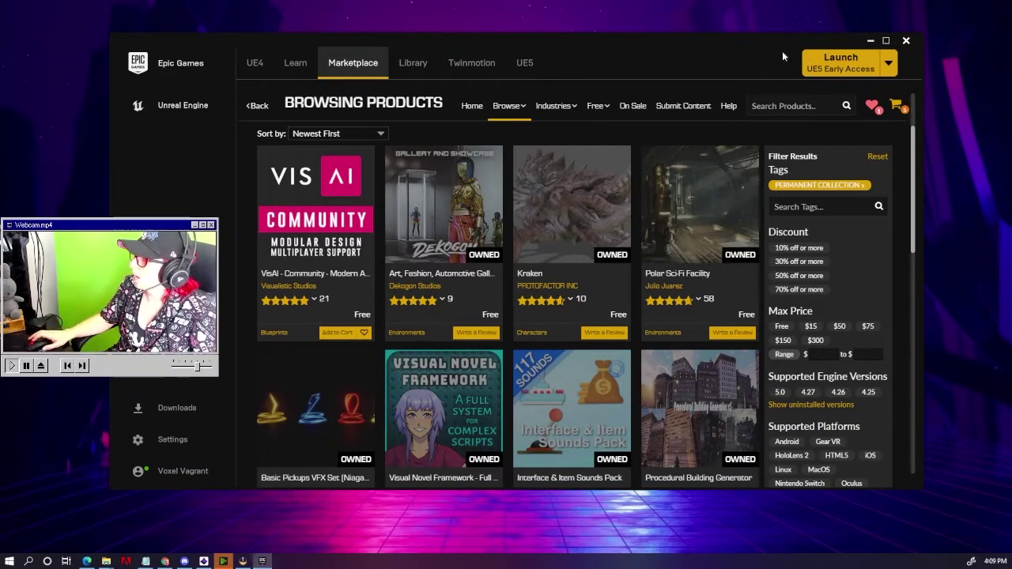
pyautogui.moveTo(599, 262)
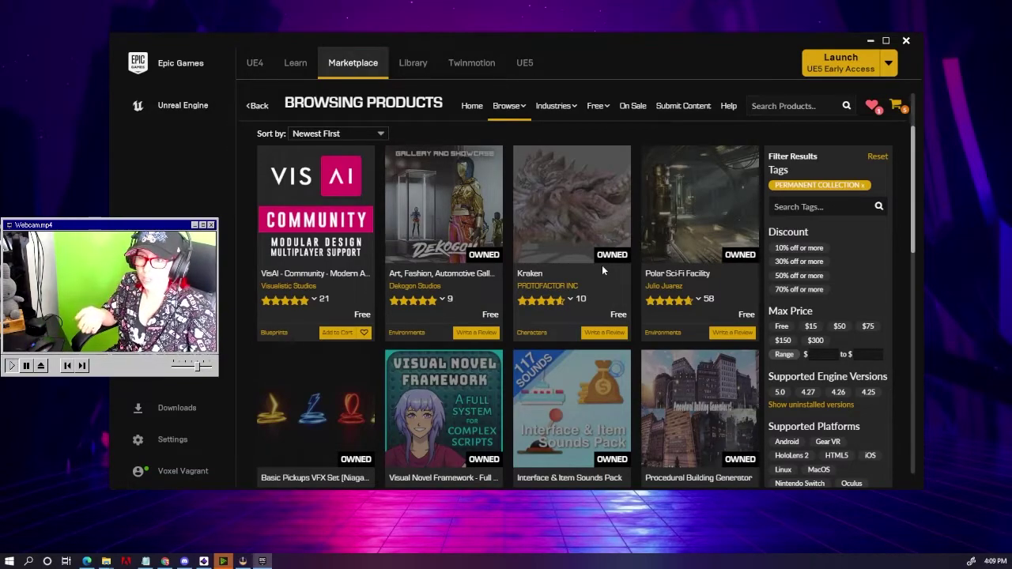
pyautogui.moveTo(597, 286)
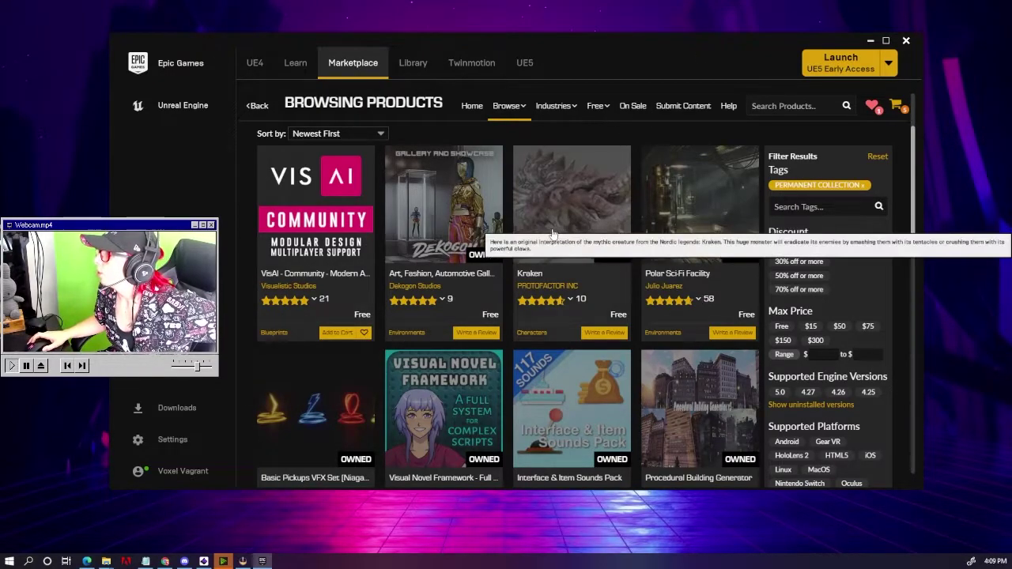
pyautogui.moveTo(570, 300)
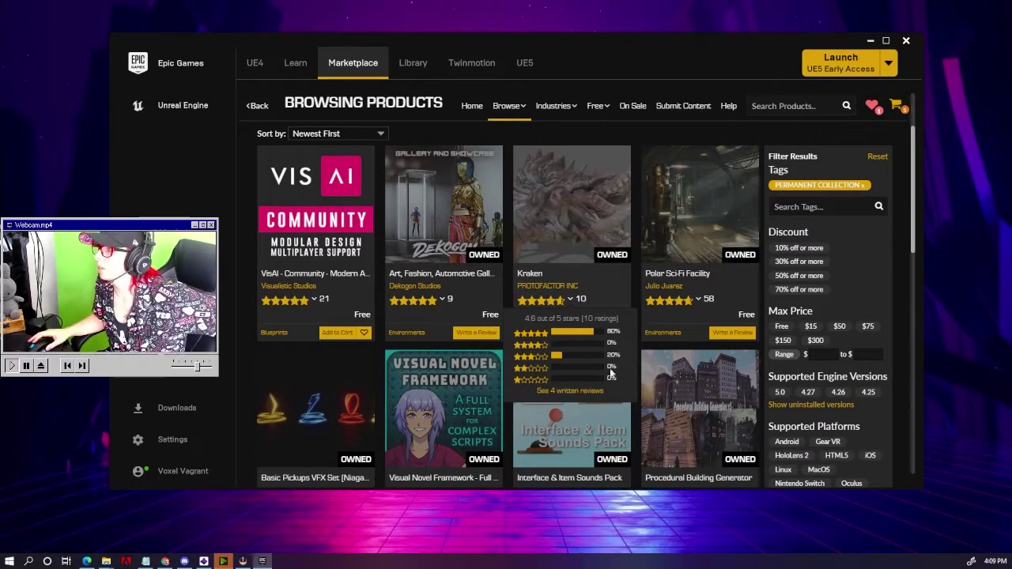
pyautogui.click(548, 222)
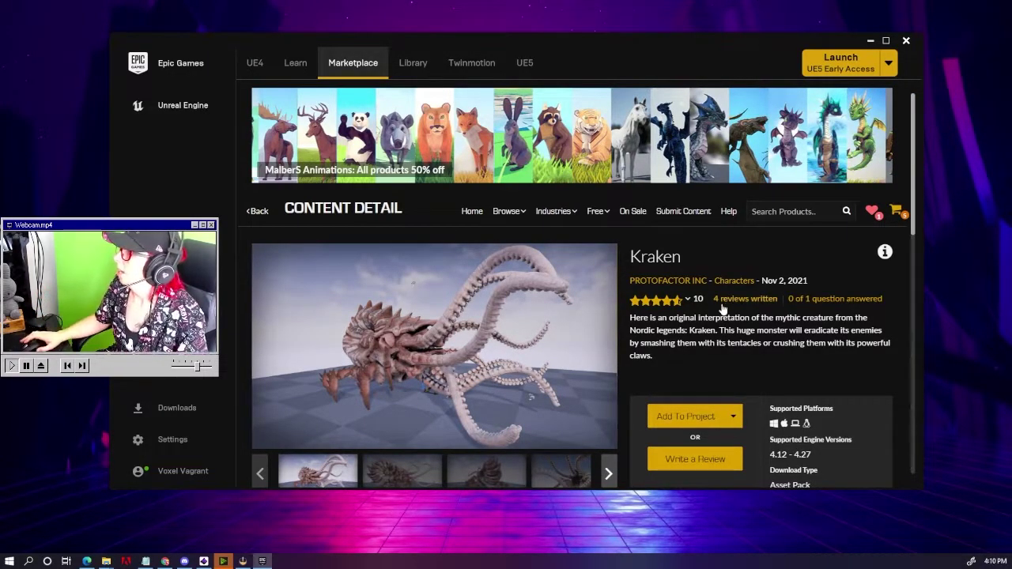
# Step: Start adding the Kraken to a project, then dismiss the project picker with Don't Add
pyautogui.click(732, 417)
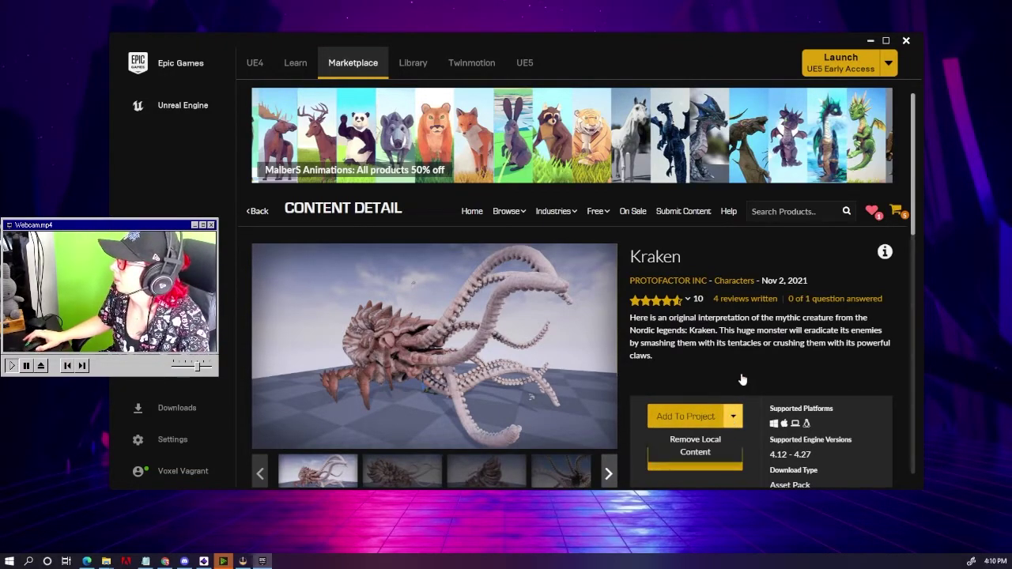
pyautogui.scroll(-3, 699, 365)
pyautogui.click(684, 204)
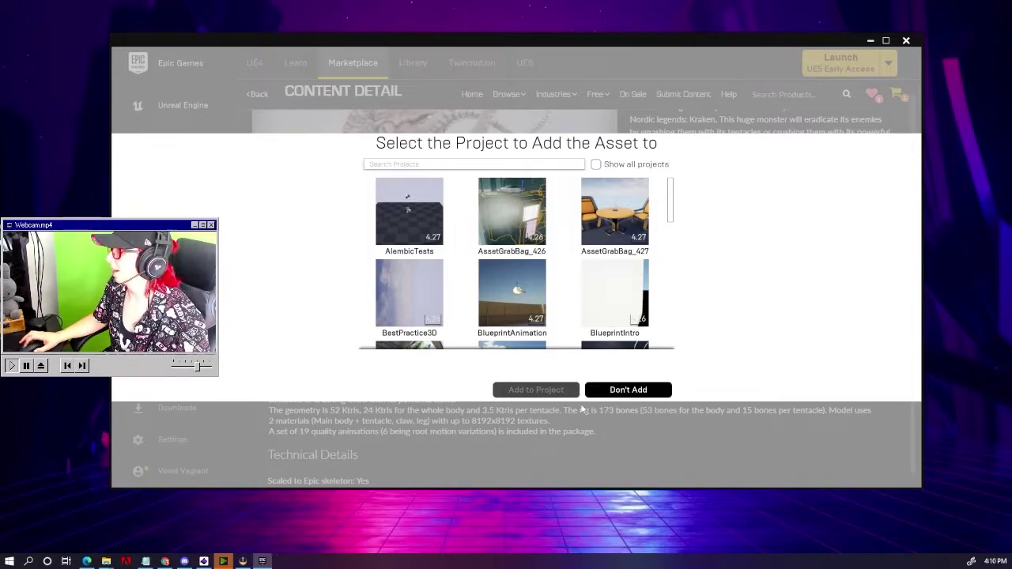
pyautogui.click(622, 393)
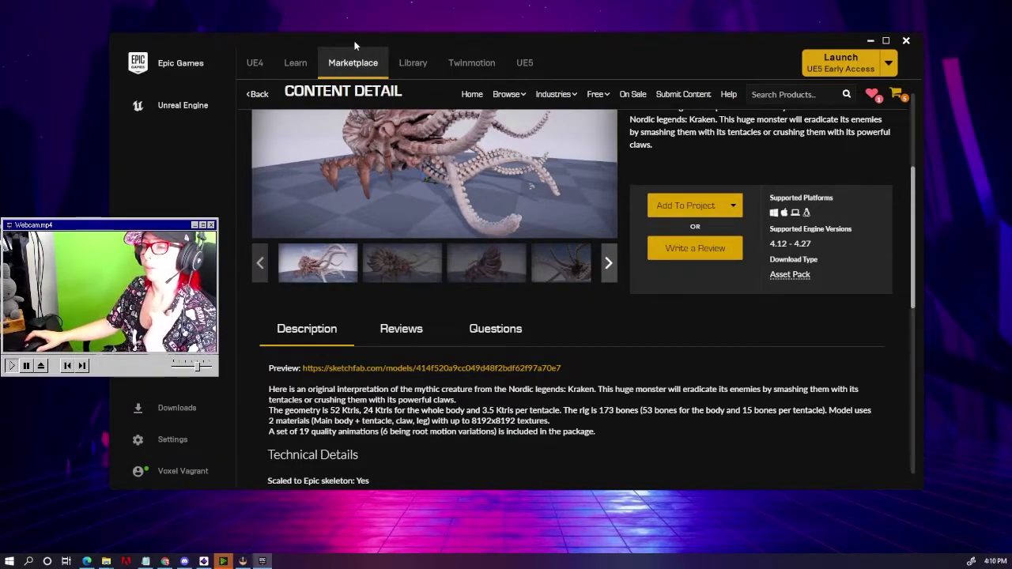
# Step: Launch Unreal Engine 4.27.2 from the Library's Engine Versions list
pyautogui.click(412, 64)
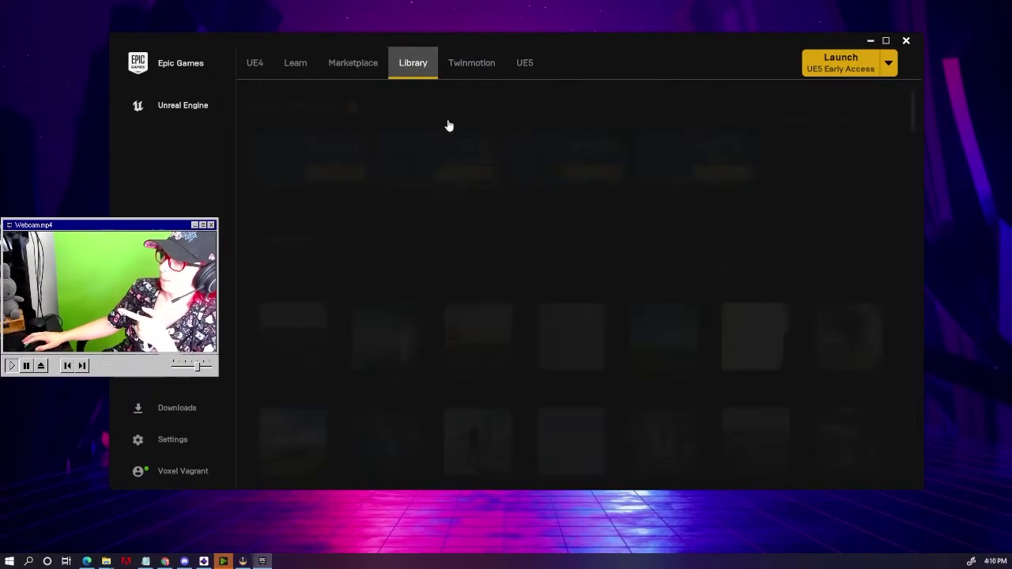
pyautogui.scroll(-1, 583, 190)
pyautogui.scroll(1, 712, 142)
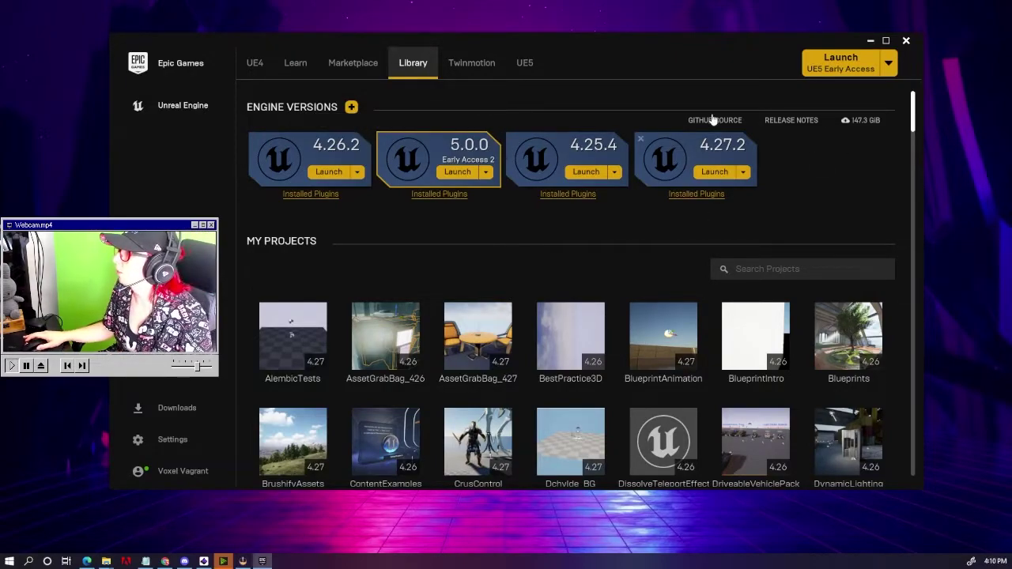
pyautogui.click(714, 174)
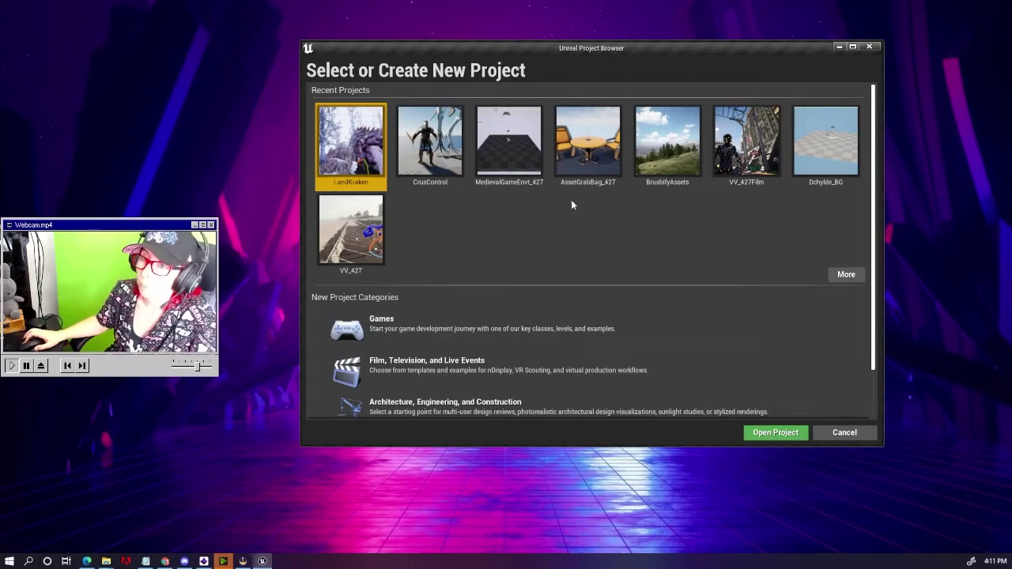
pyautogui.scroll(-2, 490, 225)
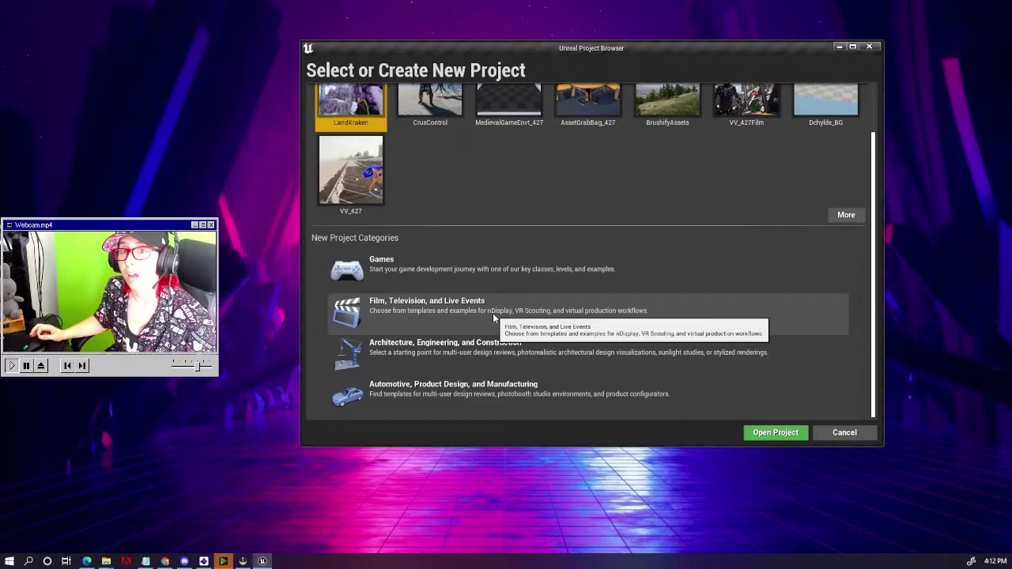
# Step: Pick the Film, Television, and Live Events category and continue to its templates
pyautogui.click(427, 309)
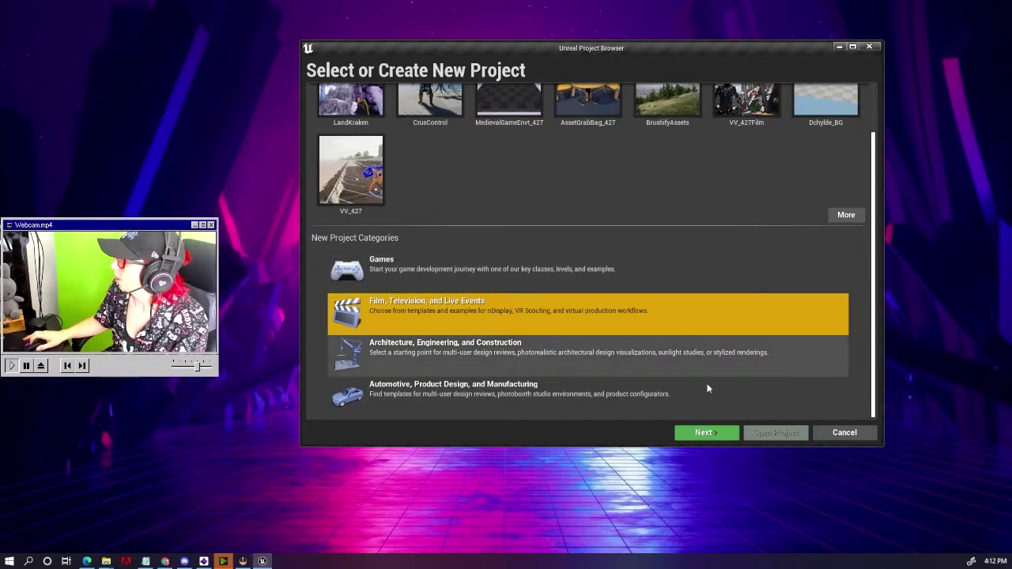
pyautogui.click(704, 433)
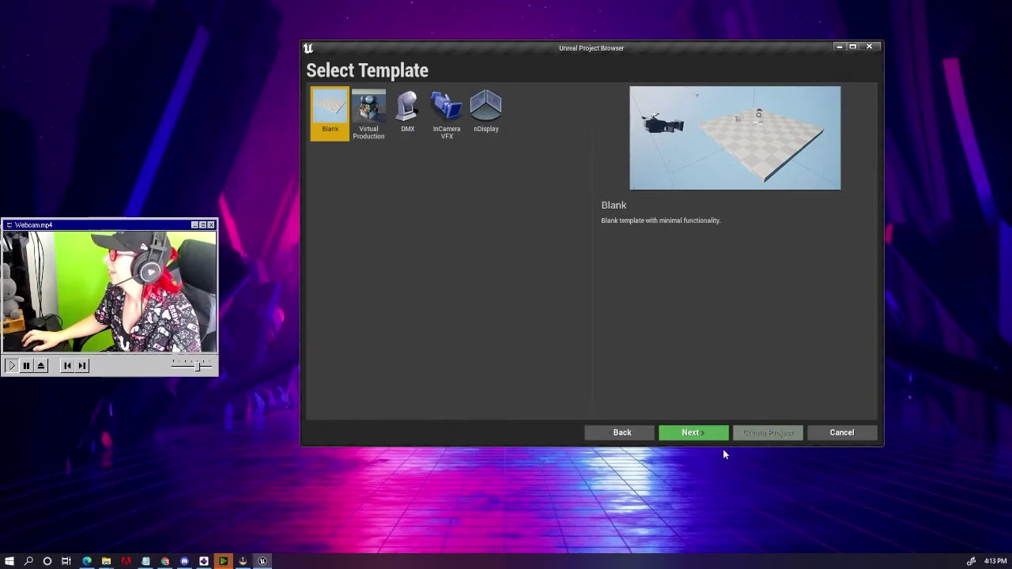
# Step: Continue with the Blank template, keep No Starter Content, and select the folder and name fields
pyautogui.click(678, 428)
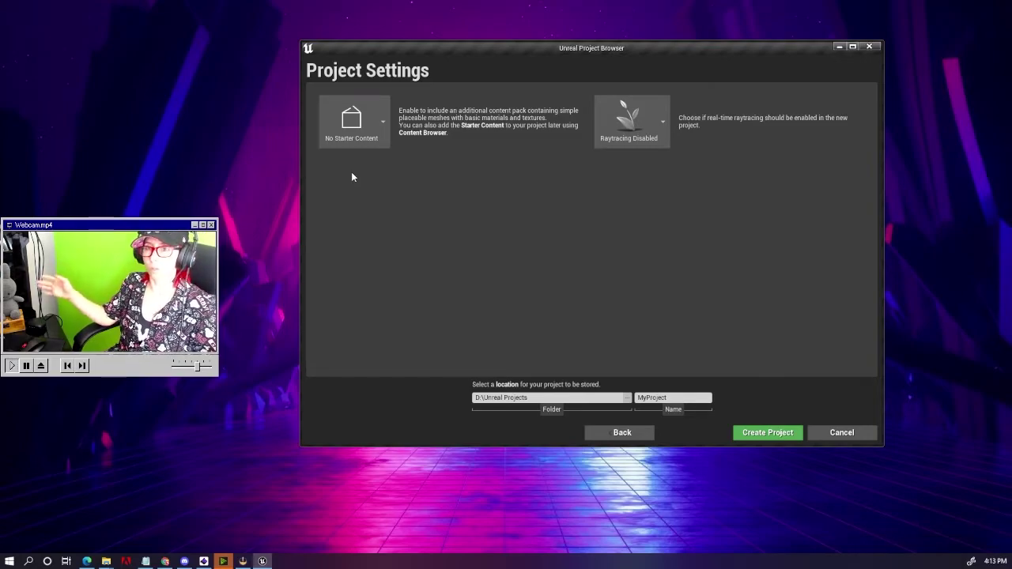
pyautogui.click(349, 141)
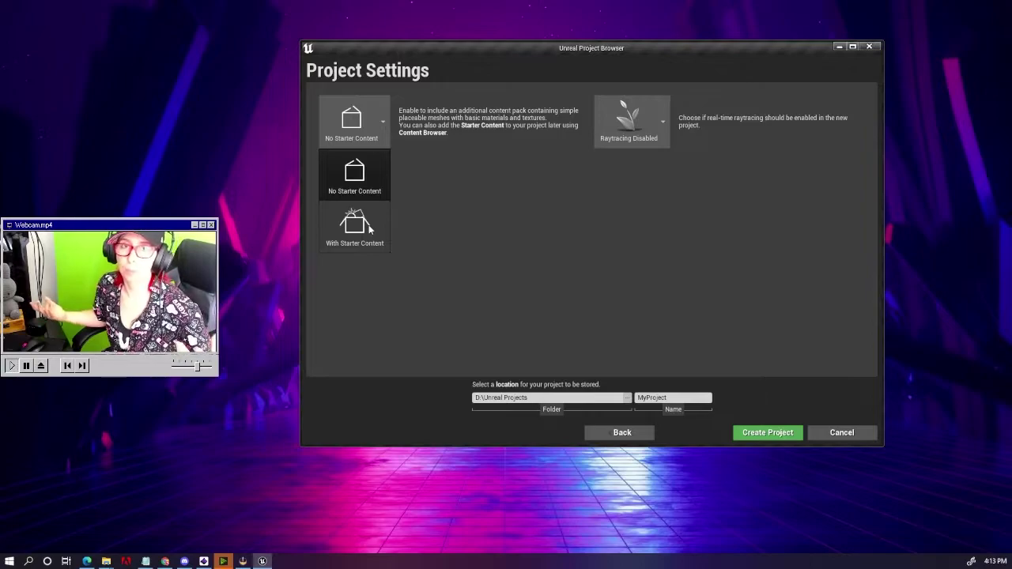
pyautogui.click(427, 267)
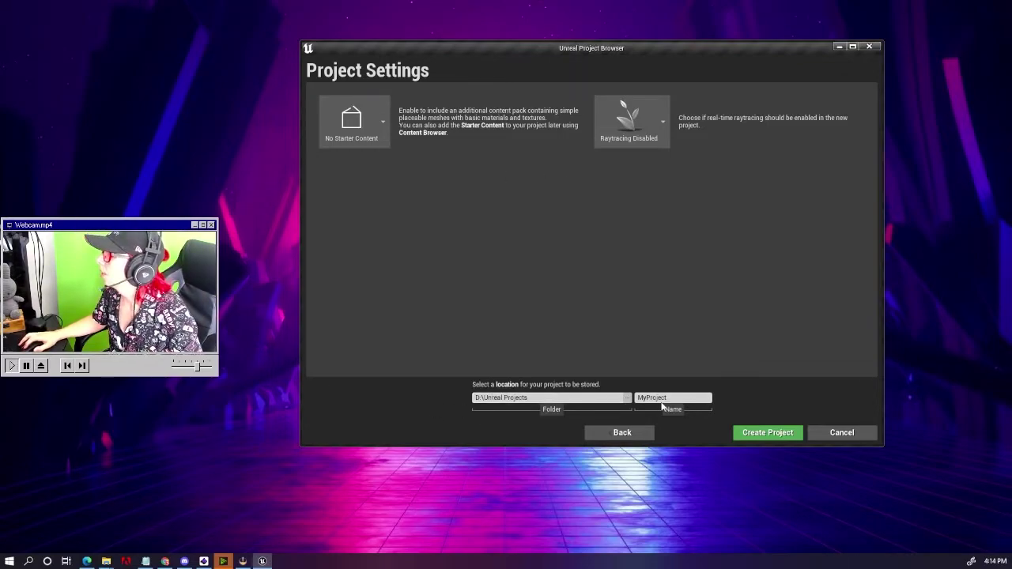
pyautogui.click(554, 397)
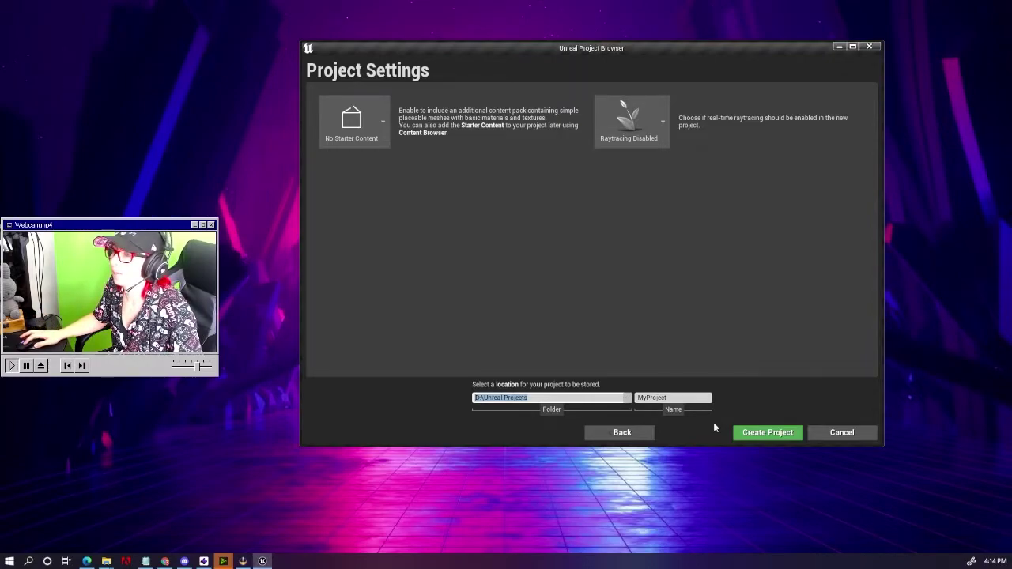
pyautogui.click(687, 398)
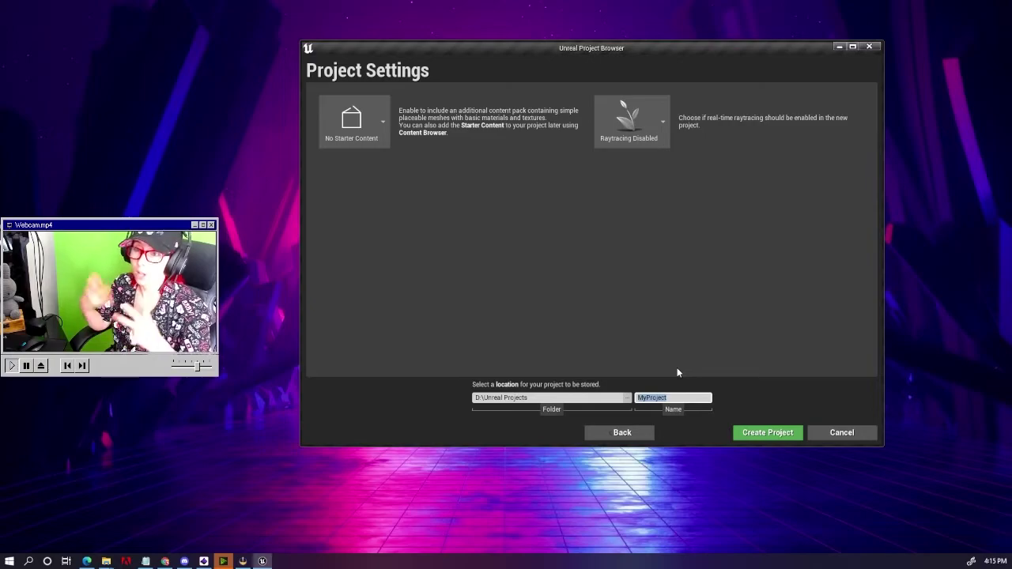
# Step: Name the project JazzKraken and create it
pyautogui.write('Jazz')
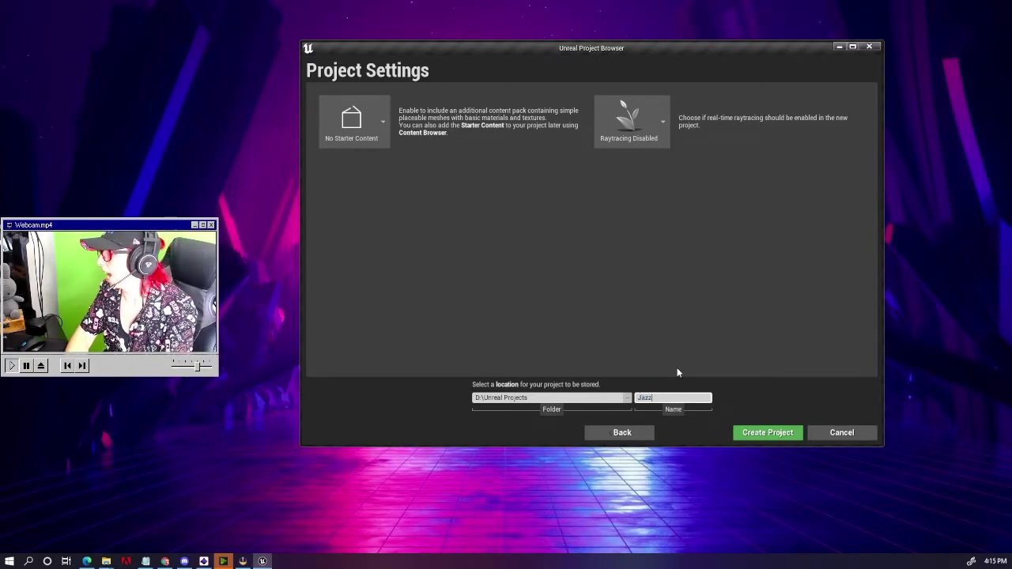
pyautogui.write('Kraken')
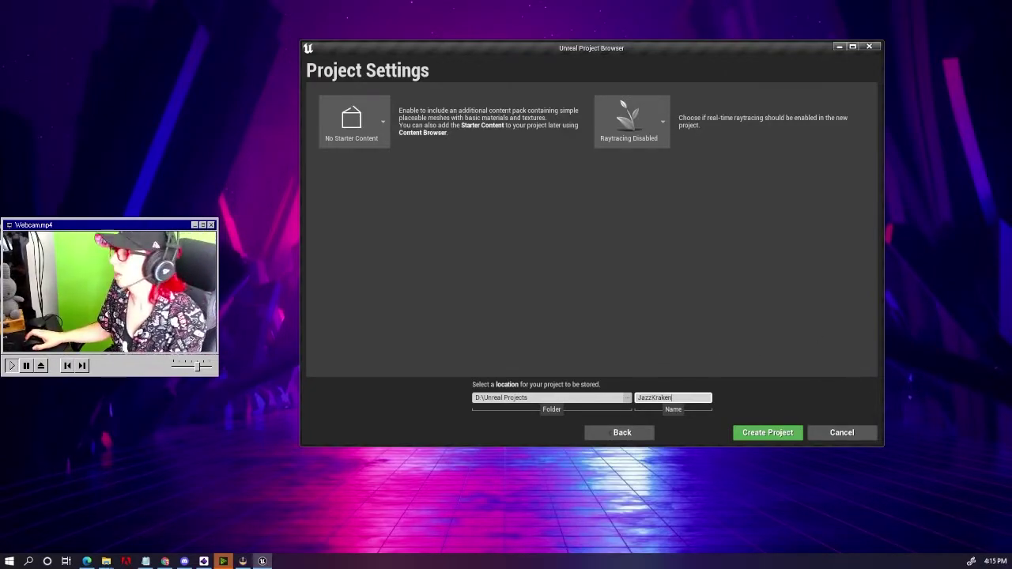
pyautogui.click(763, 432)
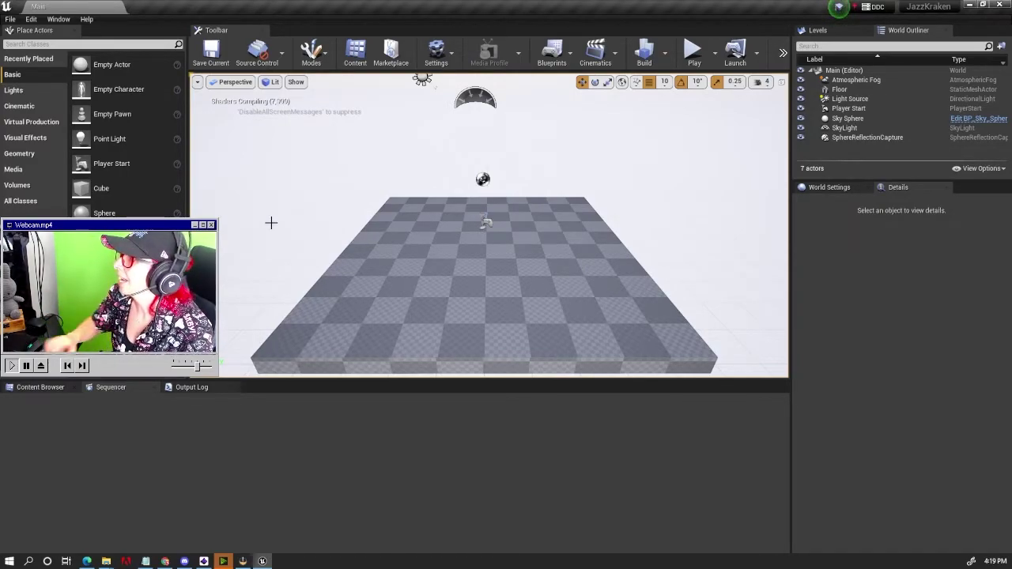
# Step: Set every Engine Scalability quality category to High from the Settings menu
pyautogui.click(436, 47)
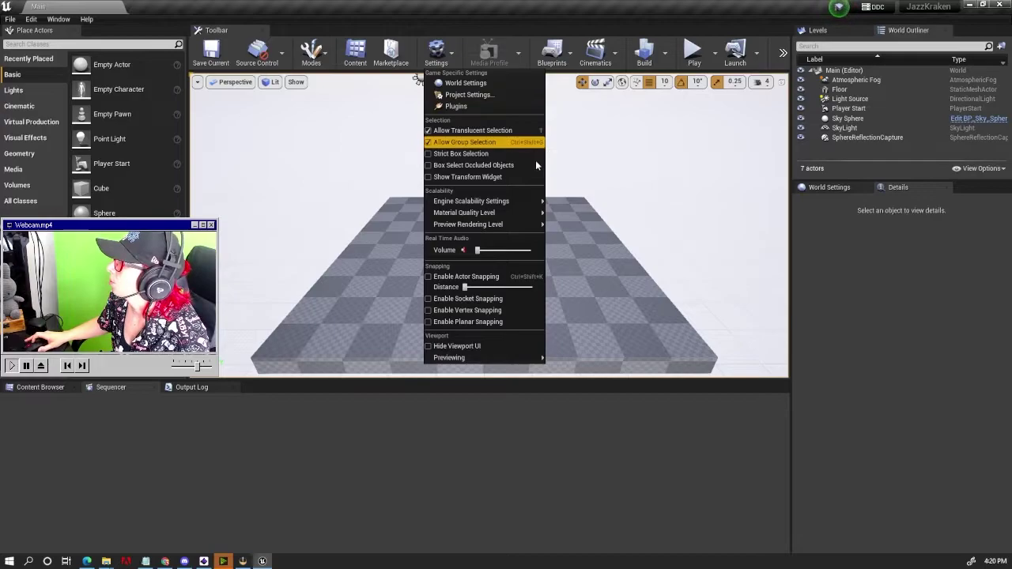
pyautogui.moveTo(527, 204)
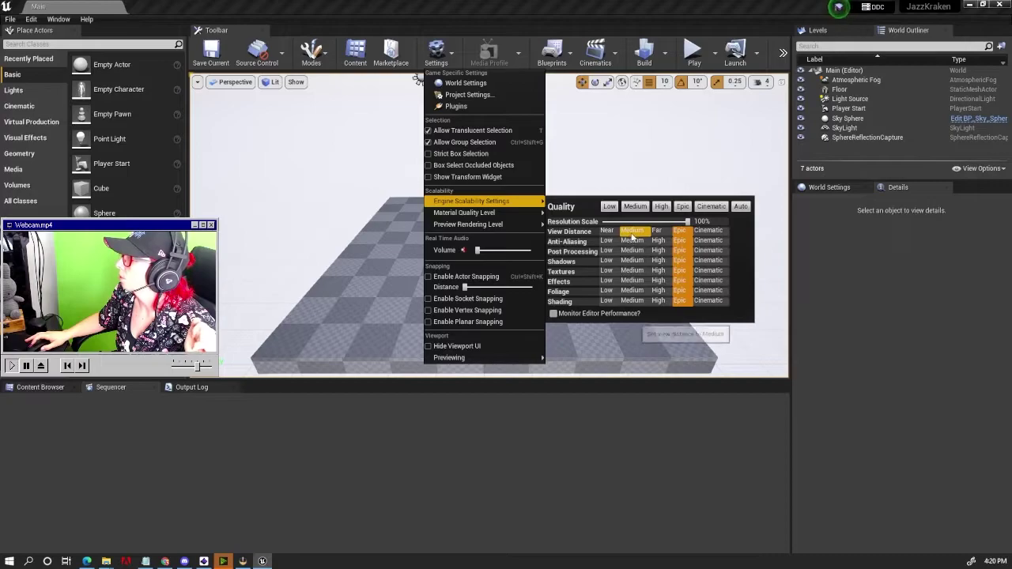
pyautogui.click(661, 206)
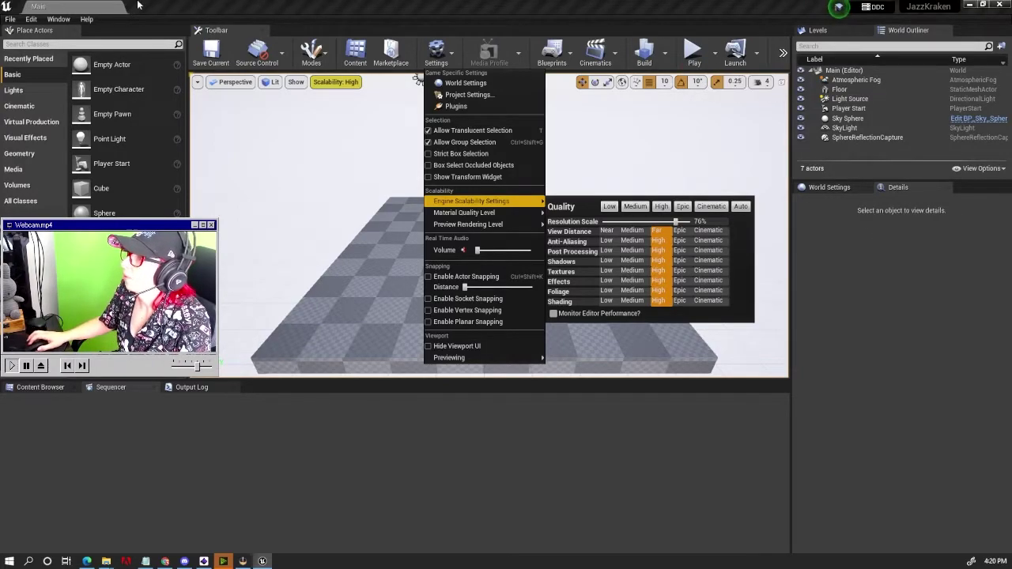
# Step: Restore the editor window, move it up-left, and resize it to fill most of the screen
pyautogui.doubleClick(676, 4)
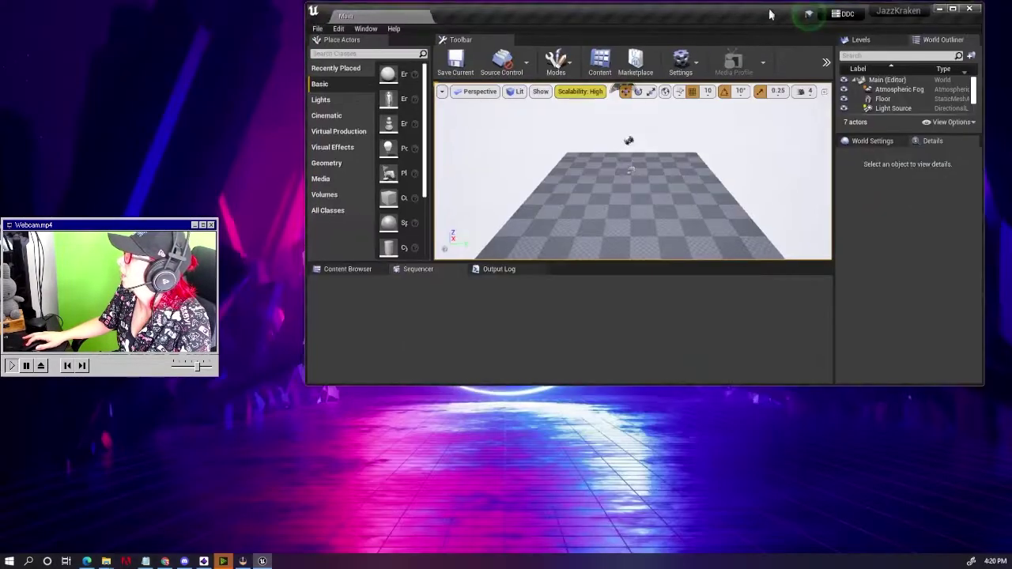
pyautogui.doubleClick(676, 4)
pyautogui.click(980, 12)
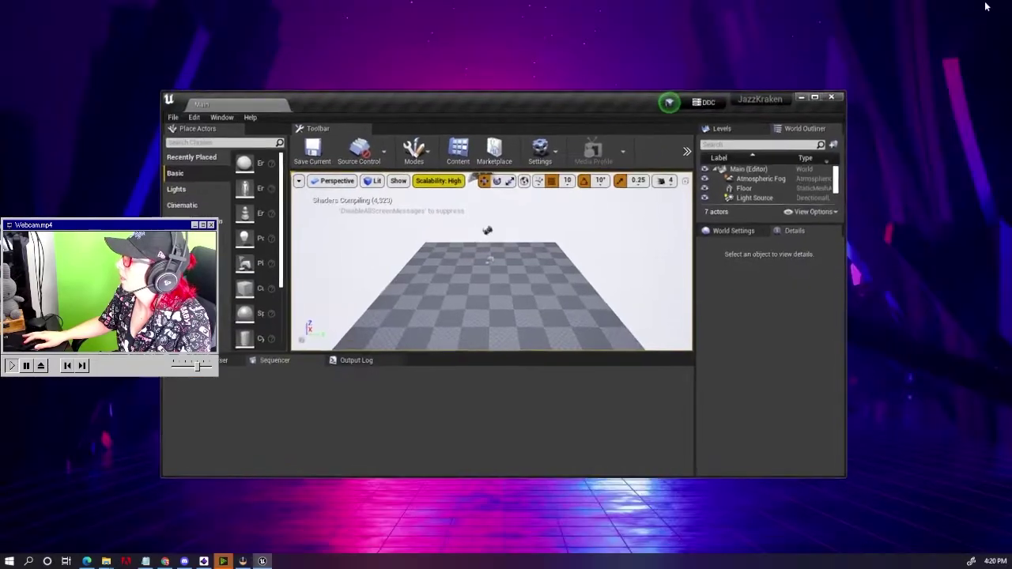
pyautogui.moveTo(640, 104); pyautogui.dragTo(498, 21)
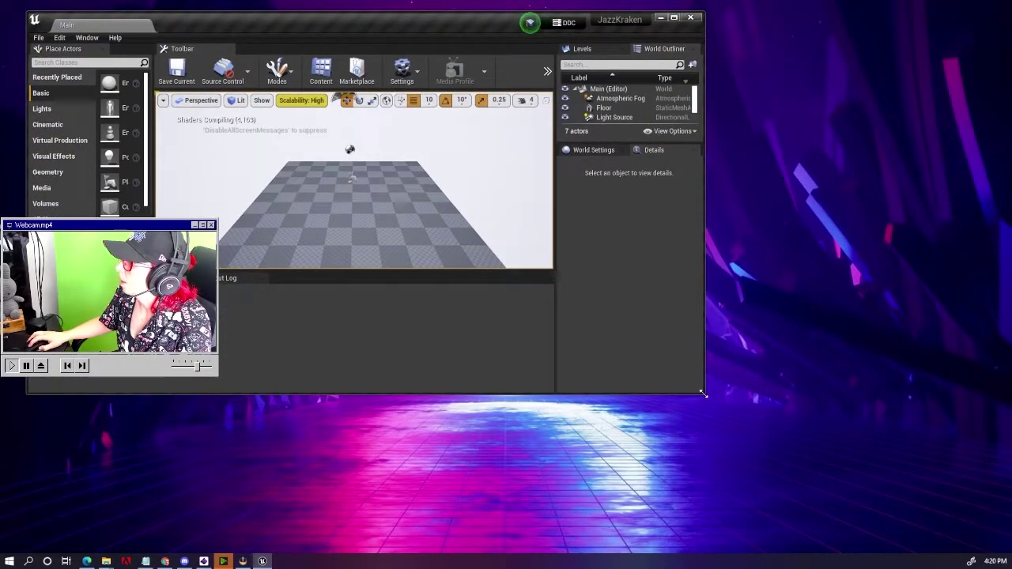
pyautogui.moveTo(702, 393); pyautogui.dragTo(1000, 544)
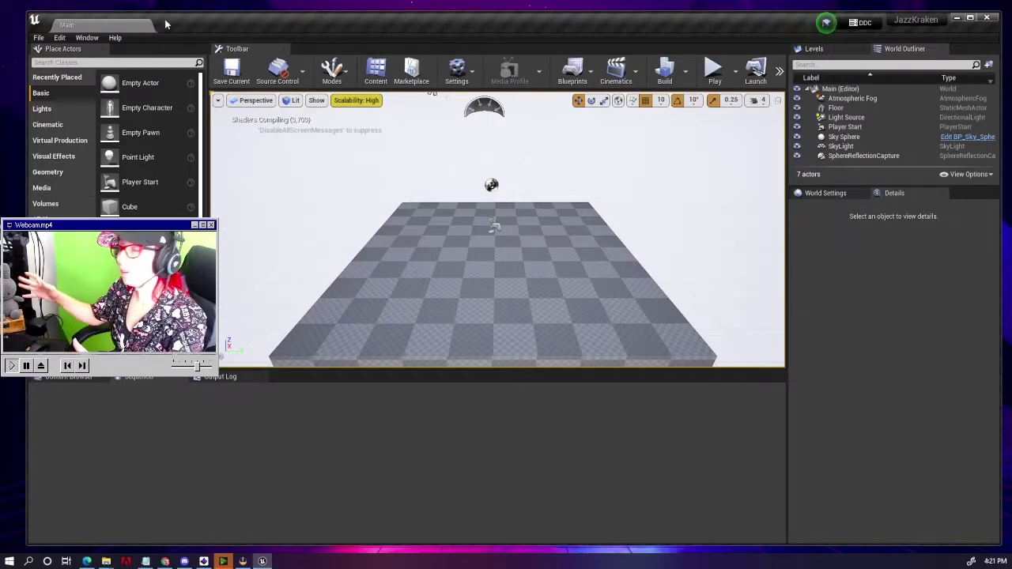
# Step: Look around the checkered floor, then shrink the bottom panel to enlarge the viewport
pyautogui.moveTo(467, 231); pyautogui.dragTo(466, 231, button='right')
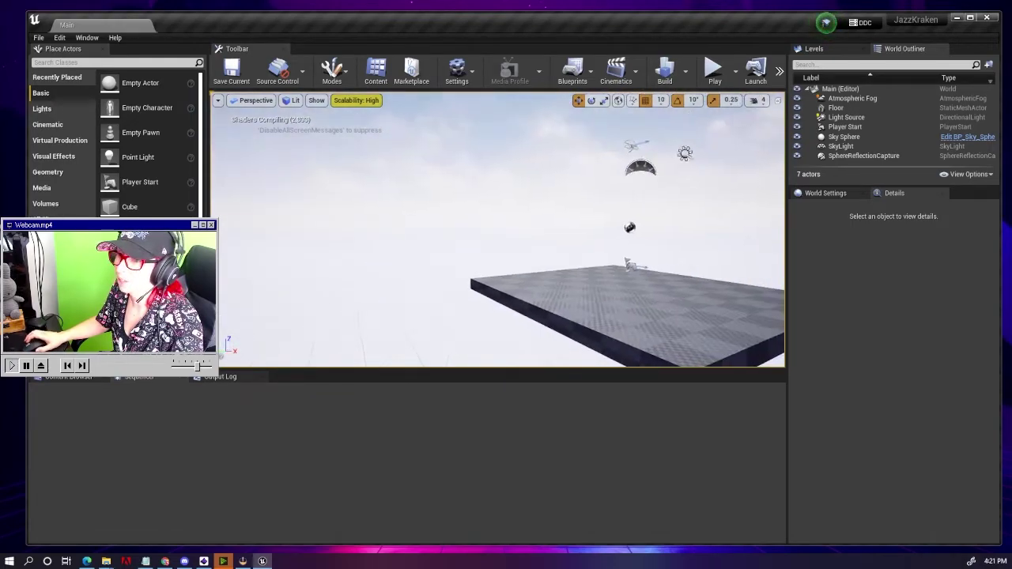
pyautogui.moveTo(631, 111); pyautogui.dragTo(631, 111, button='right')
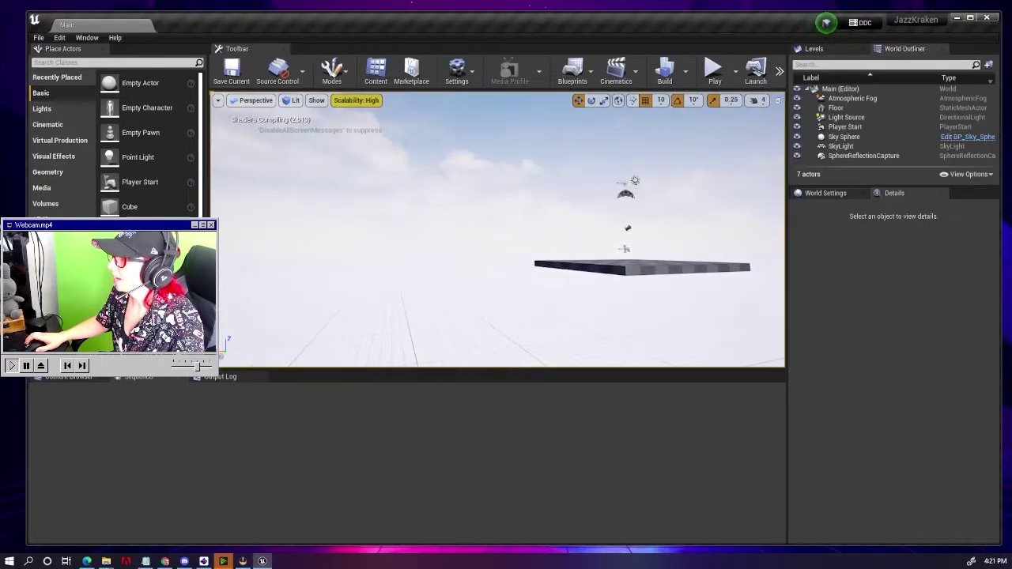
pyautogui.moveTo(631, 110); pyautogui.dragTo(630, 110, button='right')
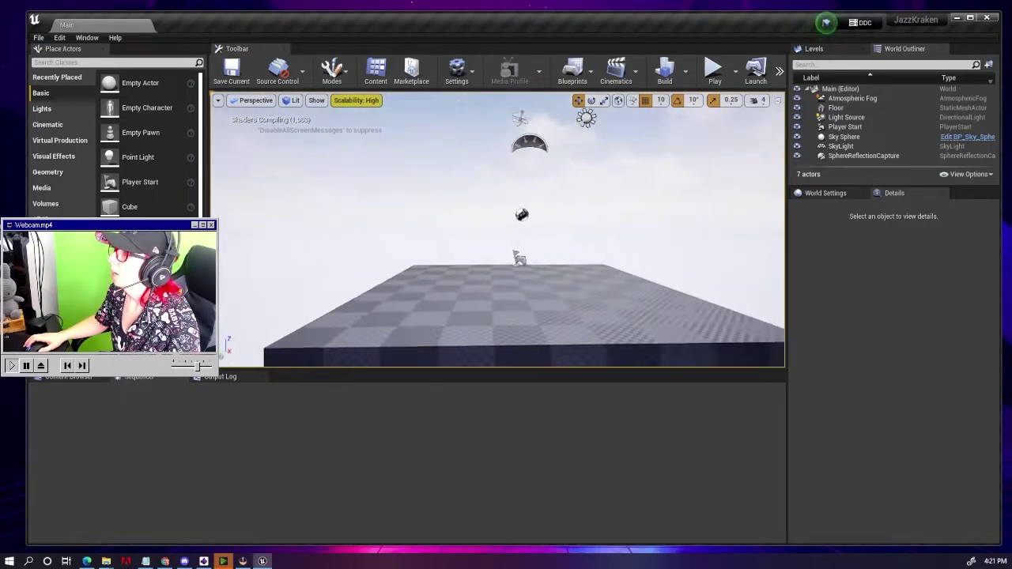
pyautogui.moveTo(717, 272); pyautogui.dragTo(717, 272, button='right')
pyautogui.moveTo(528, 280); pyautogui.dragTo(530, 286, button='right')
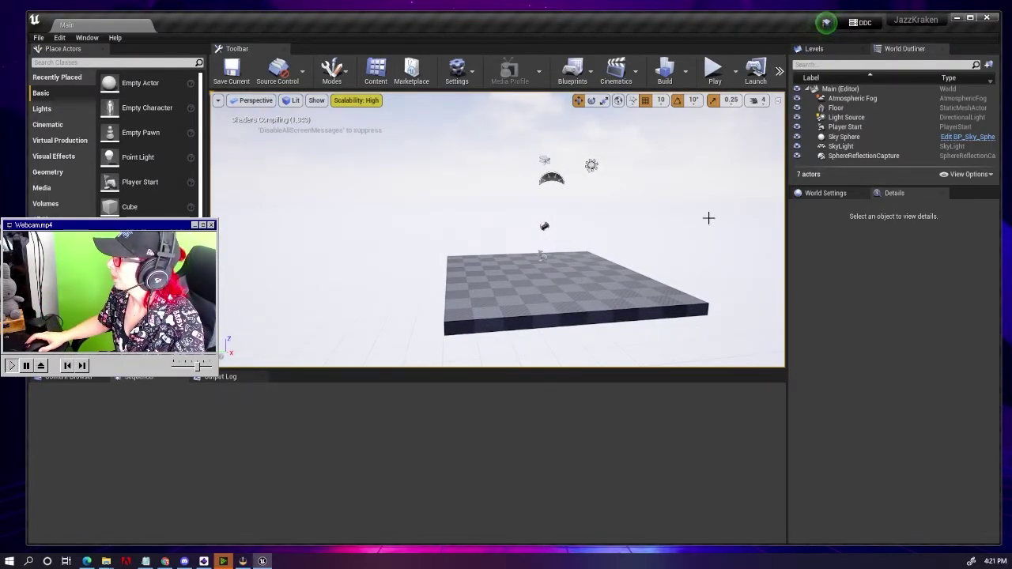
pyautogui.moveTo(707, 219); pyautogui.dragTo(707, 219, button='right')
pyautogui.moveTo(444, 167); pyautogui.dragTo(444, 167, button='right')
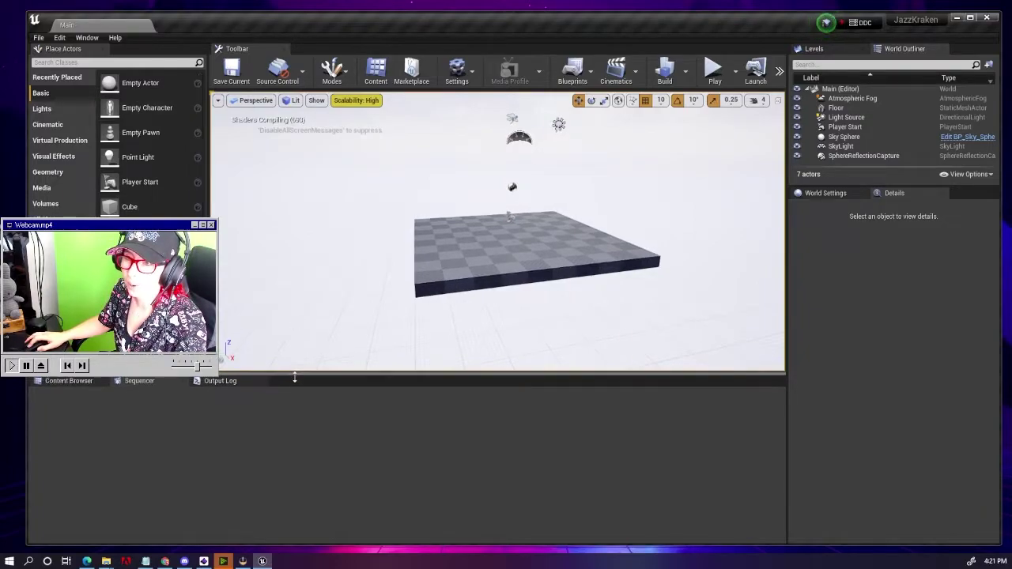
pyautogui.moveTo(296, 369); pyautogui.dragTo(297, 393)
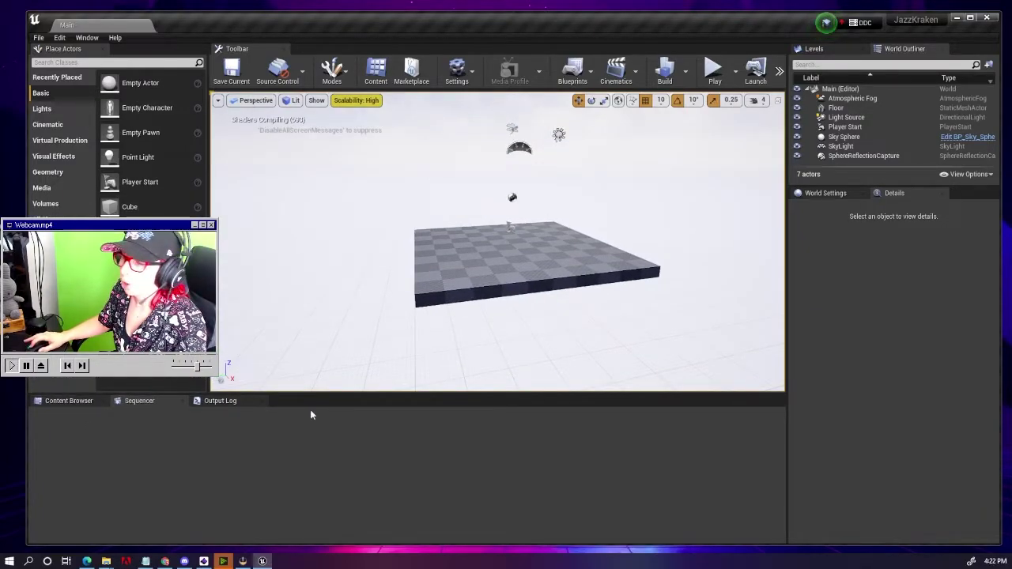
# Step: Close Sequencer, open and close Content Browser 3, and select Content in the sources tree
pyautogui.click(183, 402)
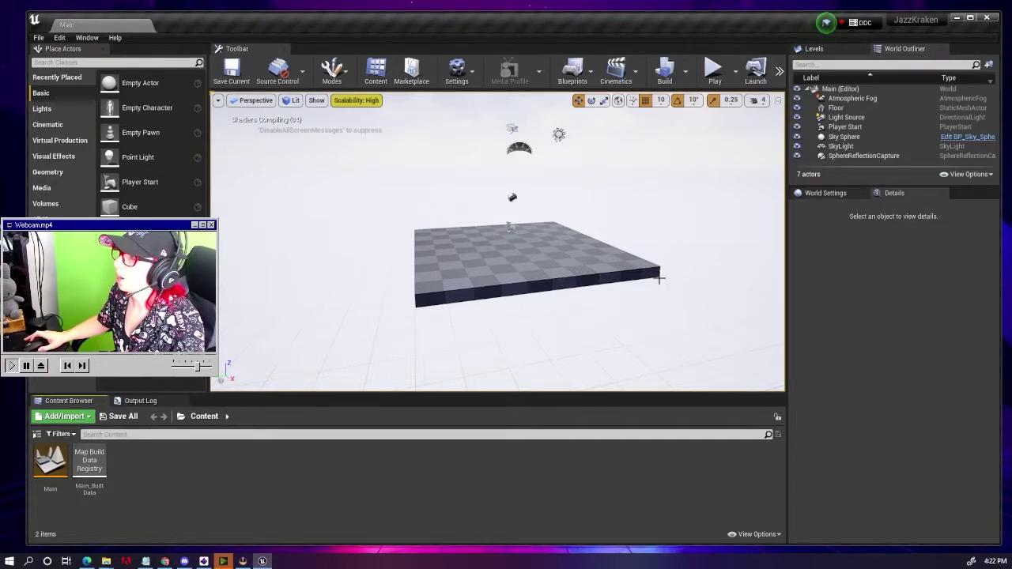
pyautogui.click(88, 38)
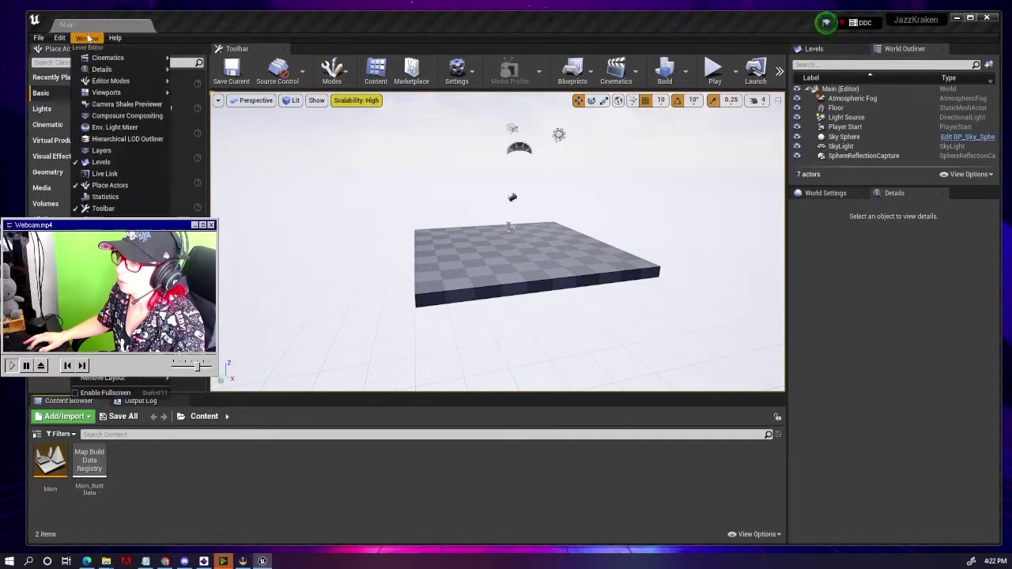
pyautogui.moveTo(110, 58)
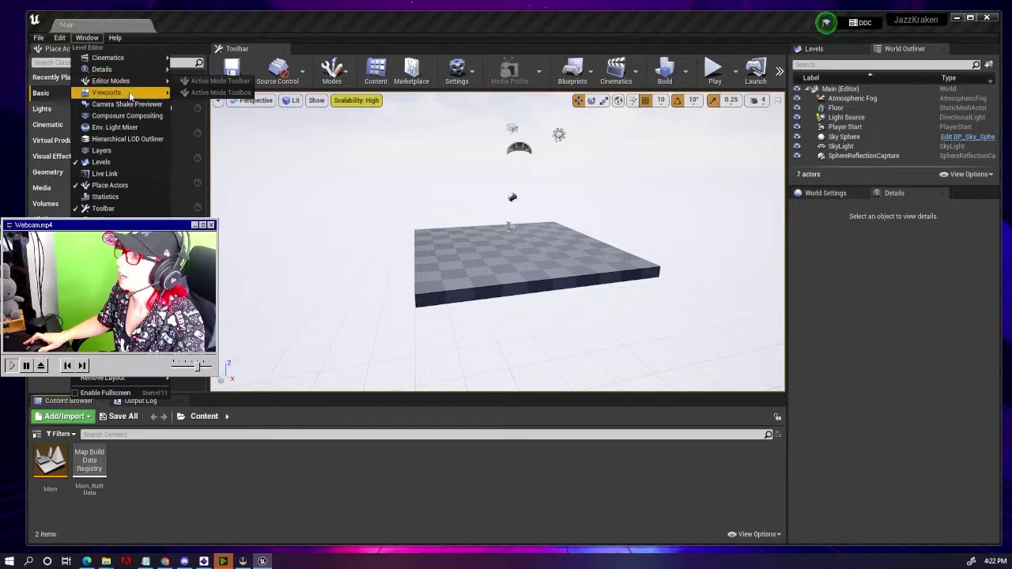
pyautogui.moveTo(131, 95)
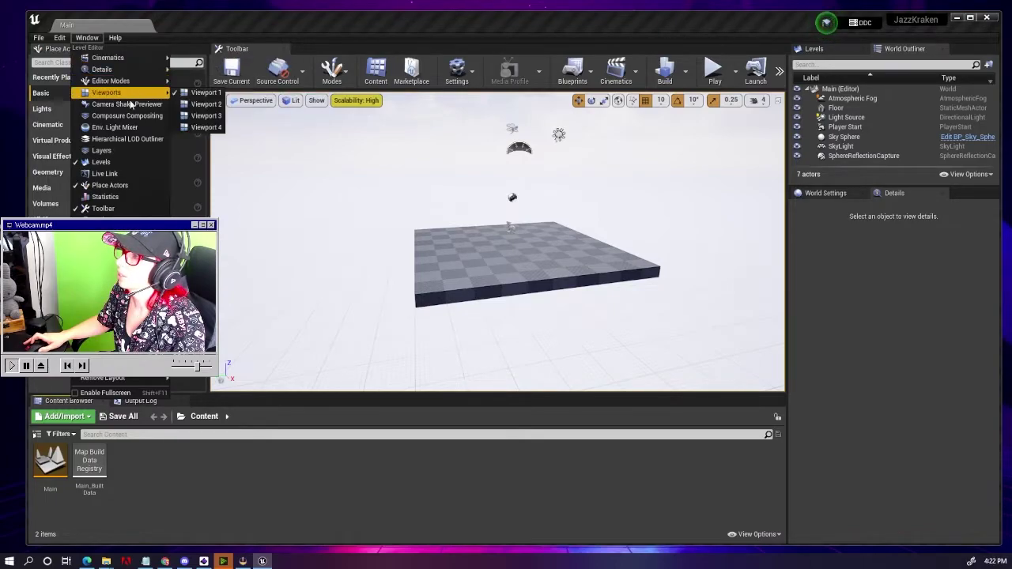
pyautogui.moveTo(127, 268)
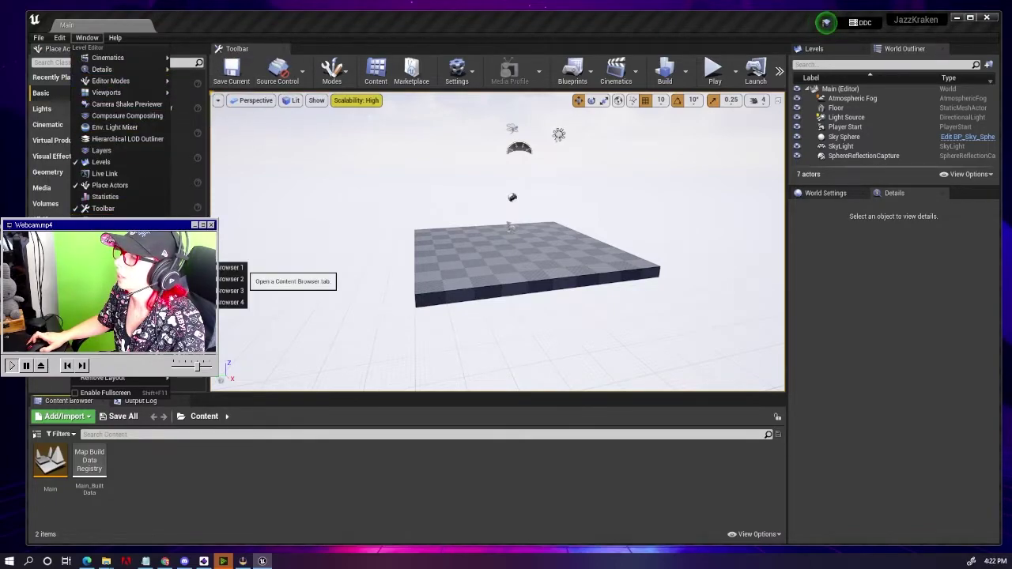
pyautogui.click(231, 291)
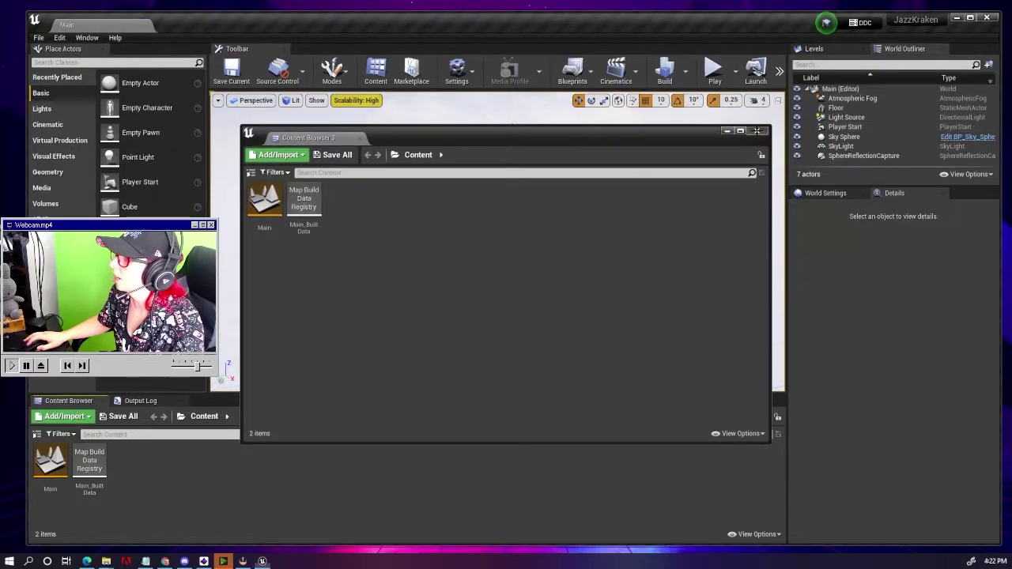
pyautogui.click(757, 130)
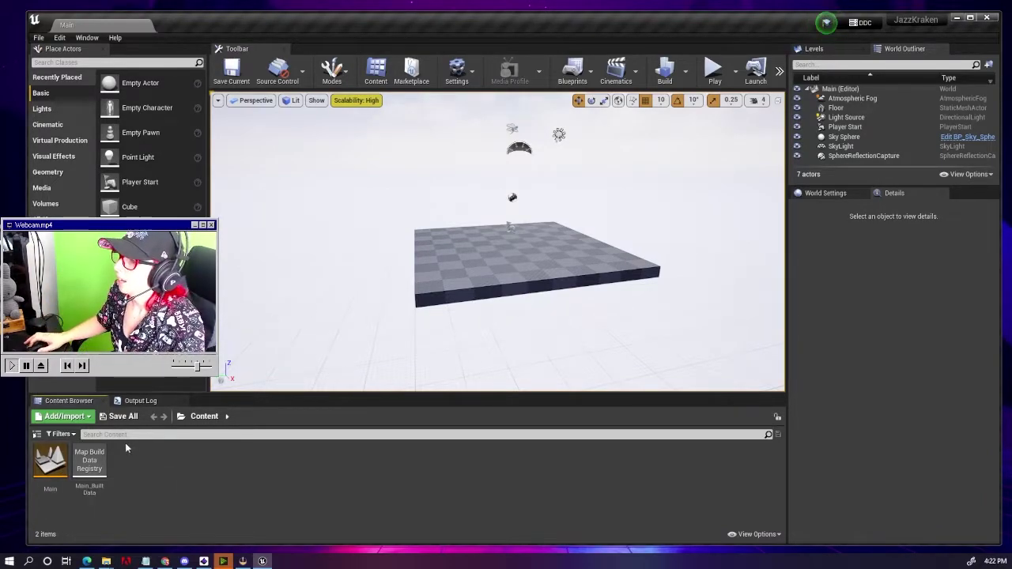
pyautogui.click(36, 434)
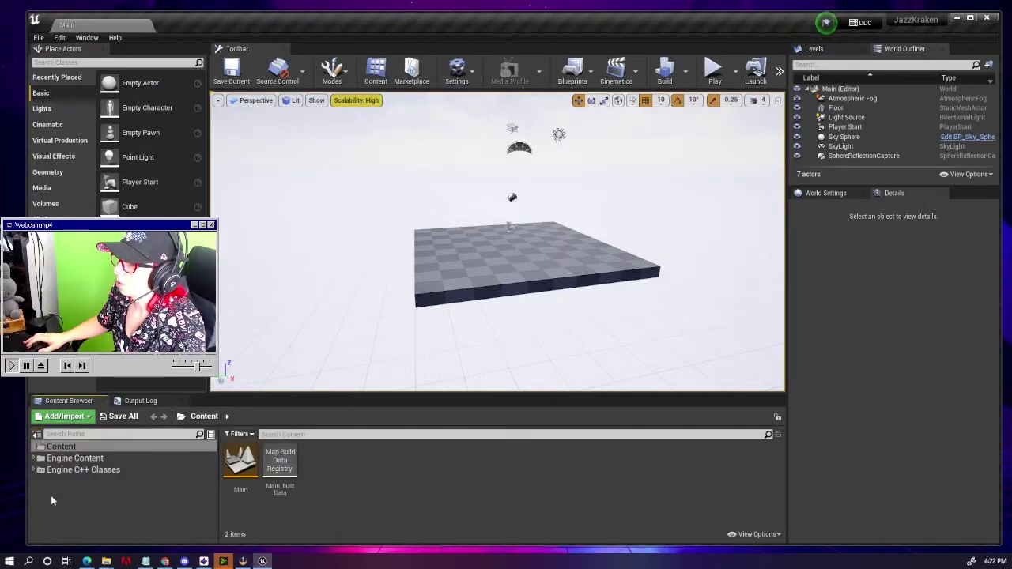
pyautogui.click(62, 446)
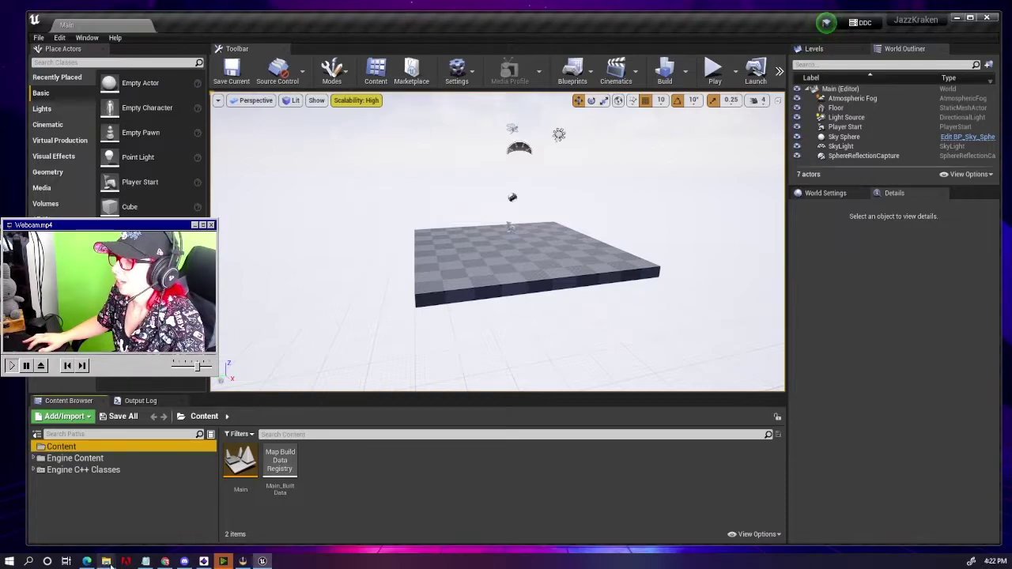
# Step: Browse the JazzKraken project's Content folder in File Explorer, then return to Unreal Editor
pyautogui.moveTo(109, 562)
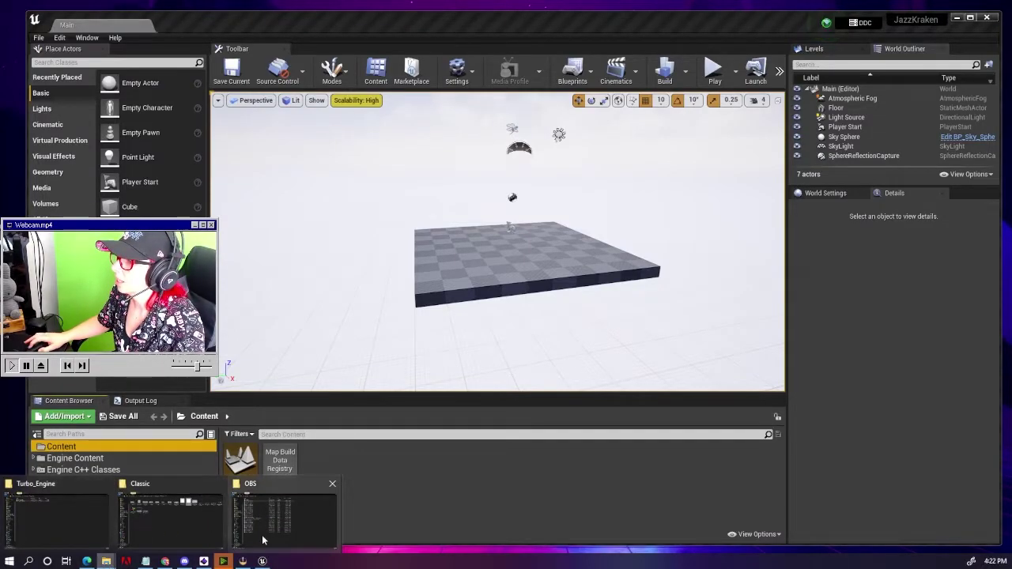
pyautogui.click(210, 539)
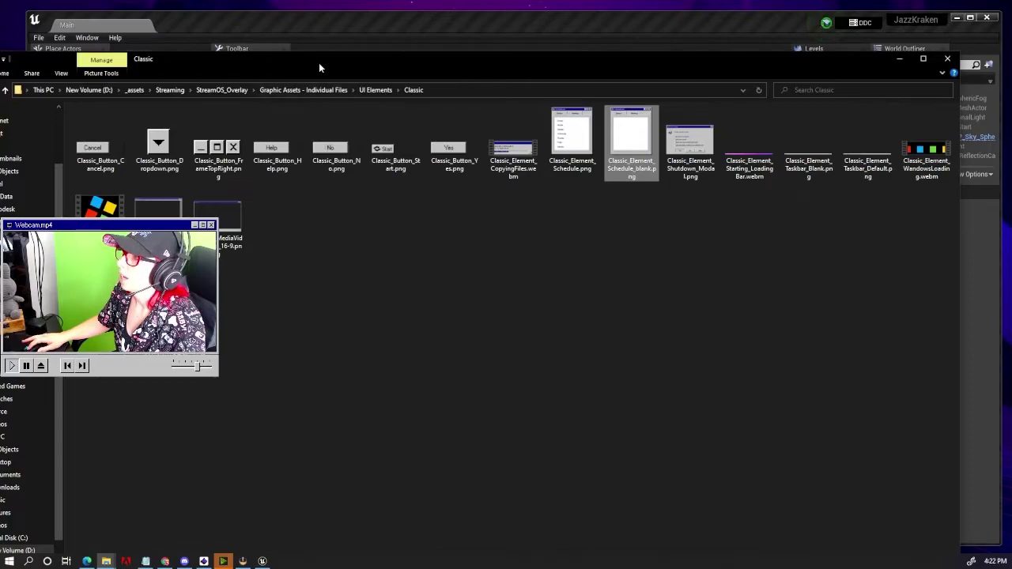
pyautogui.moveTo(319, 62); pyautogui.dragTo(0, 125)
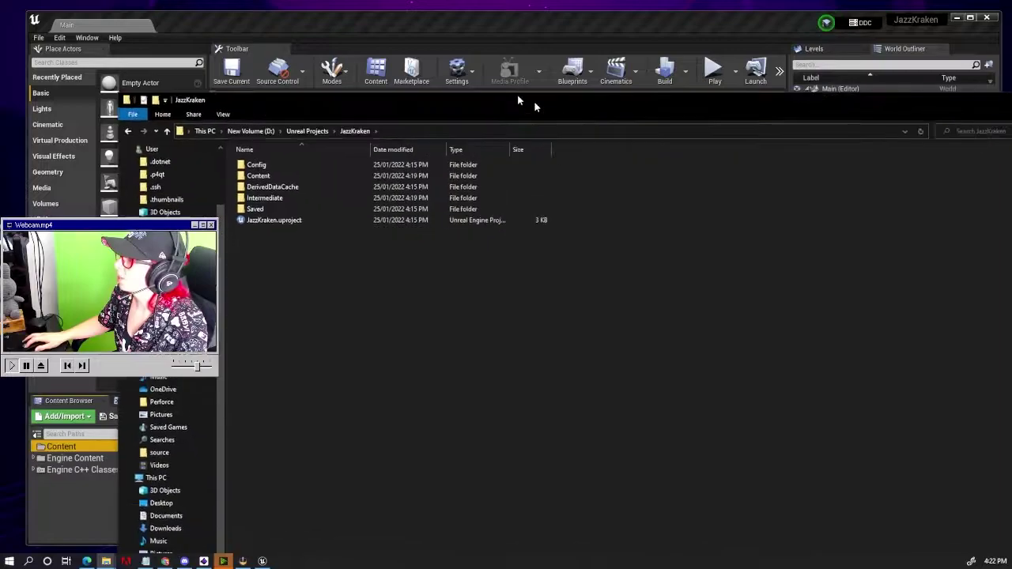
pyautogui.moveTo(0, 126); pyautogui.dragTo(534, 93)
pyautogui.click(272, 212)
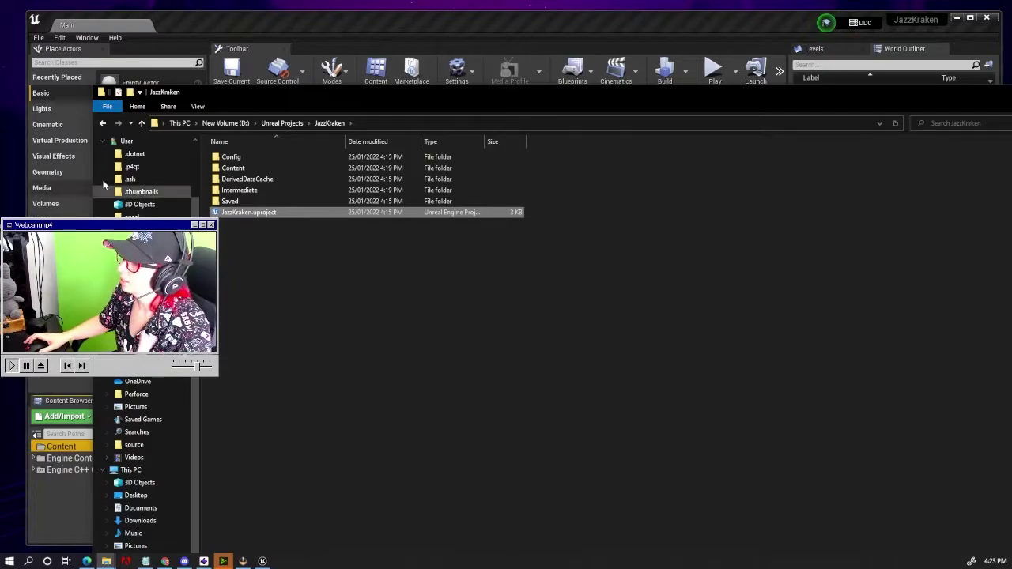
pyautogui.doubleClick(239, 168)
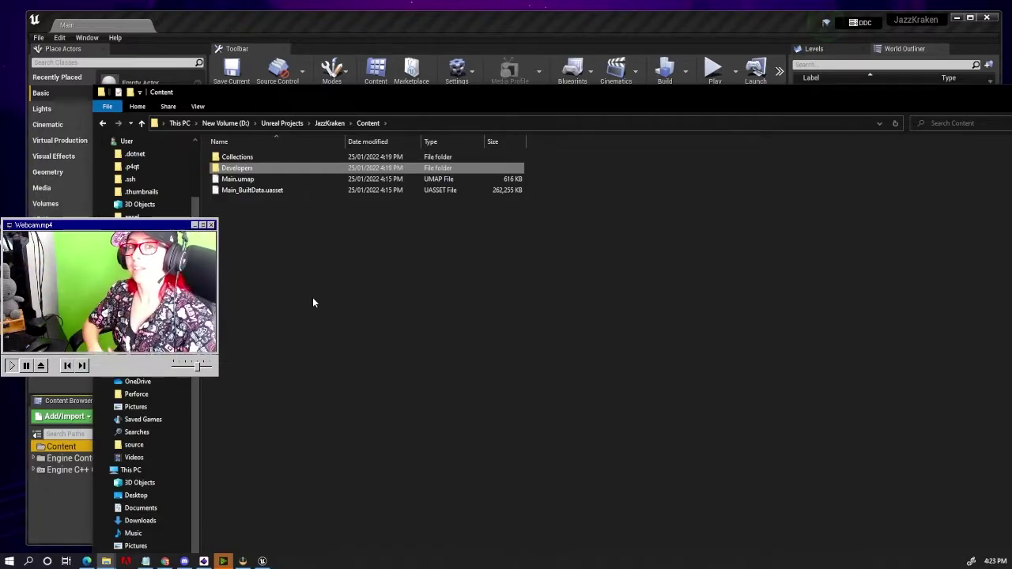
pyautogui.click(265, 191)
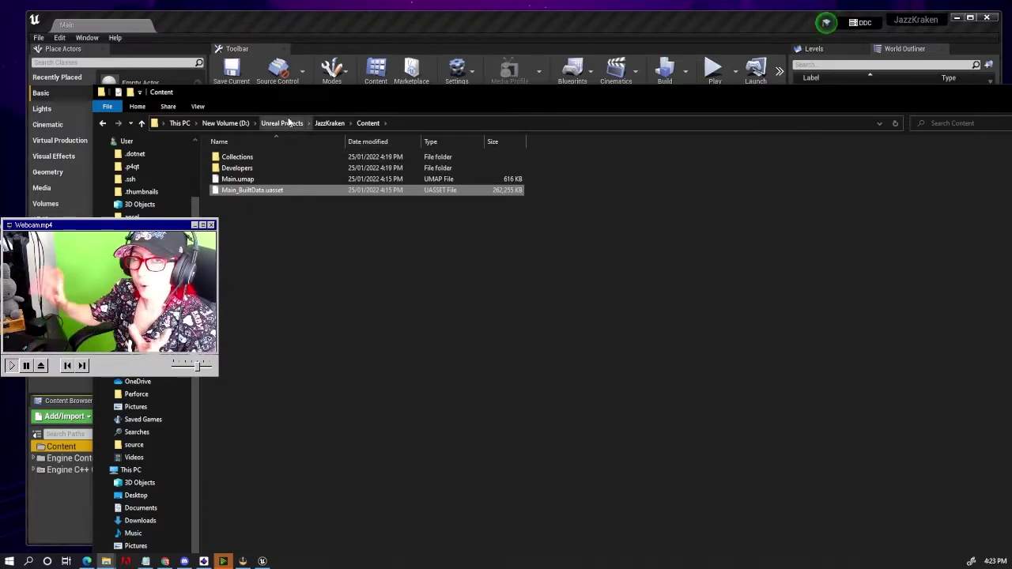
pyautogui.click(486, 27)
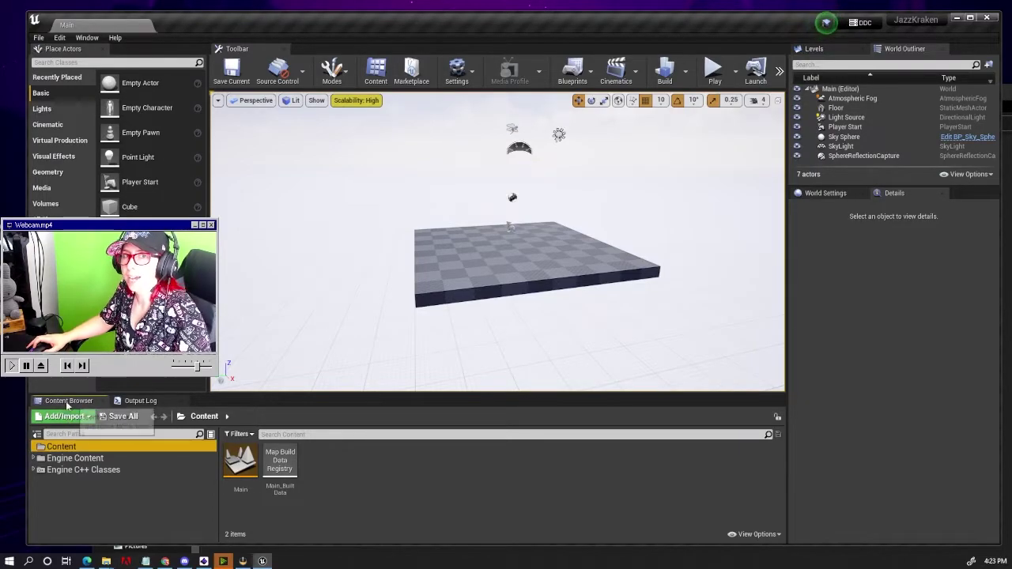
# Step: Add the Starter Content pack from the Content Packs list to the project
pyautogui.click(64, 414)
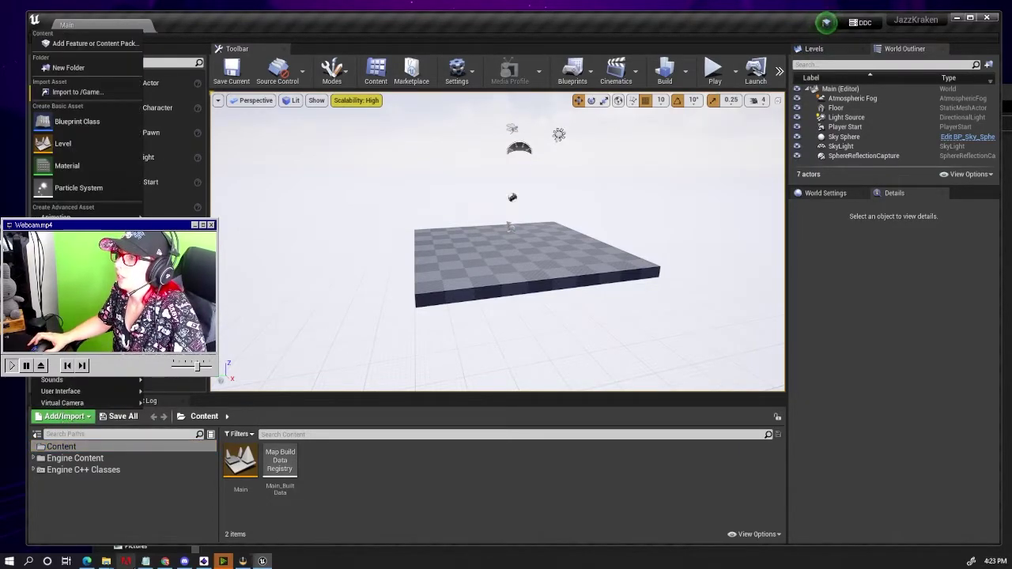
pyautogui.click(116, 42)
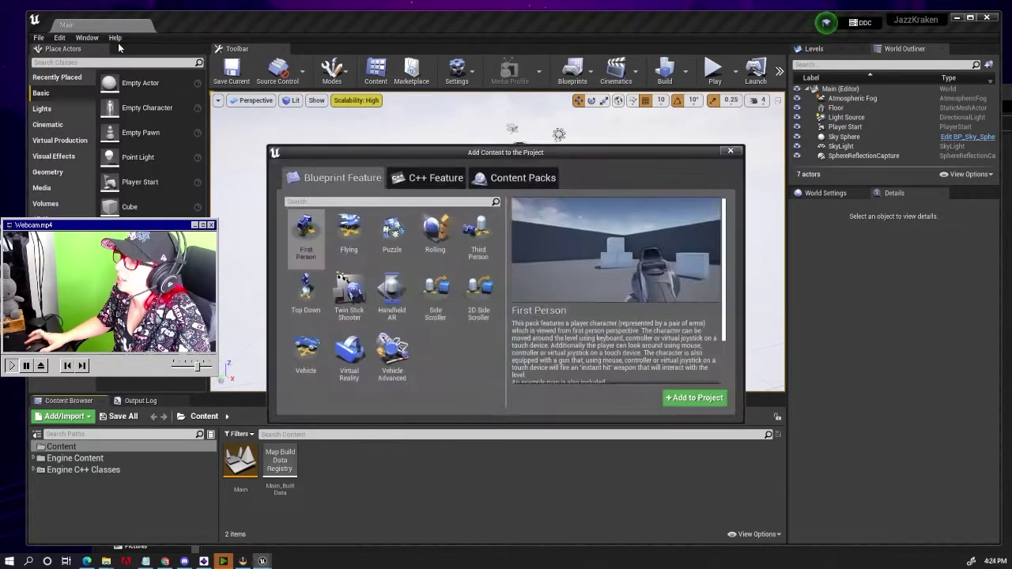
pyautogui.click(523, 177)
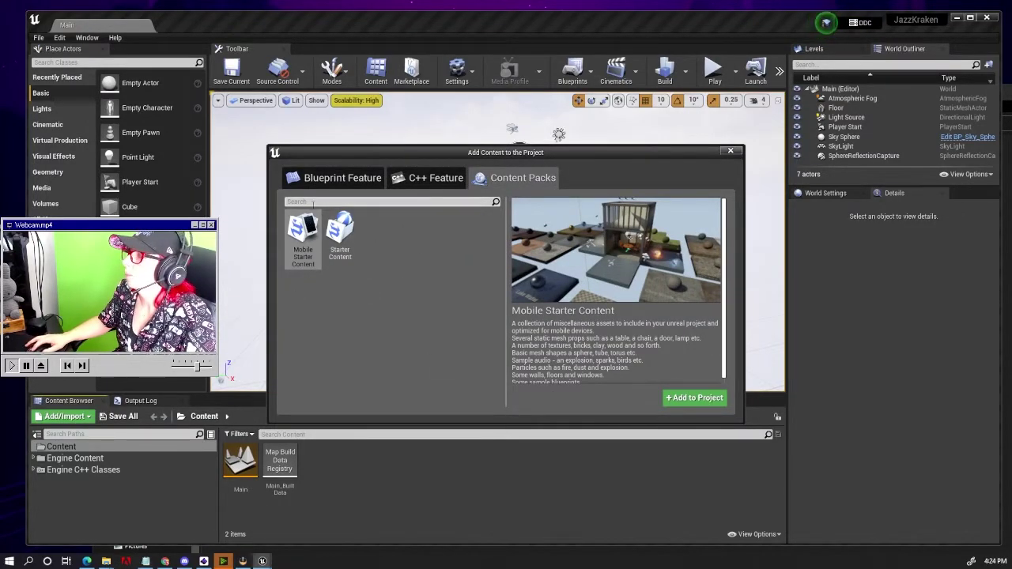
pyautogui.click(341, 238)
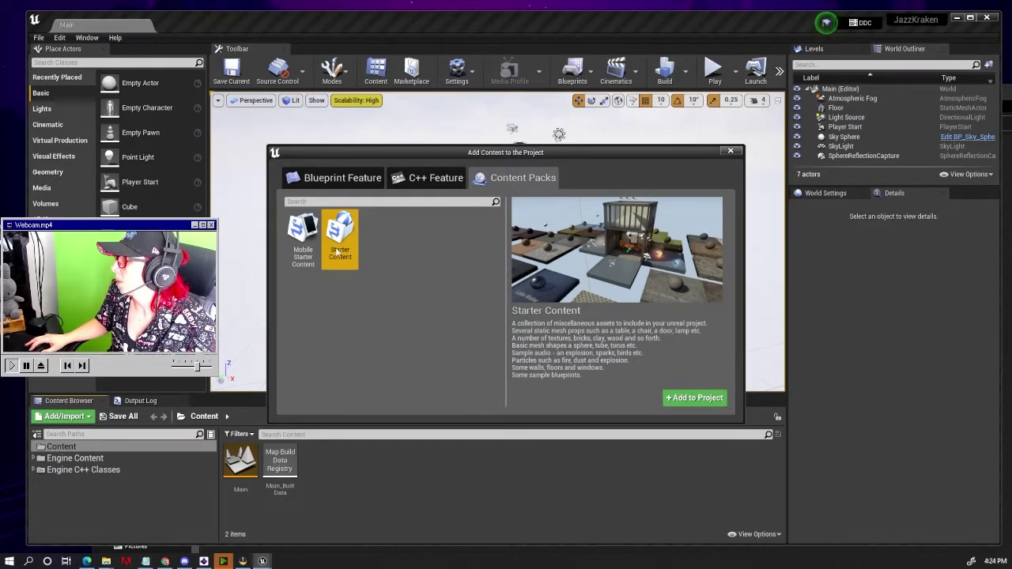
pyautogui.click(718, 404)
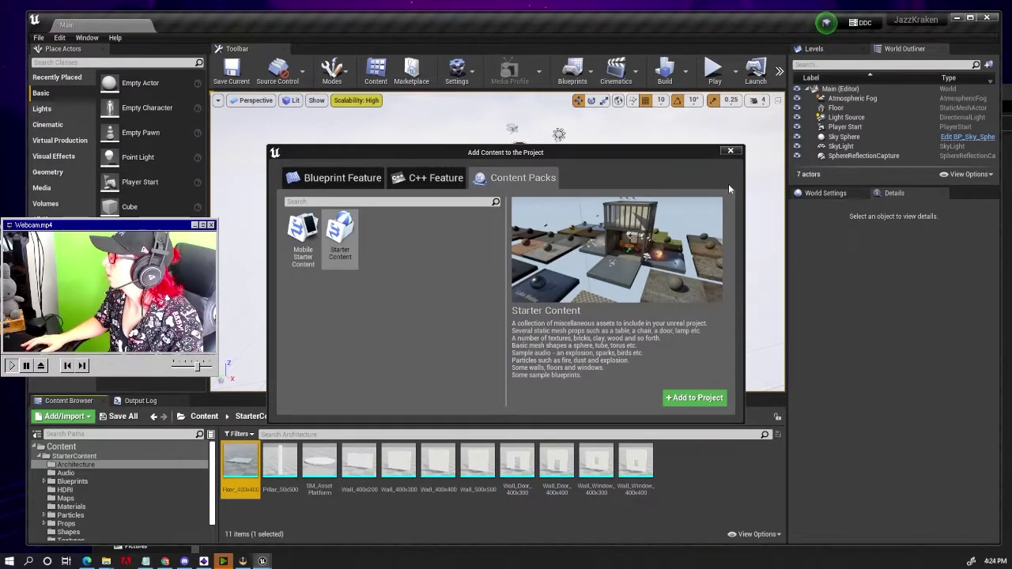
pyautogui.click(730, 151)
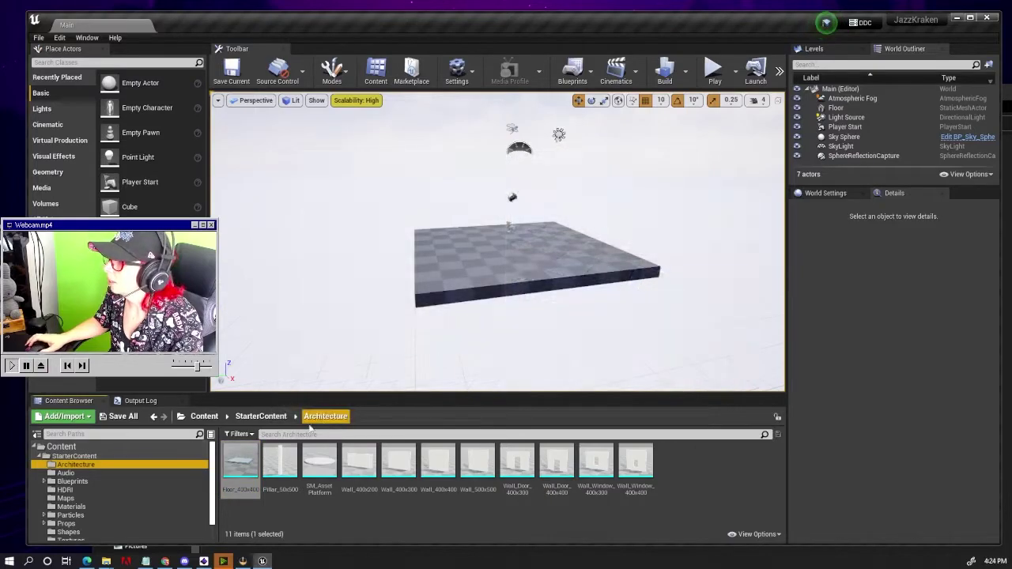
# Step: Open StarterContent in the Content Browser to list its 10 folders, then preview the File Explorer windows
pyautogui.scroll(-2, 74, 468)
pyautogui.scroll(2, 75, 469)
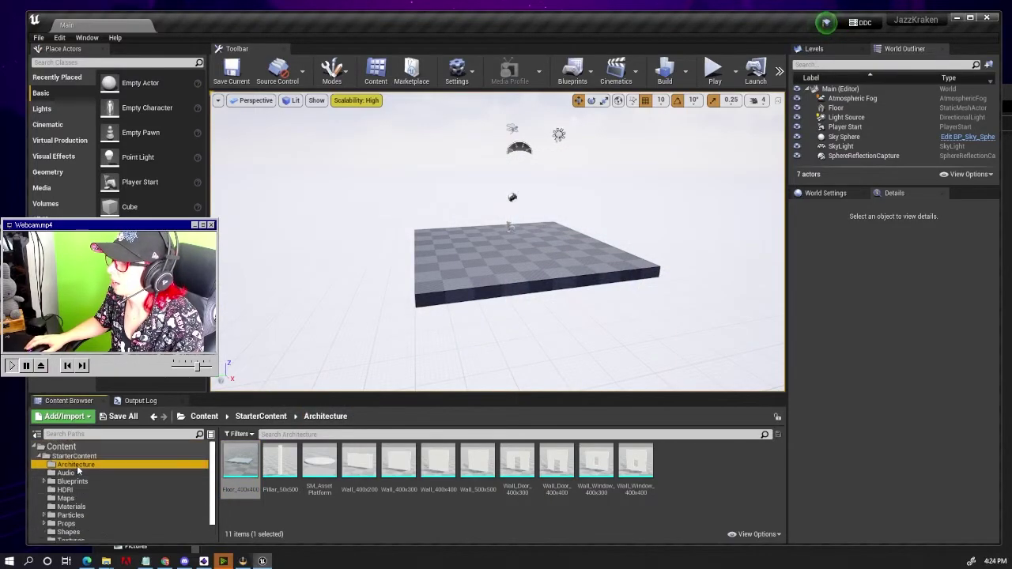
pyautogui.click(62, 447)
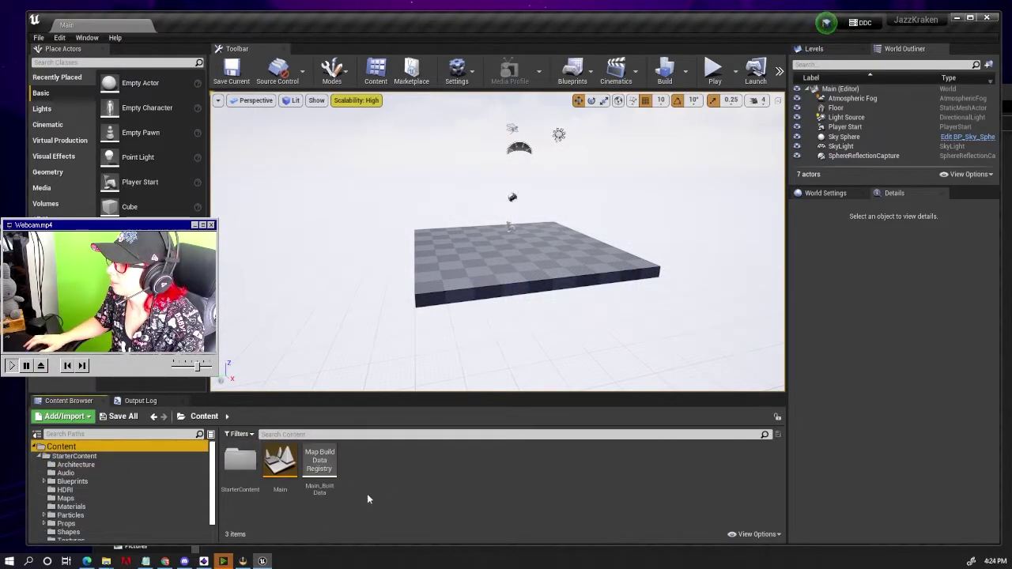
pyautogui.doubleClick(238, 459)
pyautogui.click(106, 562)
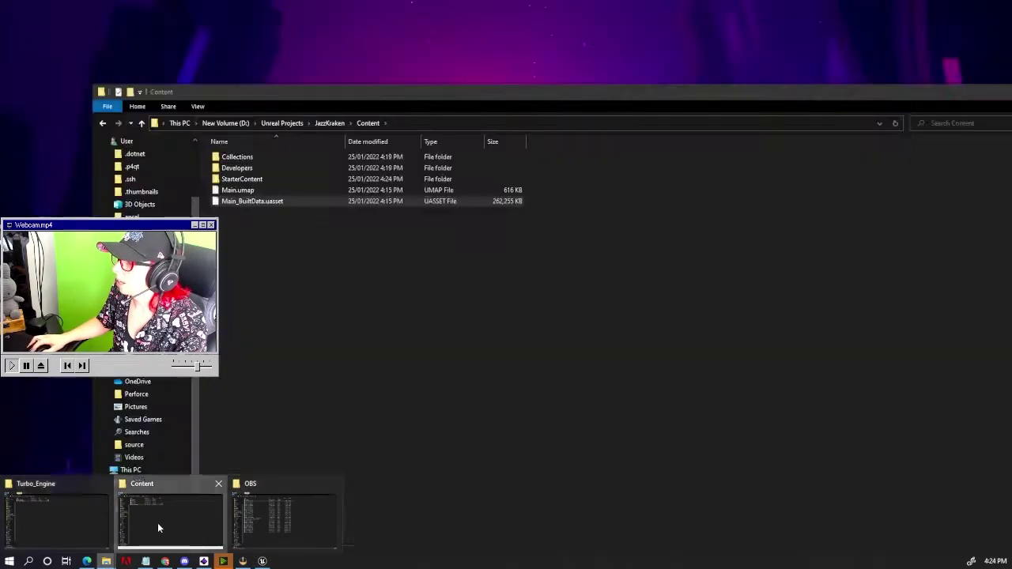
# Step: Browse JazzKraken's Content > StarterContent subfolders on disk, then close File Explorer
pyautogui.click(157, 523)
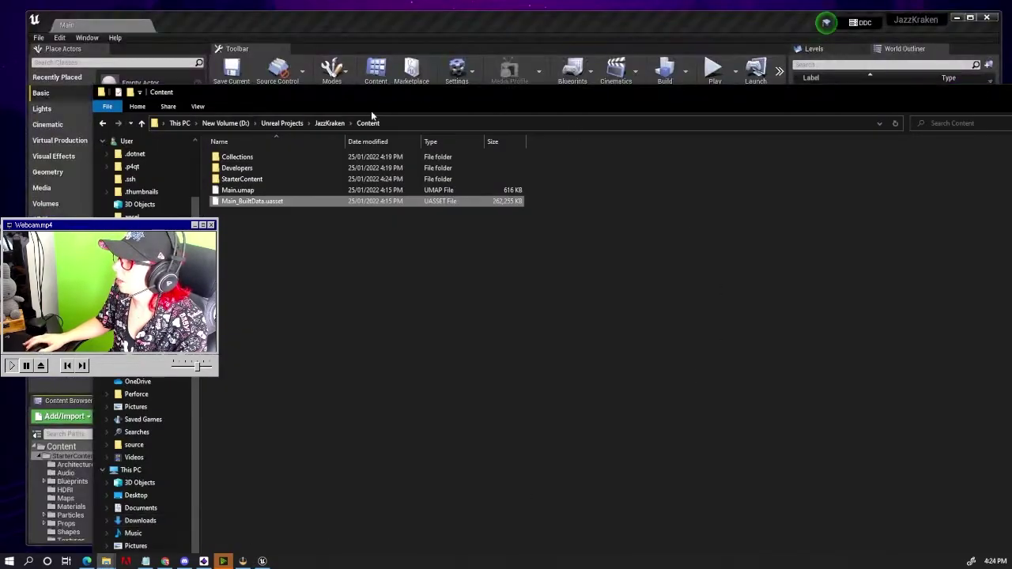
pyautogui.click(329, 124)
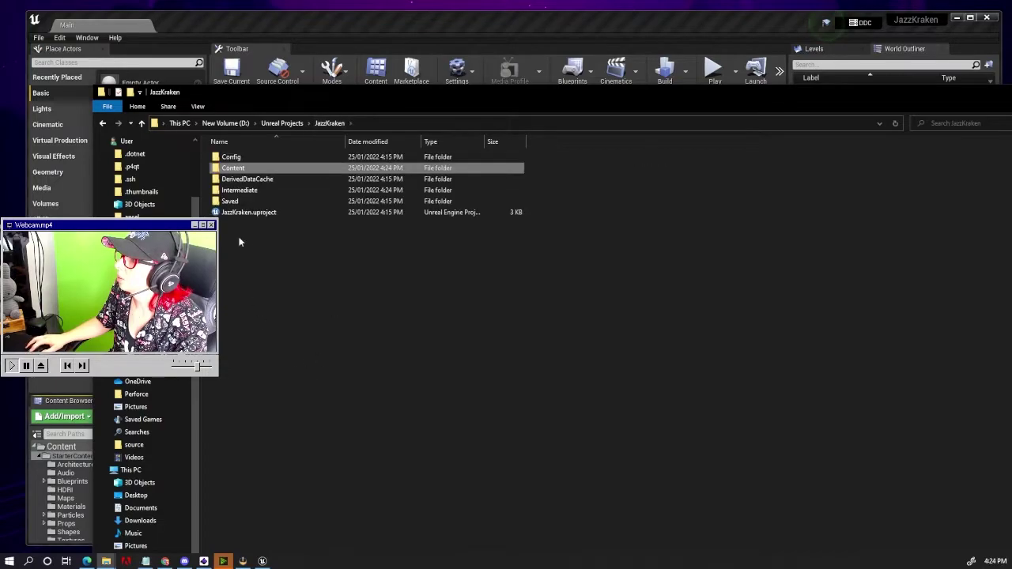
pyautogui.doubleClick(239, 168)
pyautogui.click(243, 177)
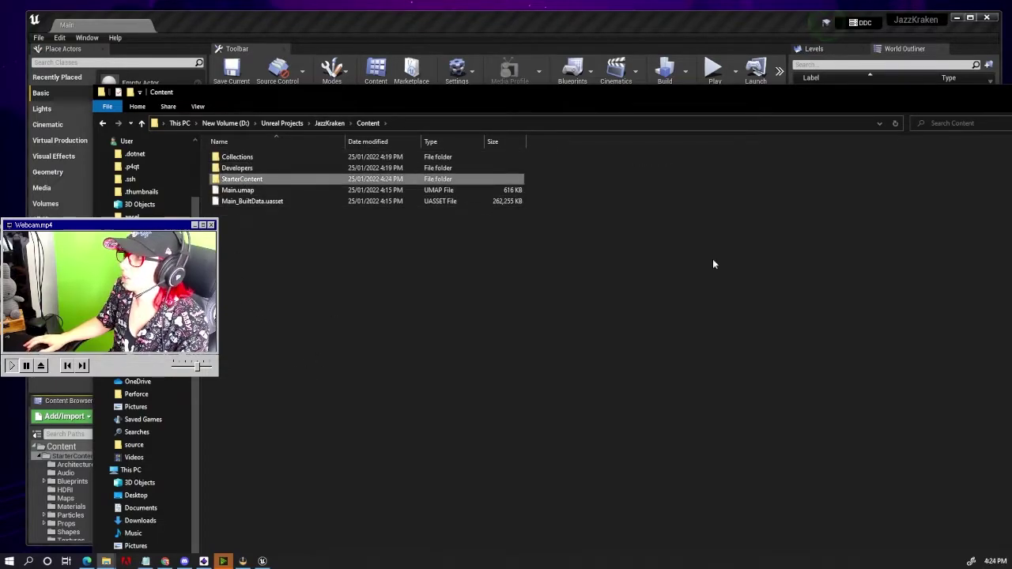
pyautogui.doubleClick(267, 181)
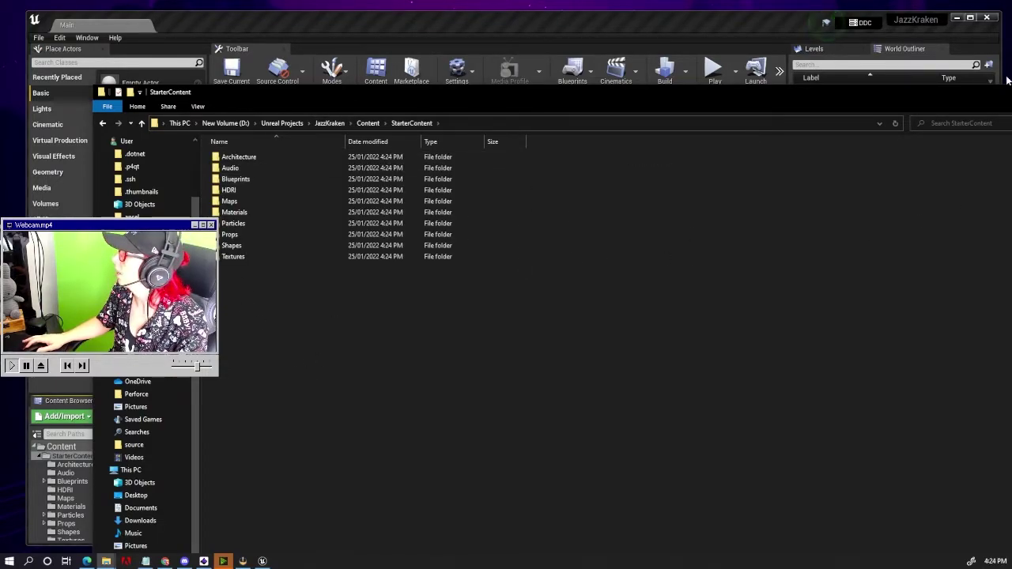
pyautogui.click(899, 129)
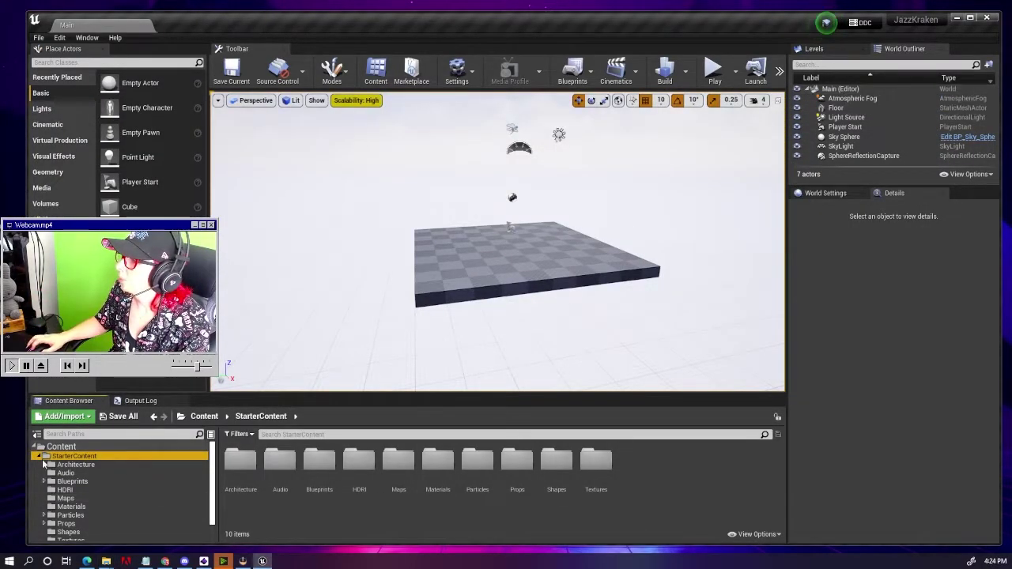
# Step: Open StarterContent > Maps and load the StarterMap level
pyautogui.scroll(-2, 49, 464)
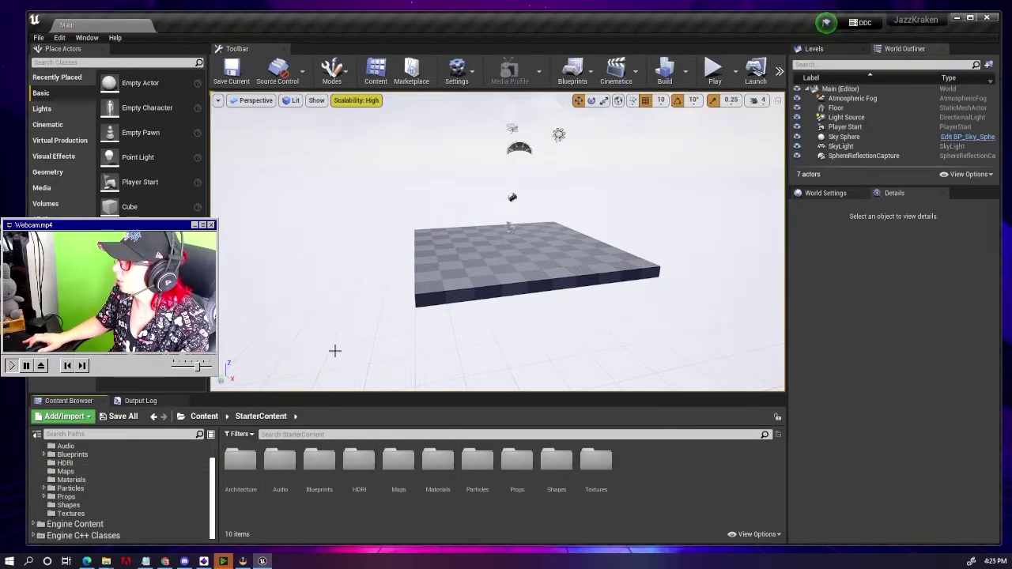
pyautogui.scroll(2, 97, 467)
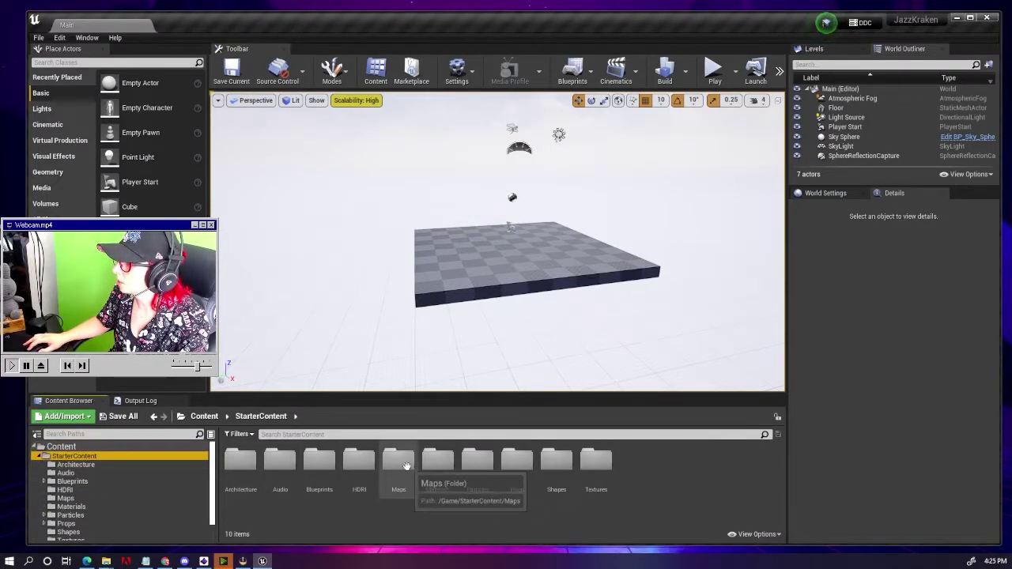
pyautogui.doubleClick(400, 479)
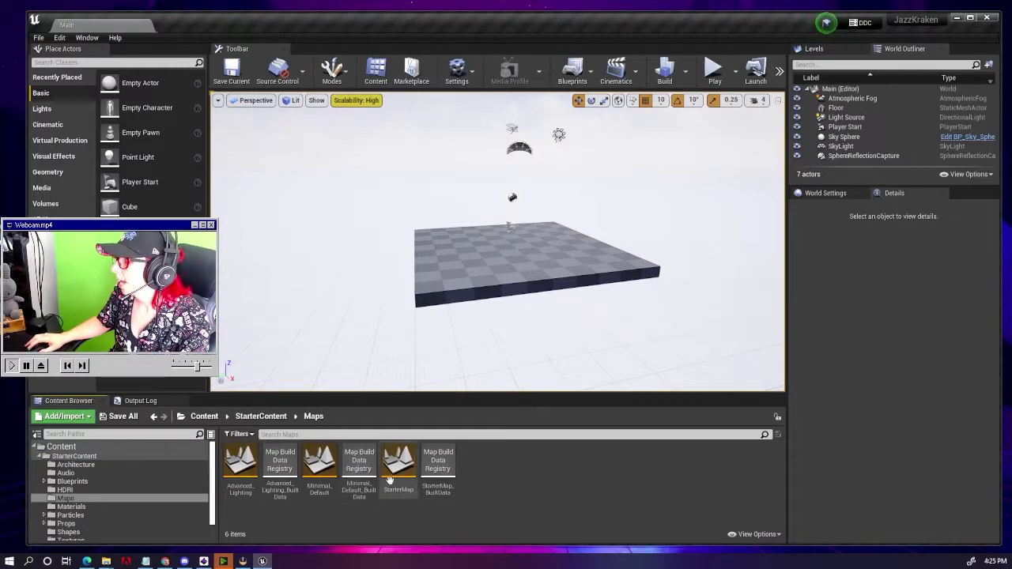
pyautogui.doubleClick(398, 468)
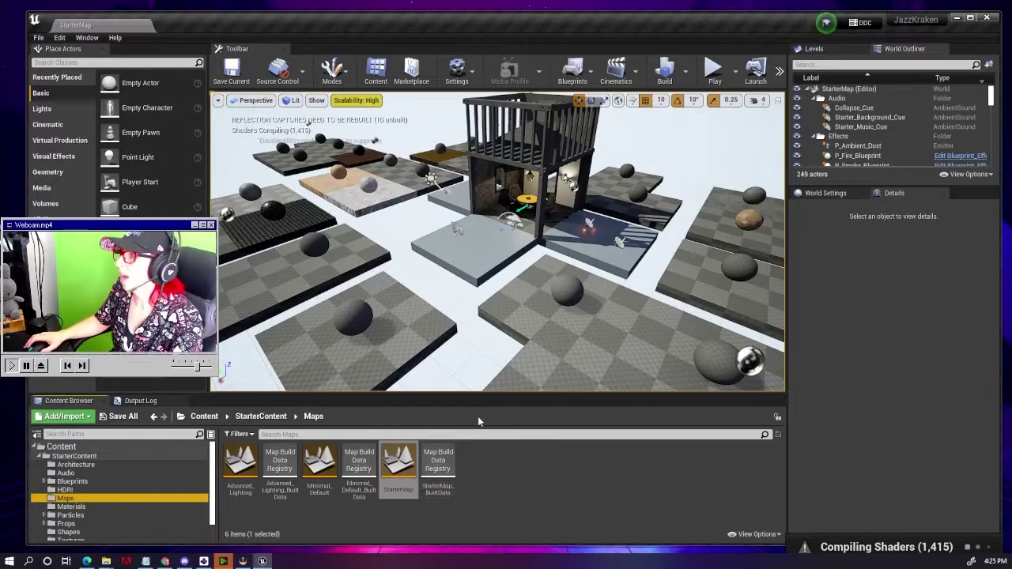
# Step: Play-test StarterMap, stop with Esc, then fly the view into the room with the table
pyautogui.scroll(-3, 779, 239)
pyautogui.moveTo(780, 239)
pyautogui.mouseDown(button='right')
pyautogui.moveTo(775, 190)
pyautogui.moveTo(744, 166)
pyautogui.mouseUp(button='right')
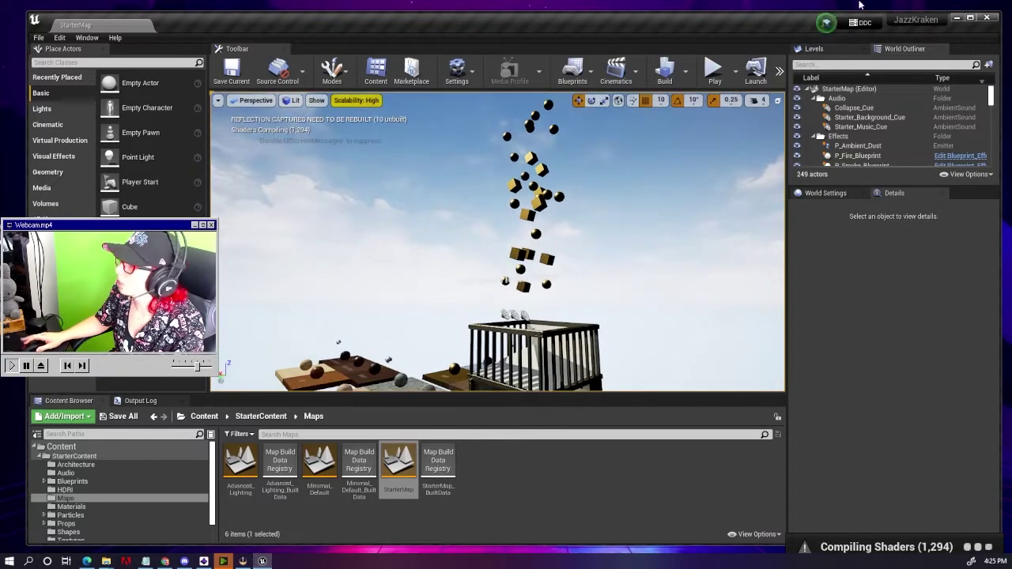
pyautogui.click(714, 76)
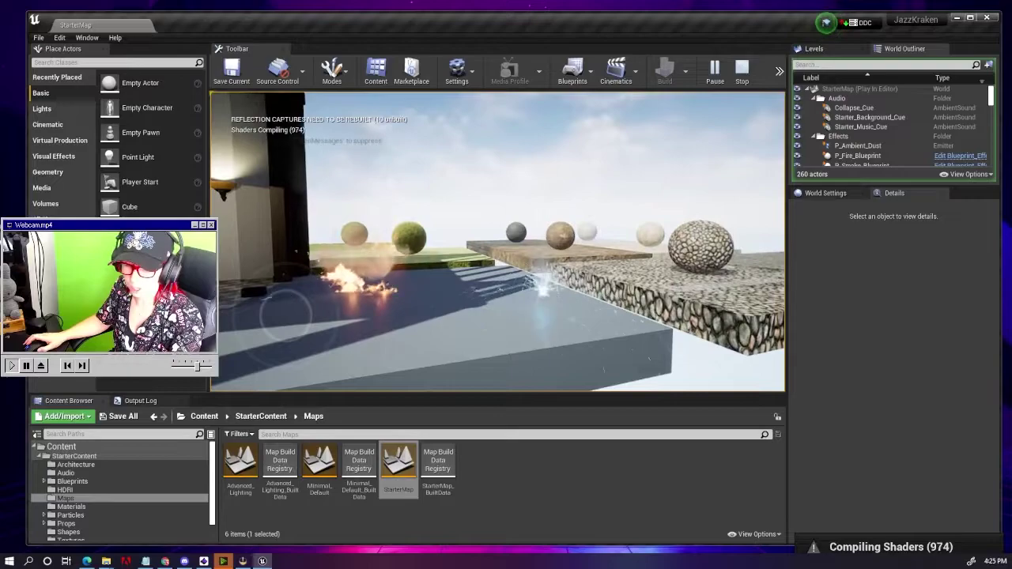
pyautogui.press('Escape')
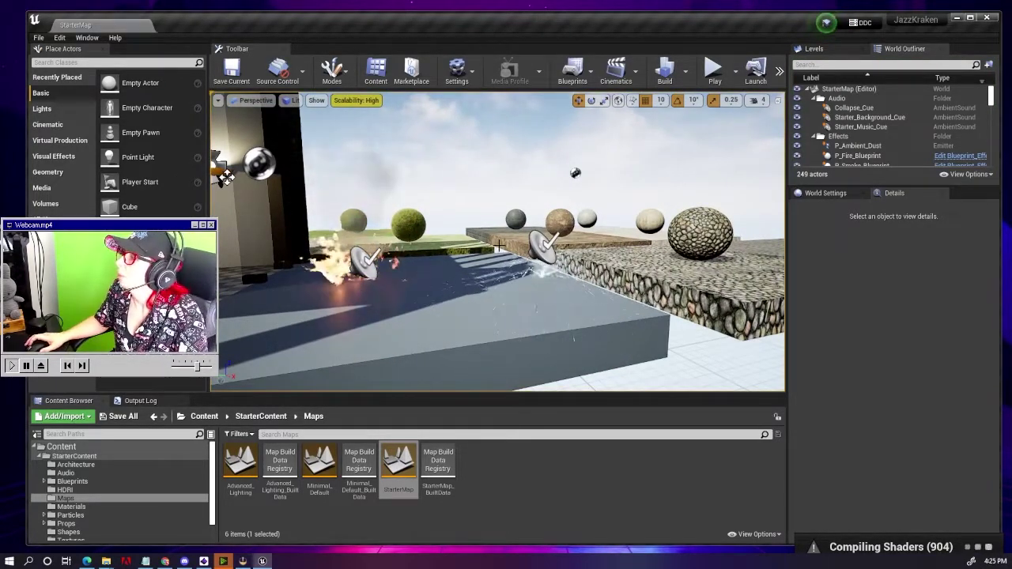
pyautogui.moveTo(498, 245); pyautogui.dragTo(478, 243)
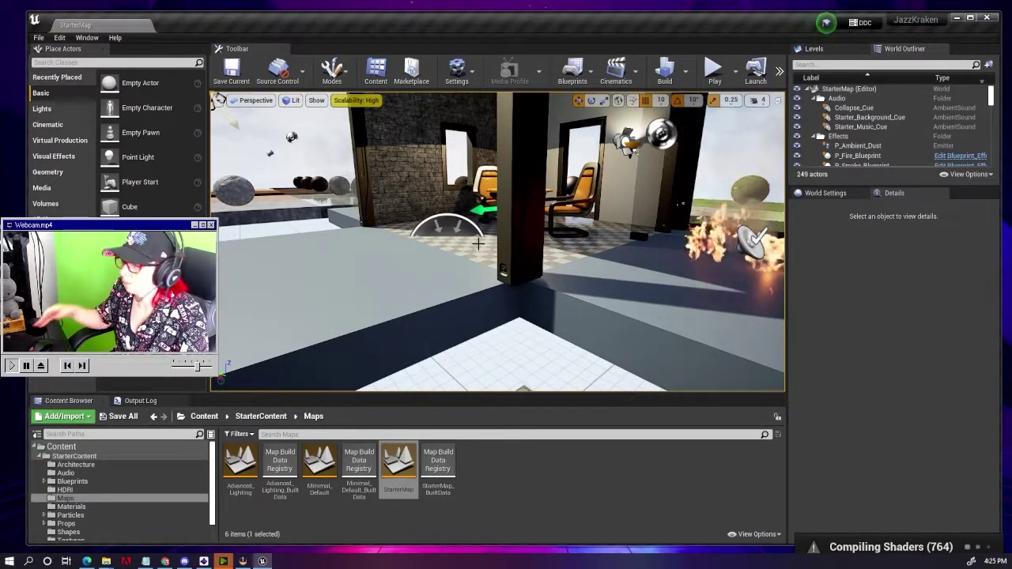
pyautogui.moveTo(478, 244)
pyautogui.mouseDown()
pyautogui.moveTo(482, 214)
pyautogui.moveTo(482, 261)
pyautogui.mouseUp()
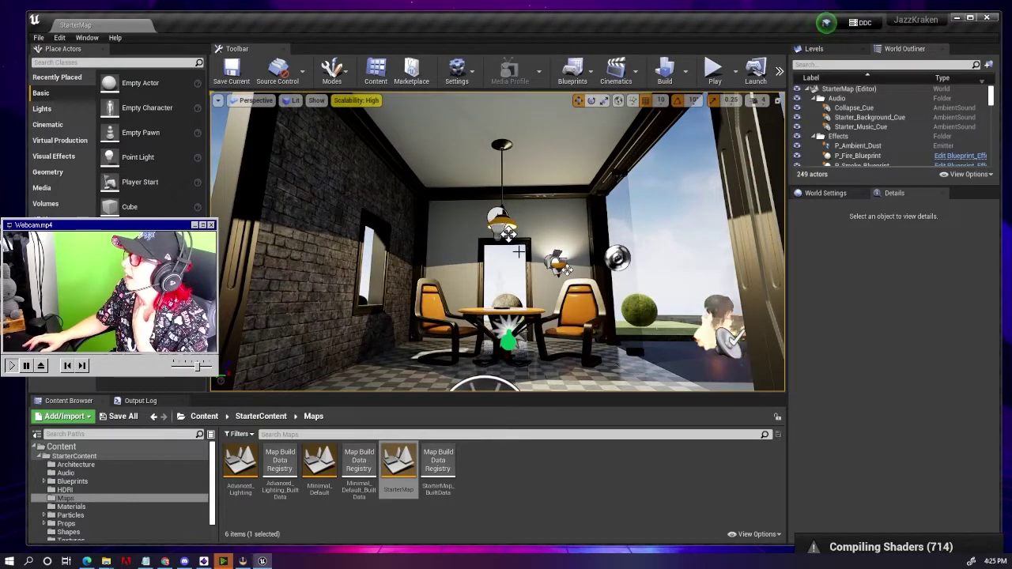
# Step: Select the ceiling light and the Wall_Door wall pieces, widening the World Outliner list
pyautogui.click(507, 232)
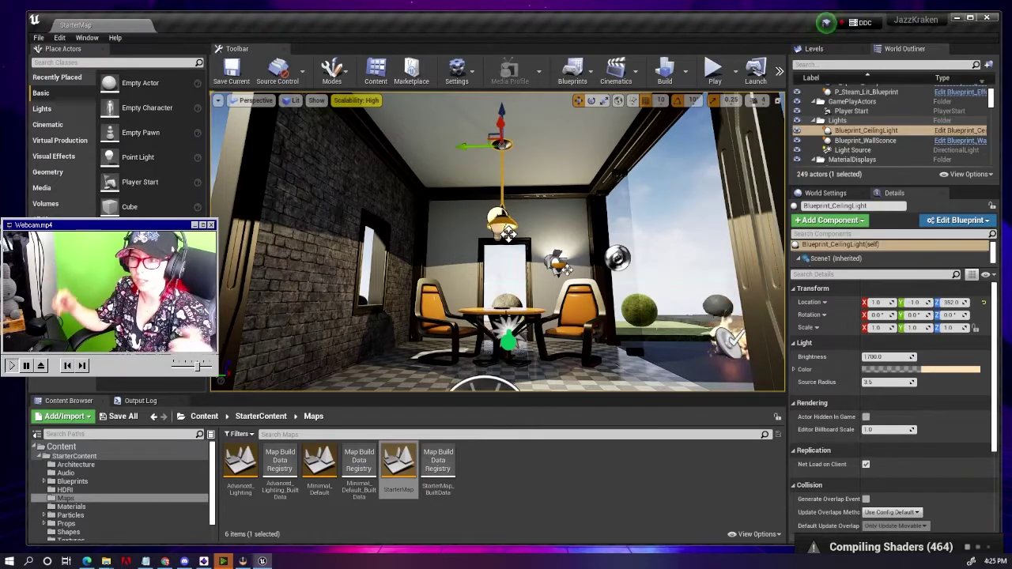
pyautogui.moveTo(499, 241)
pyautogui.mouseDown(button='right')
pyautogui.moveTo(419, 241)
pyautogui.moveTo(463, 316)
pyautogui.moveTo(506, 340)
pyautogui.mouseUp(button='right')
pyautogui.click(474, 269)
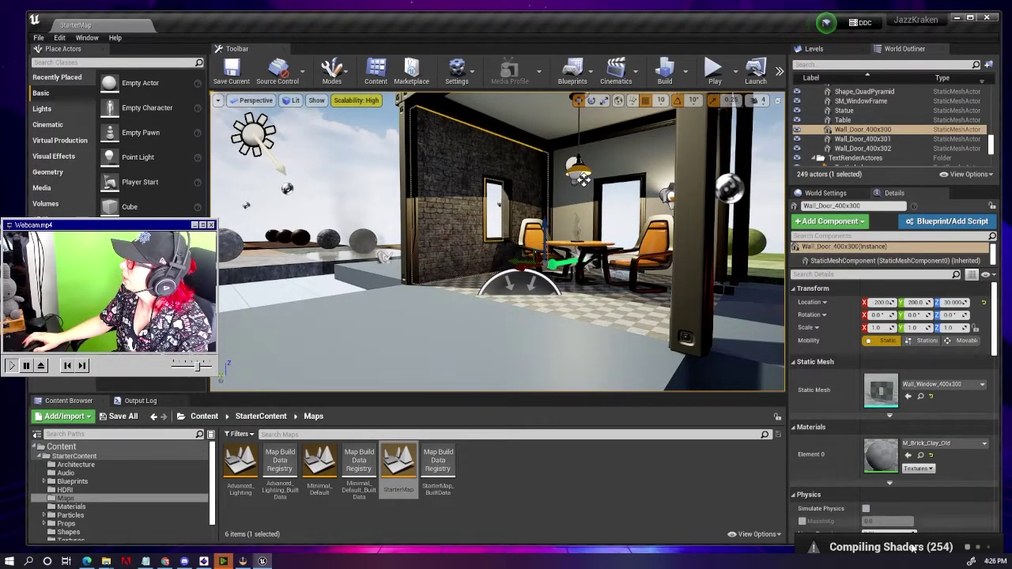
pyautogui.moveTo(896, 184); pyautogui.dragTo(896, 323)
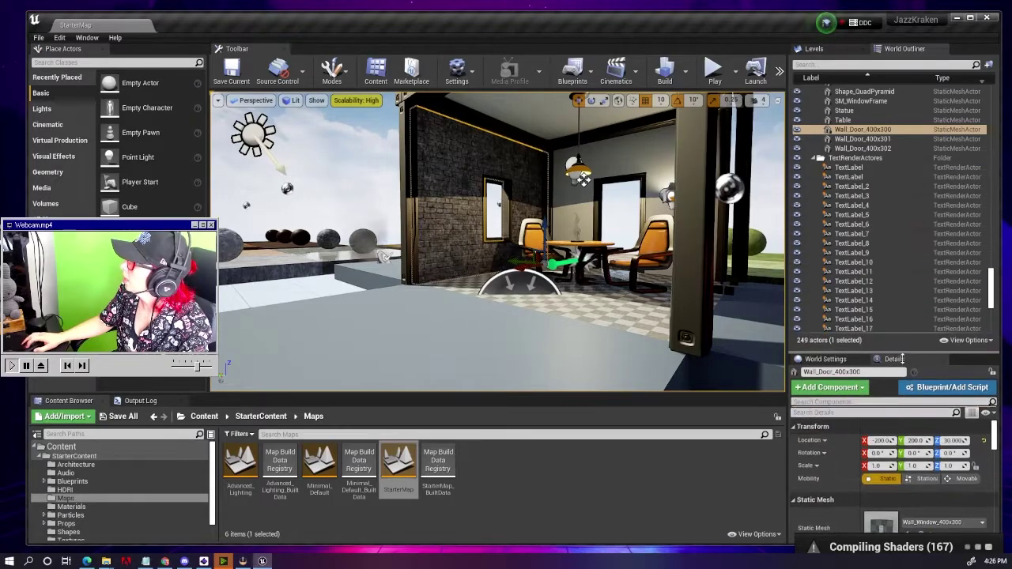
pyautogui.click(861, 140)
# Step: Fly around the house exterior and enlarge Details to reveal the M_Basic_Wall material
pyautogui.moveTo(498, 237); pyautogui.dragTo(498, 237, button='right')
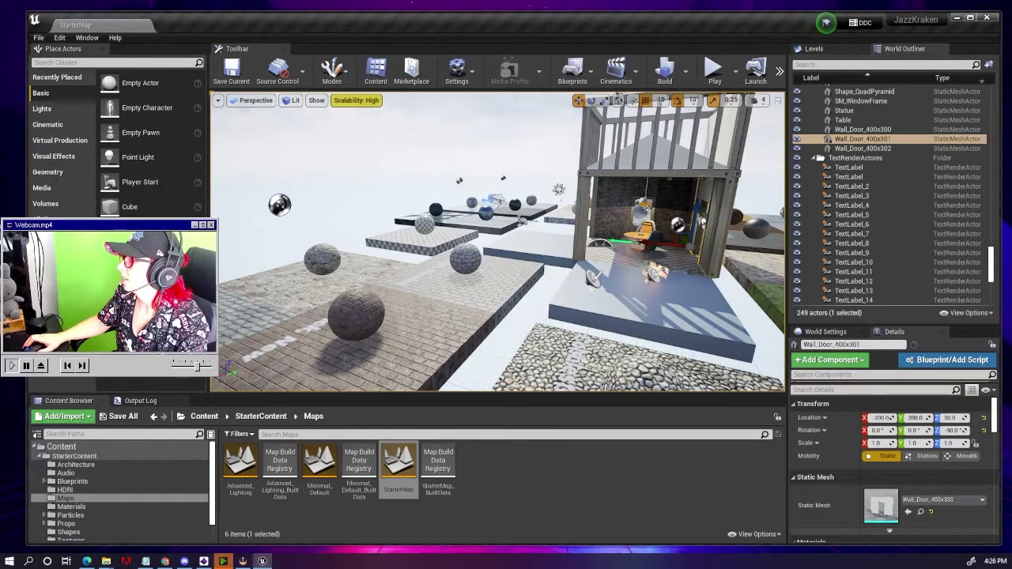
pyautogui.moveTo(498, 237); pyautogui.dragTo(498, 237, button='right')
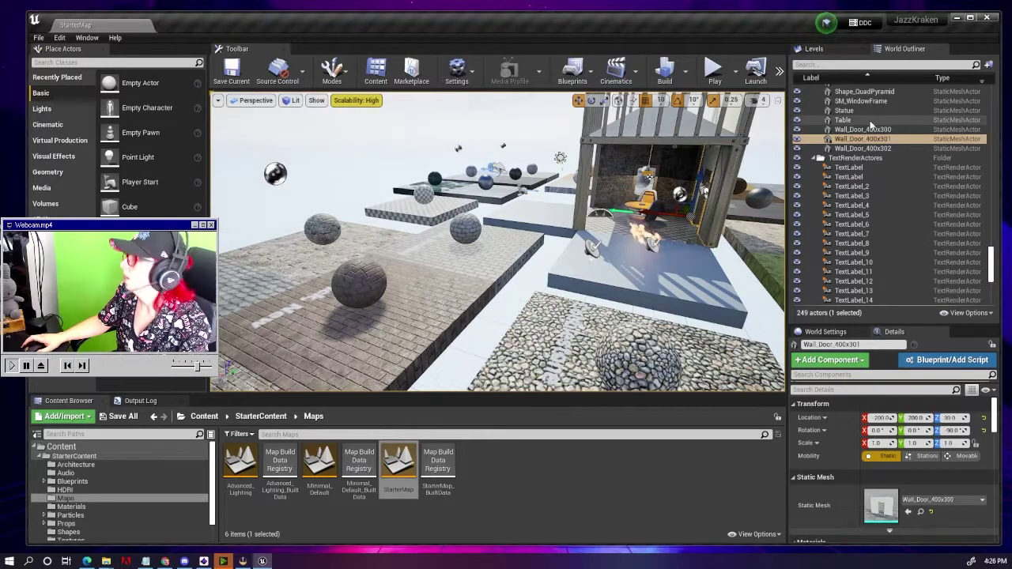
pyautogui.moveTo(498, 237); pyautogui.dragTo(498, 237, button='right')
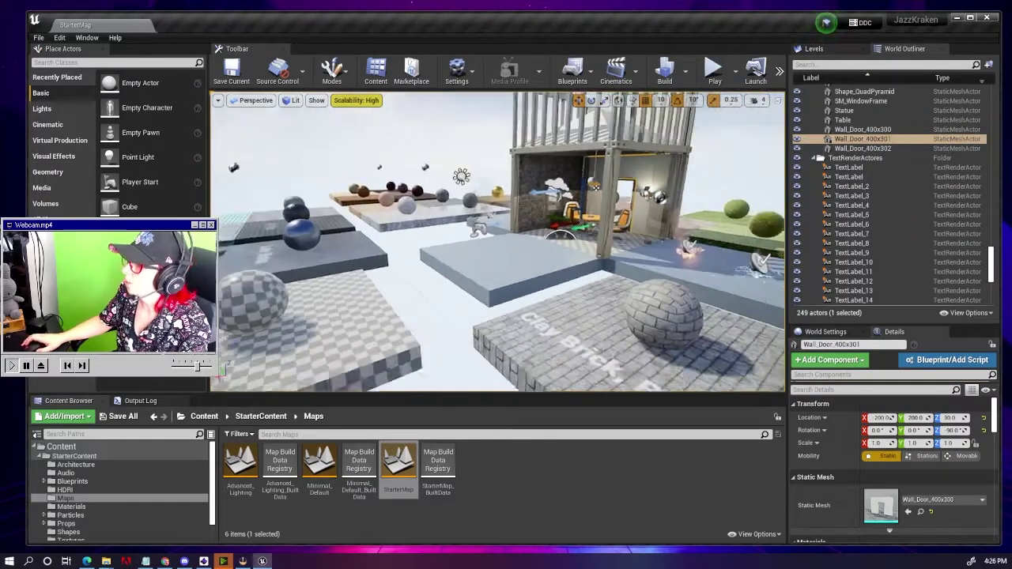
pyautogui.moveTo(506, 237); pyautogui.dragTo(506, 238, button='right')
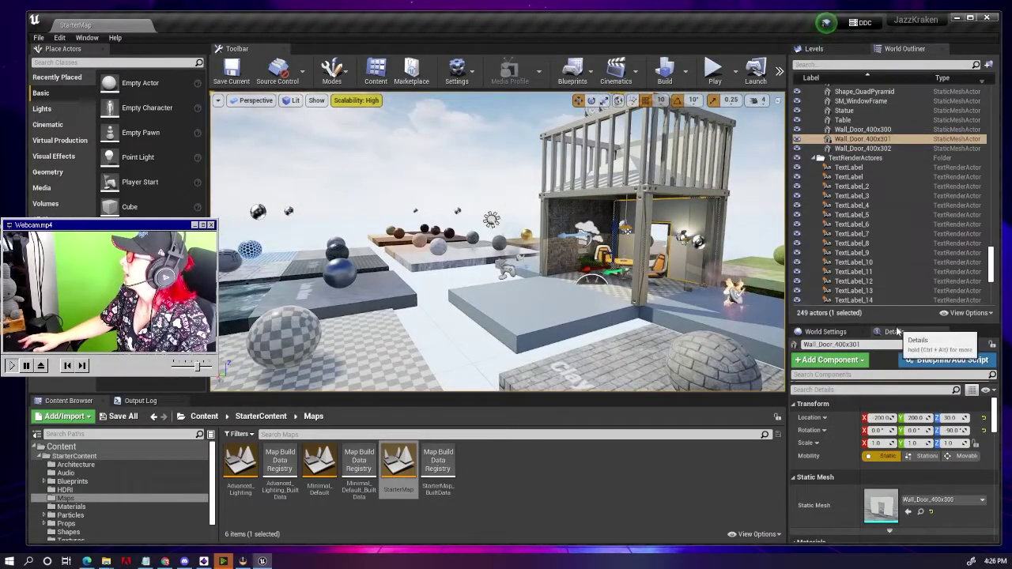
pyautogui.moveTo(906, 320); pyautogui.dragTo(869, 229)
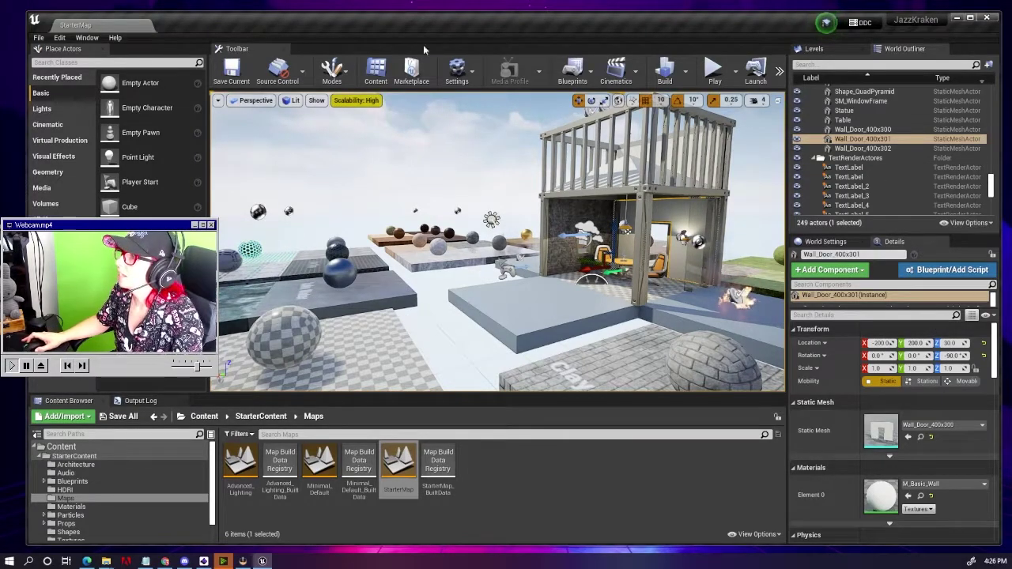
# Step: Exit the Unreal editor from the File menu
pyautogui.click(38, 38)
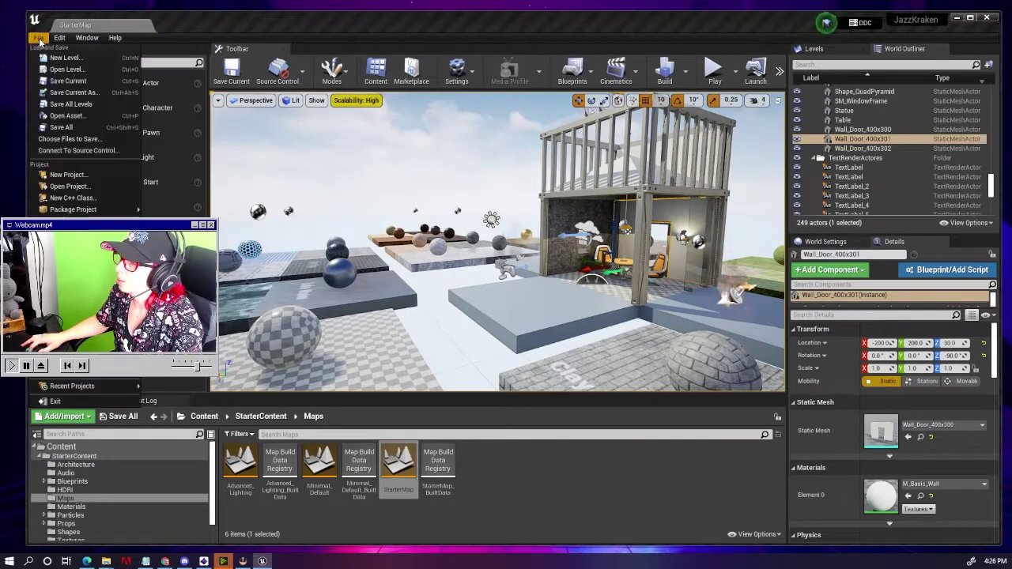
pyautogui.click(76, 402)
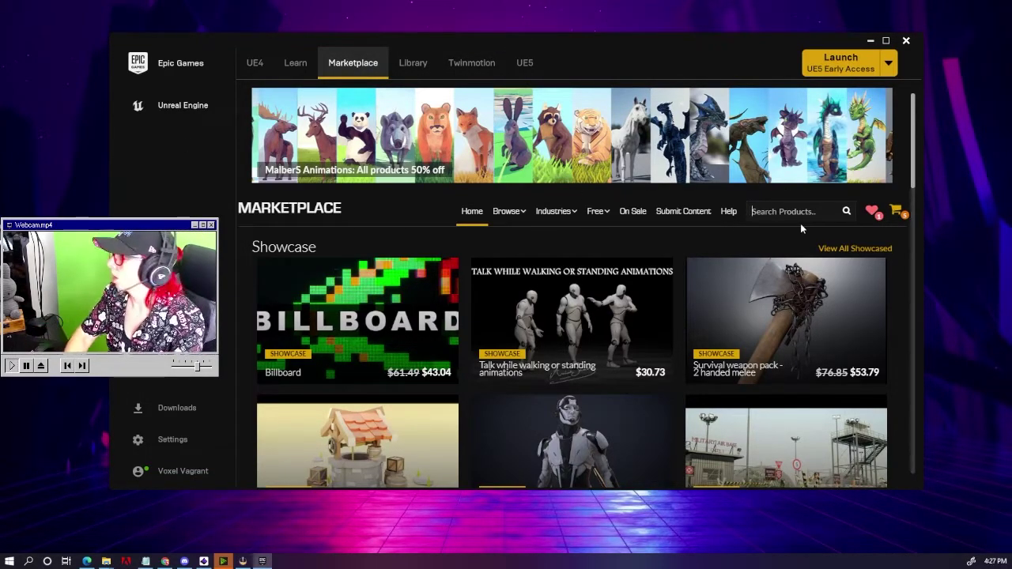
# Step: Search the Marketplace for 'kraken' and open the Kraken asset page
pyautogui.write('kraken')
pyautogui.press('Return')
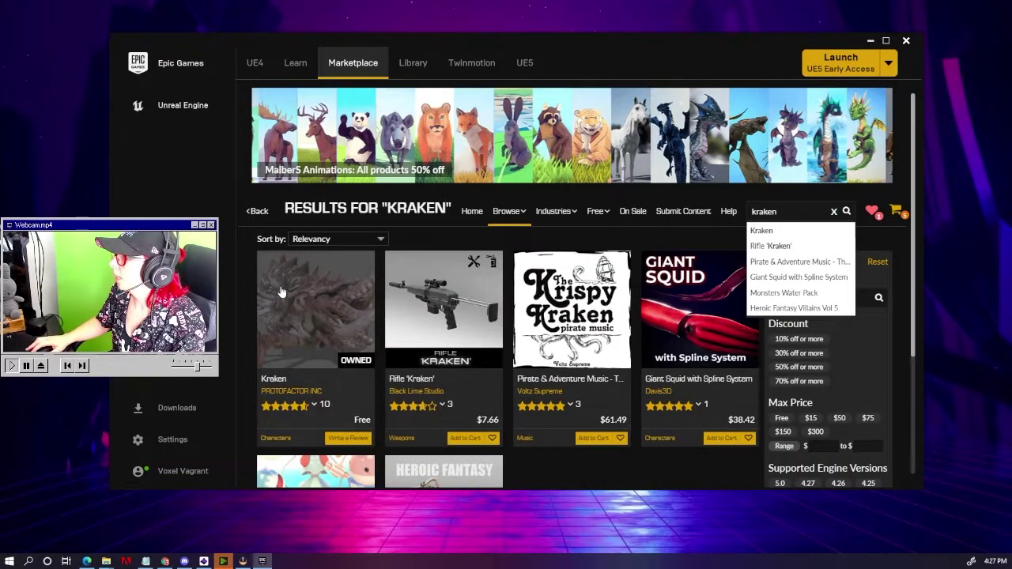
pyautogui.scroll(-2, 281, 292)
pyautogui.click(355, 195)
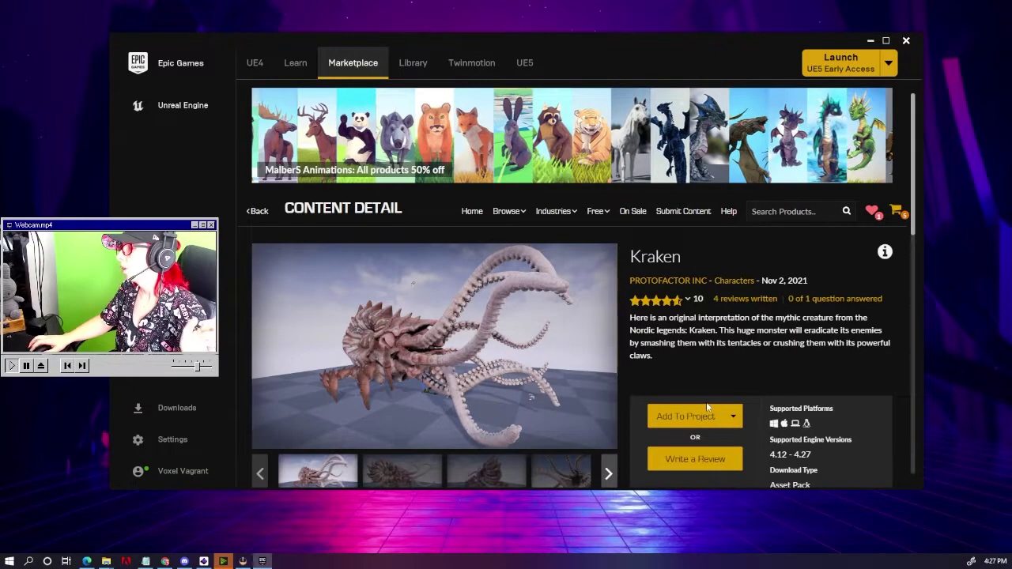
# Step: Add the Kraken asset to the JazzKraken project
pyautogui.click(687, 416)
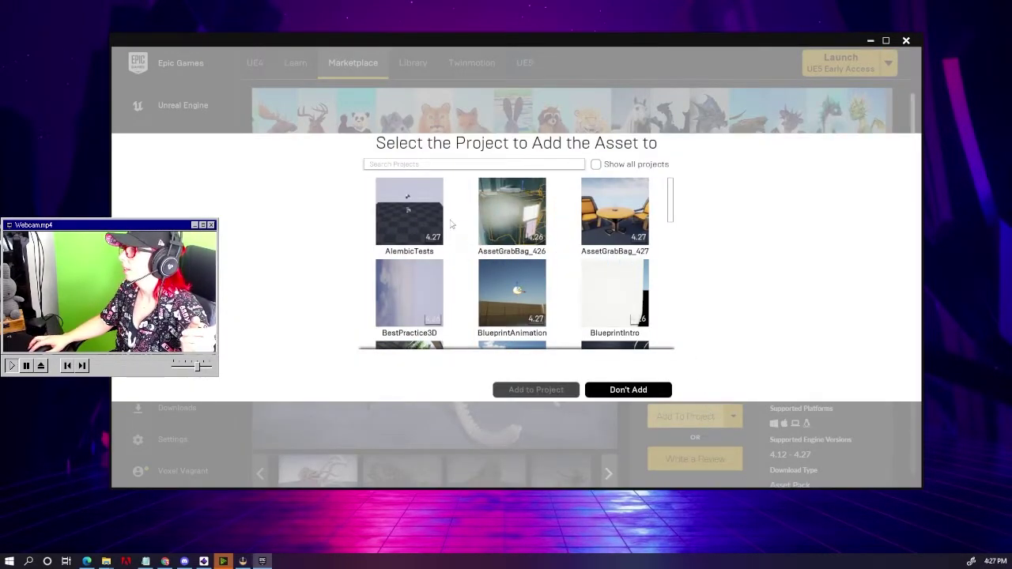
pyautogui.scroll(-3, 449, 214)
pyautogui.scroll(-2, 447, 210)
pyautogui.scroll(-3, 447, 210)
pyautogui.scroll(-1, 554, 221)
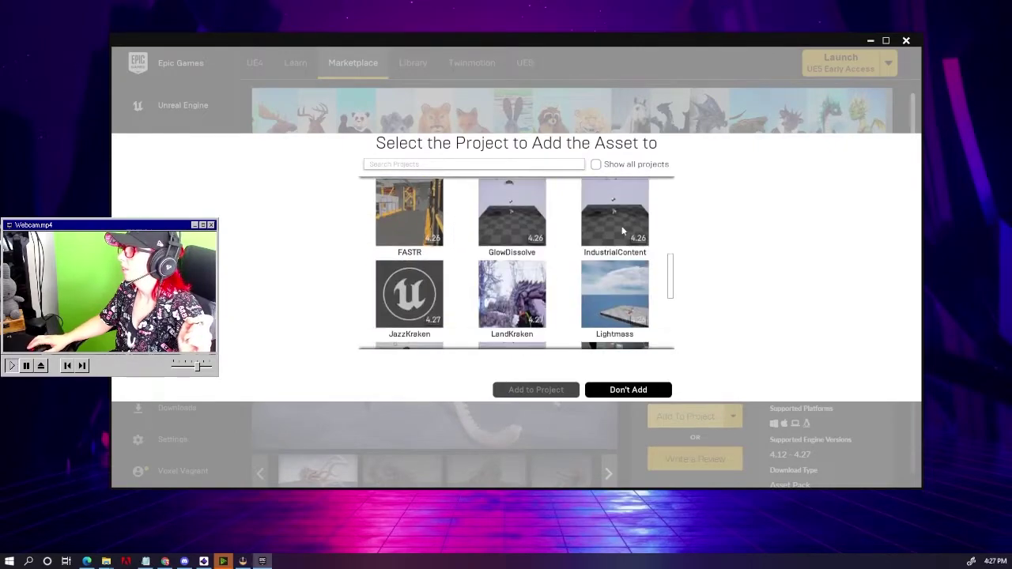
pyautogui.scroll(-3, 564, 277)
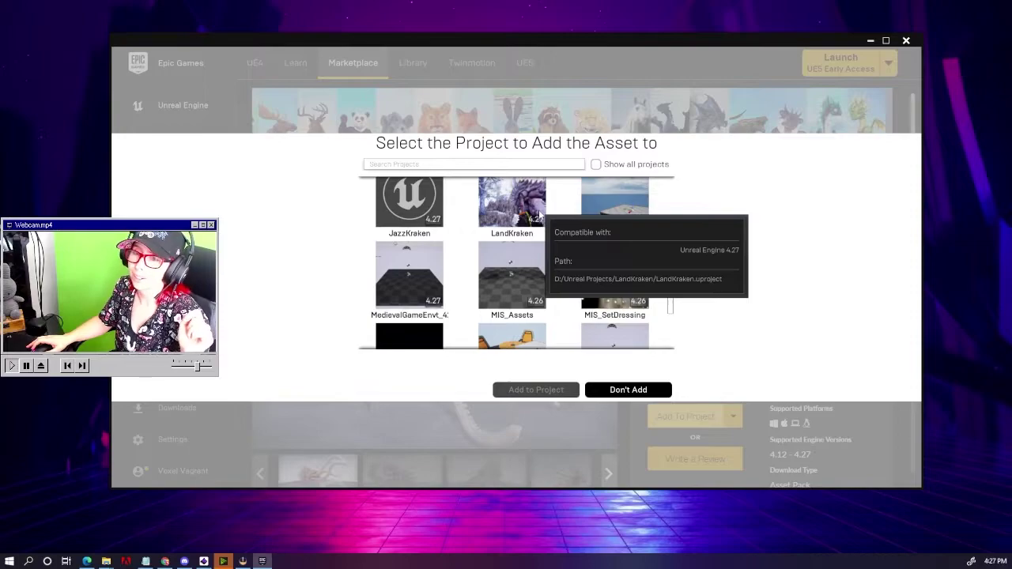
pyautogui.click(419, 207)
pyautogui.scroll(2, 453, 308)
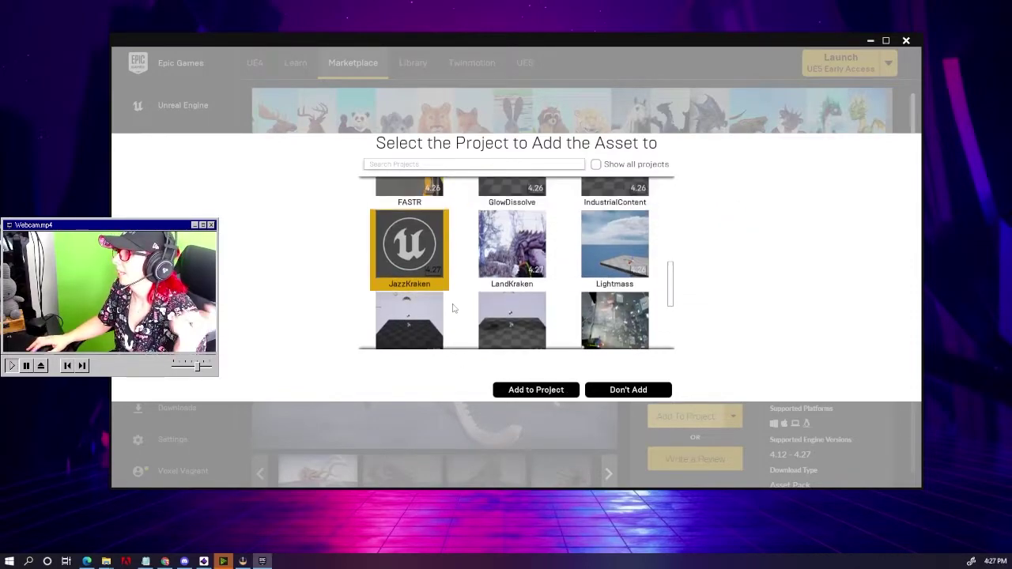
pyautogui.click(536, 389)
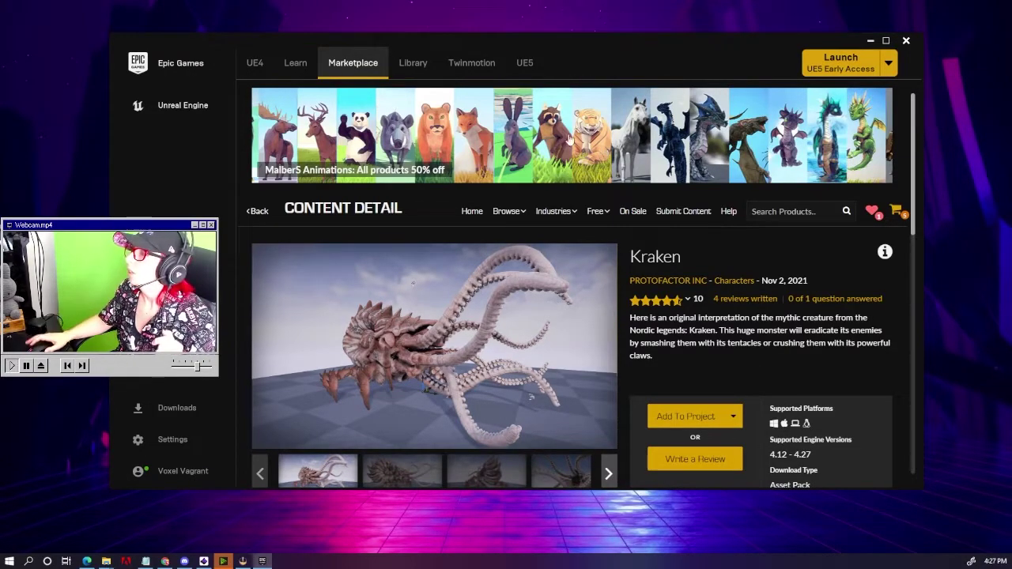
# Step: Open the Library and scroll through the projects and the Vault asset grid
pyautogui.click(412, 62)
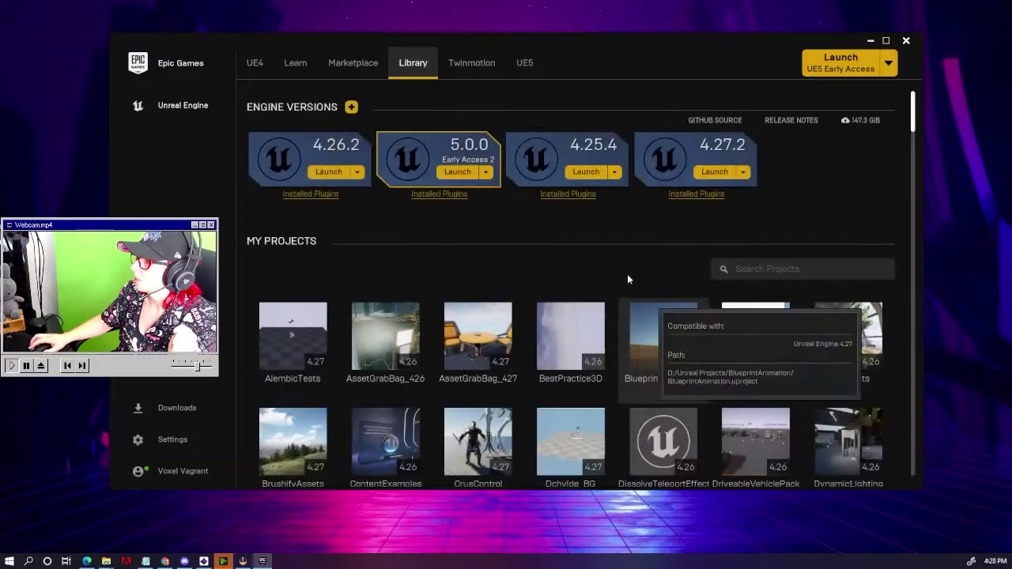
pyautogui.scroll(-5, 628, 279)
pyautogui.scroll(-5, 585, 332)
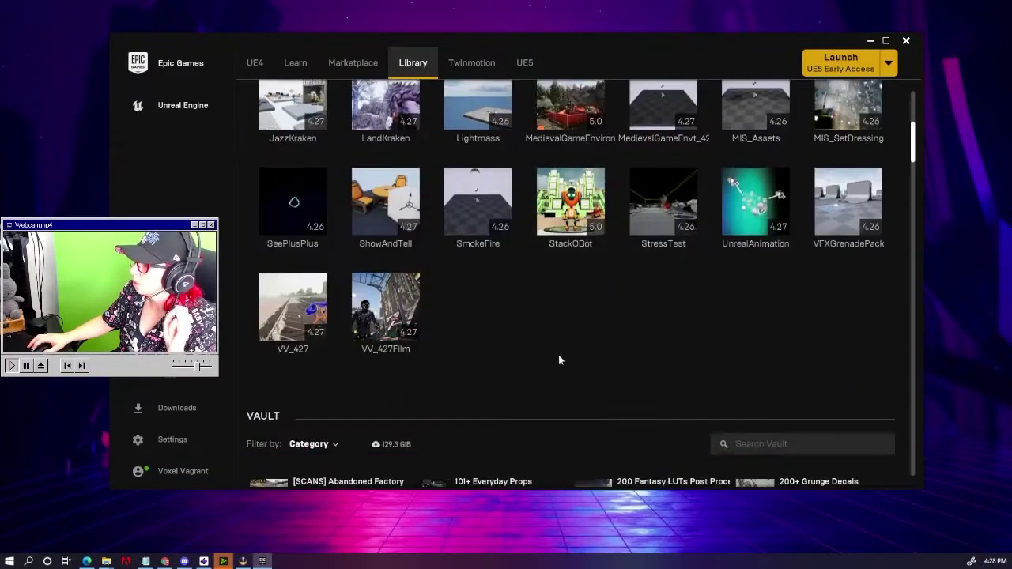
pyautogui.scroll(-3, 559, 360)
pyautogui.scroll(-2, 515, 427)
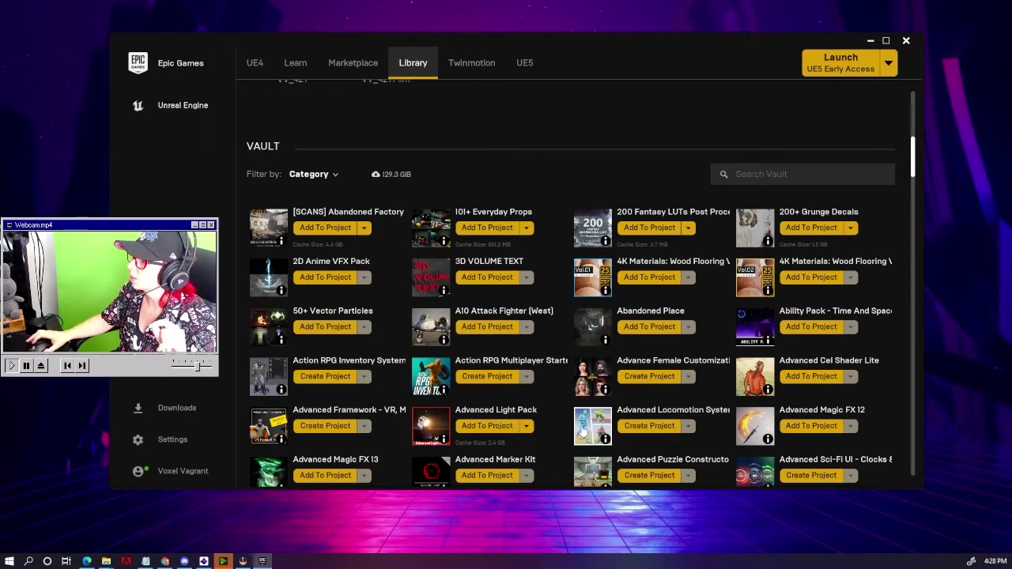
pyautogui.scroll(-1, 553, 190)
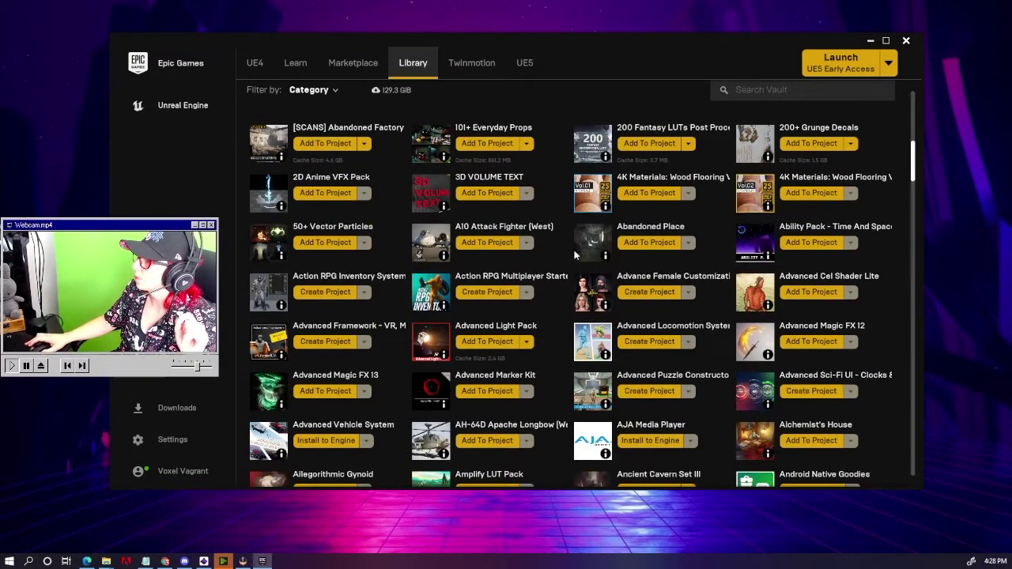
pyautogui.scroll(-1, 664, 283)
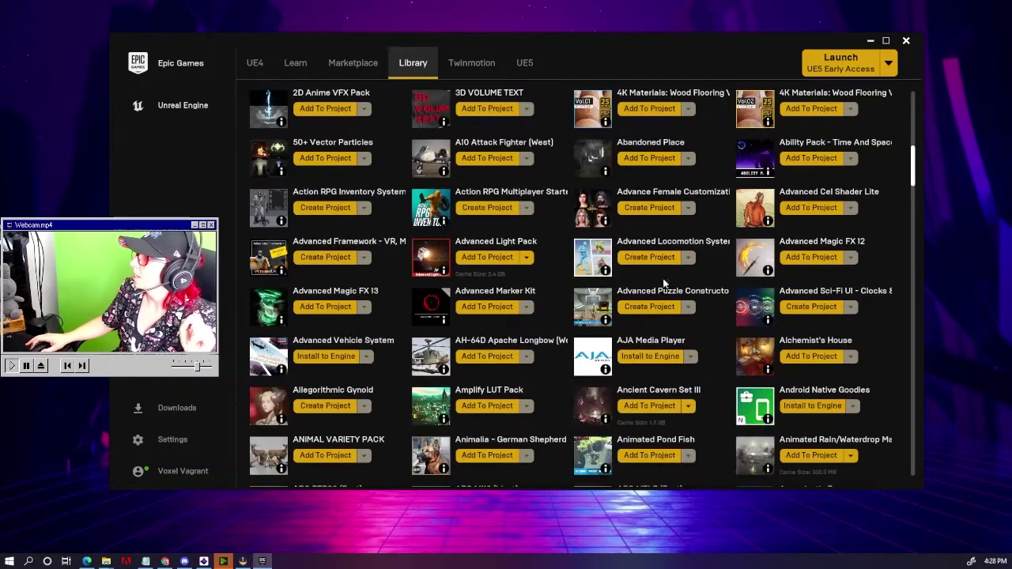
pyautogui.scroll(1, 664, 283)
pyautogui.scroll(2, 755, 220)
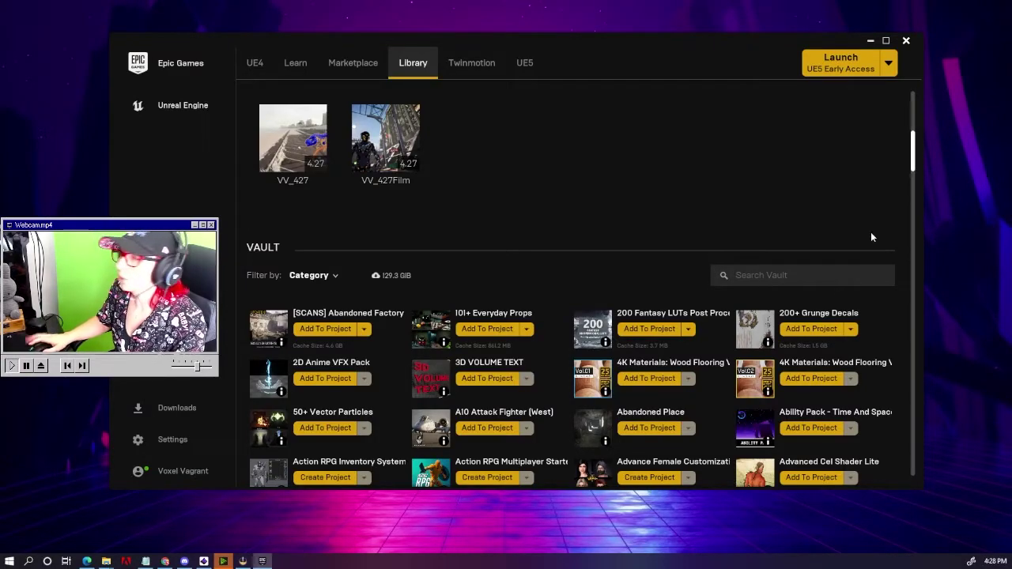
# Step: Filter the Vault by 'winter', open Winter Forest's store page, and list Free For The Month products
pyautogui.write('winter')
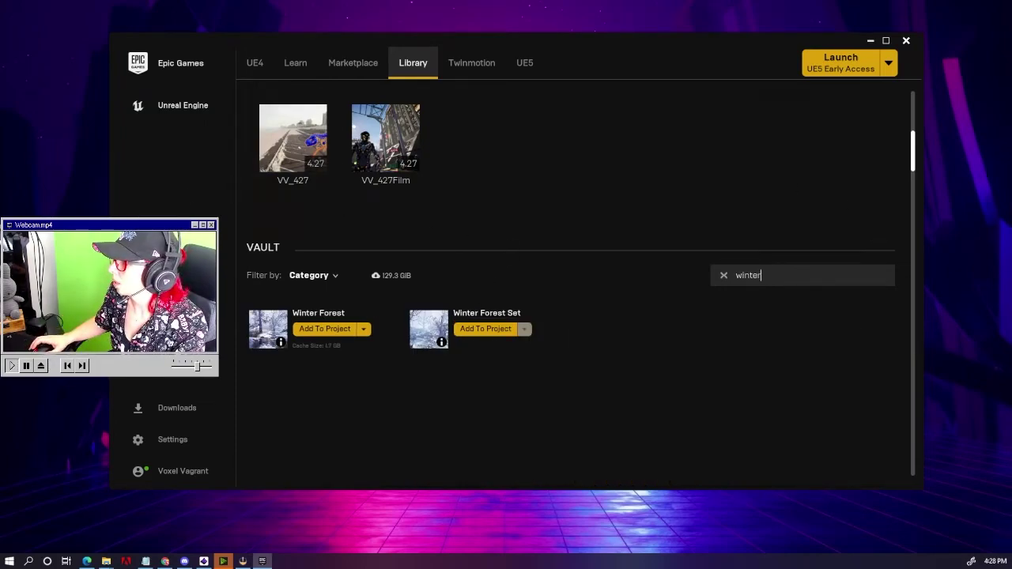
pyautogui.click(316, 314)
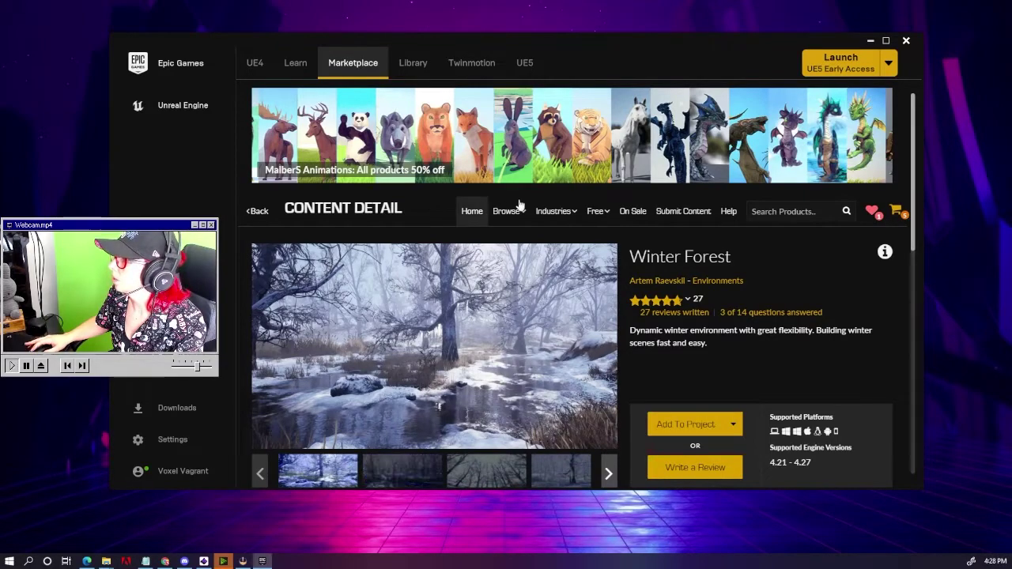
pyautogui.moveTo(595, 211)
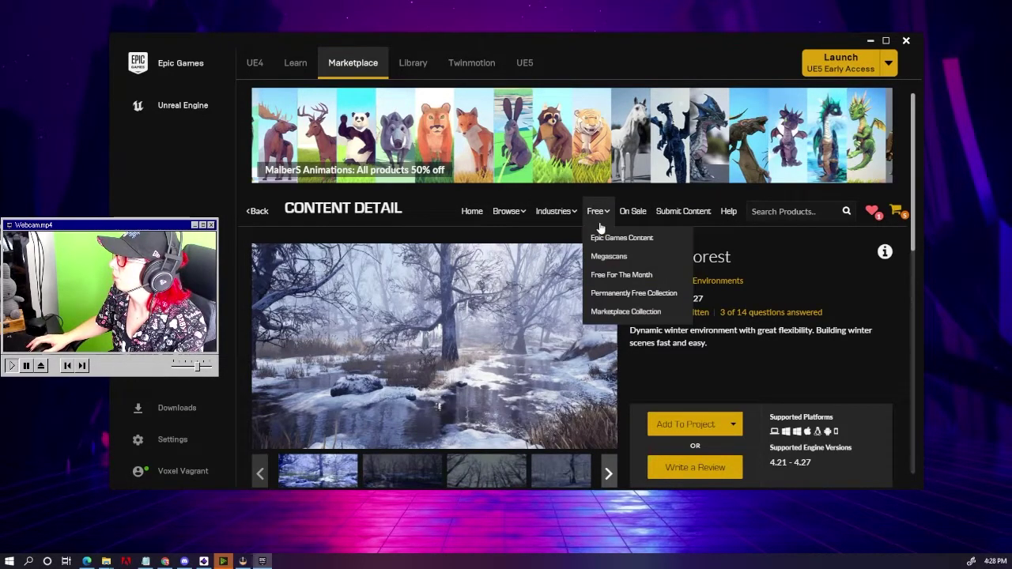
pyautogui.click(606, 276)
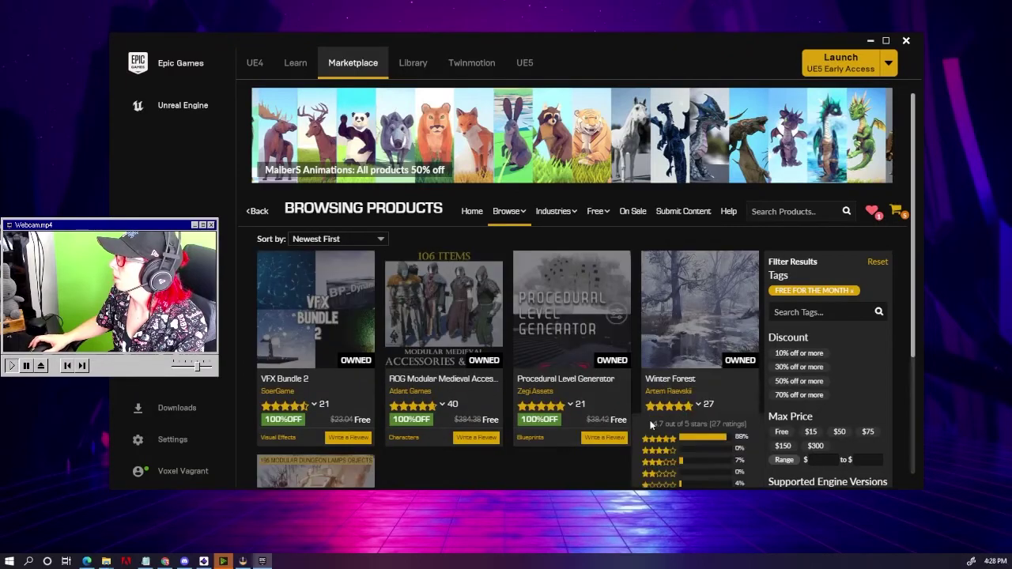
# Step: Return to the Library and open Winter Forest's Add To Project options
pyautogui.moveTo(669, 448)
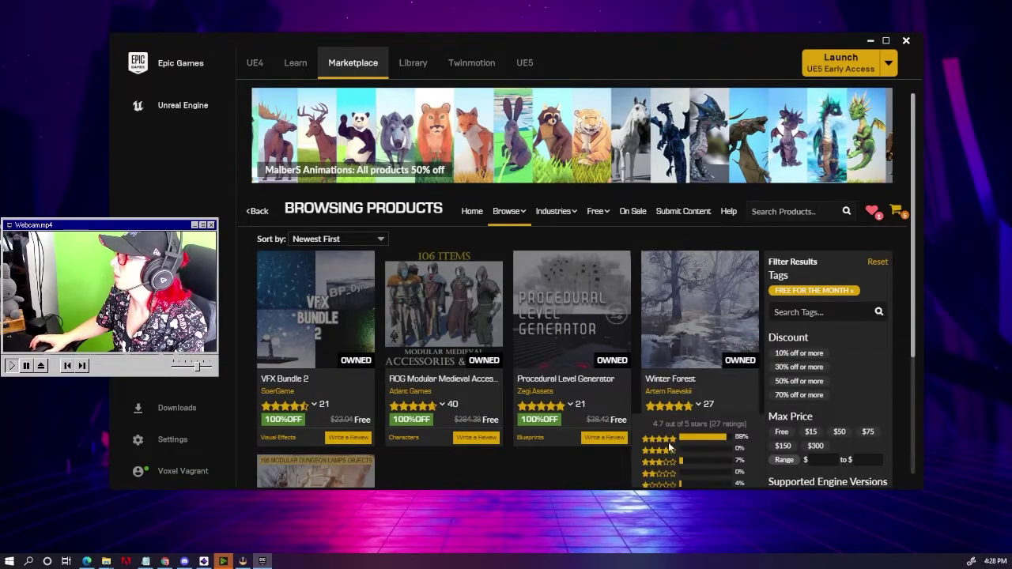
pyautogui.click(413, 62)
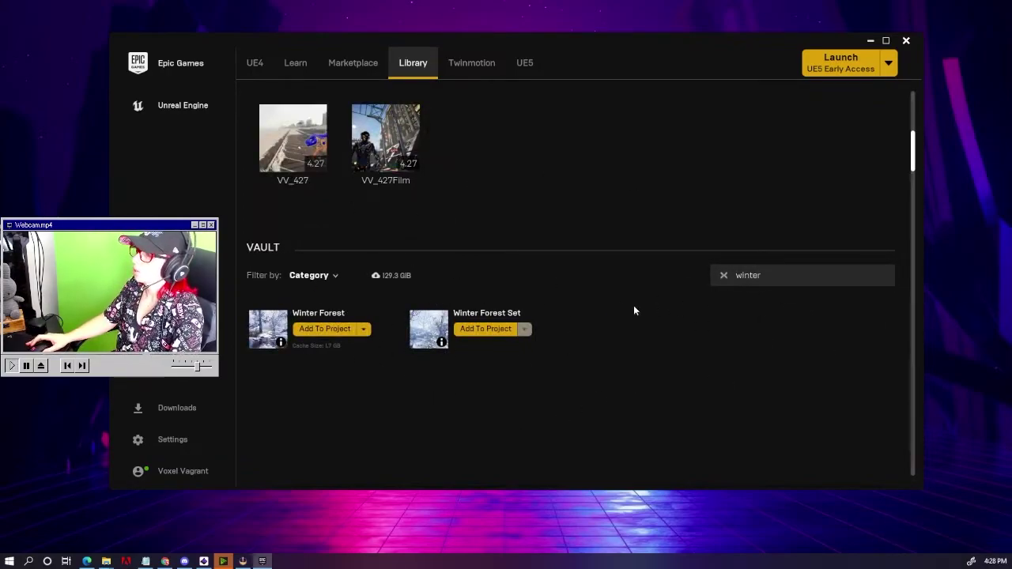
pyautogui.click(364, 329)
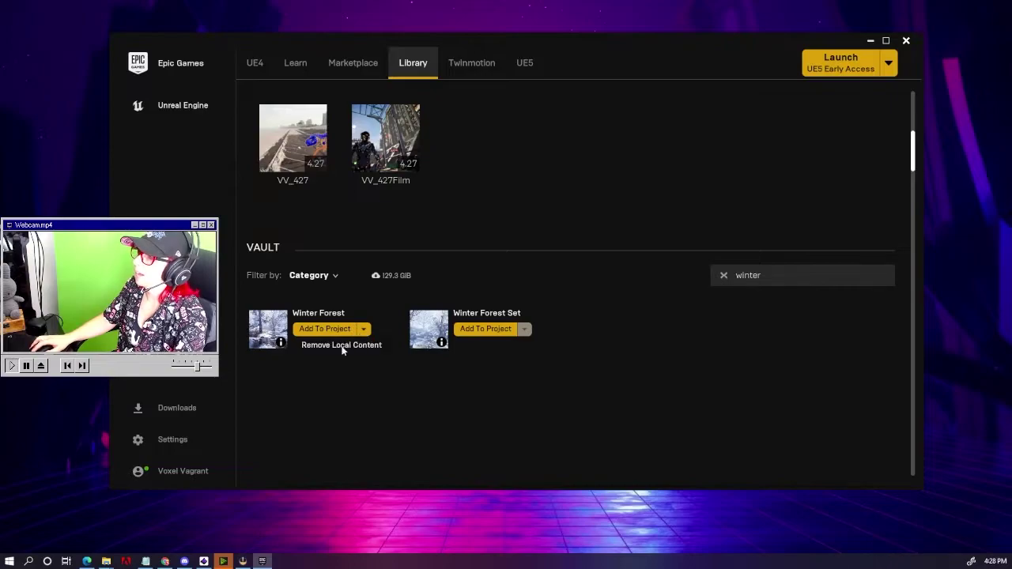
pyautogui.click(315, 329)
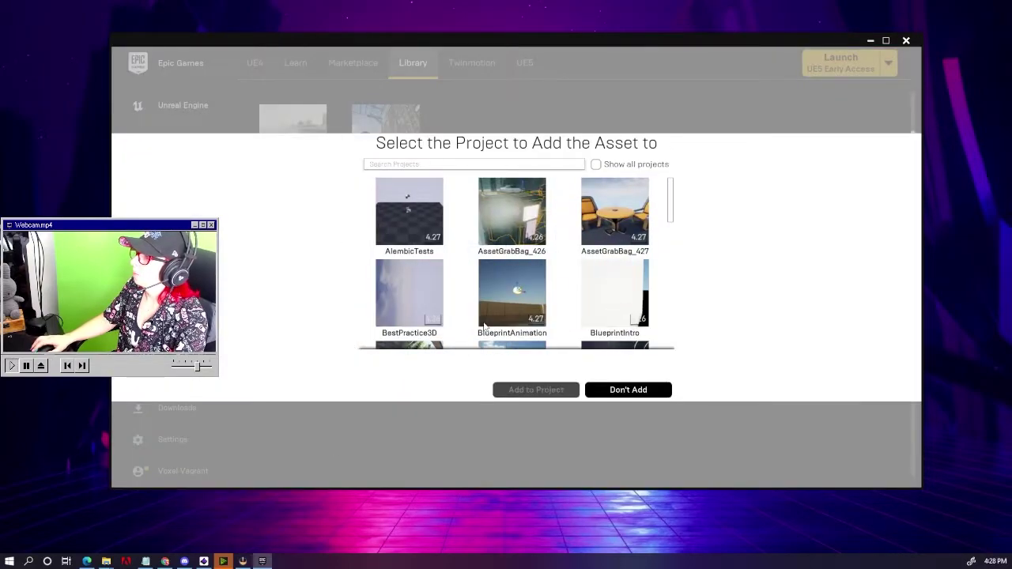
pyautogui.scroll(-2, 506, 205)
pyautogui.scroll(-2, 498, 221)
pyautogui.scroll(-2, 486, 237)
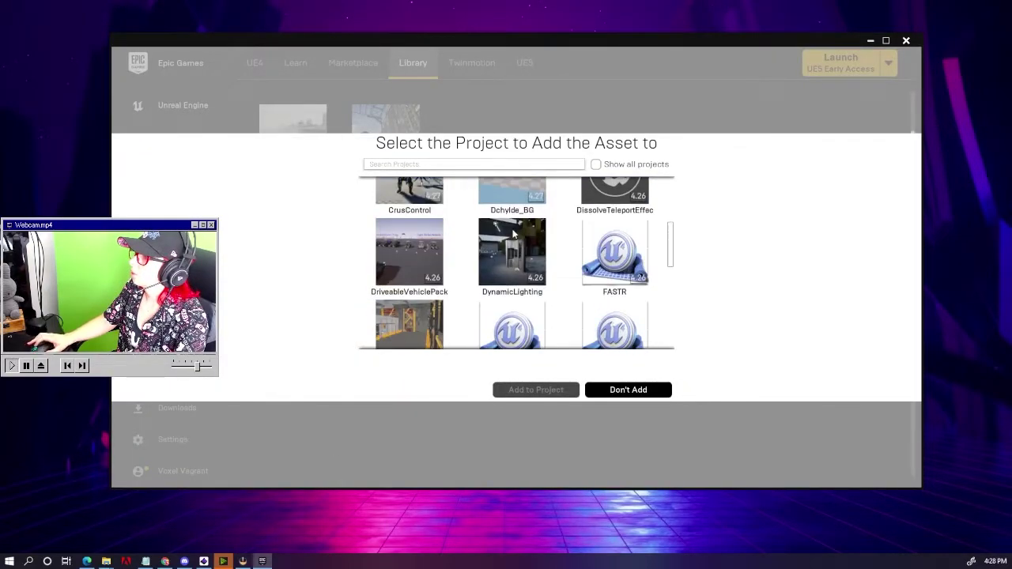
pyautogui.scroll(-1, 473, 250)
pyautogui.scroll(1, 473, 250)
pyautogui.scroll(-3, 446, 290)
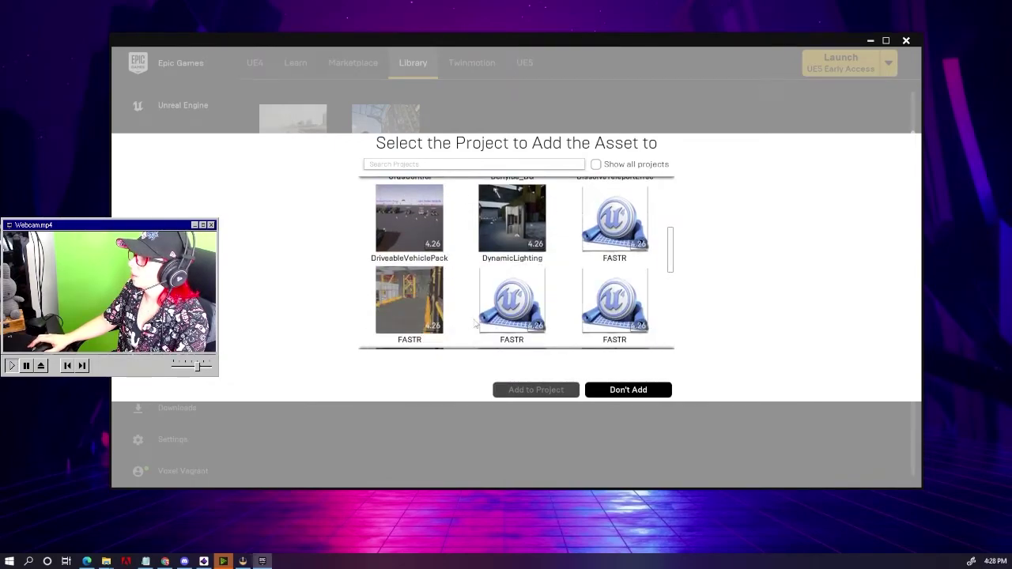
pyautogui.scroll(-2, 474, 322)
pyautogui.scroll(-1, 538, 301)
pyautogui.click(408, 245)
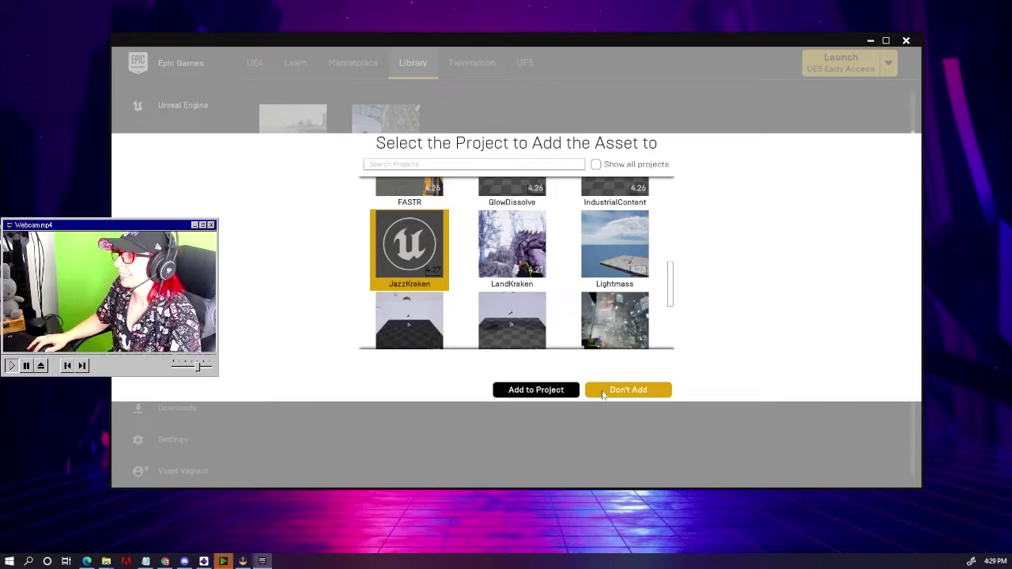
pyautogui.click(602, 395)
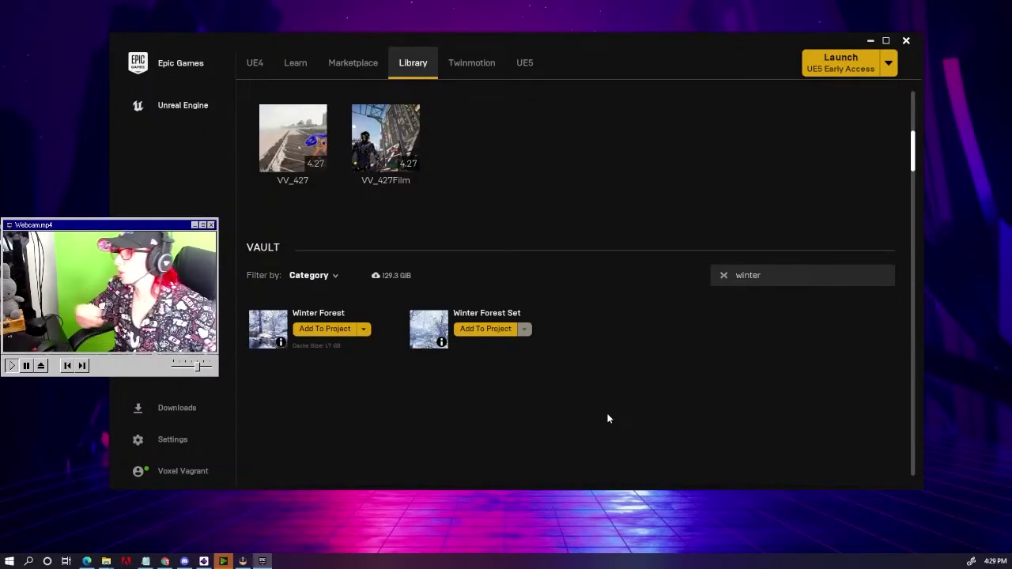
# Step: Launch the LandKraken project from the Launcher Library's project list
pyautogui.scroll(3, 538, 237)
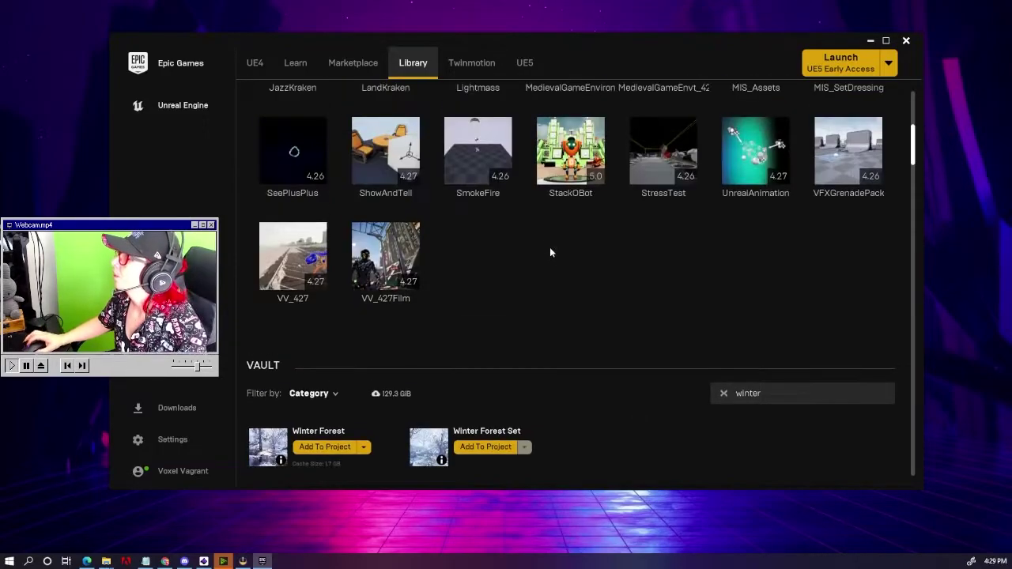
pyautogui.scroll(2, 551, 252)
pyautogui.scroll(2, 637, 404)
pyautogui.scroll(3, 514, 332)
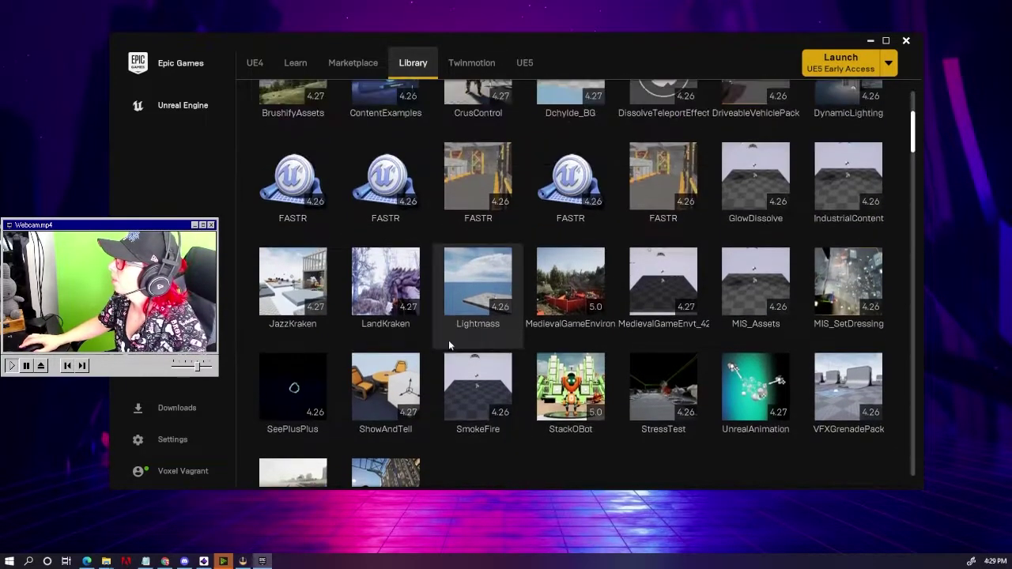
pyautogui.doubleClick(414, 275)
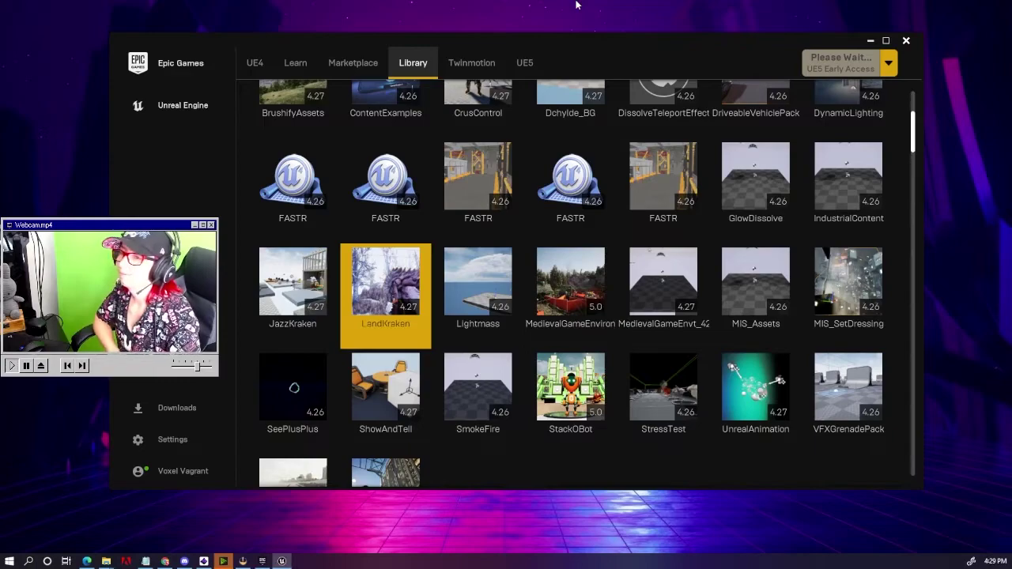
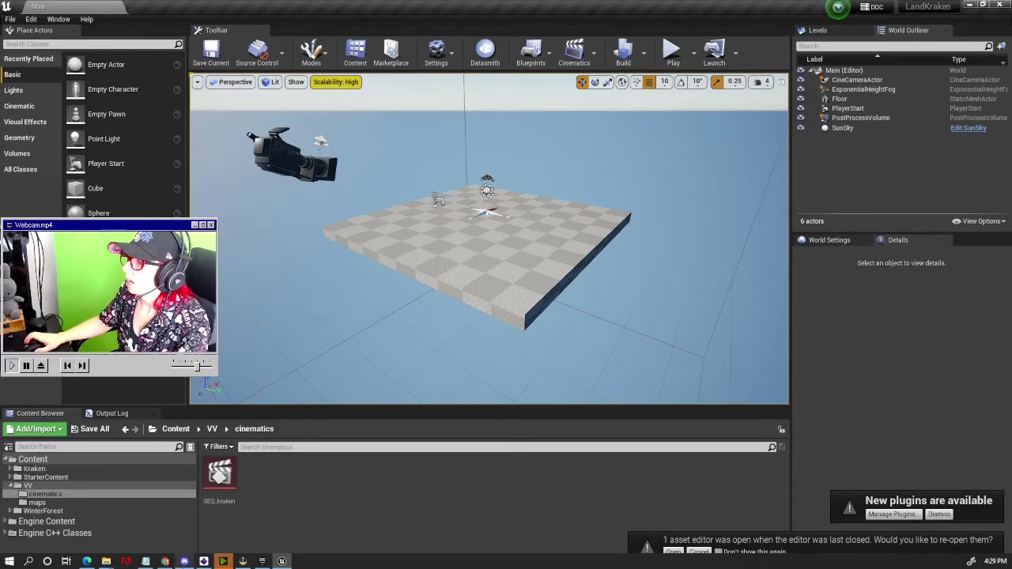
# Step: Browse Content > WinterForest > Levels and open the WinterForest_demo_scene level
pyautogui.click(38, 460)
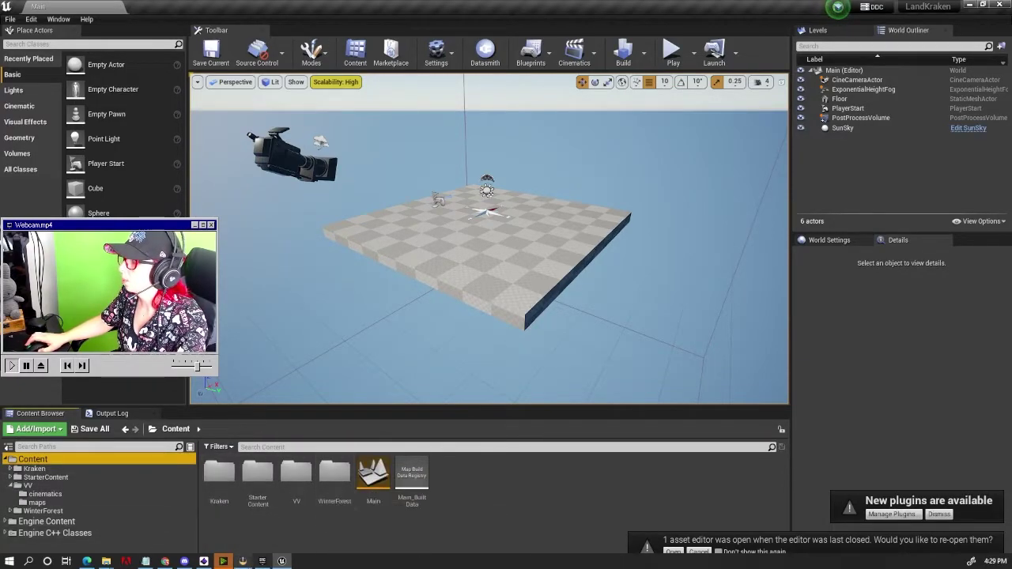
pyautogui.click(295, 473)
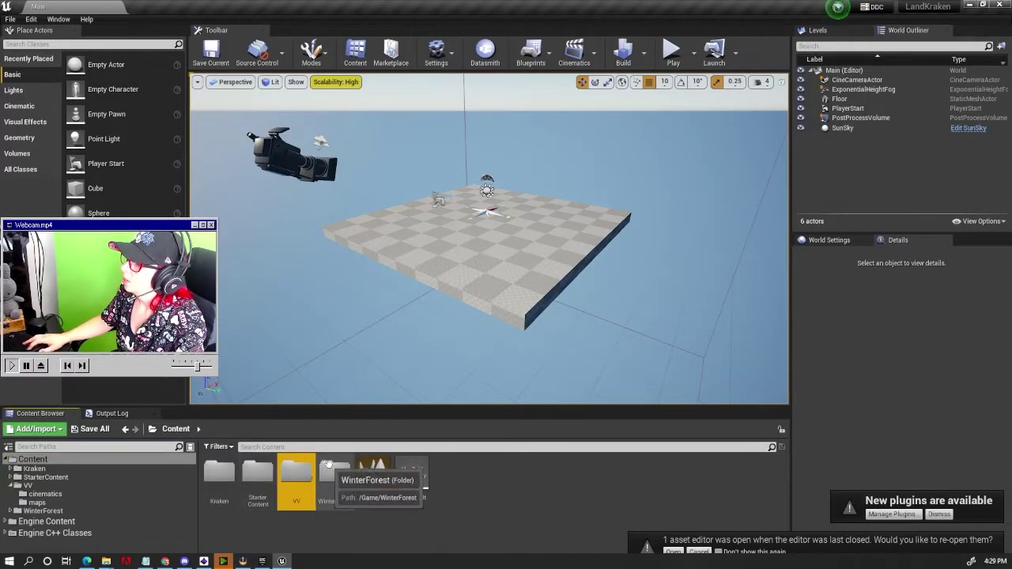
pyautogui.doubleClick(329, 468)
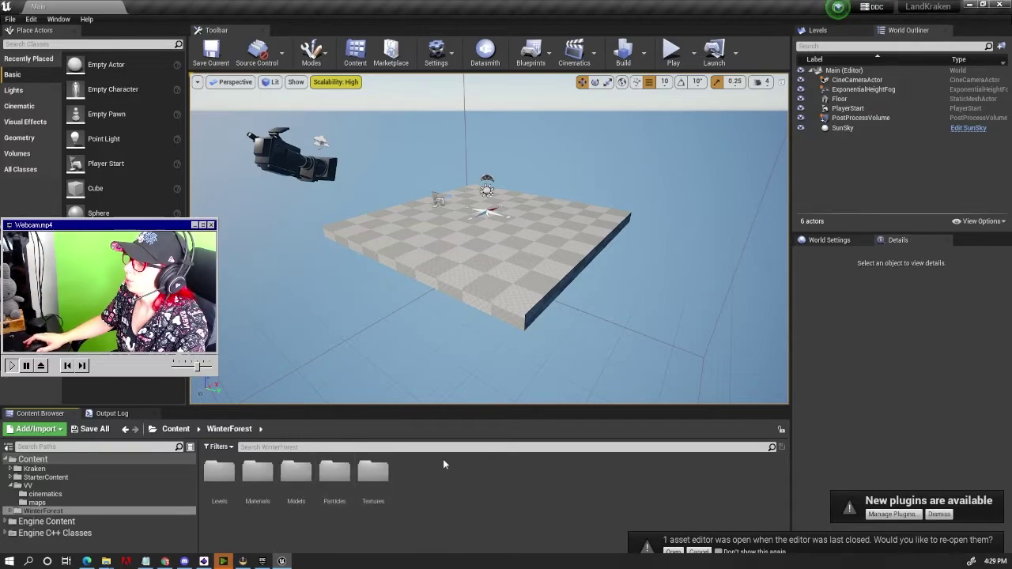
pyautogui.doubleClick(219, 471)
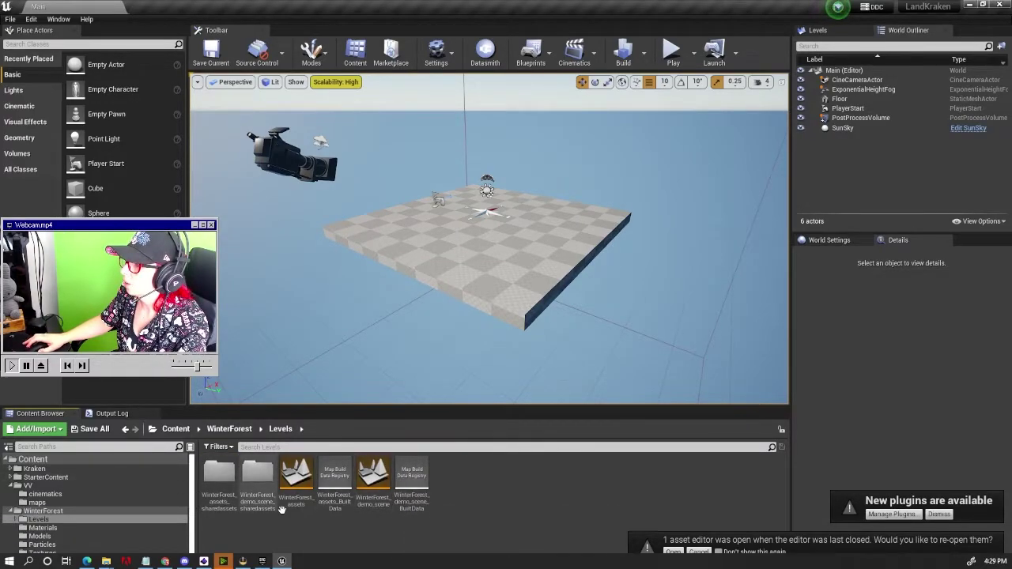
pyautogui.click(302, 490)
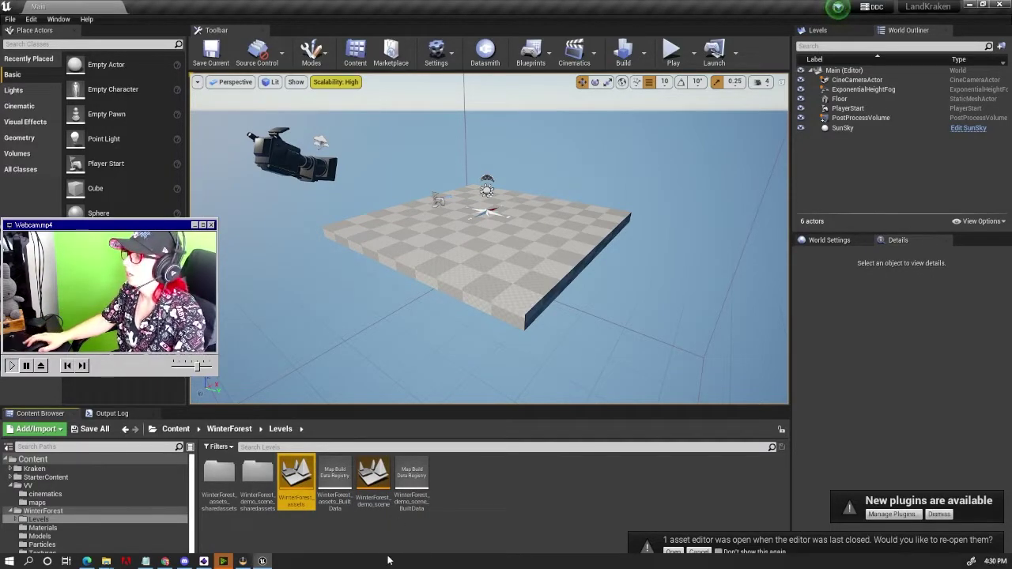
pyautogui.doubleClick(374, 478)
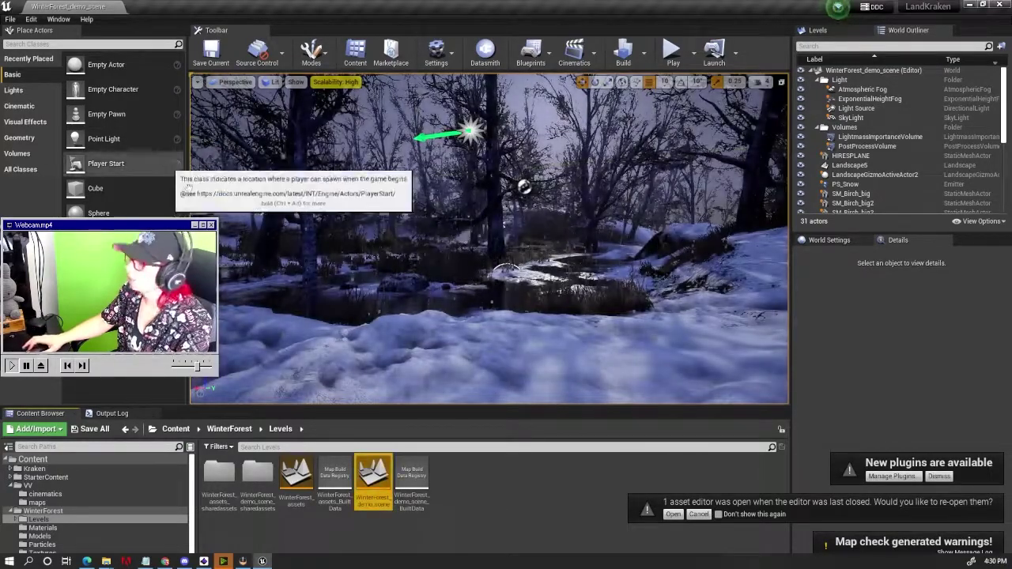
# Step: Fly the camera through the demo scene to inspect the frozen pond, reeds and birch trees
pyautogui.moveTo(474, 237); pyautogui.dragTo(506, 237, button='right')
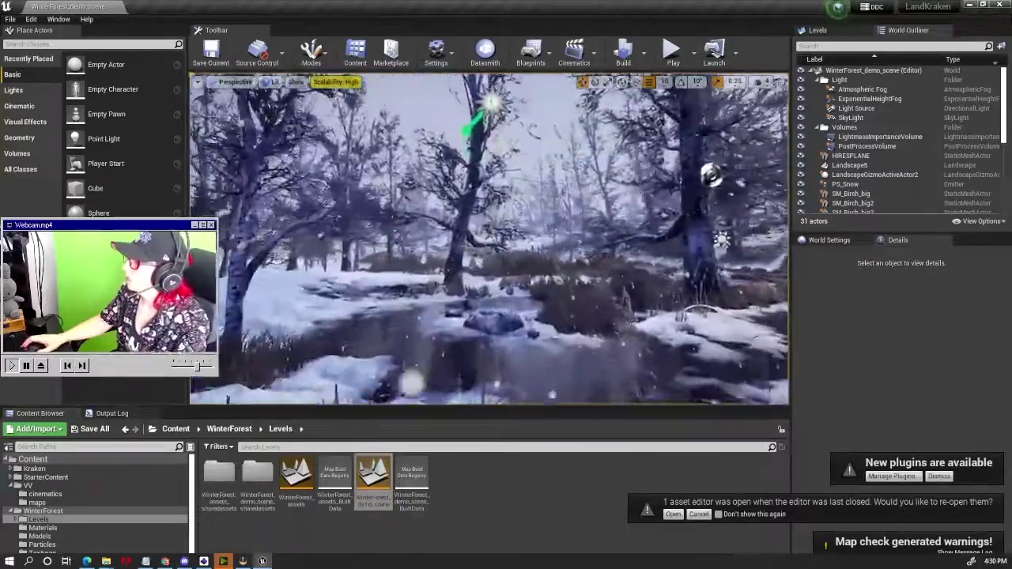
pyautogui.moveTo(490, 237)
pyautogui.mouseDown(button='right')
pyautogui.moveTo(475, 238)
pyautogui.moveTo(537, 237)
pyautogui.mouseUp(button='right')
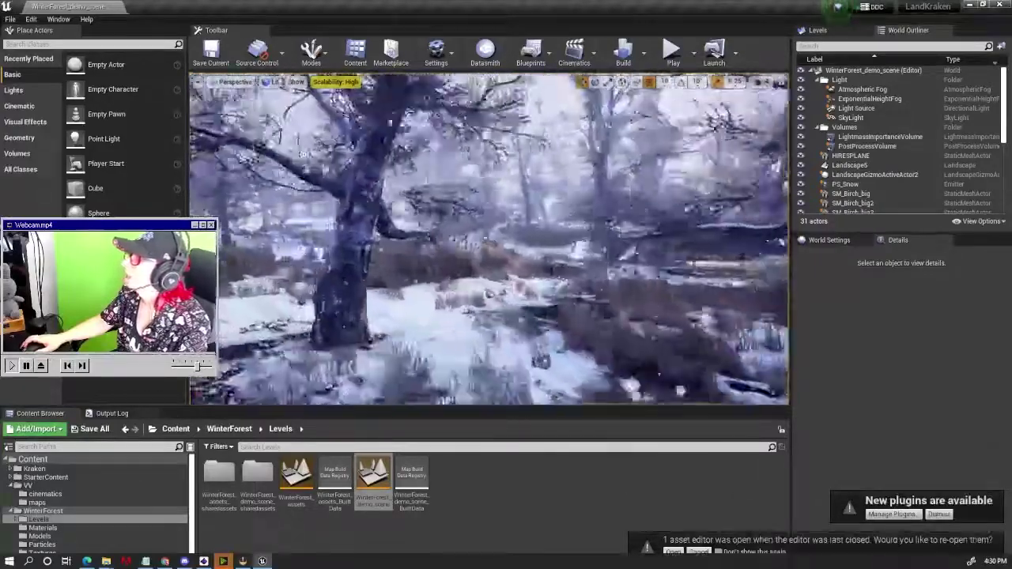
pyautogui.moveTo(474, 237)
pyautogui.mouseDown(button='right')
pyautogui.moveTo(506, 237)
pyautogui.moveTo(458, 237)
pyautogui.moveTo(491, 253)
pyautogui.mouseUp(button='right')
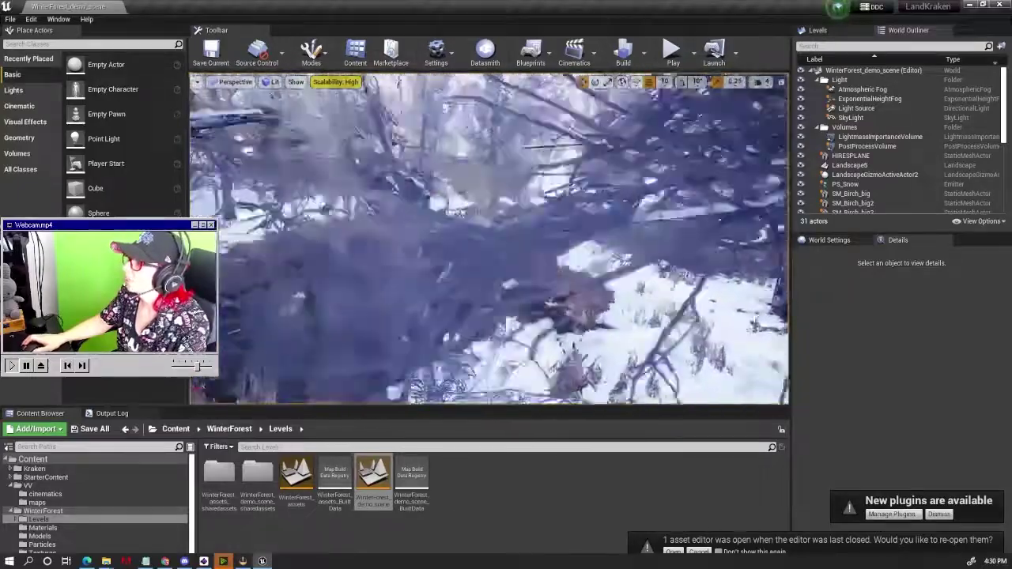
pyautogui.moveTo(491, 238); pyautogui.dragTo(538, 229, button='right')
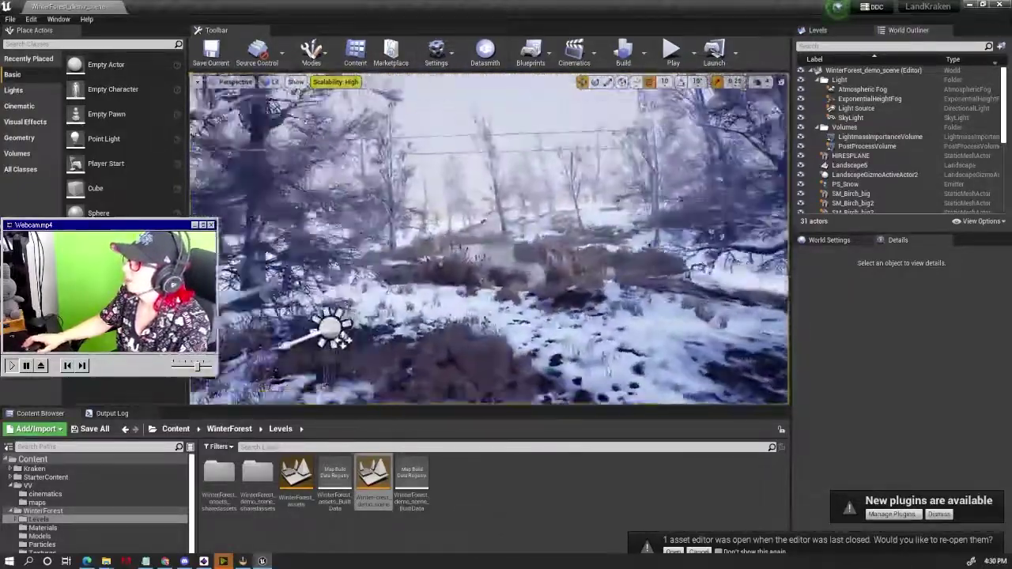
pyautogui.moveTo(491, 237); pyautogui.dragTo(459, 237, button='right')
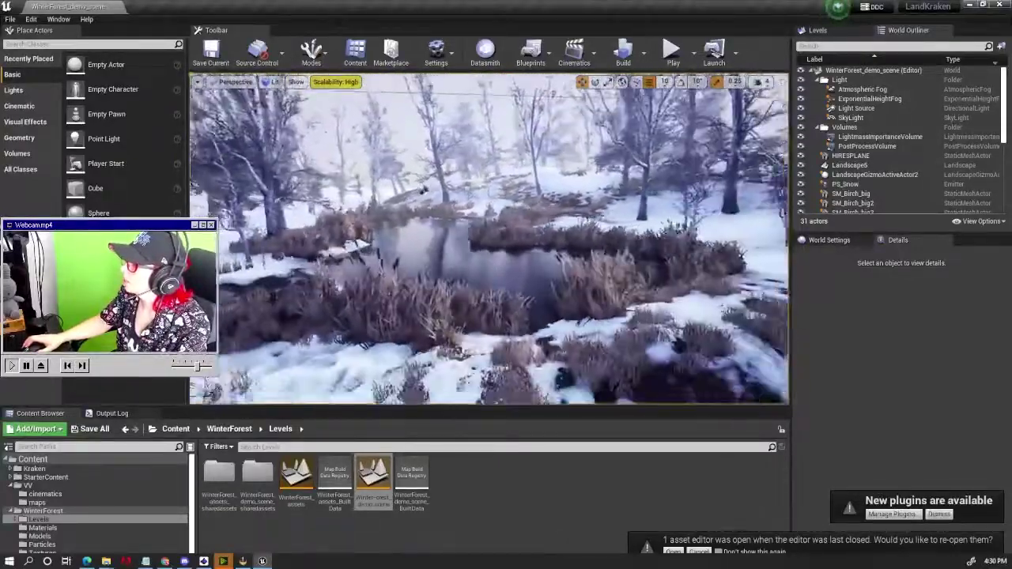
pyautogui.moveTo(490, 237); pyautogui.dragTo(498, 230, button='right')
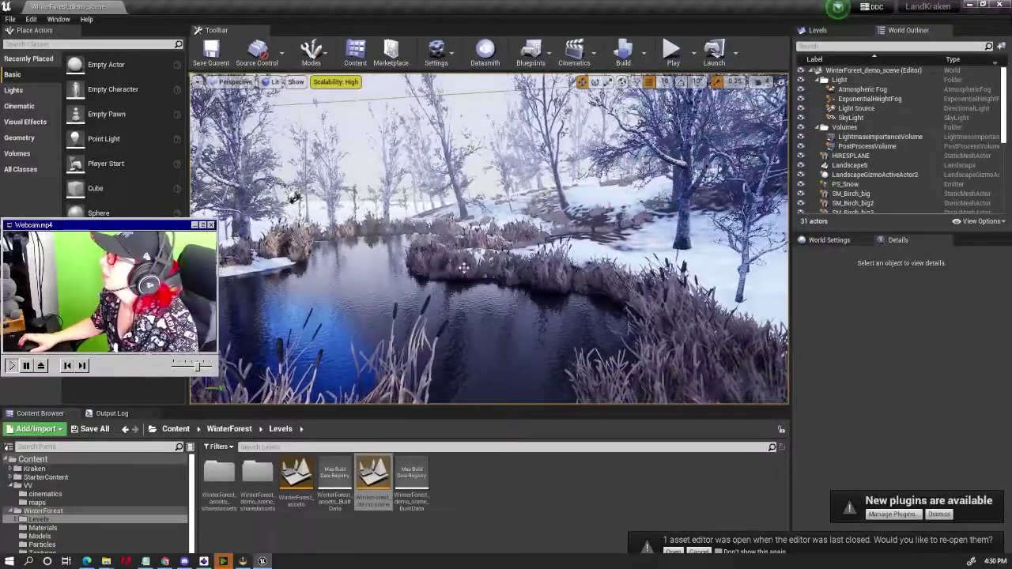
pyautogui.moveTo(463, 267); pyautogui.dragTo(420, 250, button='right')
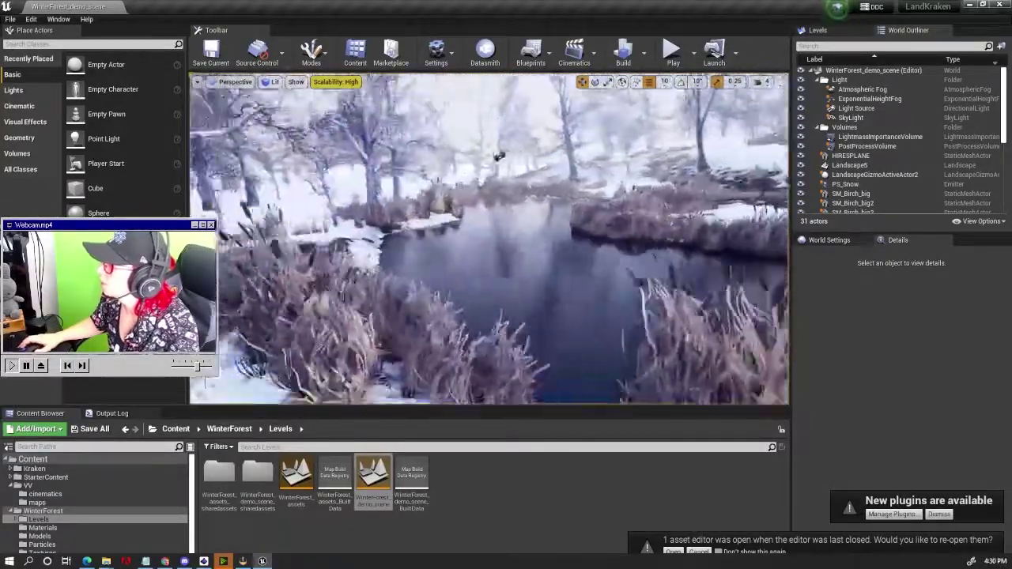
pyautogui.moveTo(420, 250); pyautogui.dragTo(443, 253, button='right')
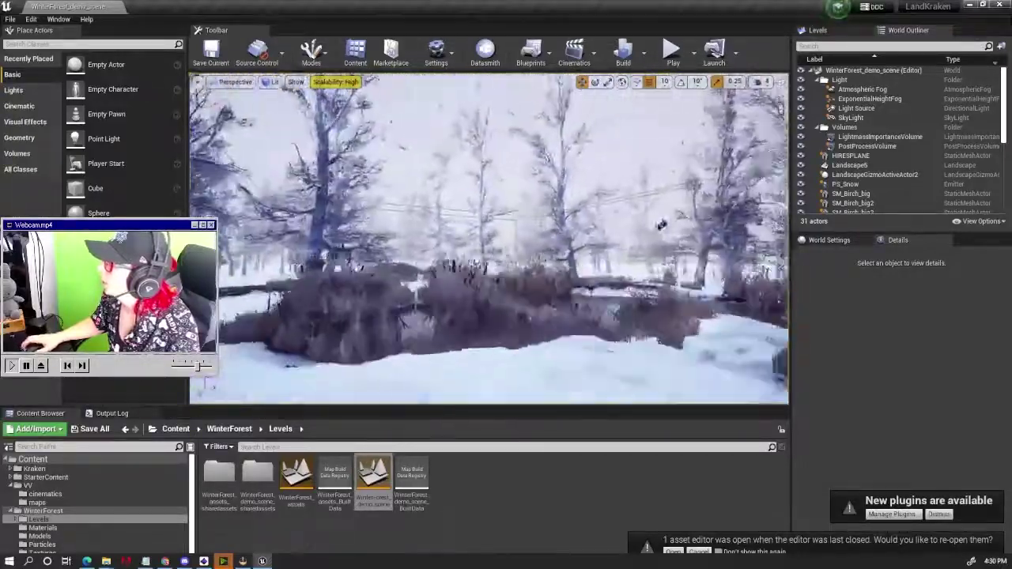
pyautogui.moveTo(443, 253); pyautogui.dragTo(482, 260, button='right')
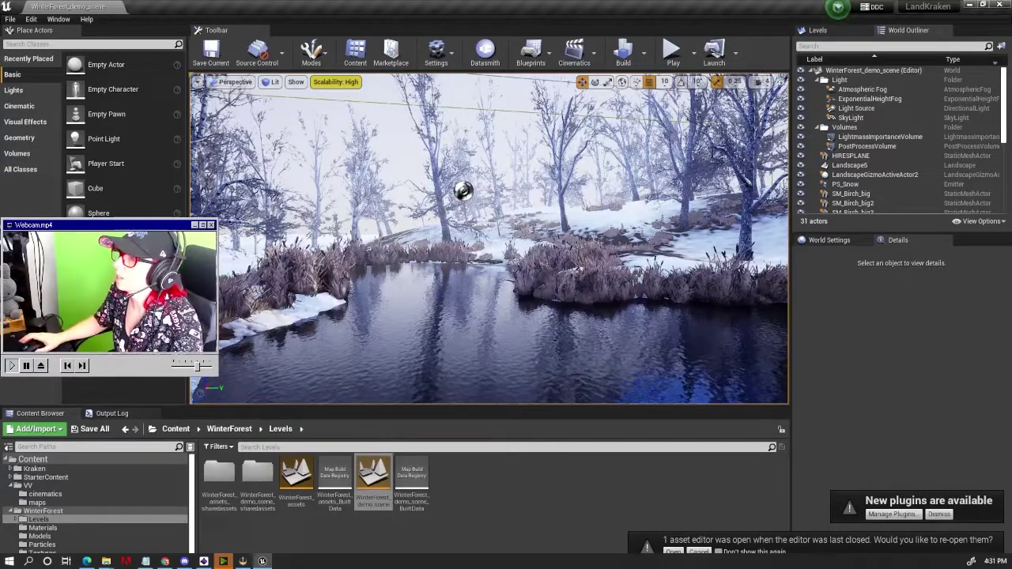
# Step: Save the level as LandKraken_00 via Save Current As, inside a new 'maps' folder under Content
pyautogui.hotkey('alt', 'f')
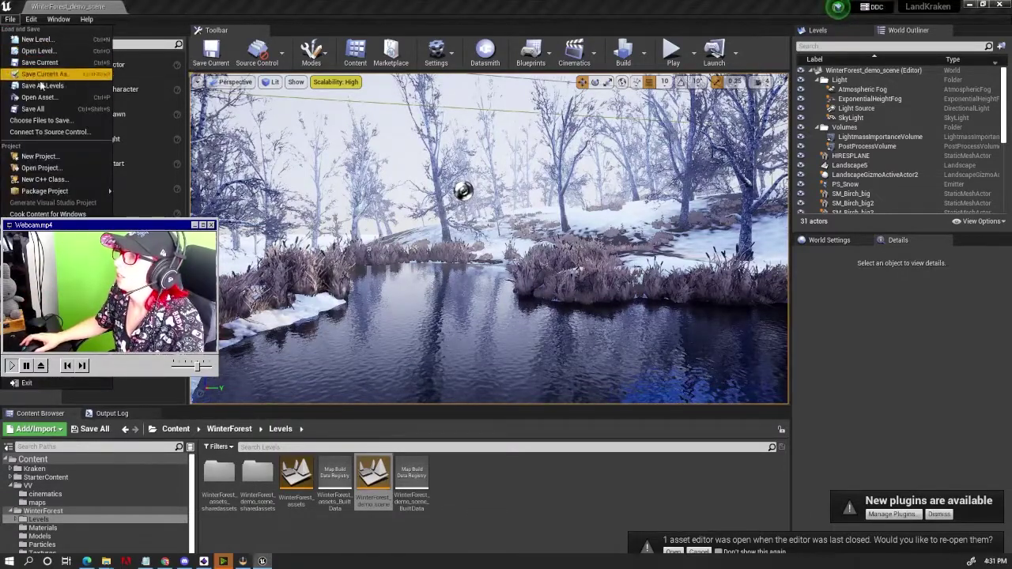
pyautogui.click(45, 73)
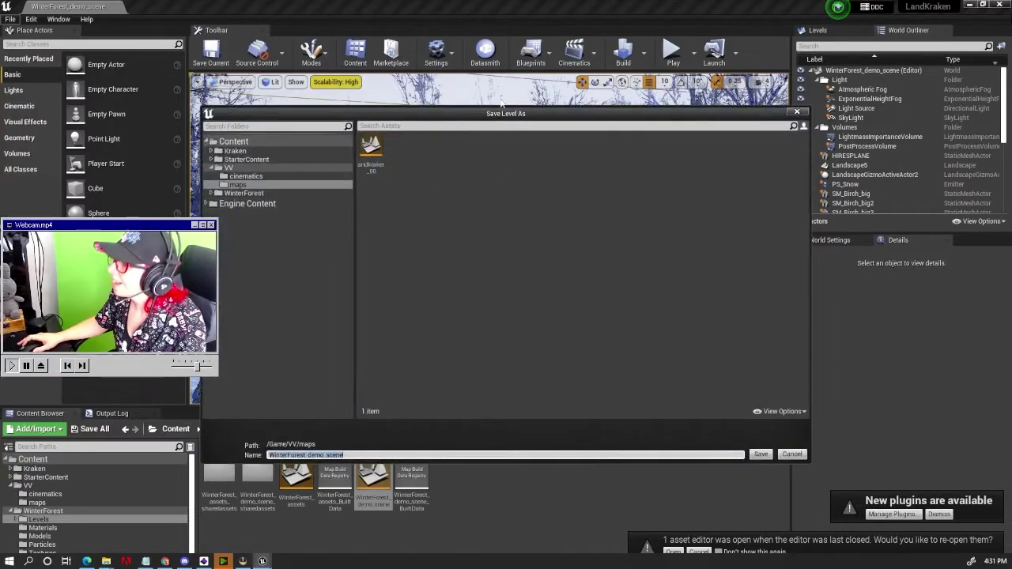
pyautogui.click(239, 144)
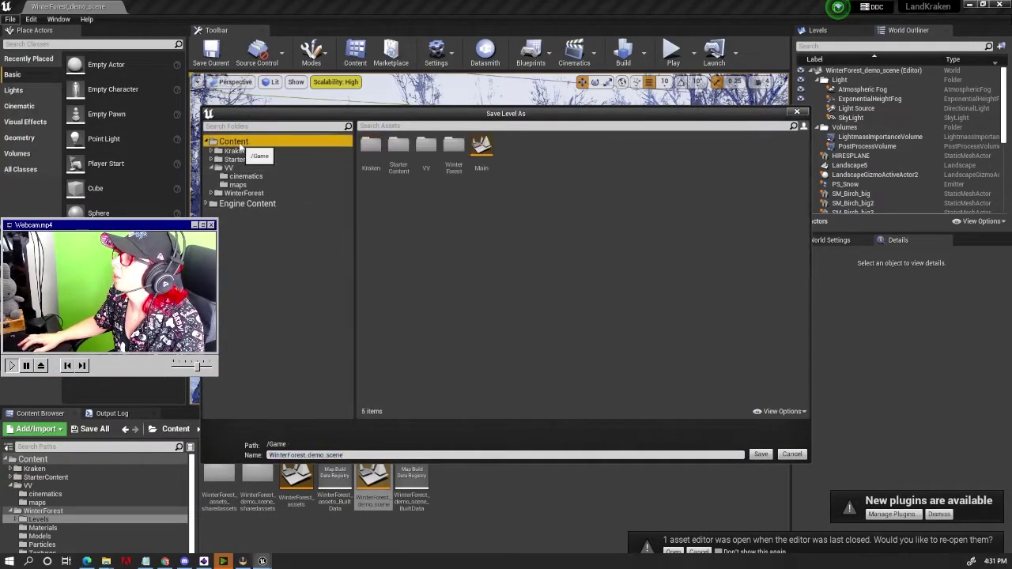
pyautogui.rightClick(523, 201)
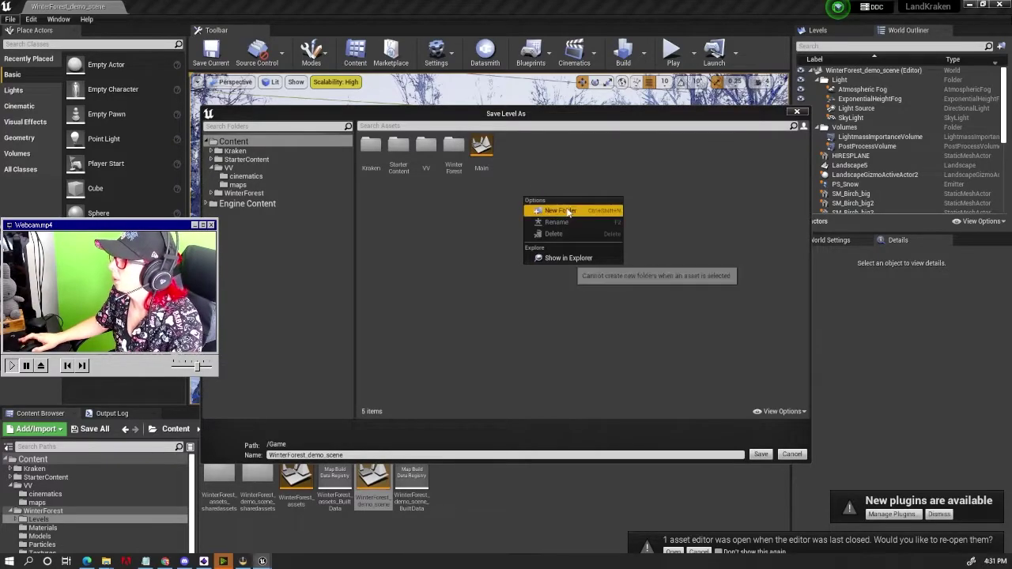
pyautogui.rightClick(464, 249)
pyautogui.click(502, 263)
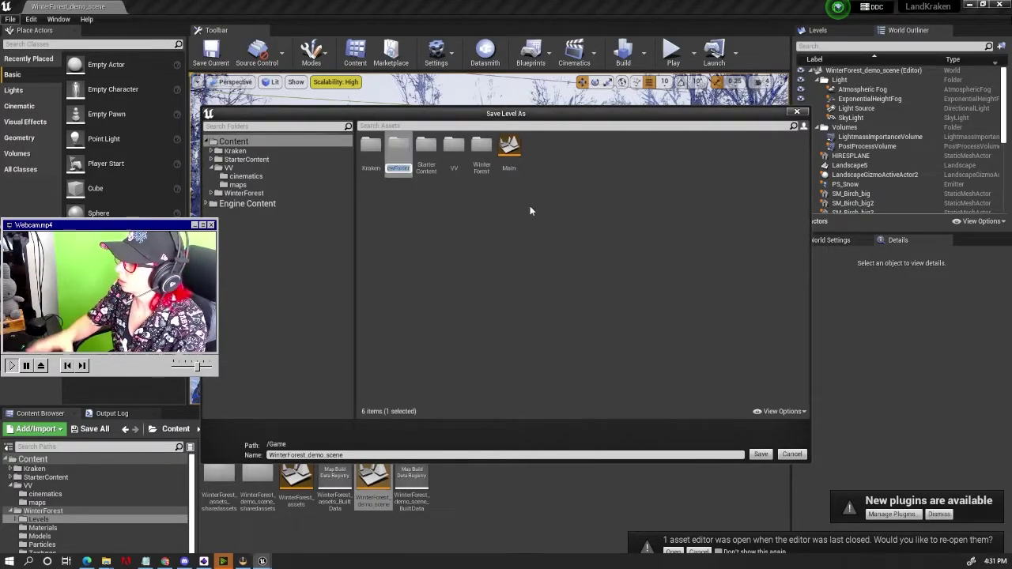
pyautogui.write('maps')
pyautogui.press('Return')
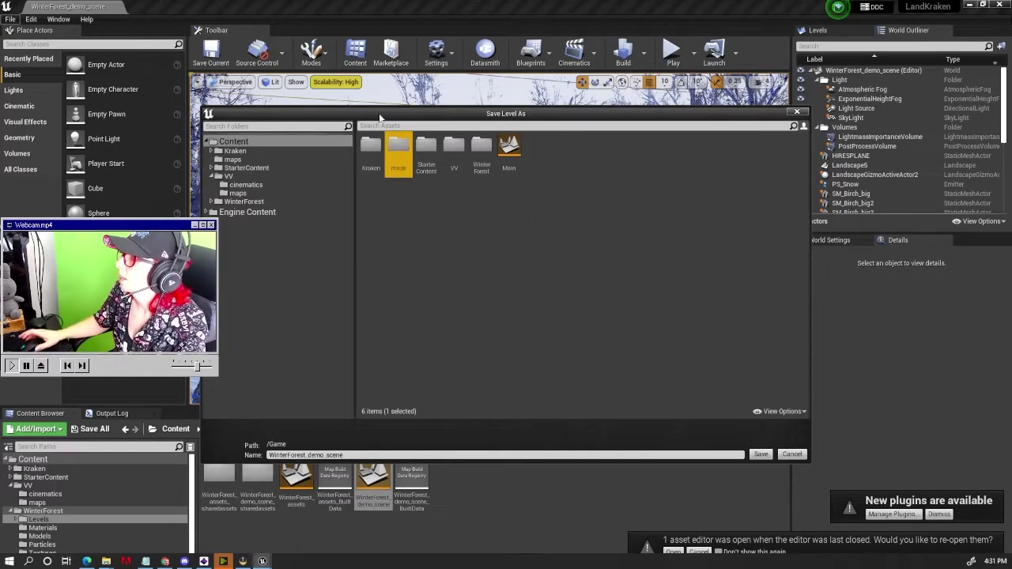
pyautogui.doubleClick(409, 157)
pyautogui.click(355, 454)
pyautogui.write('LandKraken_00')
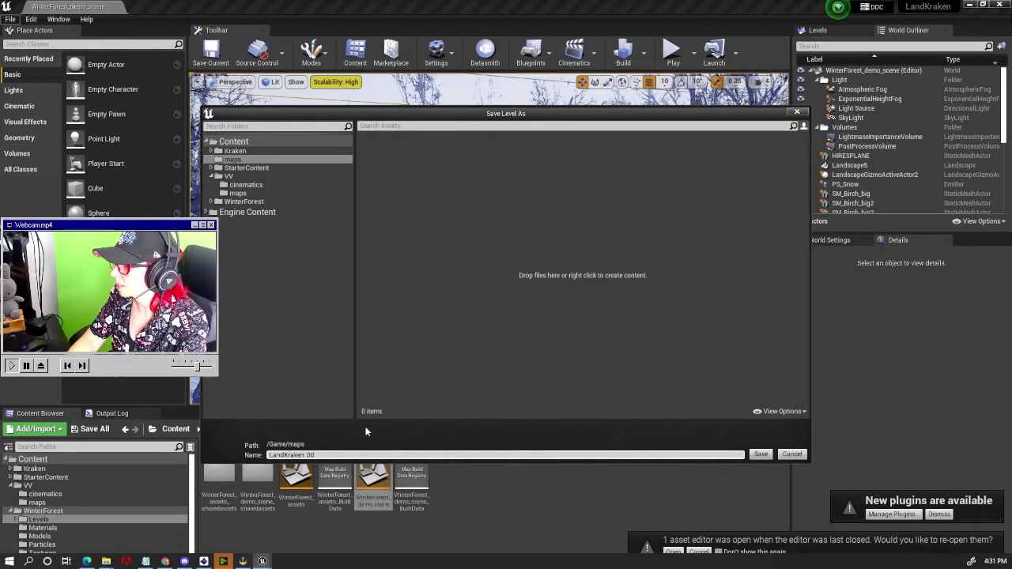
pyautogui.press('Return')
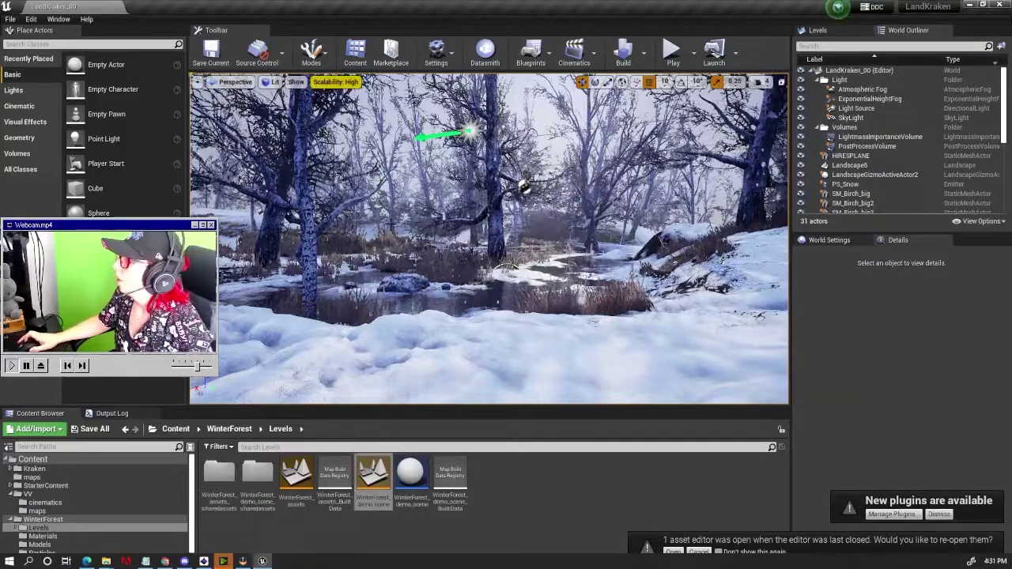
# Step: Go to Content > Kraken > Animations and open the KRAKEN_death animation
pyautogui.moveTo(457, 353); pyautogui.dragTo(204, 169, button='right')
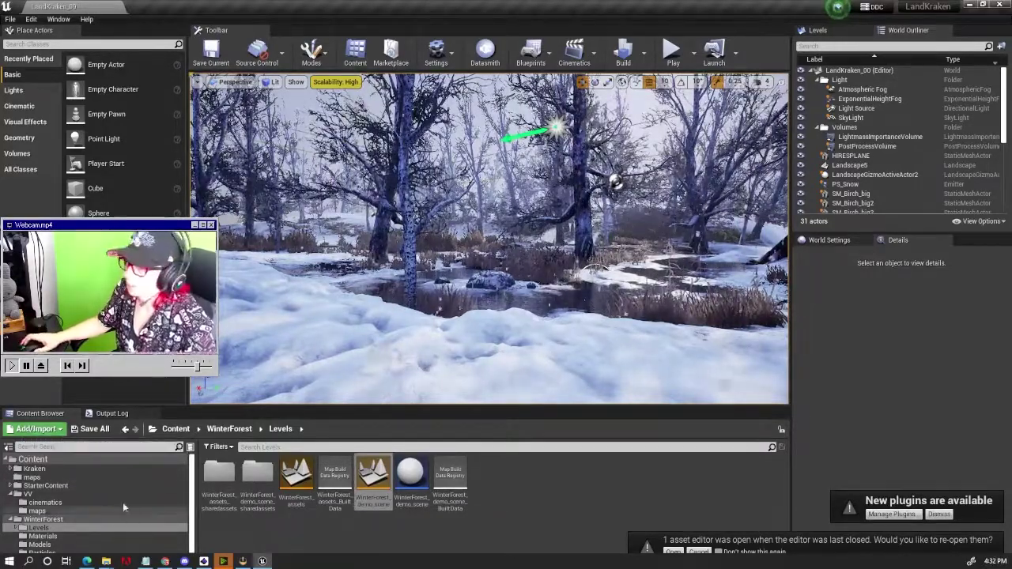
pyautogui.click(33, 460)
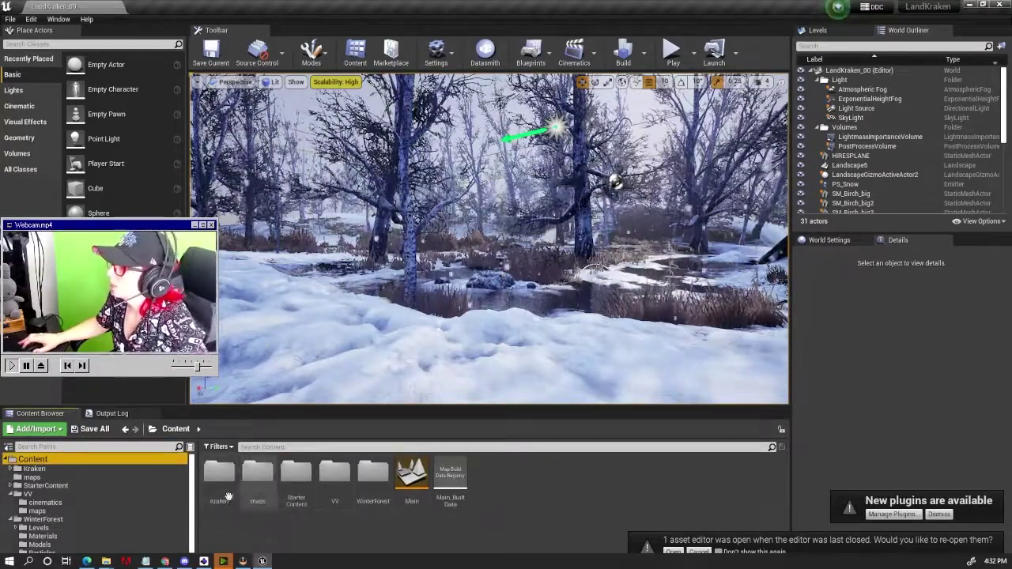
pyautogui.doubleClick(228, 495)
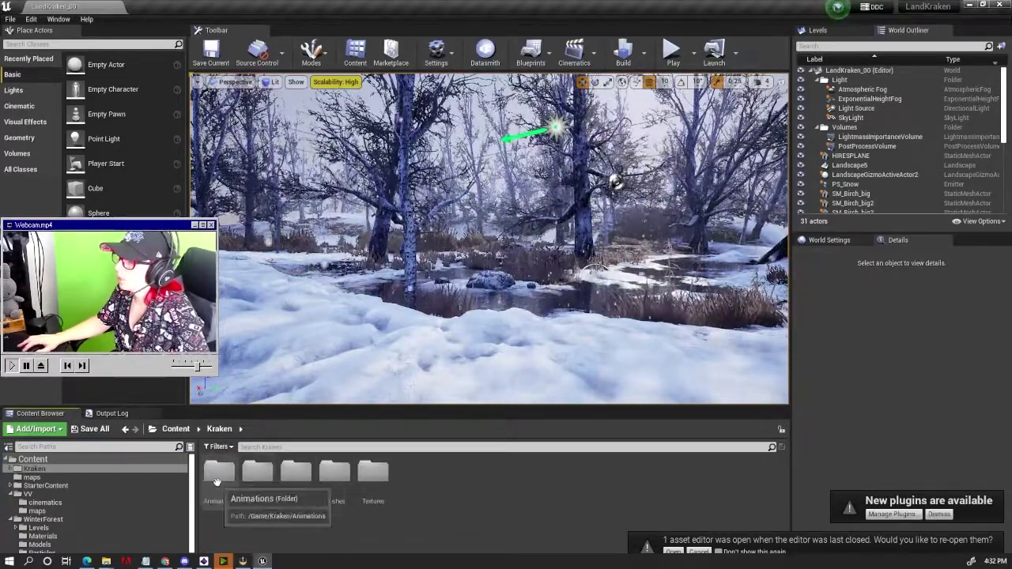
pyautogui.doubleClick(219, 472)
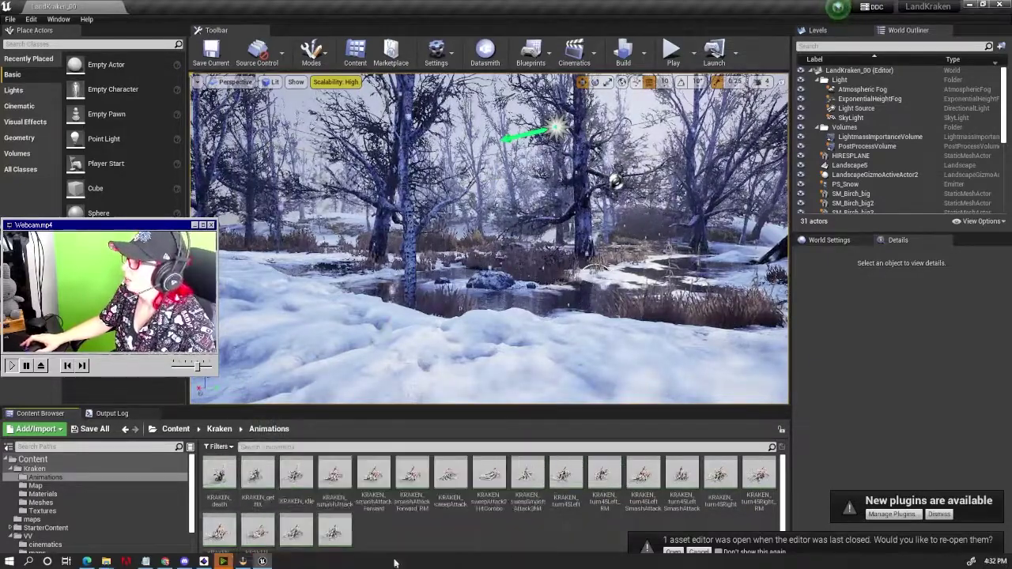
pyautogui.doubleClick(219, 475)
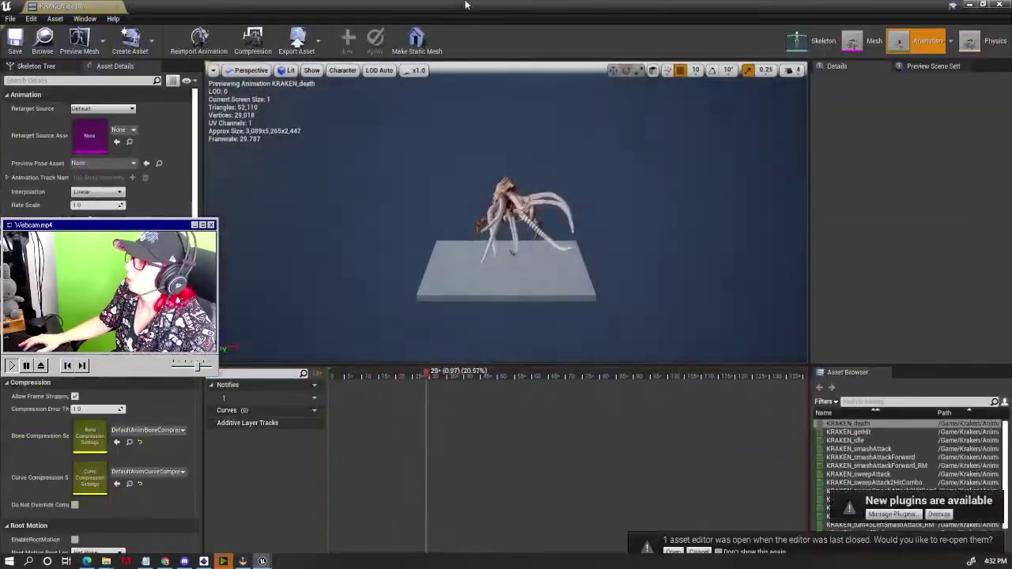
# Step: Orbit the KRAKEN_death preview to inspect the dying kraken, then close it
pyautogui.doubleClick(588, 45)
pyautogui.moveTo(588, 45); pyautogui.dragTo(483, 40)
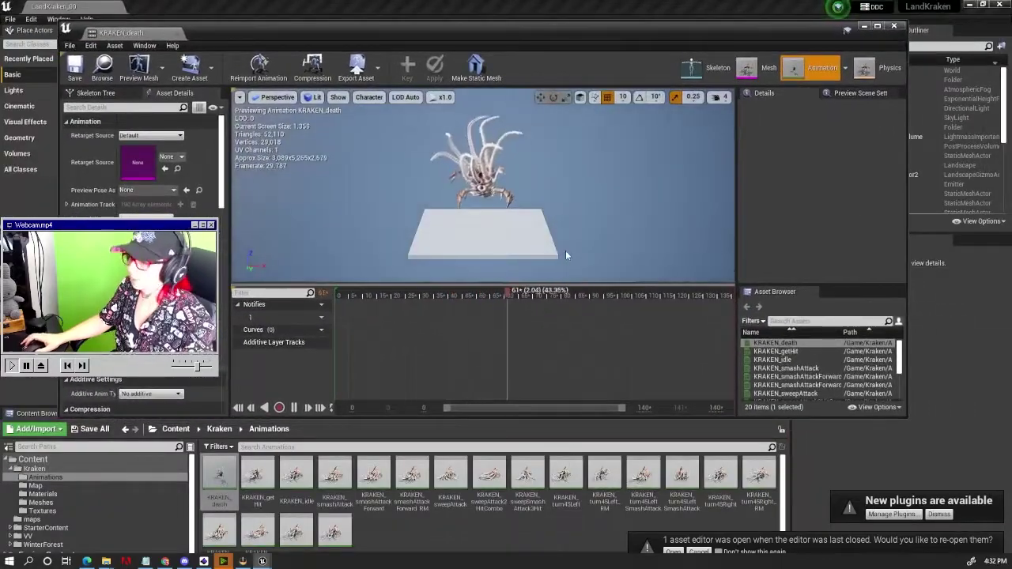
pyautogui.moveTo(490, 225)
pyautogui.mouseDown()
pyautogui.moveTo(443, 229)
pyautogui.moveTo(443, 198)
pyautogui.mouseUp()
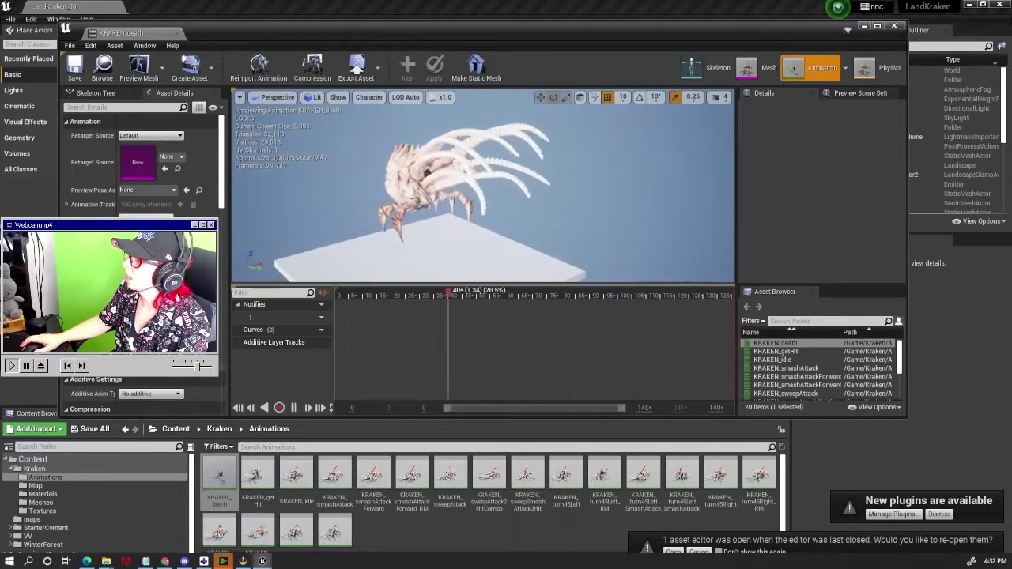
pyautogui.moveTo(443, 198)
pyautogui.mouseDown()
pyautogui.moveTo(442, 170)
pyautogui.moveTo(501, 179)
pyautogui.mouseUp()
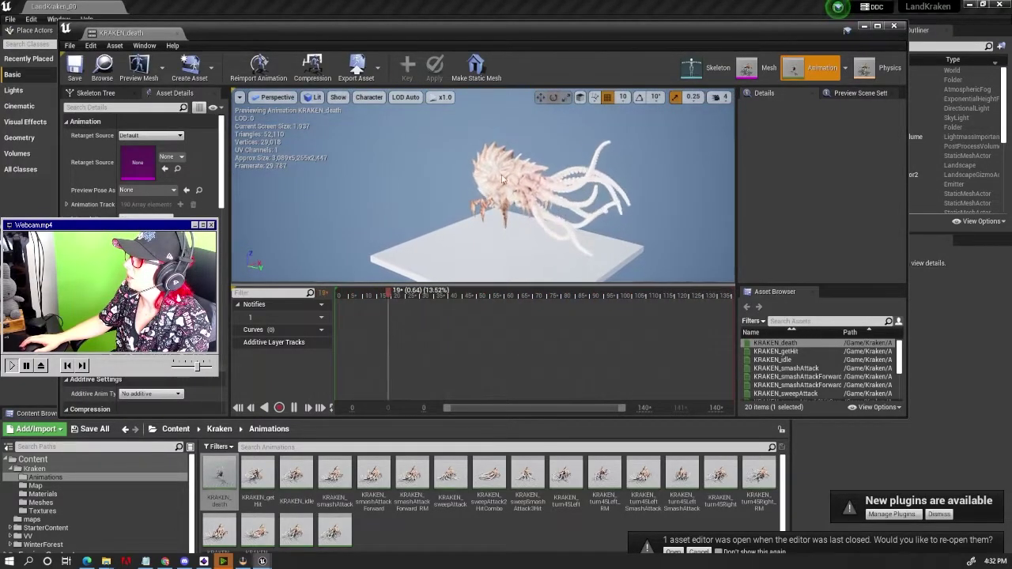
pyautogui.moveTo(501, 179); pyautogui.dragTo(502, 158)
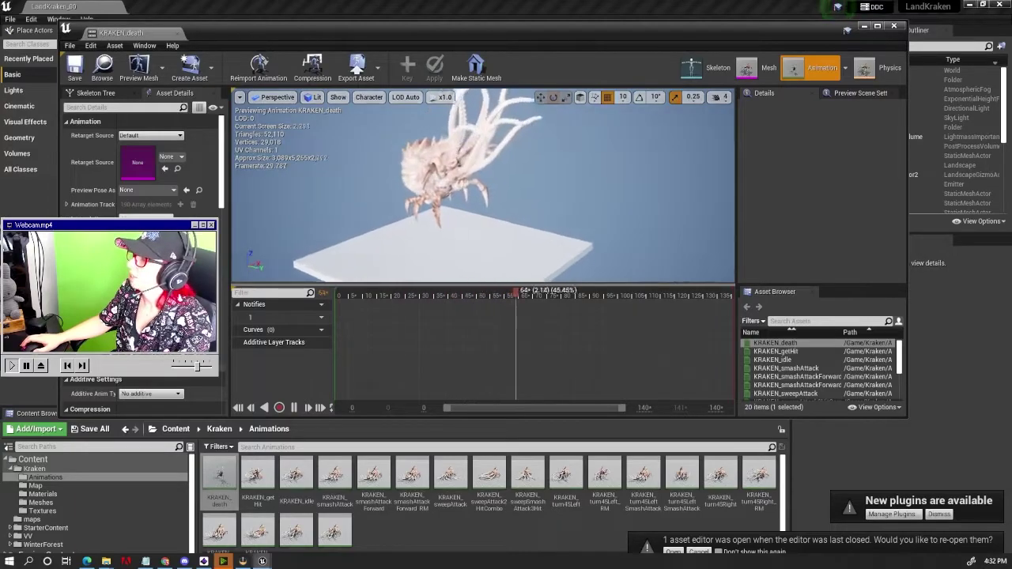
pyautogui.click(896, 27)
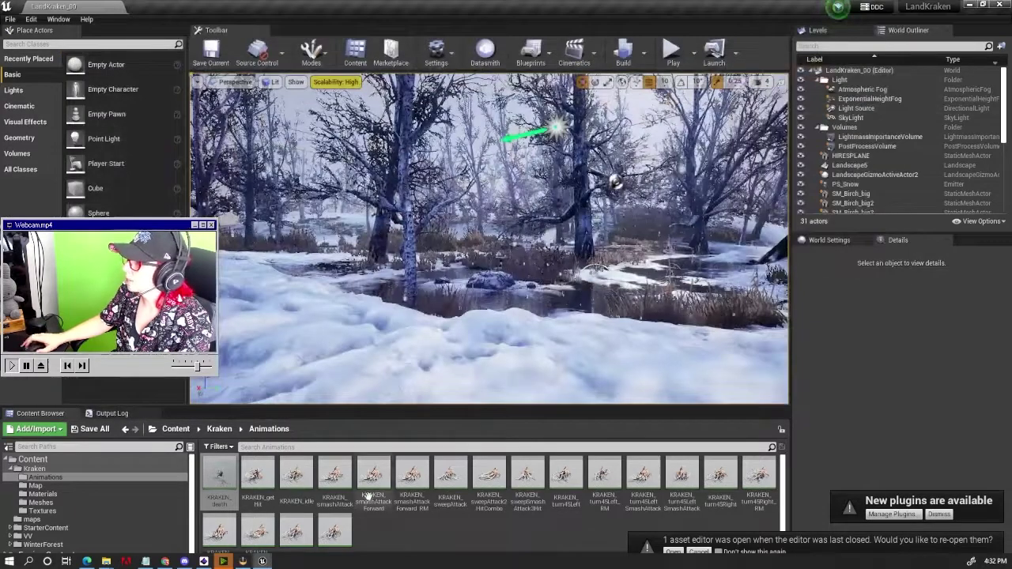
# Step: Preview the KRAKEN_smashAttack animation from several angles, then close it
pyautogui.doubleClick(328, 479)
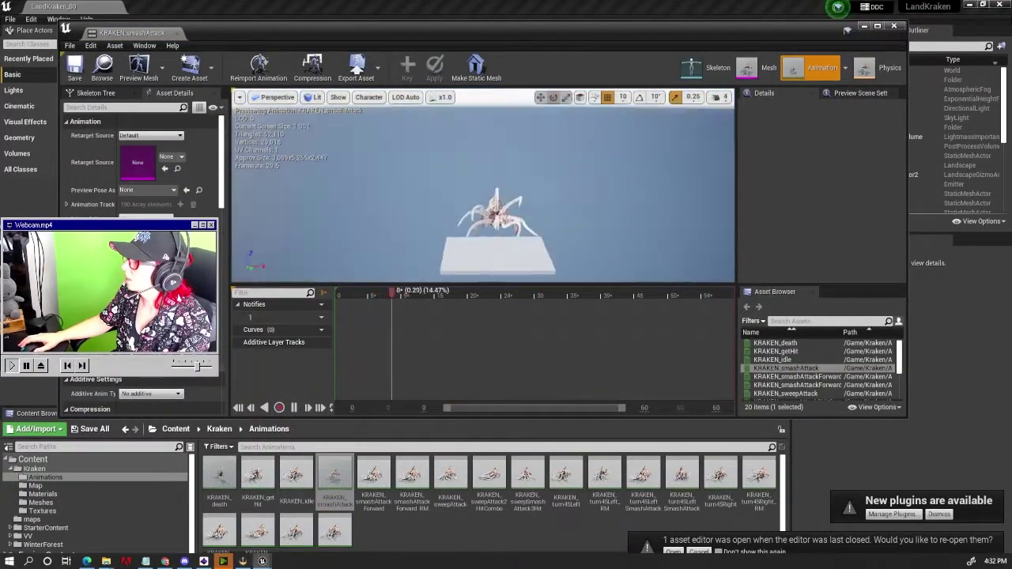
pyautogui.moveTo(488, 251)
pyautogui.mouseDown()
pyautogui.moveTo(427, 237)
pyautogui.moveTo(411, 206)
pyautogui.moveTo(411, 158)
pyautogui.moveTo(411, 205)
pyautogui.moveTo(411, 182)
pyautogui.mouseUp()
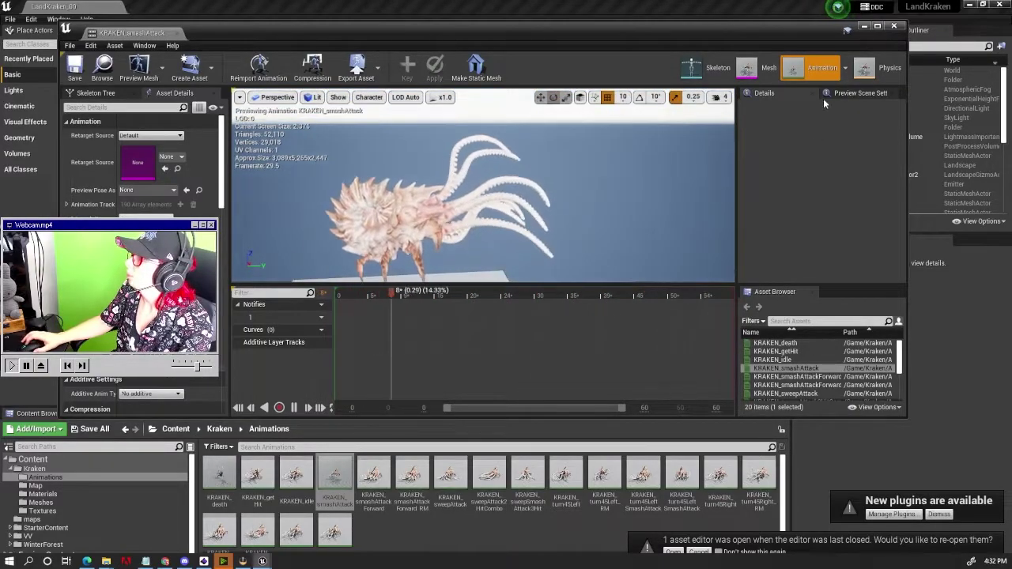
pyautogui.click(893, 26)
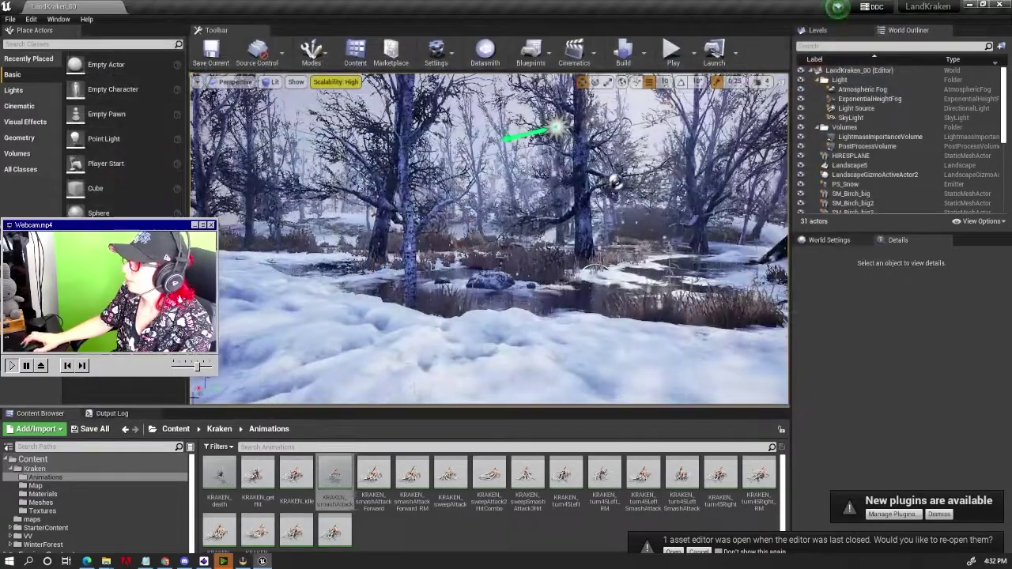
# Step: Browse the Kraken Map folder and inspect the Mat_KRAKEN_MAIN_BODY material in Materials
pyautogui.click(219, 428)
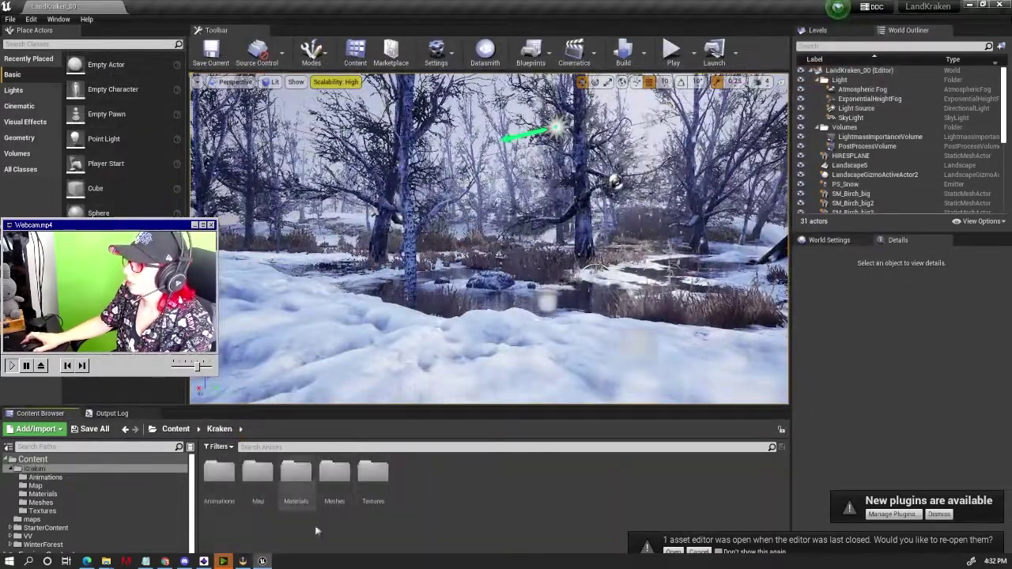
pyautogui.doubleClick(257, 473)
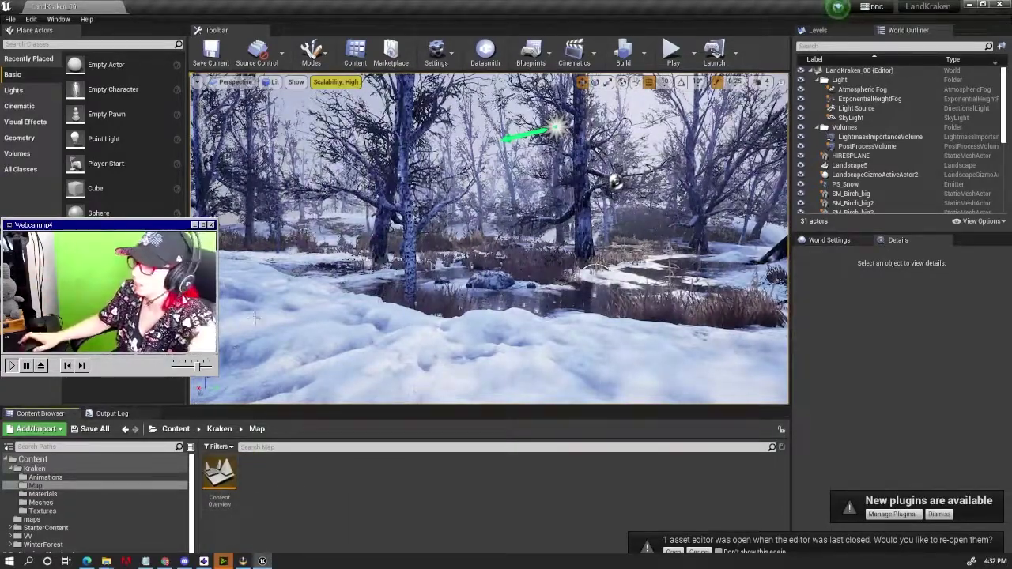
pyautogui.click(219, 429)
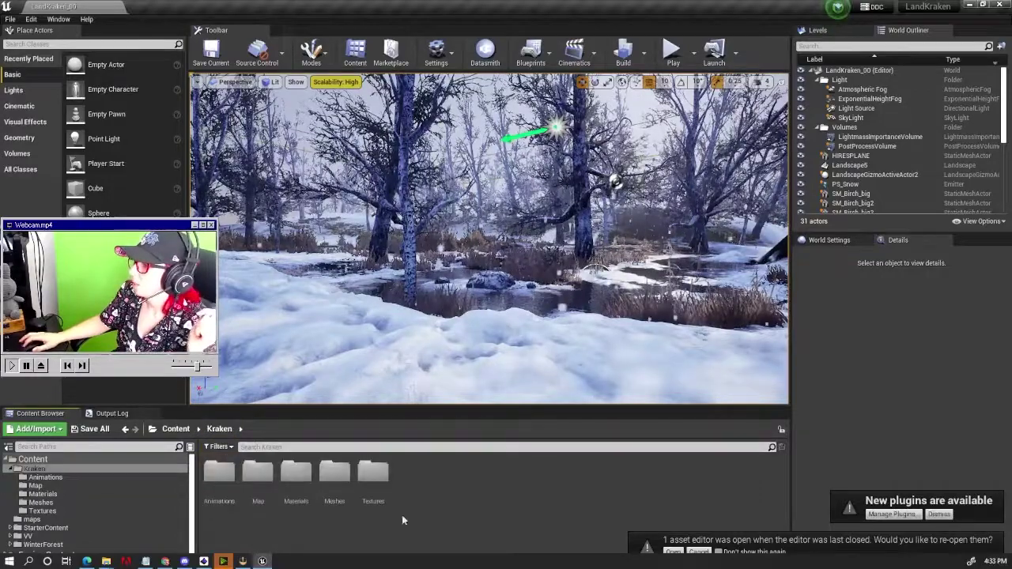
pyautogui.doubleClick(295, 472)
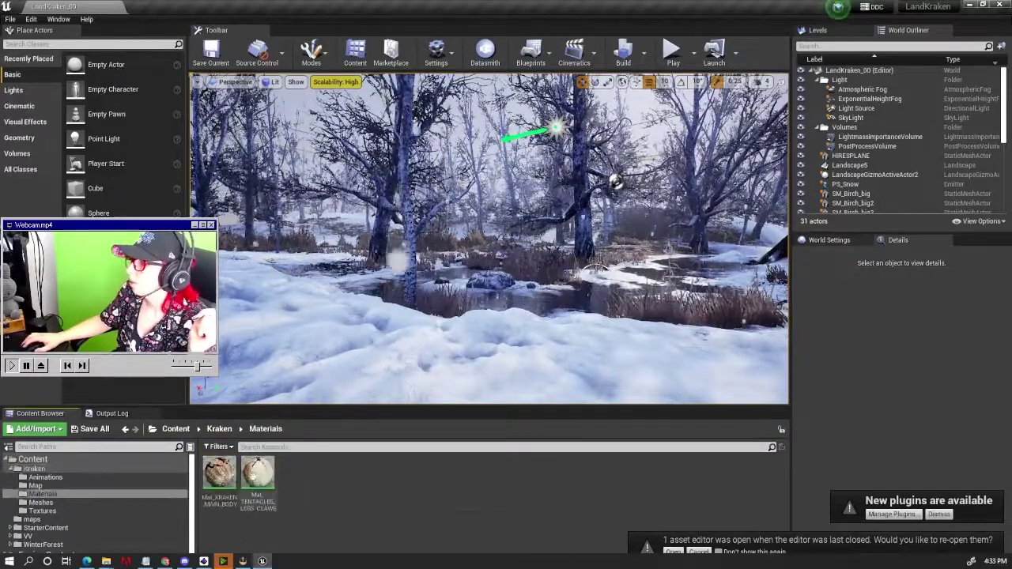
pyautogui.doubleClick(219, 473)
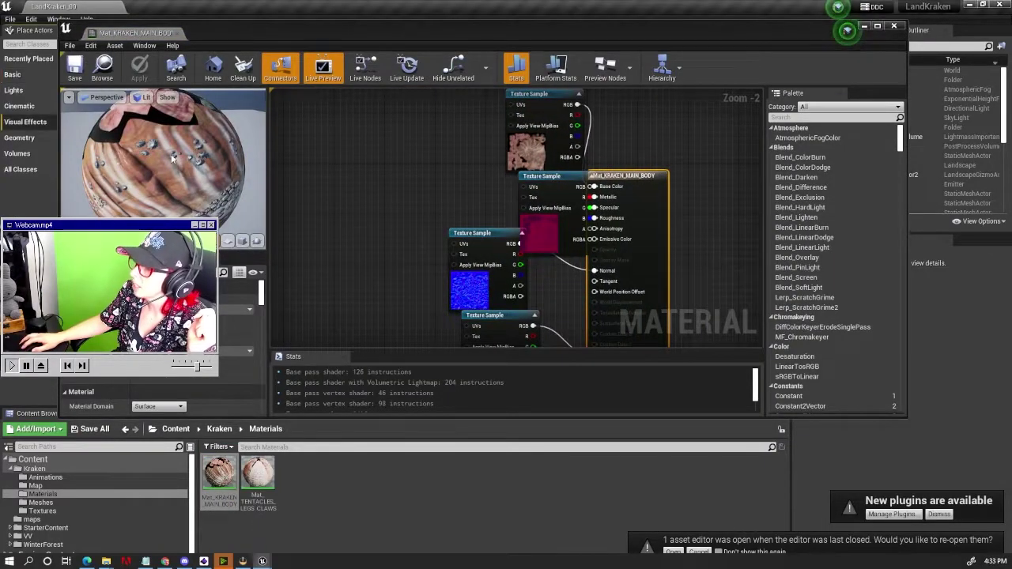
pyautogui.click(902, 27)
# Step: Open the Kraken Meshes folder and fly the level camera above the pond
pyautogui.click(219, 428)
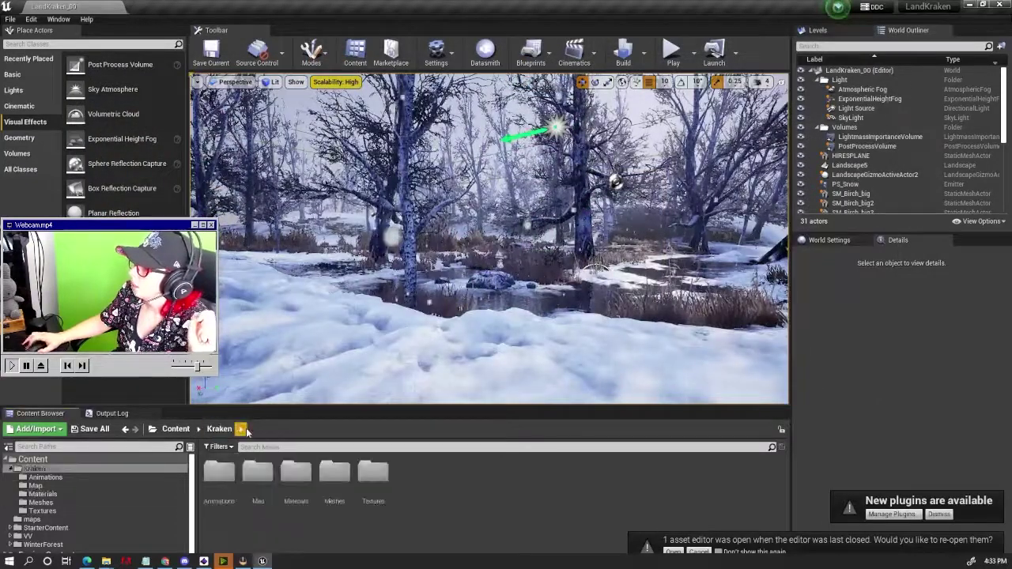
pyautogui.doubleClick(334, 472)
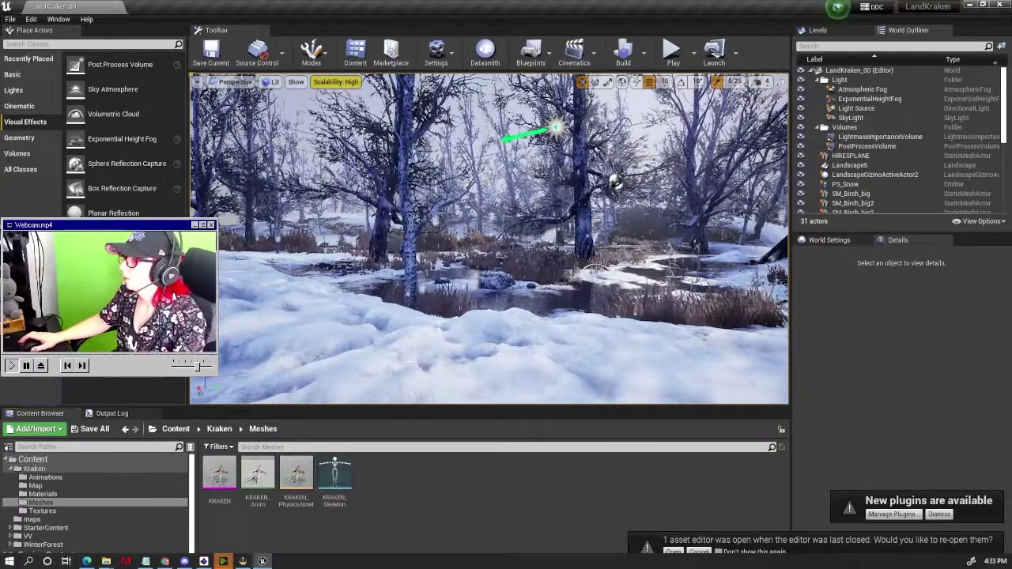
pyautogui.moveTo(614, 180); pyautogui.dragTo(614, 237, button='right')
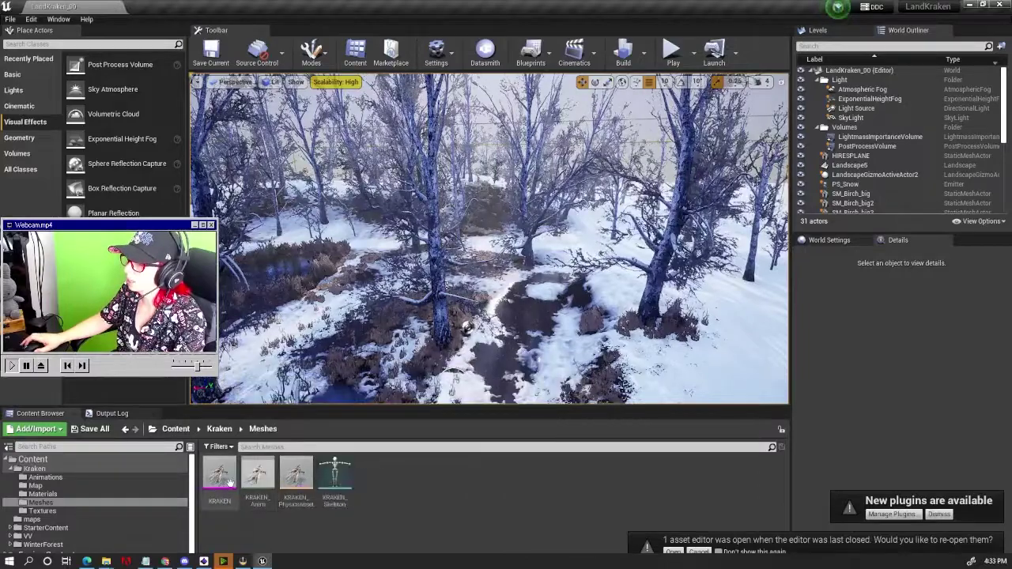
pyautogui.moveTo(219, 479)
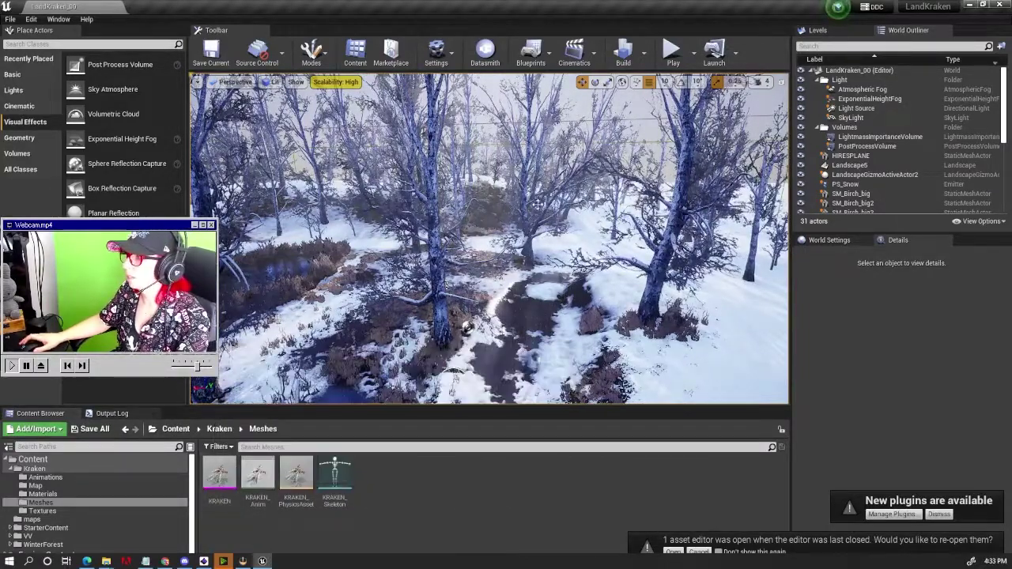
pyautogui.moveTo(490, 237)
pyautogui.mouseDown(button='right')
pyautogui.moveTo(506, 229)
pyautogui.moveTo(500, 129)
pyautogui.mouseUp(button='right')
pyautogui.click(491, 237)
pyautogui.moveTo(492, 184); pyautogui.dragTo(492, 261, button='right')
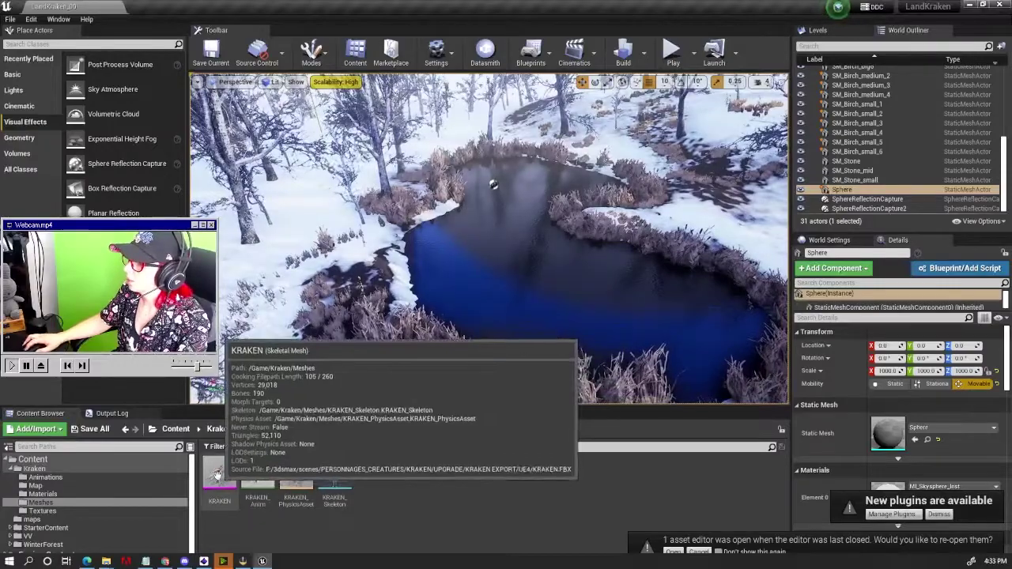
pyautogui.moveTo(221, 473); pyautogui.dragTo(485, 257)
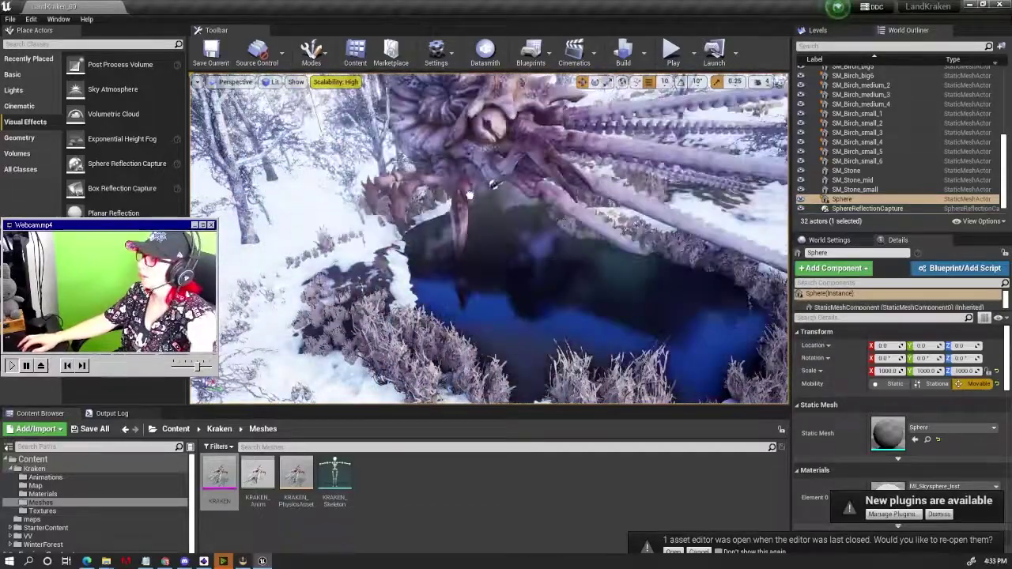
pyautogui.click(504, 165)
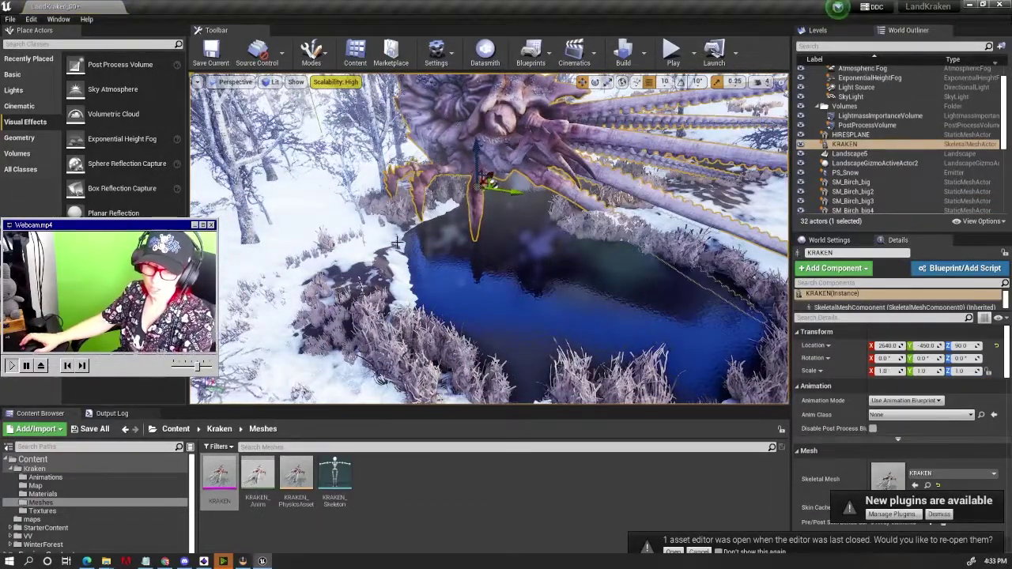
pyautogui.keyDown('alt'); pyautogui.moveTo(471, 245); pyautogui.dragTo(473, 245); pyautogui.keyUp('alt')
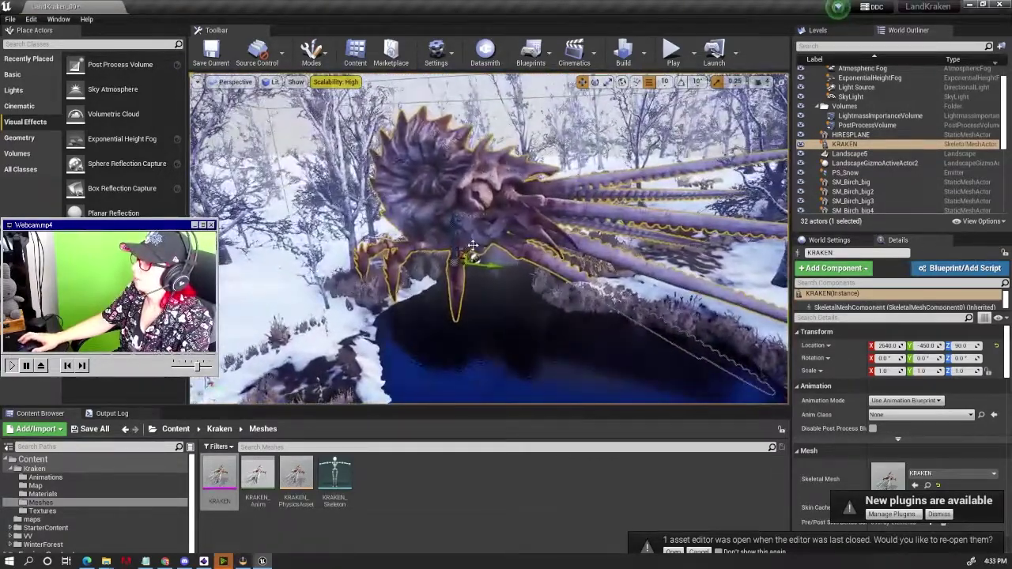
pyautogui.keyDown('alt'); pyautogui.moveTo(469, 163); pyautogui.dragTo(501, 184); pyautogui.keyUp('alt')
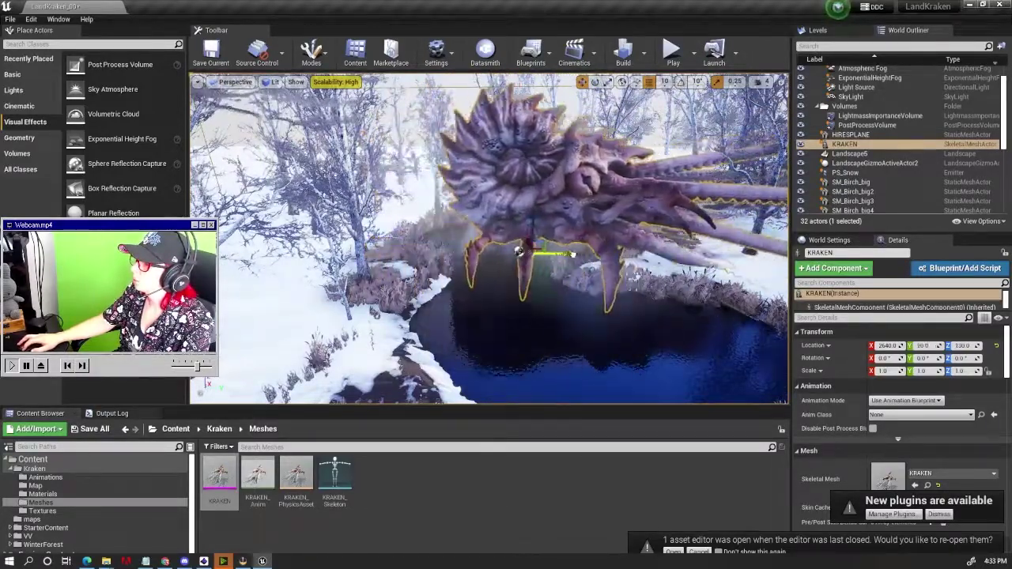
pyautogui.keyDown('alt'); pyautogui.moveTo(519, 250); pyautogui.dragTo(299, 244); pyautogui.keyUp('alt')
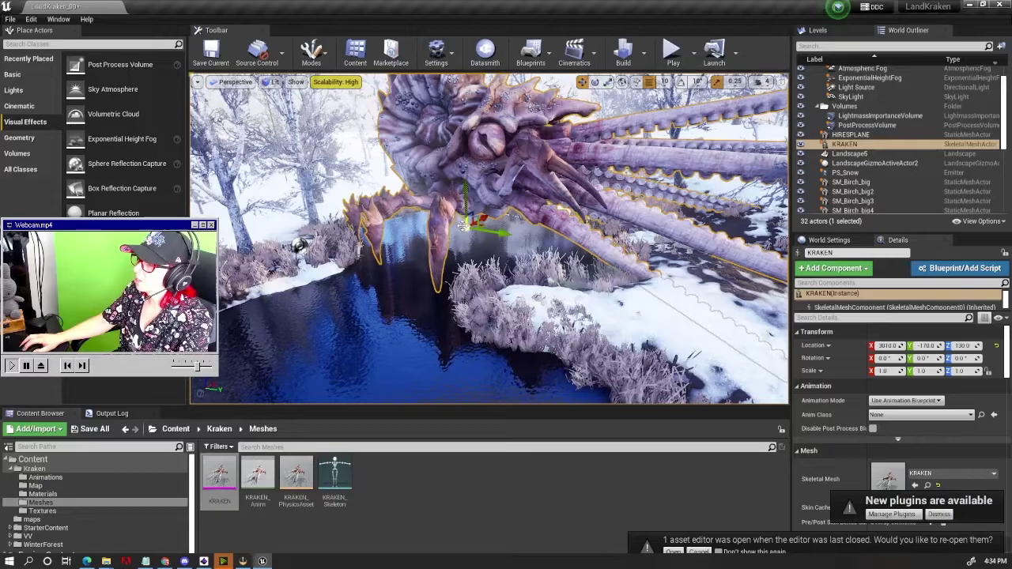
pyautogui.keyDown('alt'); pyautogui.moveTo(299, 244); pyautogui.dragTo(299, 244); pyautogui.keyUp('alt')
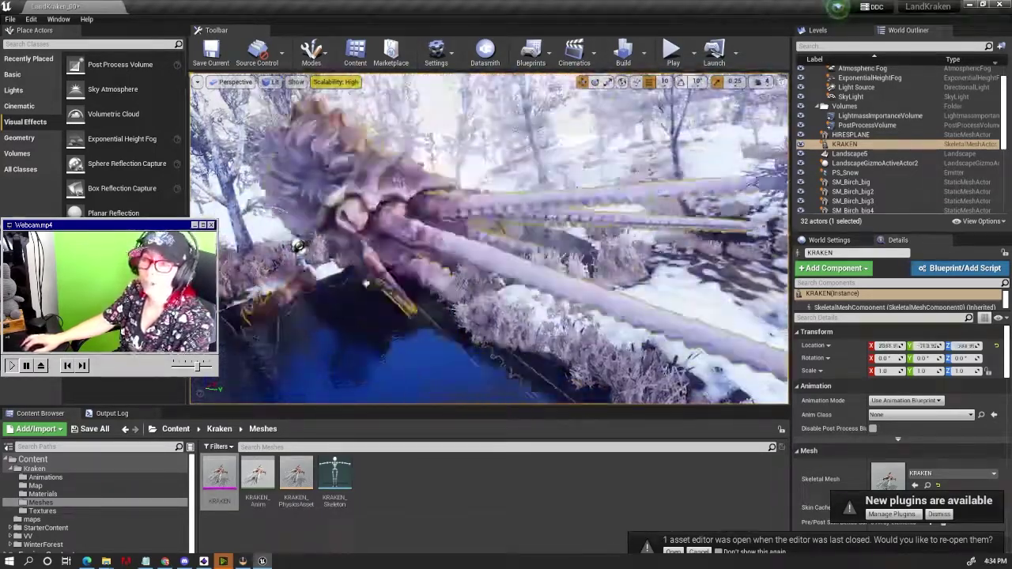
pyautogui.moveTo(450, 244); pyautogui.dragTo(391, 254)
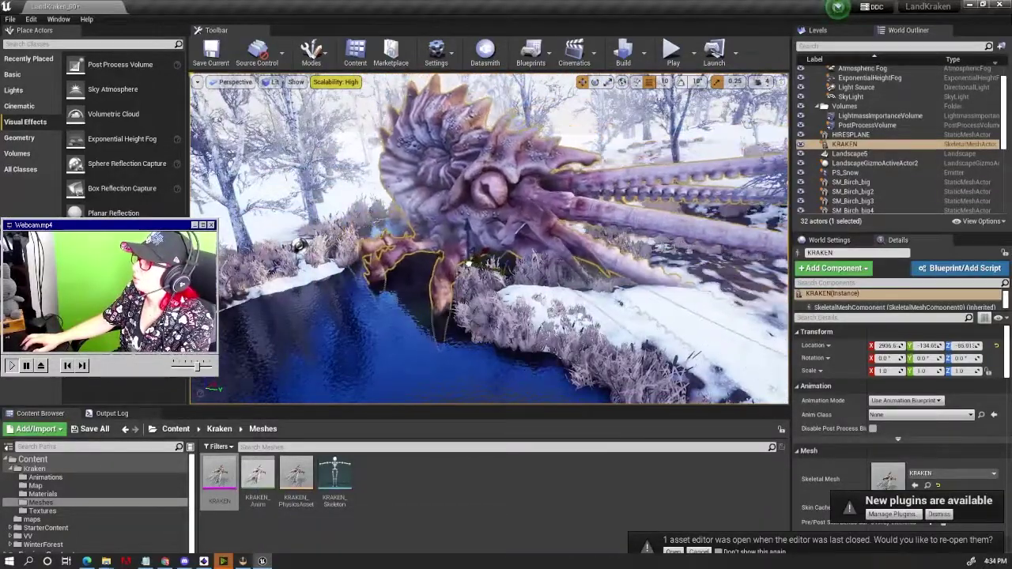
pyautogui.moveTo(522, 184); pyautogui.dragTo(526, 224, button='right')
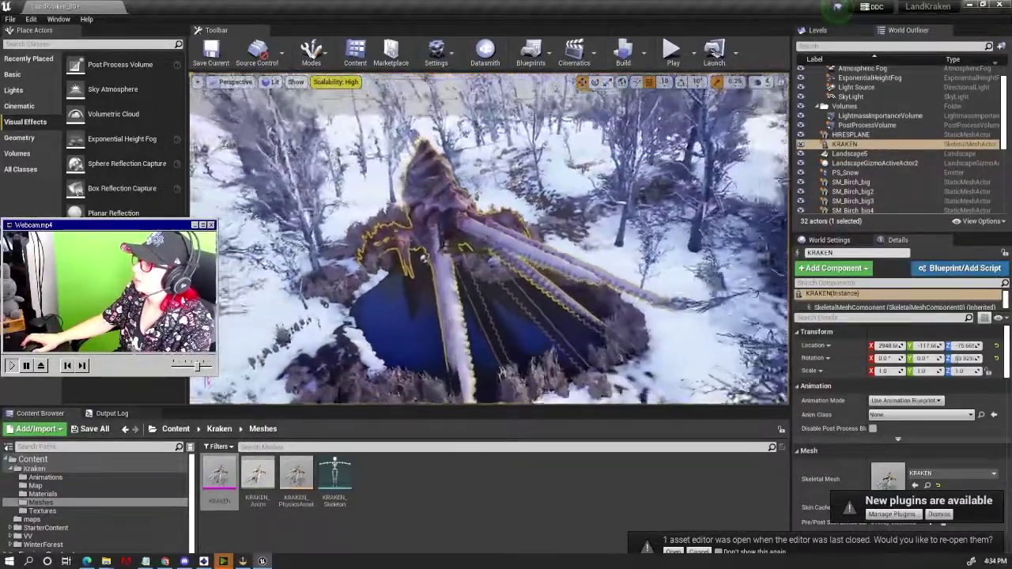
pyautogui.moveTo(423, 258); pyautogui.dragTo(443, 327, button='right')
pyautogui.moveTo(516, 295); pyautogui.dragTo(746, 252, button='right')
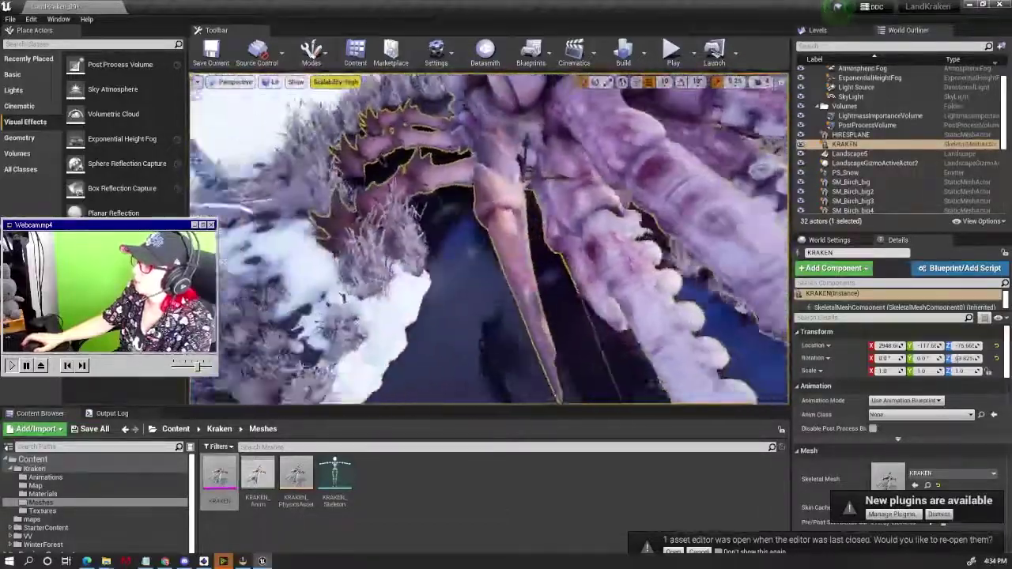
pyautogui.moveTo(485, 244); pyautogui.dragTo(484, 243, button='right')
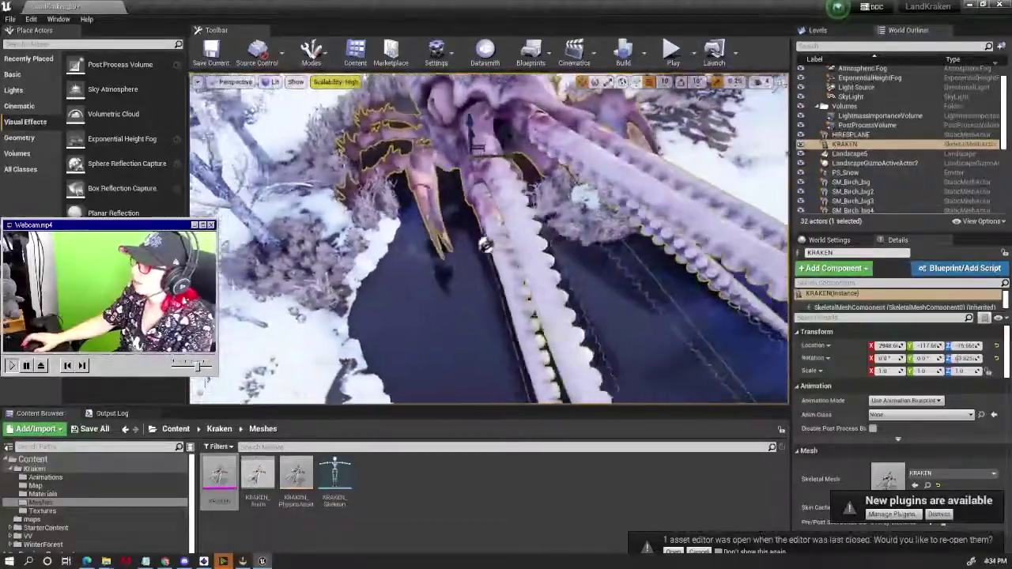
pyautogui.moveTo(633, 234); pyautogui.dragTo(634, 234, button='right')
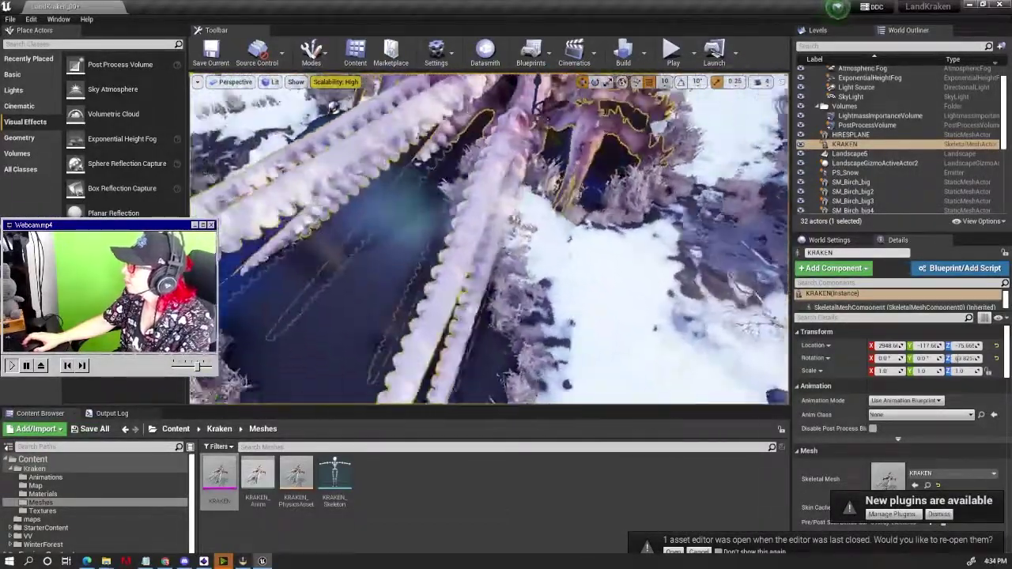
pyautogui.moveTo(489, 237); pyautogui.dragTo(489, 237, button='right')
pyautogui.moveTo(561, 243); pyautogui.dragTo(562, 243, button='right')
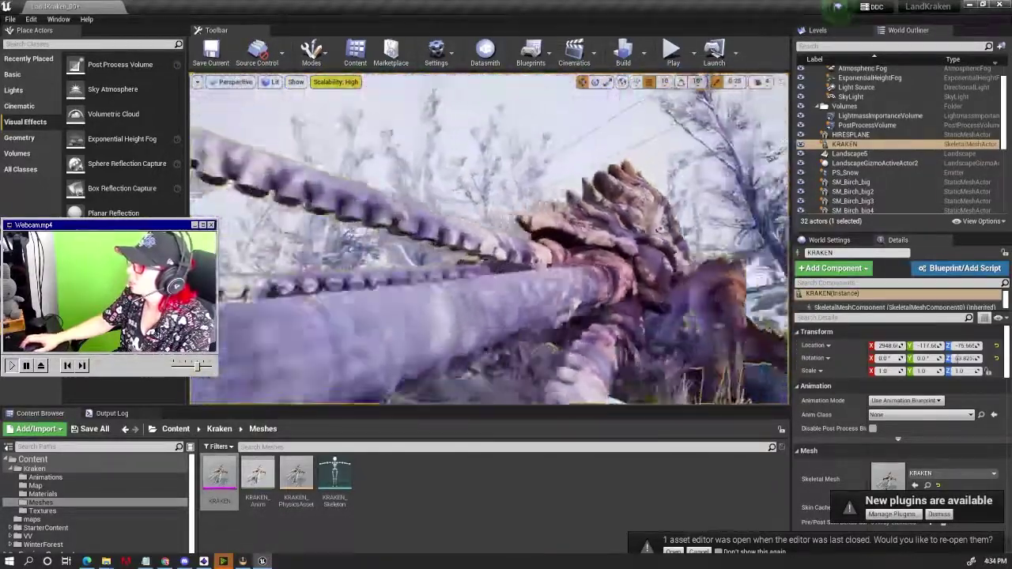
pyautogui.moveTo(209, 389); pyautogui.dragTo(210, 389, button='right')
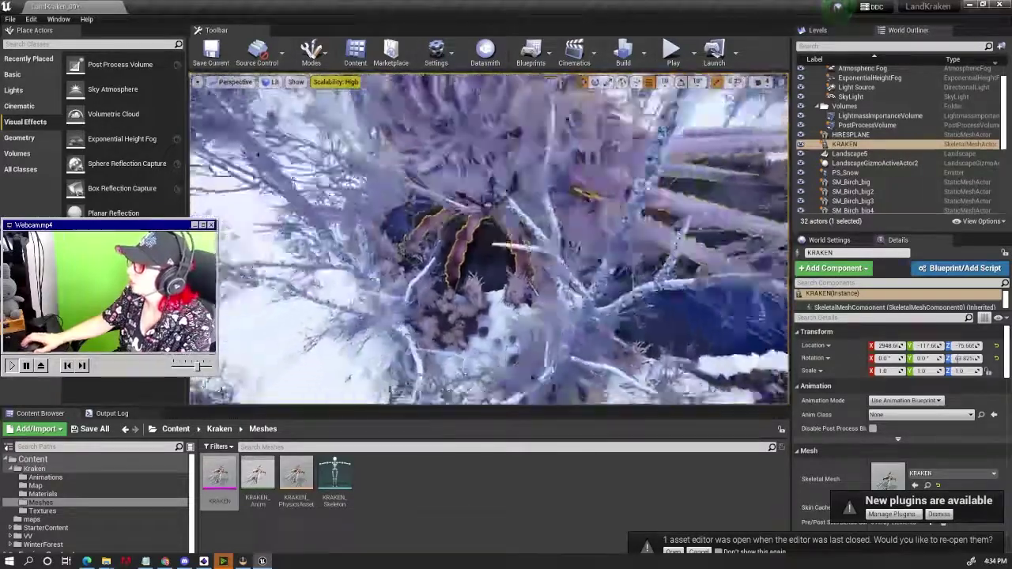
# Step: Orbit the camera around the Kraken in the pond to check it from several sides
pyautogui.moveTo(206, 385); pyautogui.dragTo(207, 387, button='right')
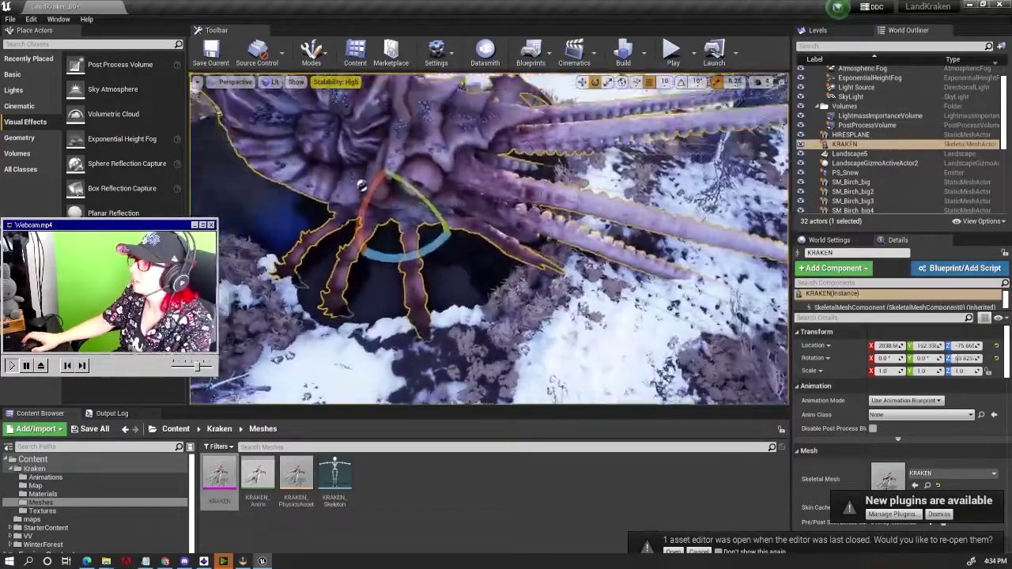
pyautogui.keyDown('alt'); pyautogui.moveTo(361, 185); pyautogui.dragTo(461, 188); pyautogui.keyUp('alt')
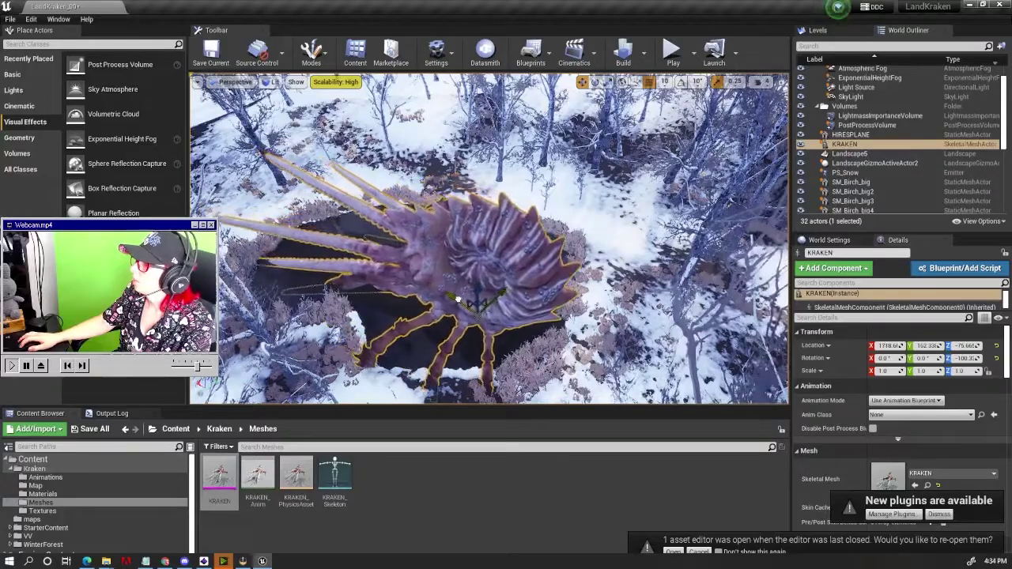
pyautogui.keyDown('alt'); pyautogui.moveTo(463, 300); pyautogui.dragTo(332, 277); pyautogui.keyUp('alt')
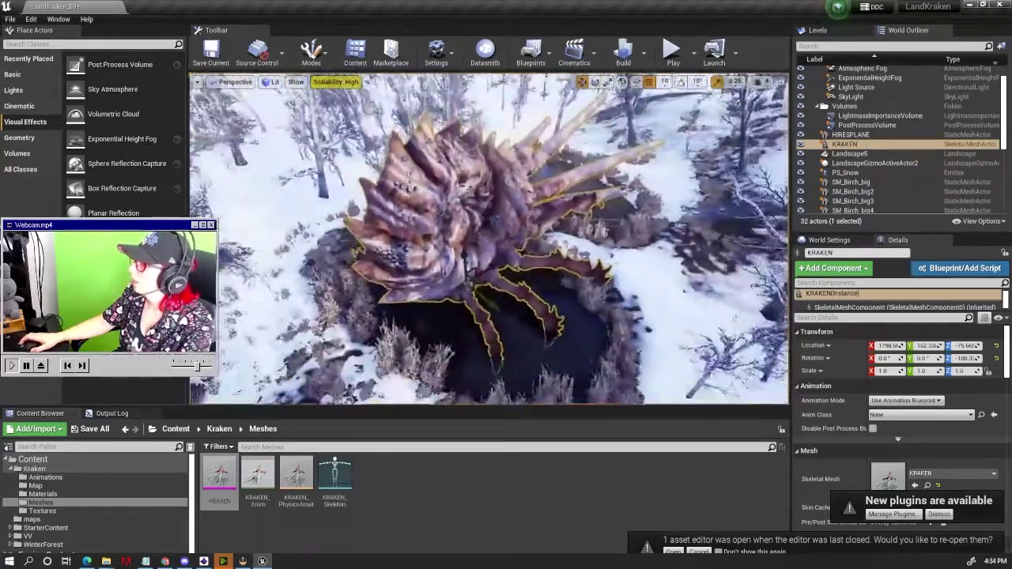
pyautogui.moveTo(475, 238)
pyautogui.keyDown('alt'); pyautogui.mouseDown()
pyautogui.moveTo(359, 397)
pyautogui.moveTo(372, 379)
pyautogui.mouseUp(); pyautogui.keyUp('alt')
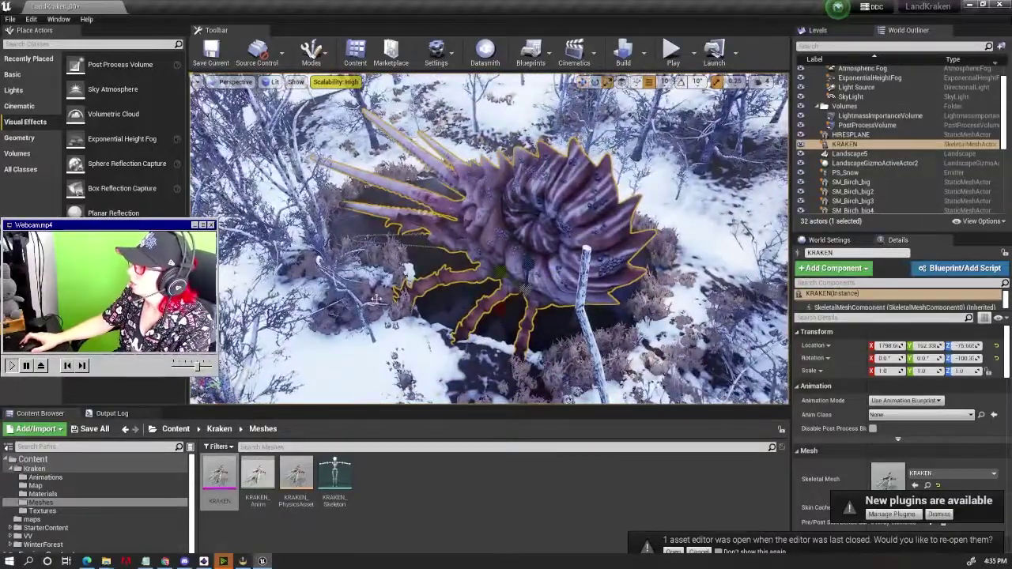
pyautogui.keyDown('alt'); pyautogui.moveTo(378, 299); pyautogui.dragTo(372, 261); pyautogui.keyUp('alt')
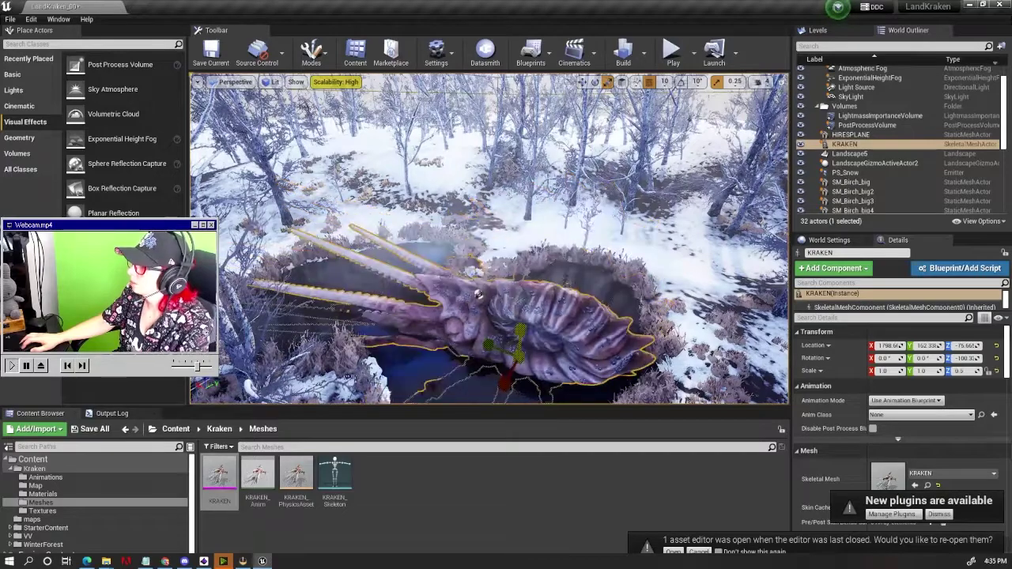
# Step: Undo and redo the Kraken's scale change, keeping 0.75, and orbit to an overhead view
pyautogui.hotkey('ctrl', 'z')
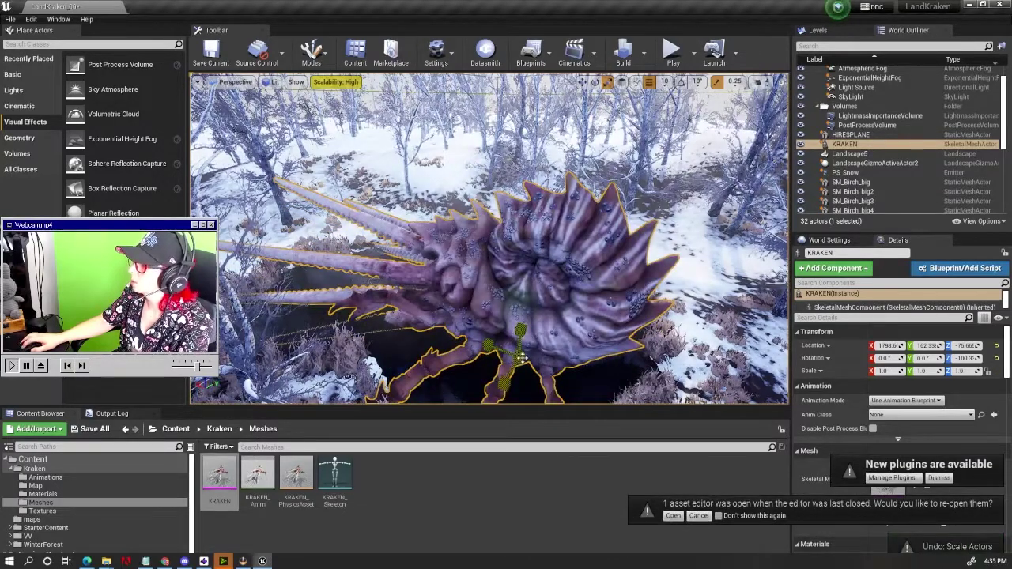
pyautogui.hotkey('ctrl', 'y')
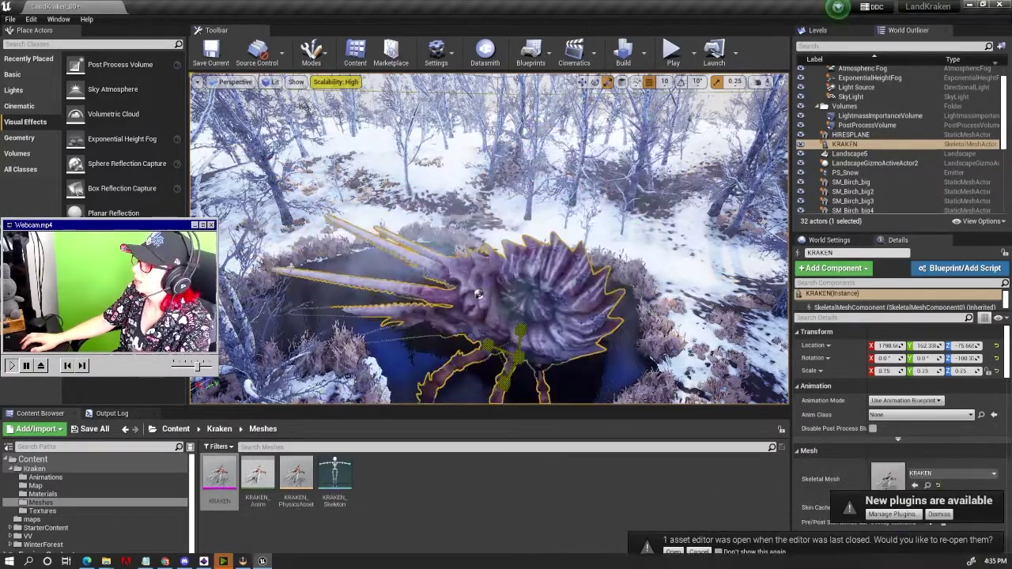
pyautogui.keyDown('alt'); pyautogui.moveTo(513, 360); pyautogui.dragTo(553, 426); pyautogui.keyUp('alt')
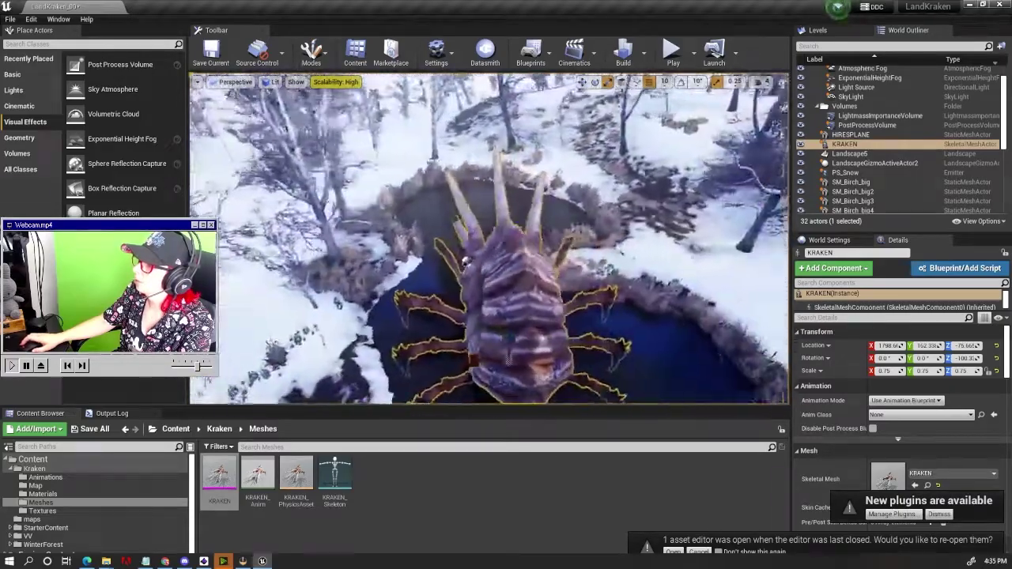
pyautogui.moveTo(522, 348)
pyautogui.keyDown('alt'); pyautogui.mouseDown()
pyautogui.moveTo(534, 335)
pyautogui.moveTo(515, 315)
pyautogui.mouseUp(); pyautogui.keyUp('alt')
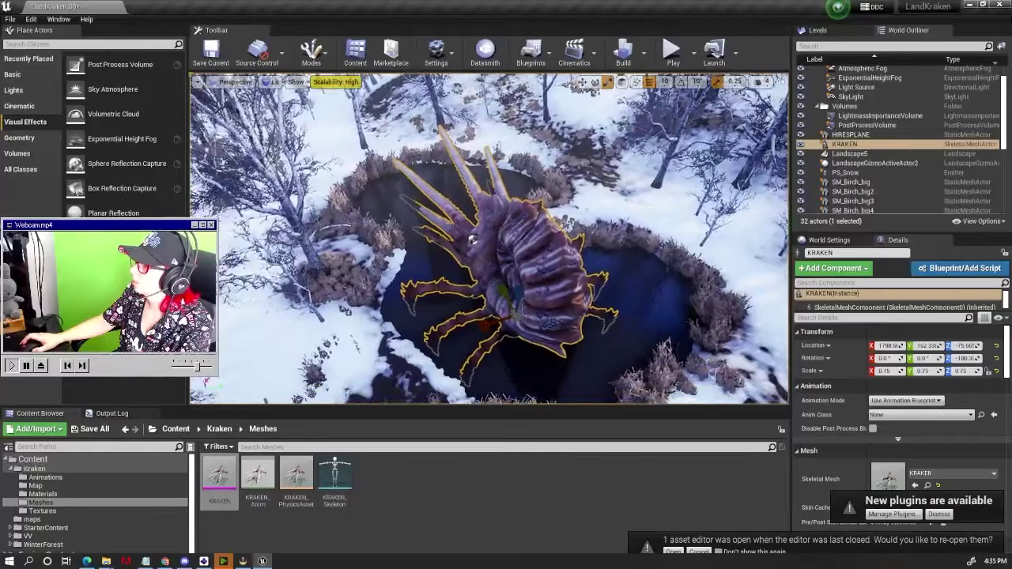
# Step: Rotate the Kraken, move it across the pond, and resize it to about 0.88 scale
pyautogui.moveTo(498, 366)
pyautogui.mouseDown()
pyautogui.moveTo(553, 372)
pyautogui.moveTo(539, 372)
pyautogui.mouseUp()
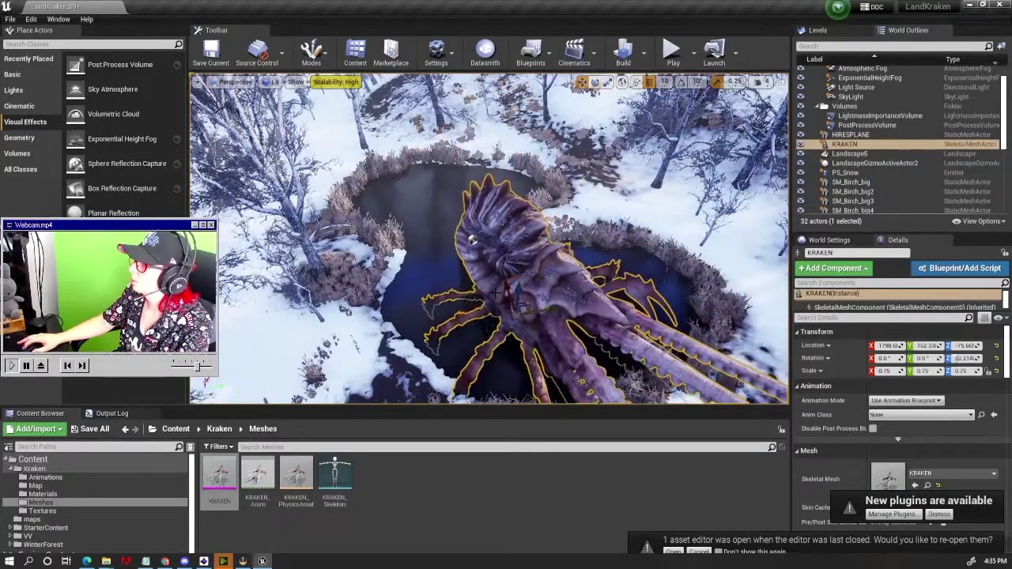
pyautogui.moveTo(496, 292); pyautogui.dragTo(391, 183)
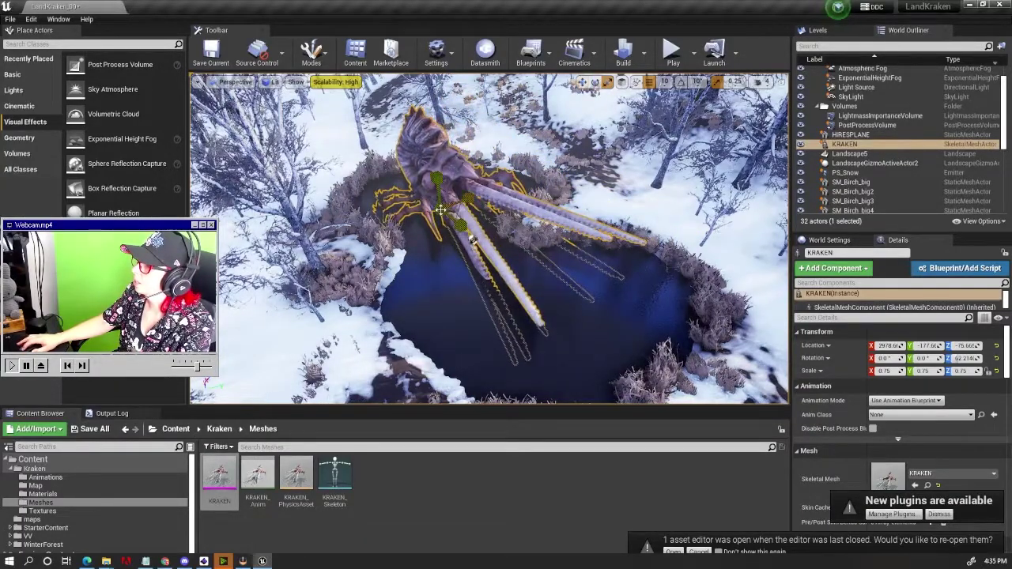
pyautogui.moveTo(441, 209)
pyautogui.mouseDown()
pyautogui.moveTo(467, 198)
pyautogui.moveTo(474, 237)
pyautogui.mouseUp()
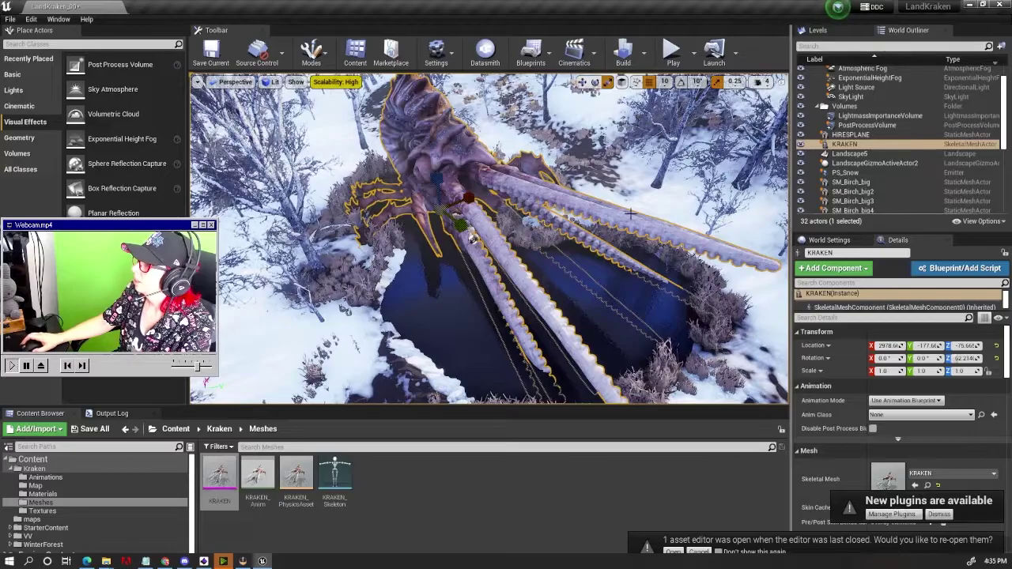
pyautogui.moveTo(475, 238); pyautogui.dragTo(495, 314, button='right')
pyautogui.moveTo(494, 314); pyautogui.dragTo(739, 69)
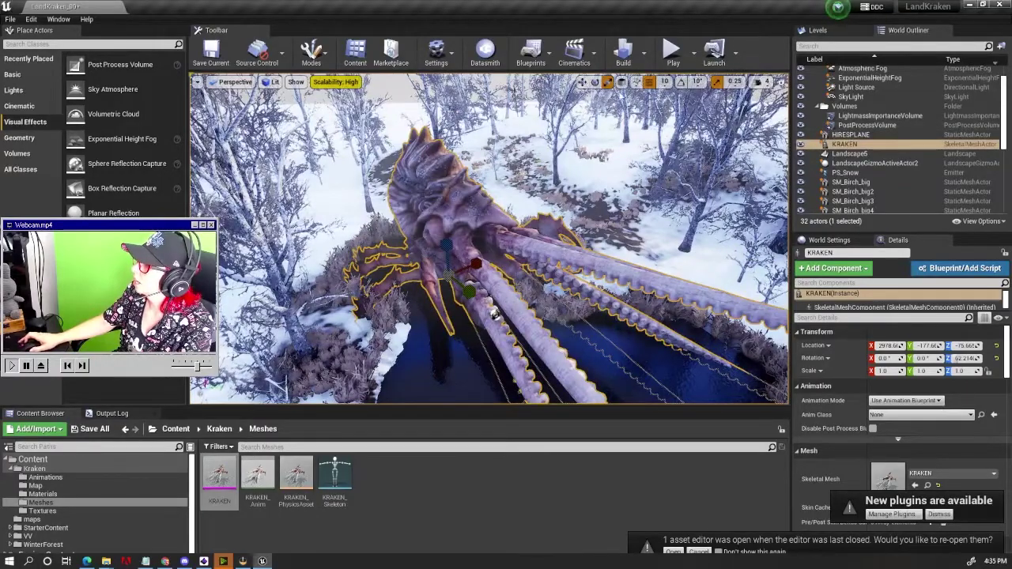
pyautogui.moveTo(490, 237)
pyautogui.mouseDown(button='right')
pyautogui.moveTo(380, 245)
pyautogui.moveTo(443, 237)
pyautogui.mouseUp(button='right')
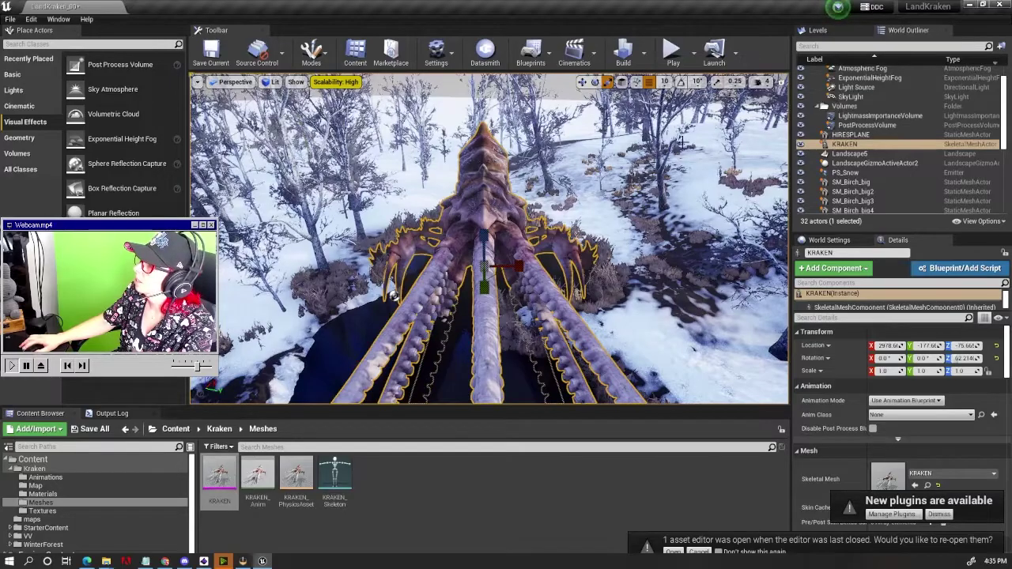
pyautogui.moveTo(480, 269)
pyautogui.mouseDown()
pyautogui.moveTo(473, 278)
pyautogui.moveTo(600, 277)
pyautogui.moveTo(506, 269)
pyautogui.moveTo(512, 277)
pyautogui.mouseUp()
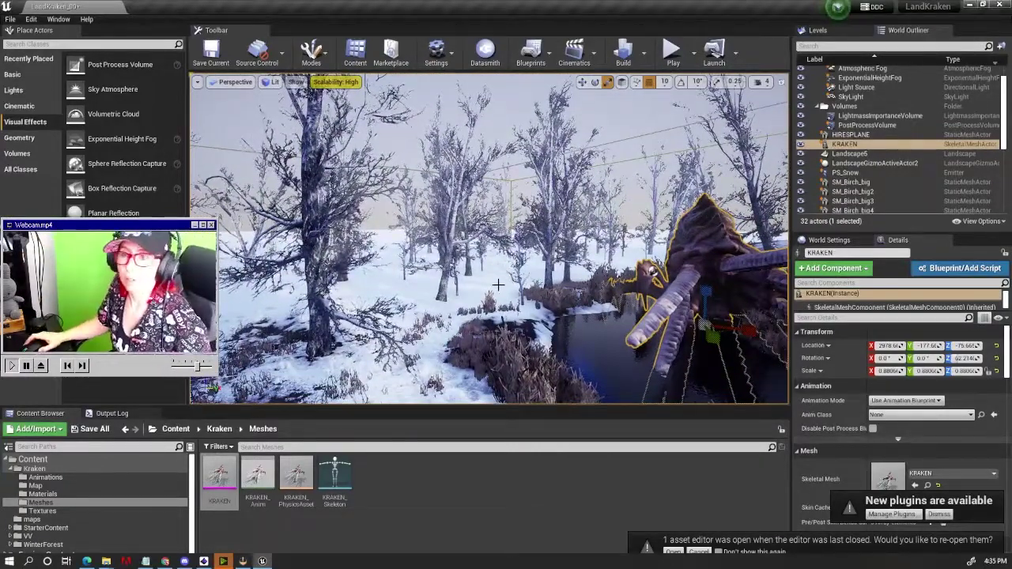
# Step: Switch the KRAKEN's Animation Mode from Use Animation Blueprint to Use Animation Asset
pyautogui.moveTo(498, 285)
pyautogui.keyDown('alt'); pyautogui.mouseDown()
pyautogui.moveTo(348, 286)
pyautogui.moveTo(481, 240)
pyautogui.mouseUp(); pyautogui.keyUp('alt')
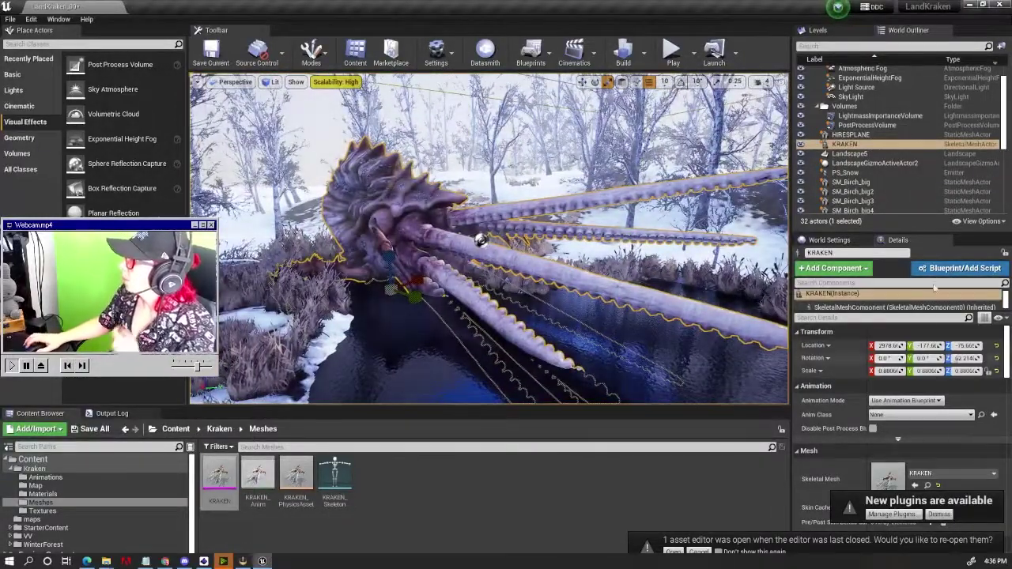
pyautogui.scroll(-2, 977, 338)
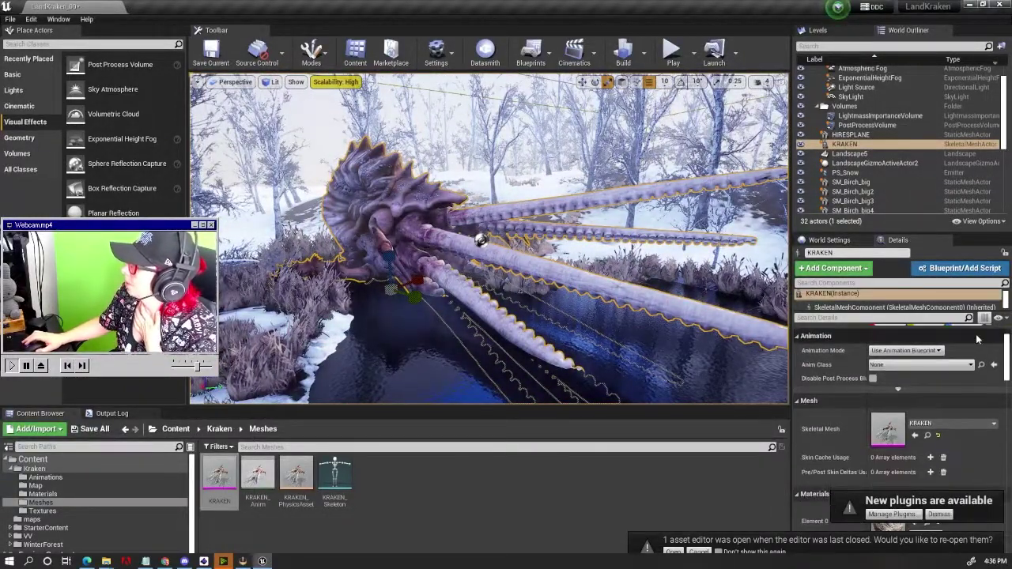
pyautogui.scroll(2, 872, 405)
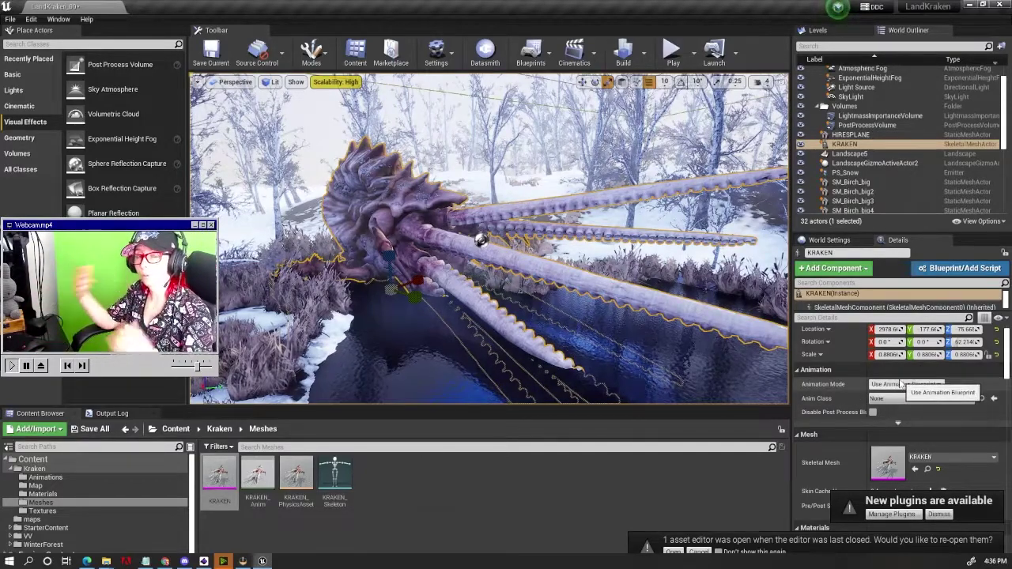
pyautogui.click(905, 384)
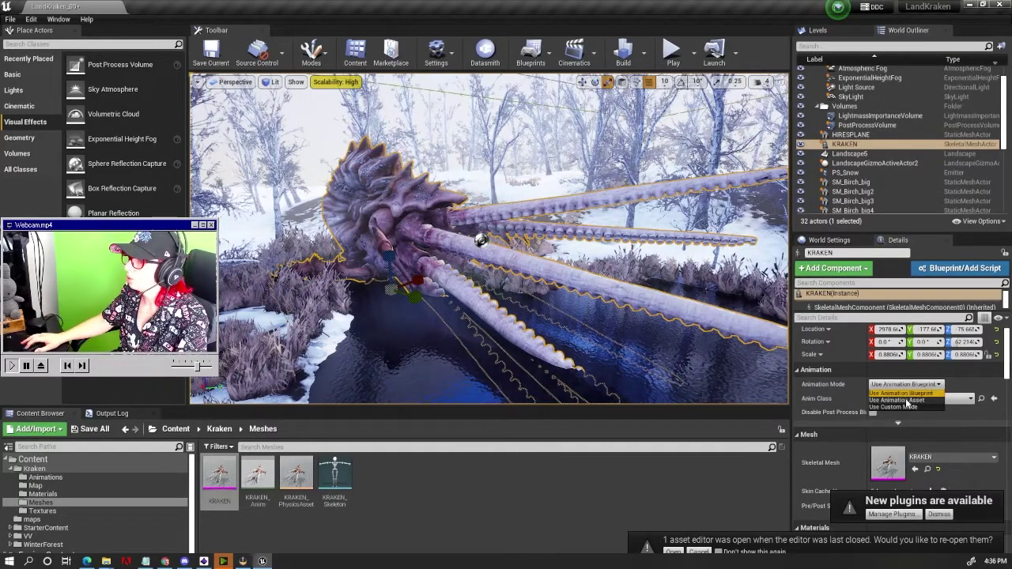
pyautogui.click(905, 401)
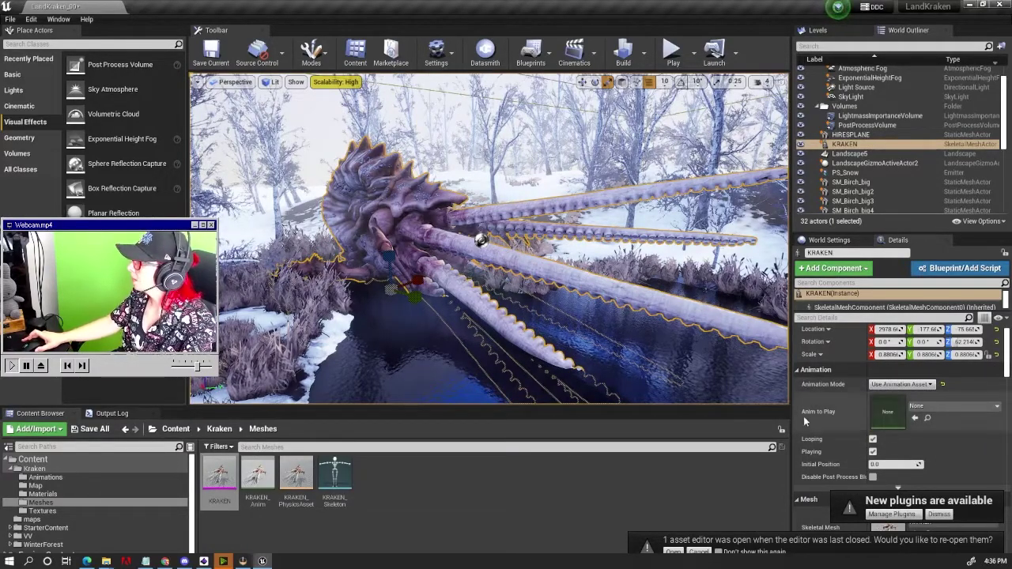
pyautogui.click(976, 408)
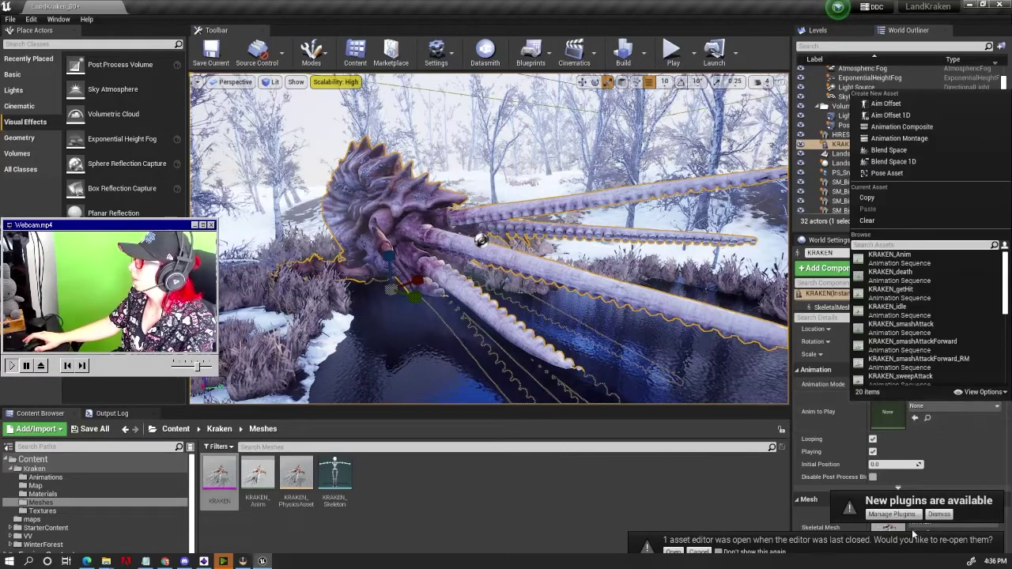
pyautogui.scroll(-5, 928, 291)
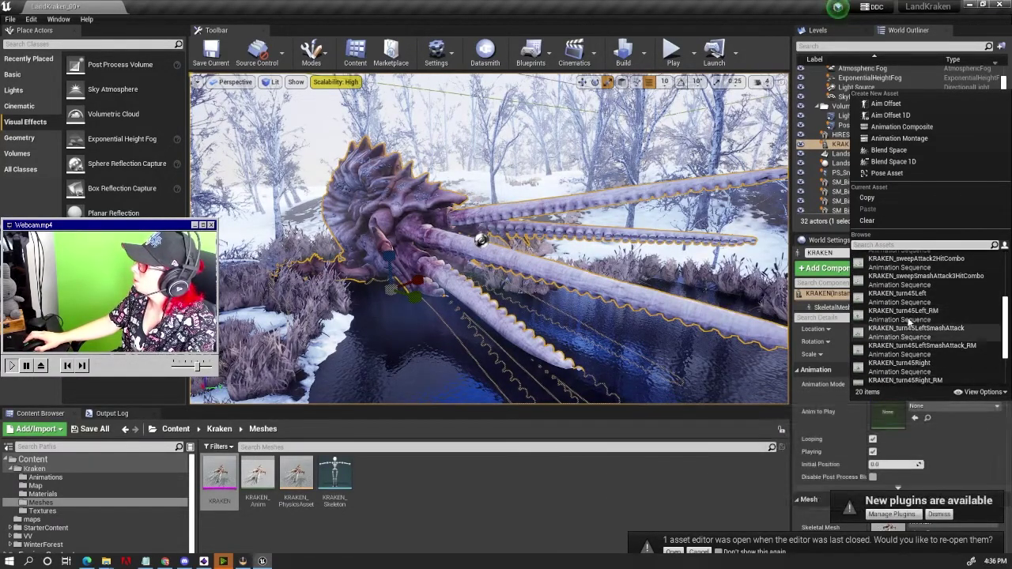
pyautogui.scroll(3, 925, 356)
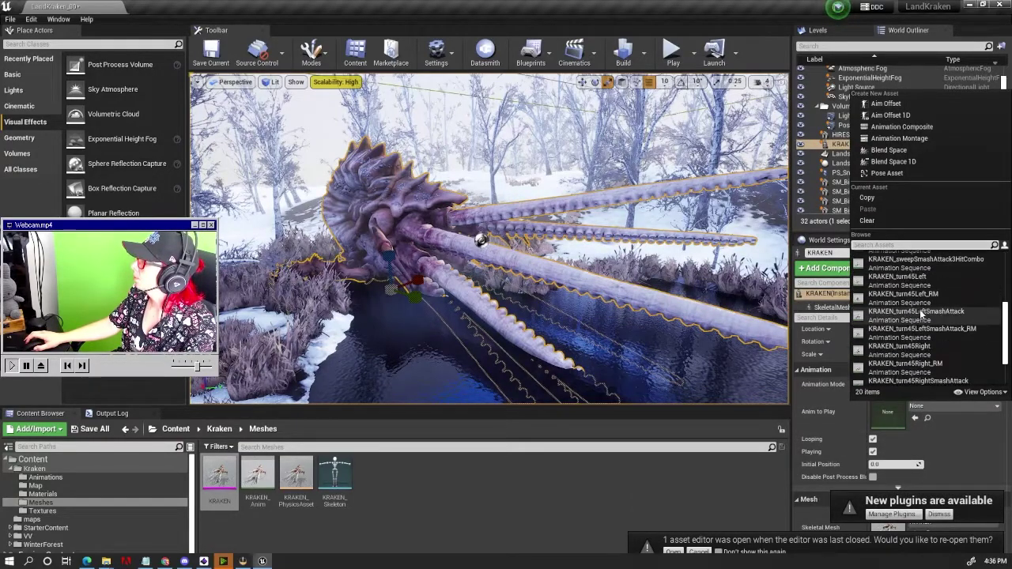
pyautogui.click(909, 311)
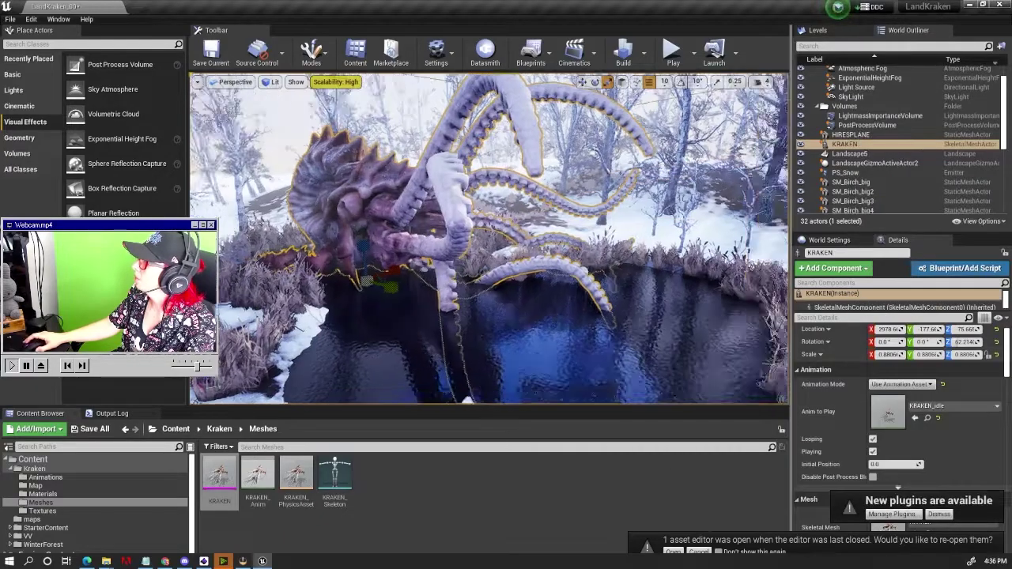
pyautogui.scroll(-10, 489, 237)
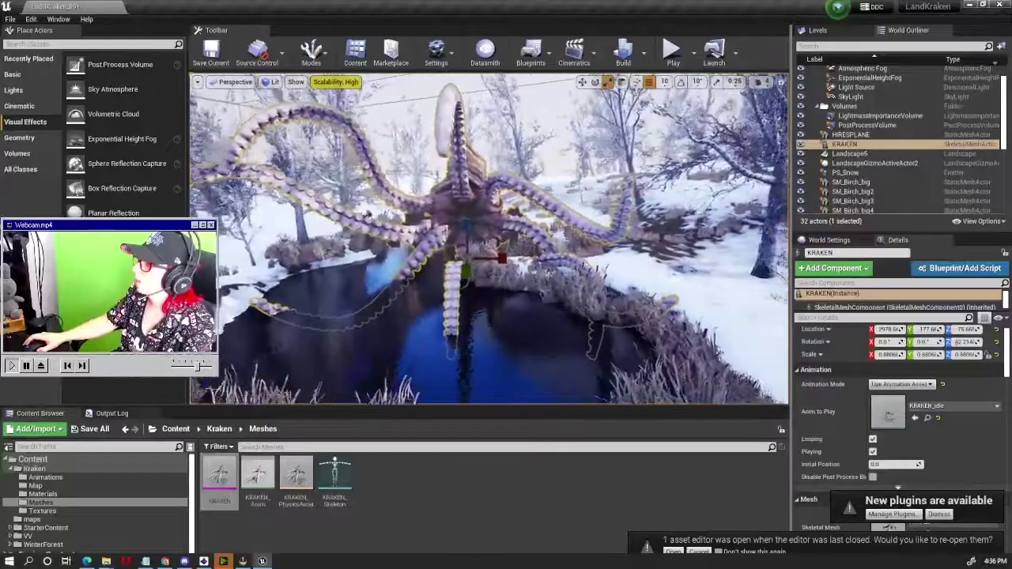
pyautogui.scroll(-3, 515, 258)
pyautogui.moveTo(529, 267); pyautogui.dragTo(554, 251)
pyautogui.moveTo(524, 272); pyautogui.dragTo(475, 197, button='right')
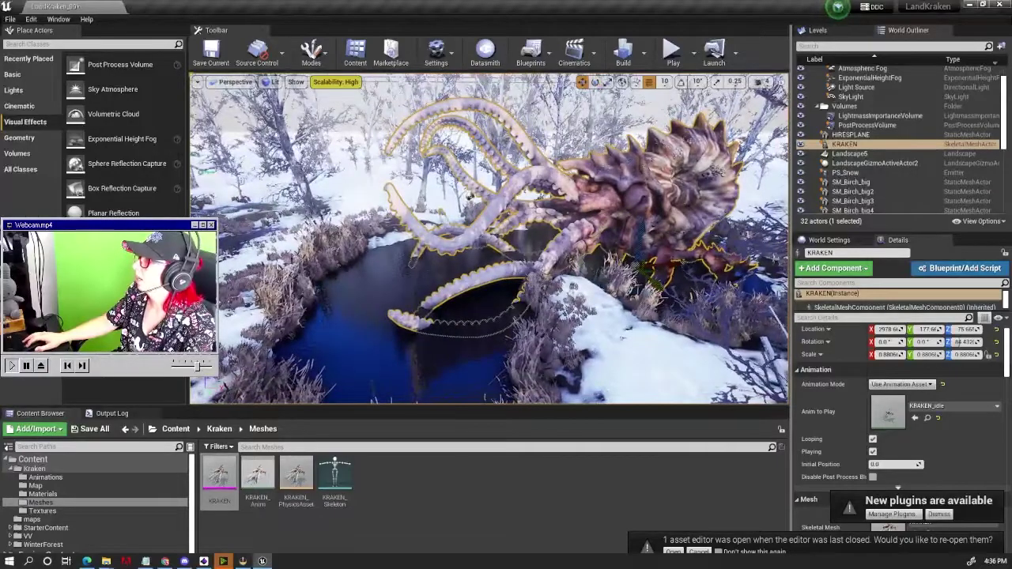
pyautogui.moveTo(474, 198); pyautogui.dragTo(506, 205, button='right')
pyautogui.moveTo(601, 253); pyautogui.dragTo(620, 260)
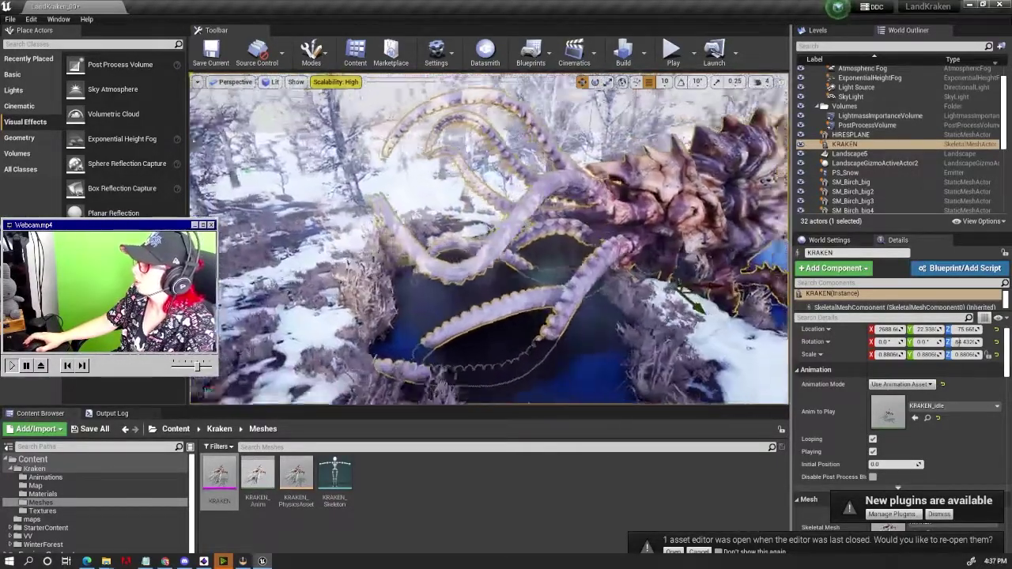
pyautogui.moveTo(609, 242); pyautogui.dragTo(554, 238, button='right')
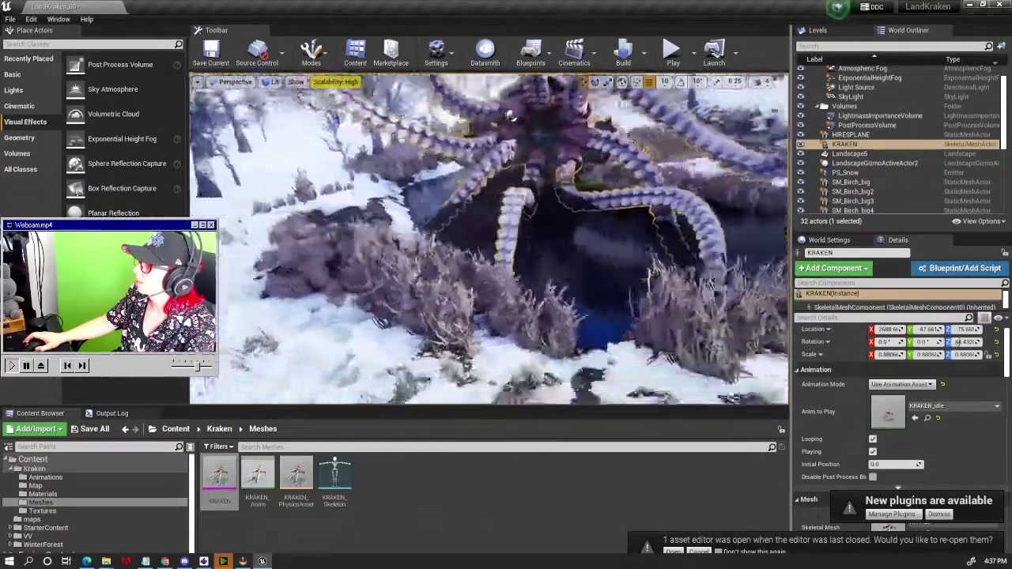
pyautogui.moveTo(512, 117)
pyautogui.mouseDown(button='right')
pyautogui.moveTo(534, 136)
pyautogui.moveTo(561, 109)
pyautogui.mouseUp(button='right')
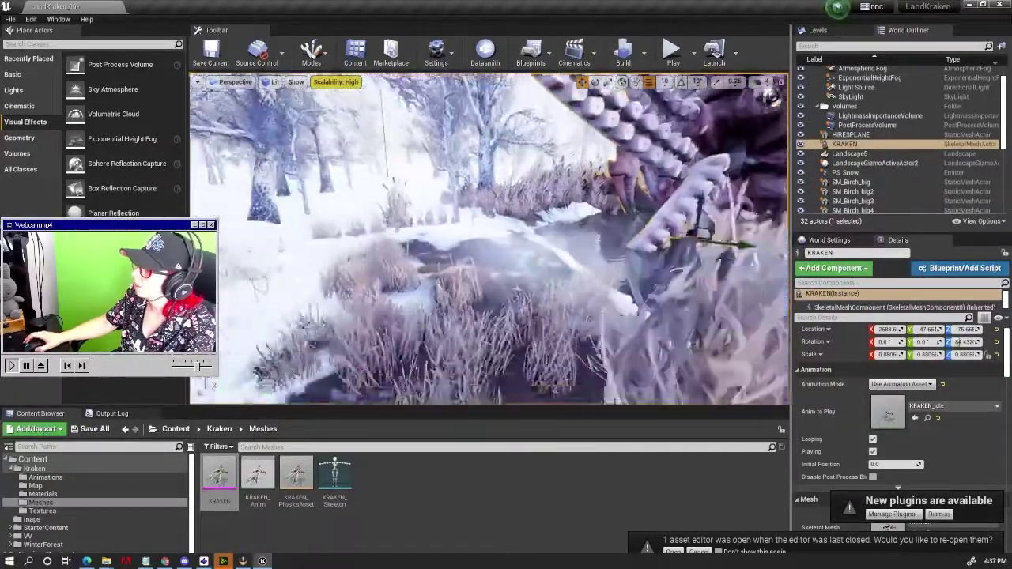
# Step: Tilt the kraken slightly with the rotate gizmo, then deselect it by clicking the sky
pyautogui.moveTo(561, 110); pyautogui.dragTo(545, 118, button='right')
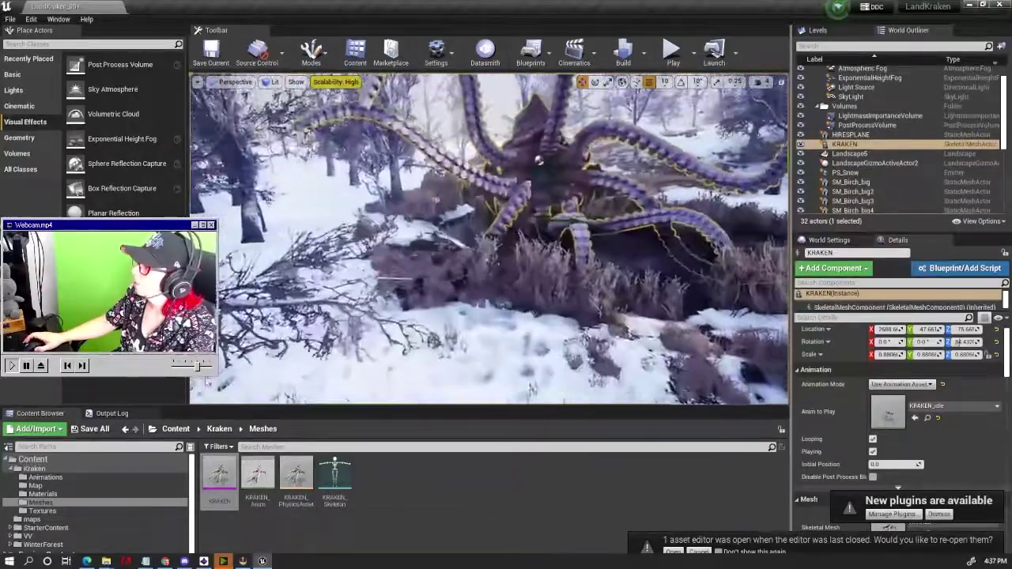
pyautogui.scroll(3, 538, 162)
pyautogui.press('e')
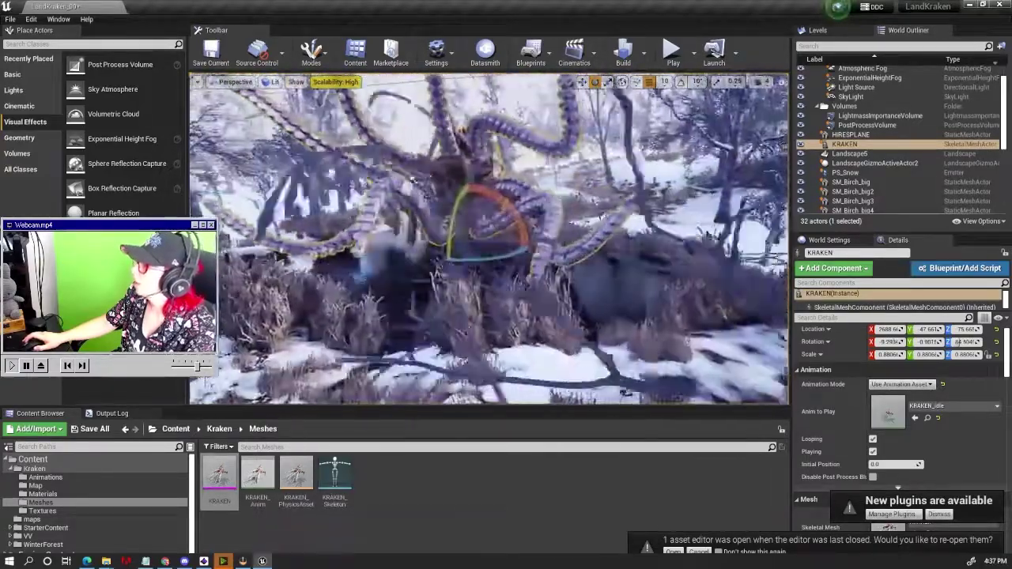
pyautogui.moveTo(491, 237); pyautogui.dragTo(443, 253, button='right')
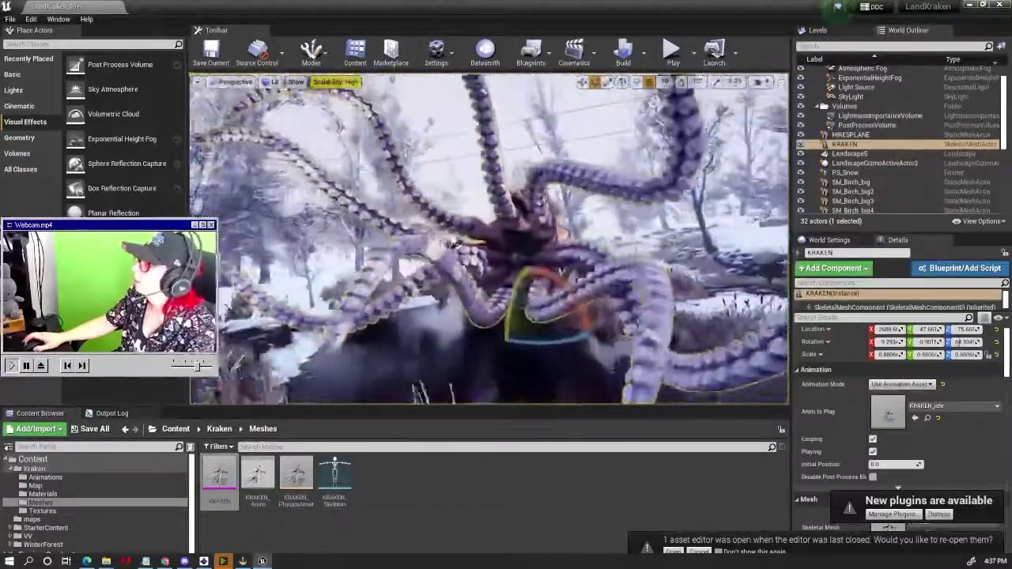
pyautogui.moveTo(490, 237)
pyautogui.mouseDown(button='right')
pyautogui.moveTo(506, 237)
pyautogui.moveTo(474, 241)
pyautogui.moveTo(506, 237)
pyautogui.mouseUp(button='right')
pyautogui.click(547, 95)
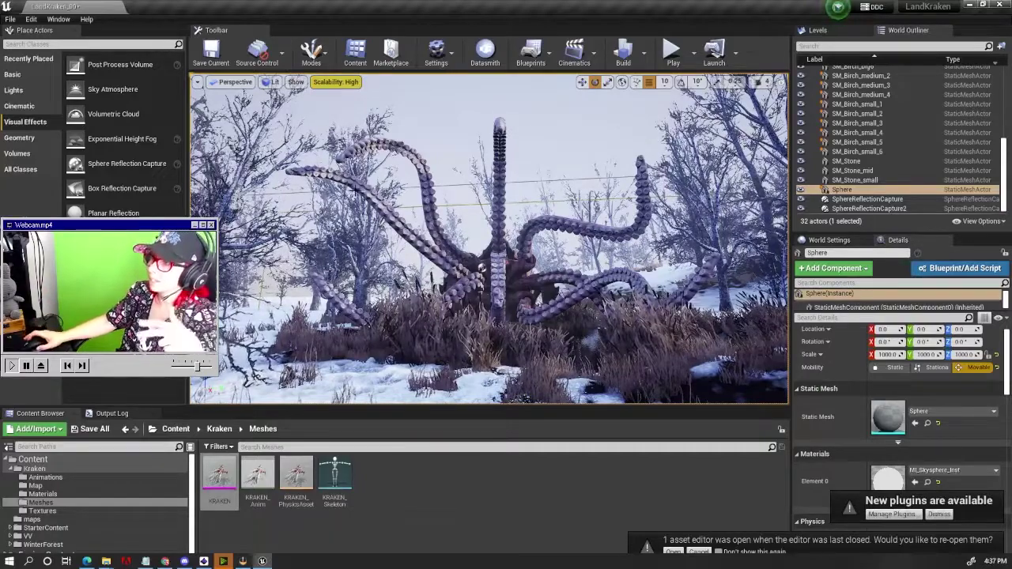
# Step: Exit the Unreal Editor via File > Exit, closing the kraken project
pyautogui.click(29, 19)
pyautogui.press('Escape')
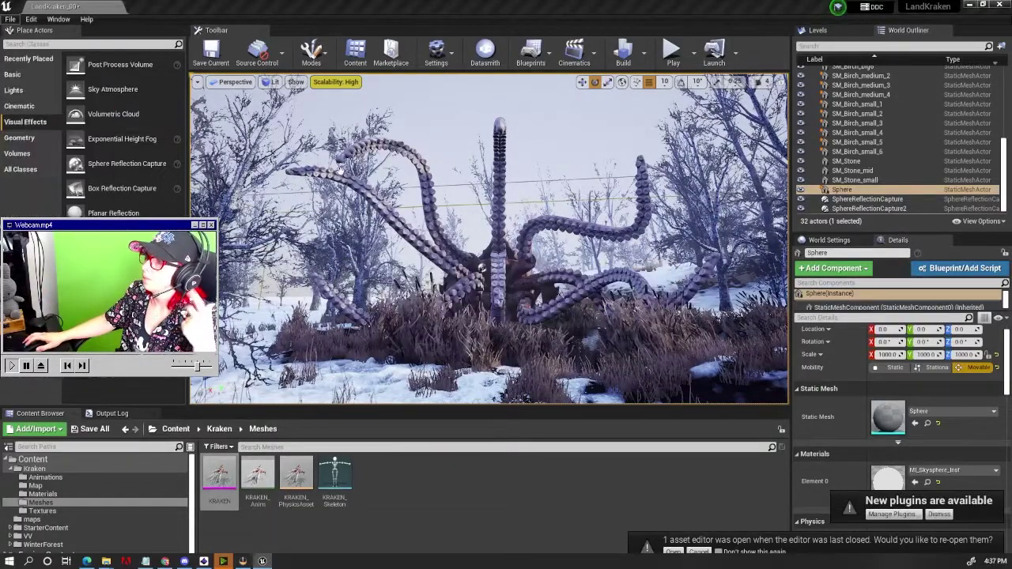
pyautogui.click(12, 19)
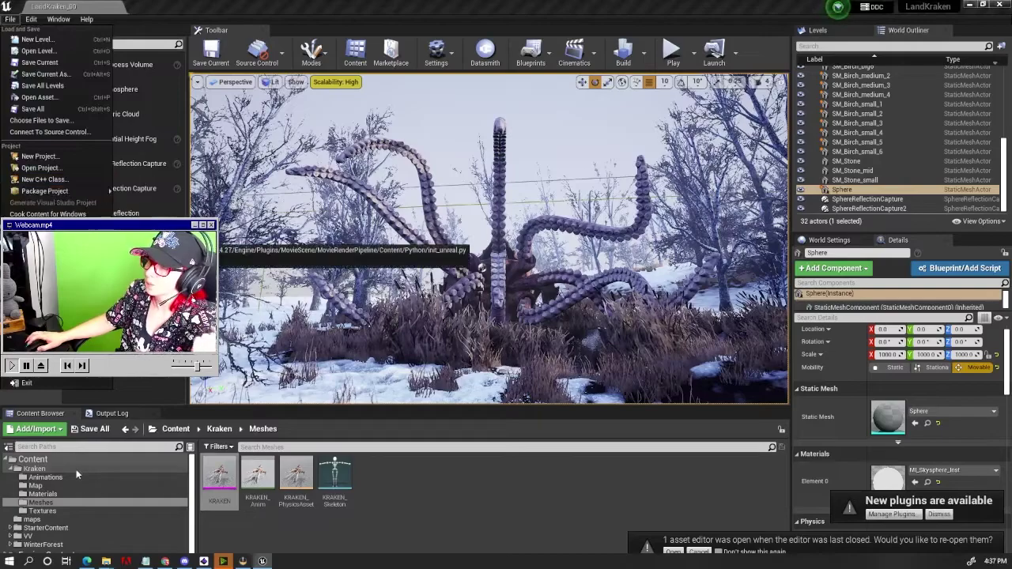
pyautogui.click(48, 383)
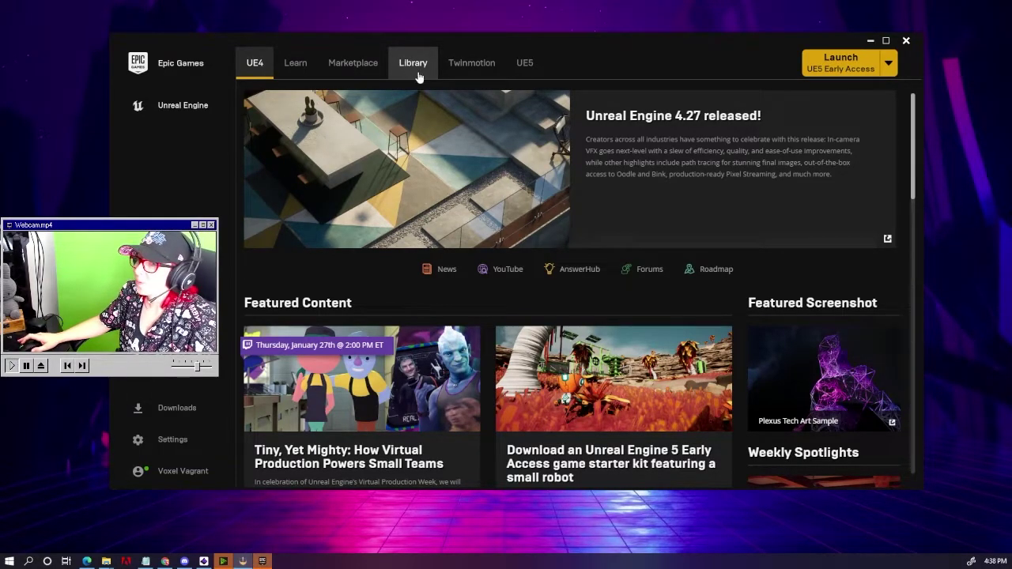
# Step: Launch the CrusControl project from My Projects in the Launcher's Library
pyautogui.click(434, 66)
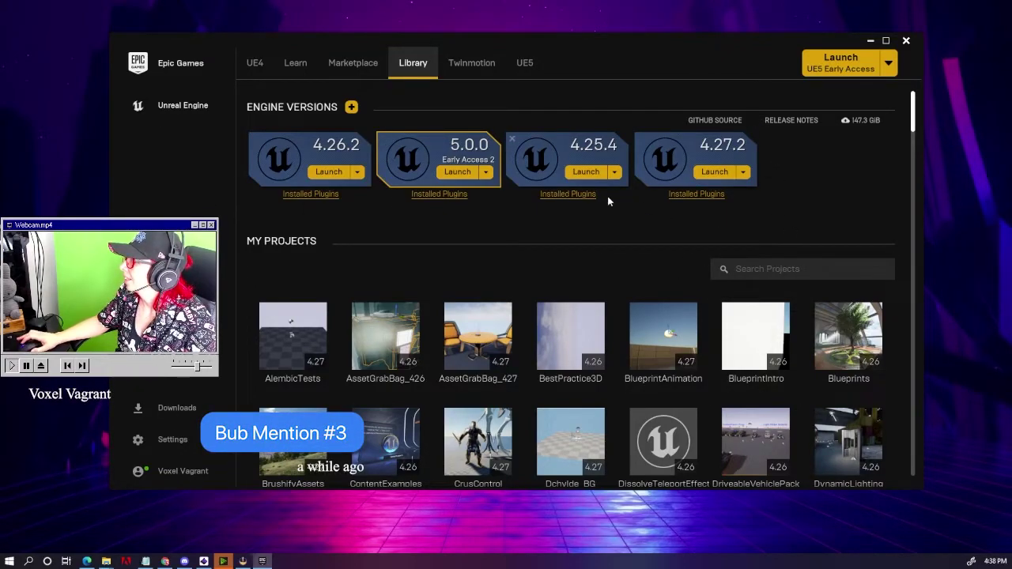
pyautogui.scroll(-1, 727, 90)
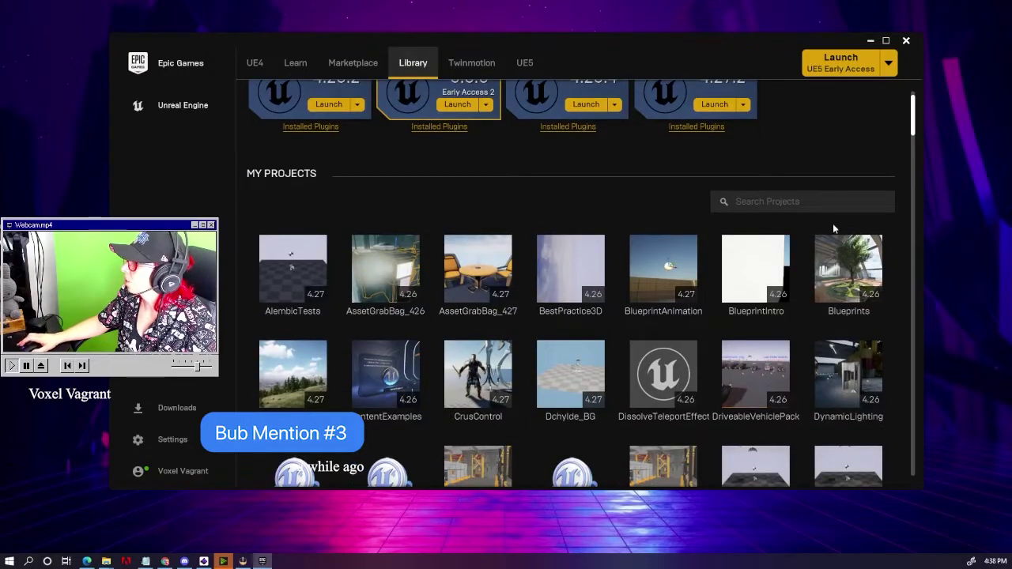
pyautogui.doubleClick(477, 378)
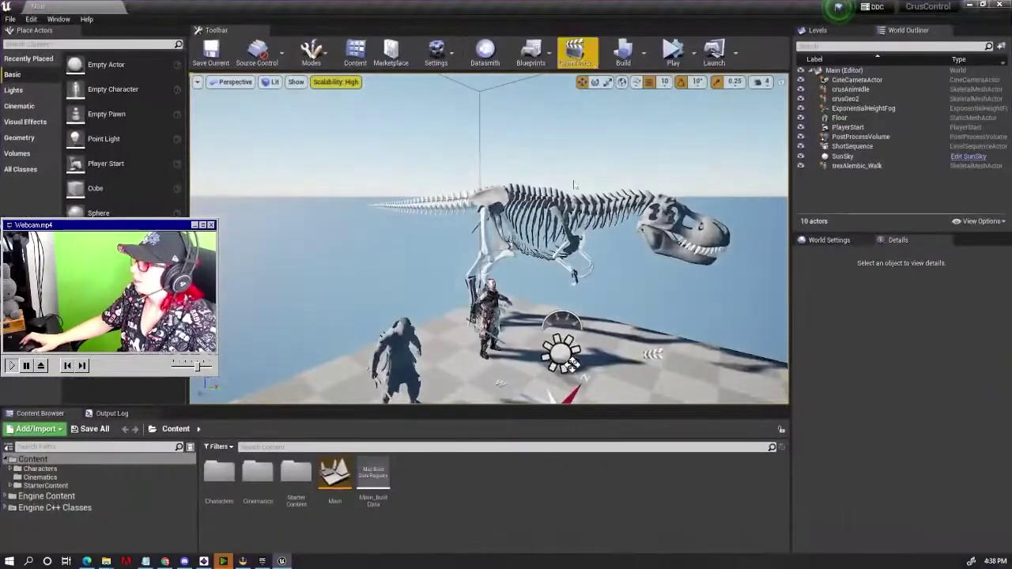
# Step: Select the armoured knight crusGeo2 and orbit to view it from behind
pyautogui.moveTo(574, 185); pyautogui.dragTo(577, 230, button='right')
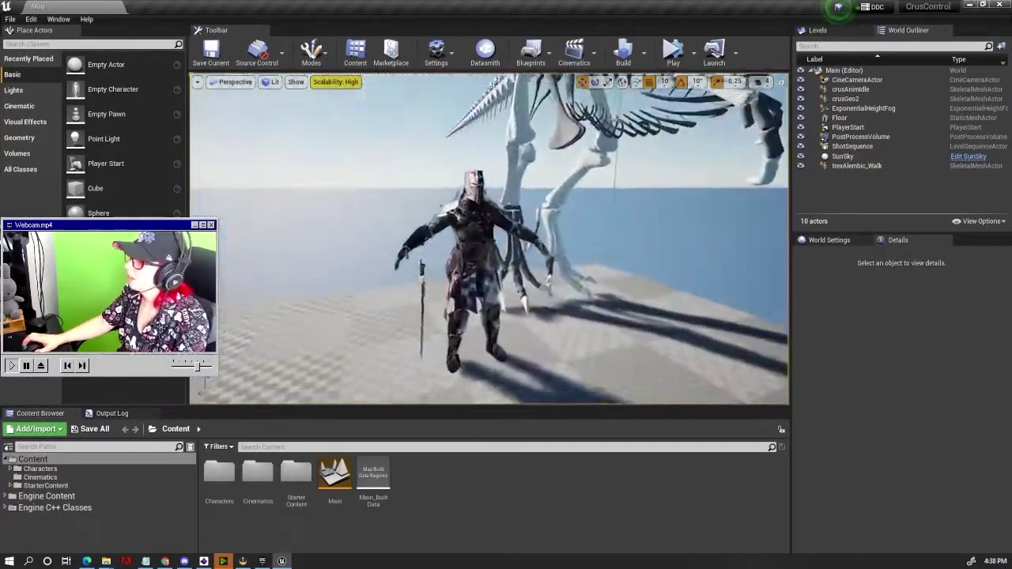
pyautogui.click(486, 261)
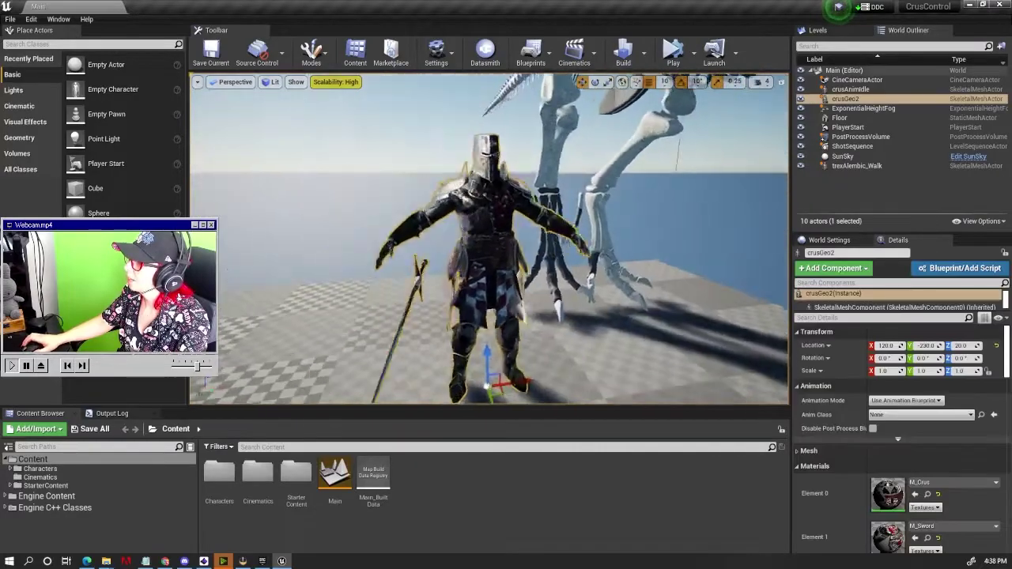
pyautogui.keyDown('alt'); pyautogui.moveTo(490, 237); pyautogui.dragTo(759, 238); pyautogui.keyUp('alt')
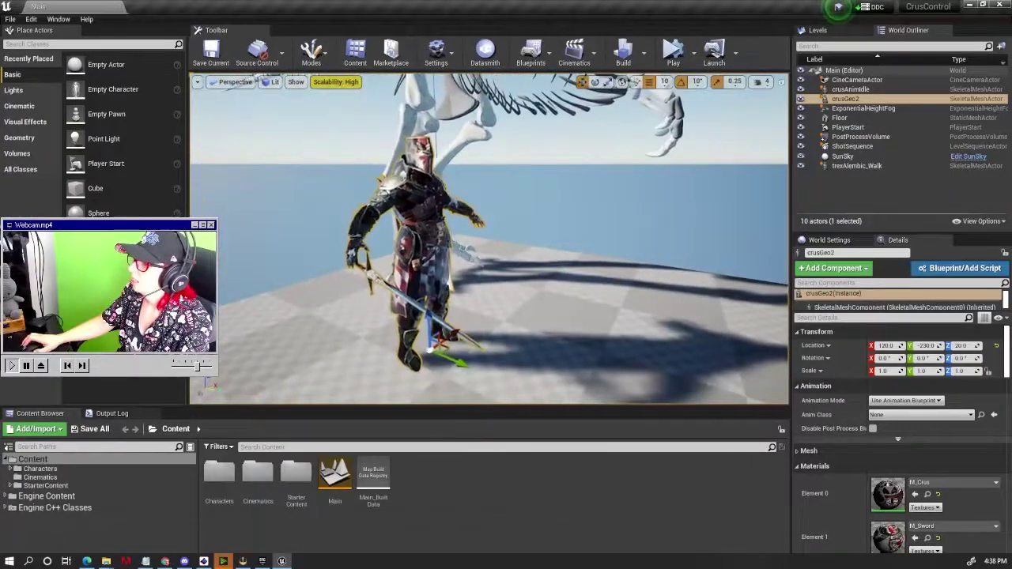
# Step: Browse Content > Characters > Meshes and the materials M_Crus, M_Rex and M_Sword
pyautogui.click(211, 480)
pyautogui.doubleClick(211, 479)
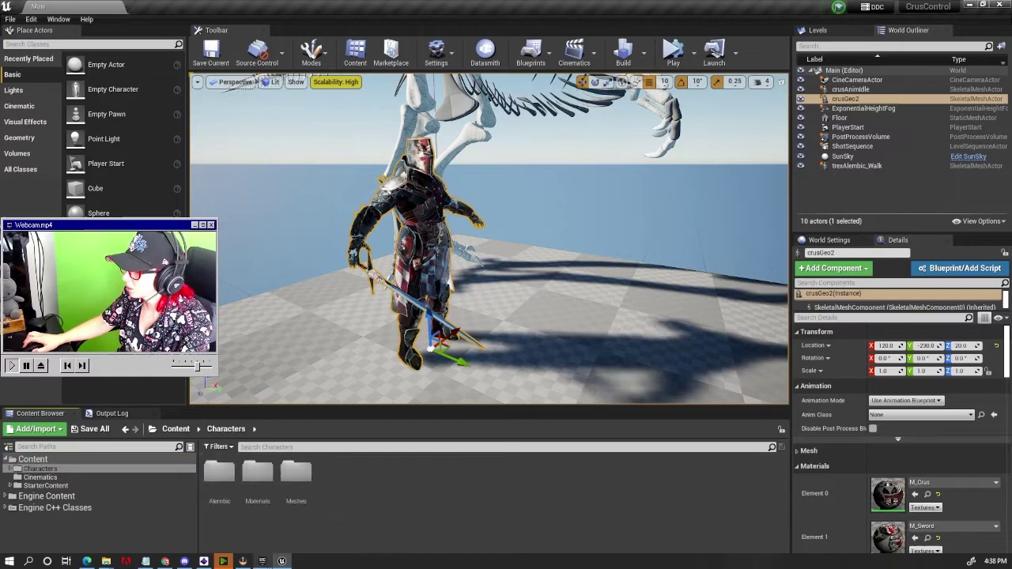
pyautogui.doubleClick(294, 474)
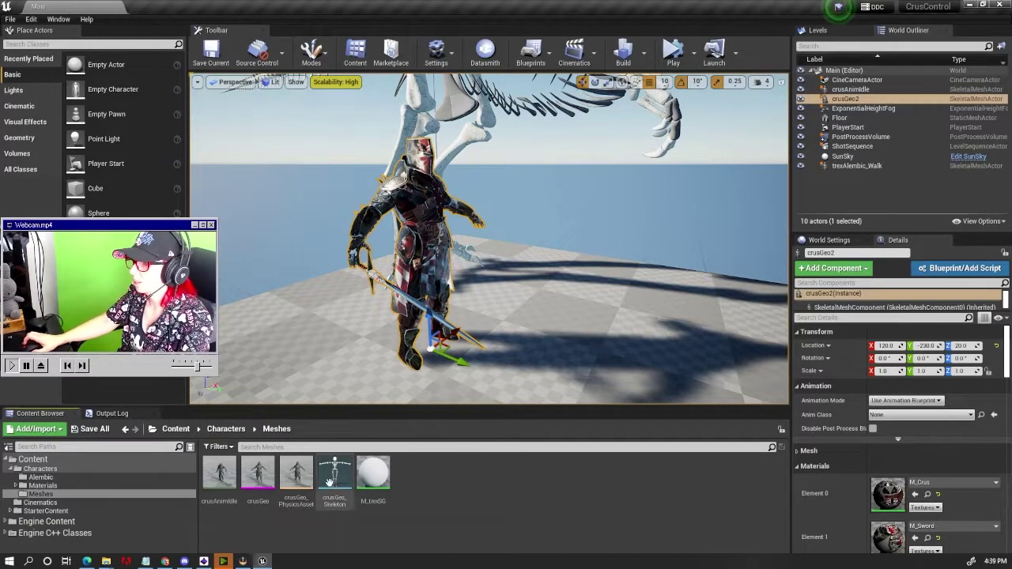
pyautogui.click(40, 486)
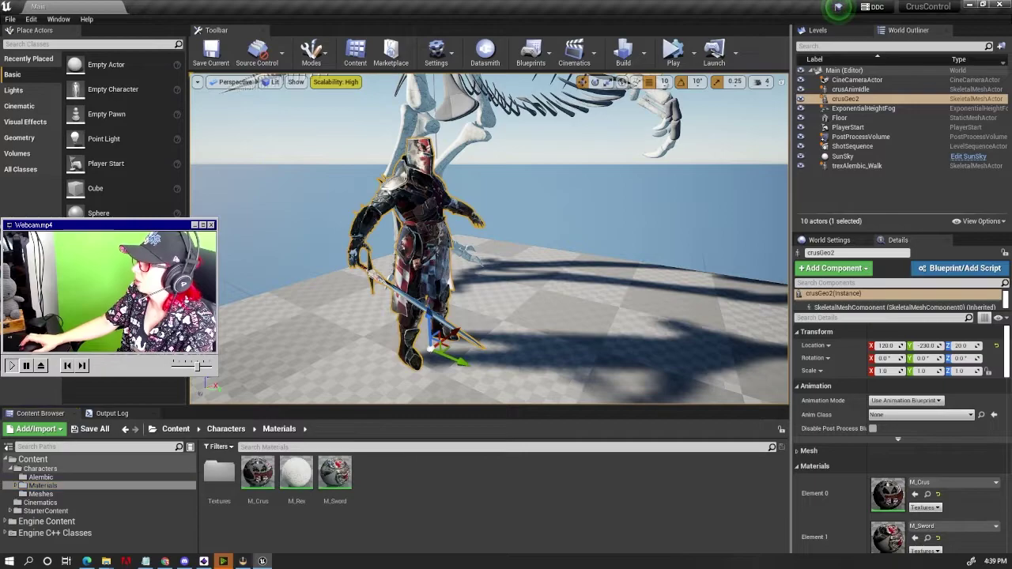
# Step: Inspect crusGeo2's context actions in viewport and World Outliner, then return to top-level Content
pyautogui.rightClick(425, 184)
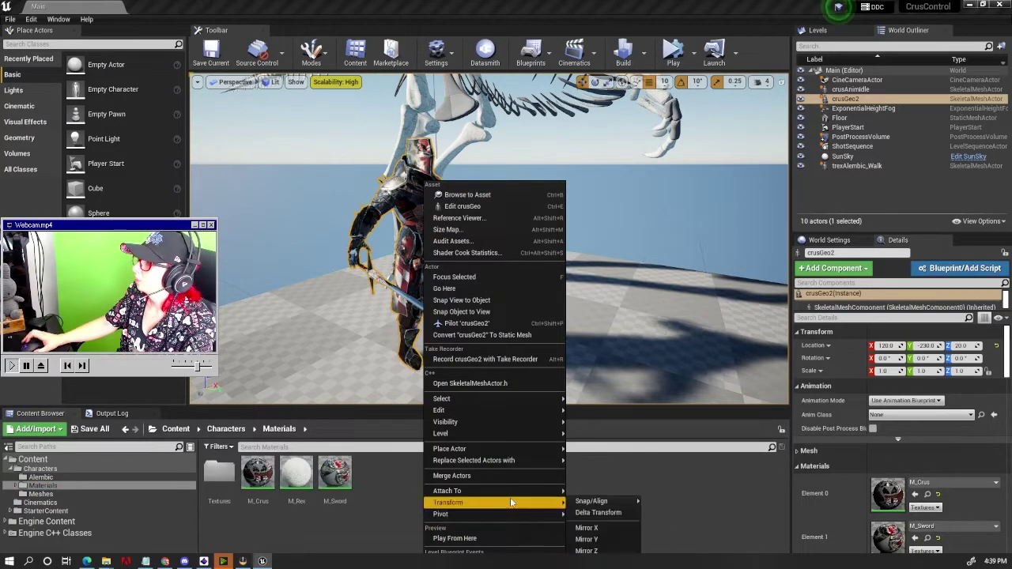
pyautogui.moveTo(527, 504)
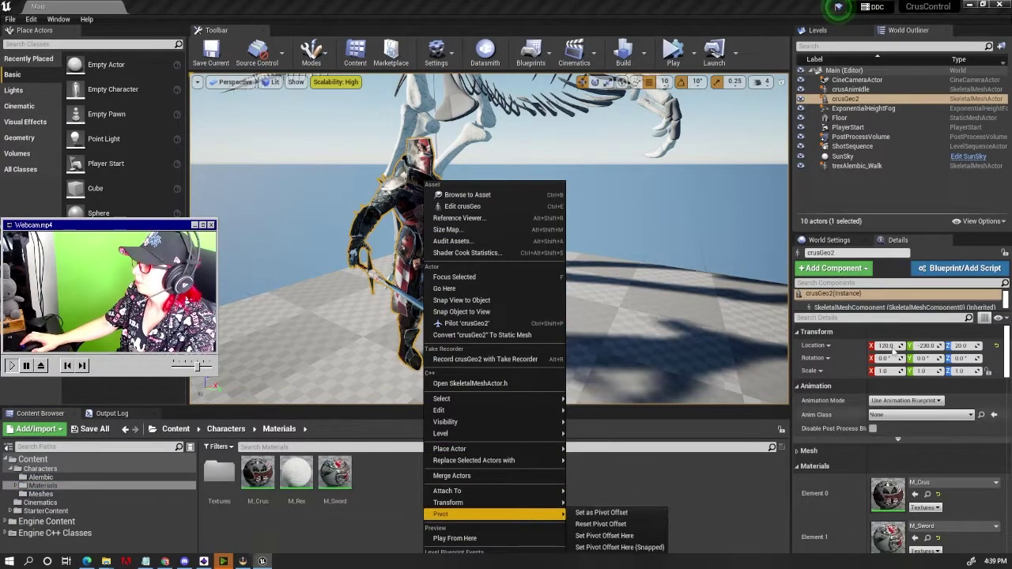
pyautogui.rightClick(862, 101)
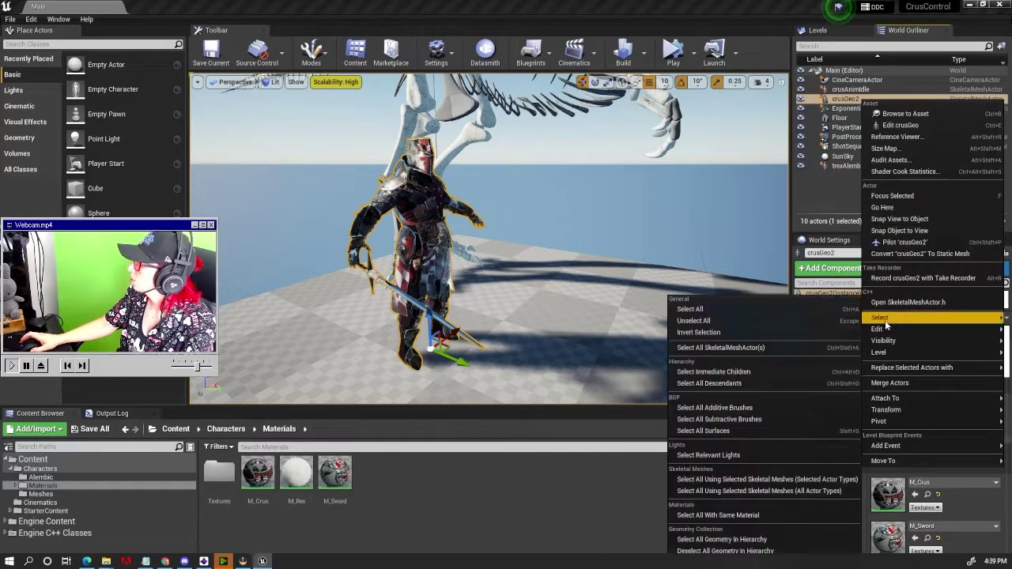
pyautogui.moveTo(553, 237); pyautogui.dragTo(506, 253, button='right')
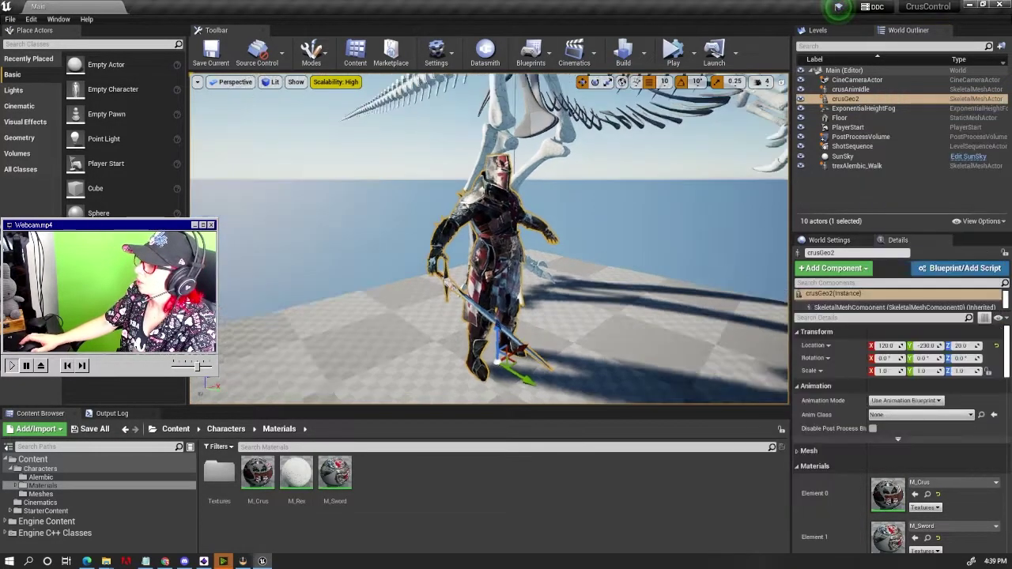
pyautogui.moveTo(434, 213); pyautogui.dragTo(443, 225, button='right')
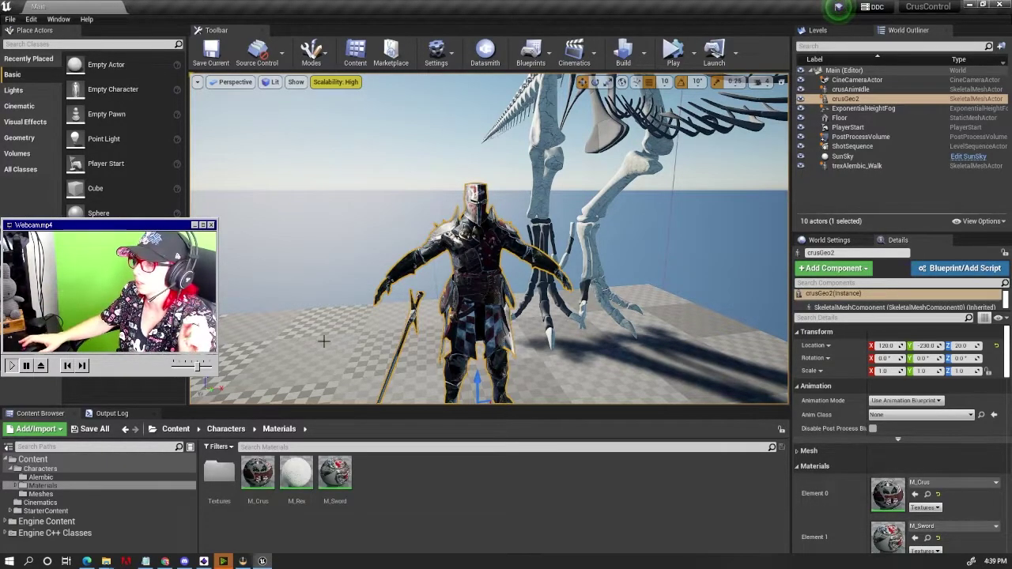
pyautogui.click(33, 460)
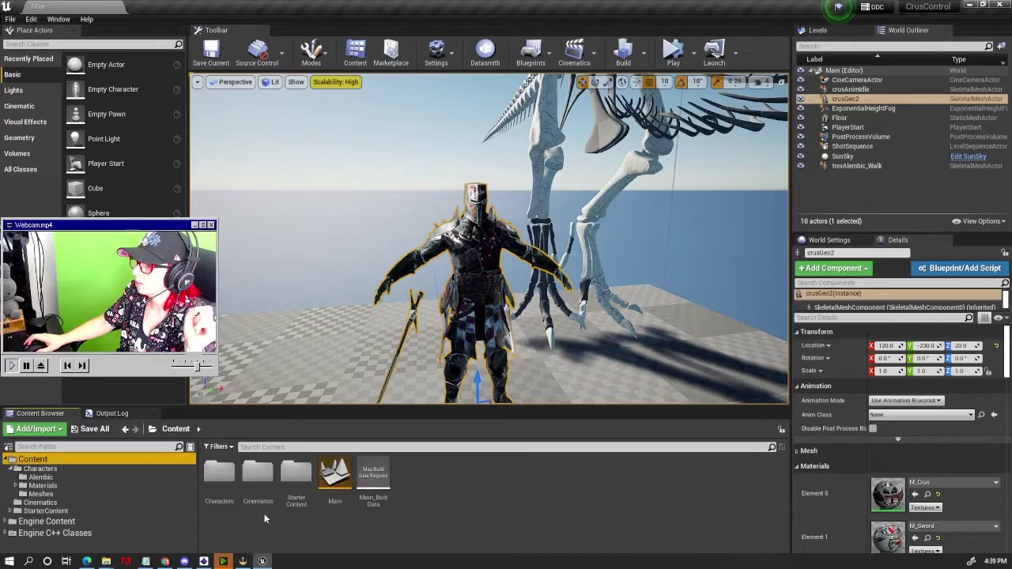
# Step: In Characters > Meshes, select crusAnimIdle through crusGeo_Skeleton
pyautogui.doubleClick(224, 485)
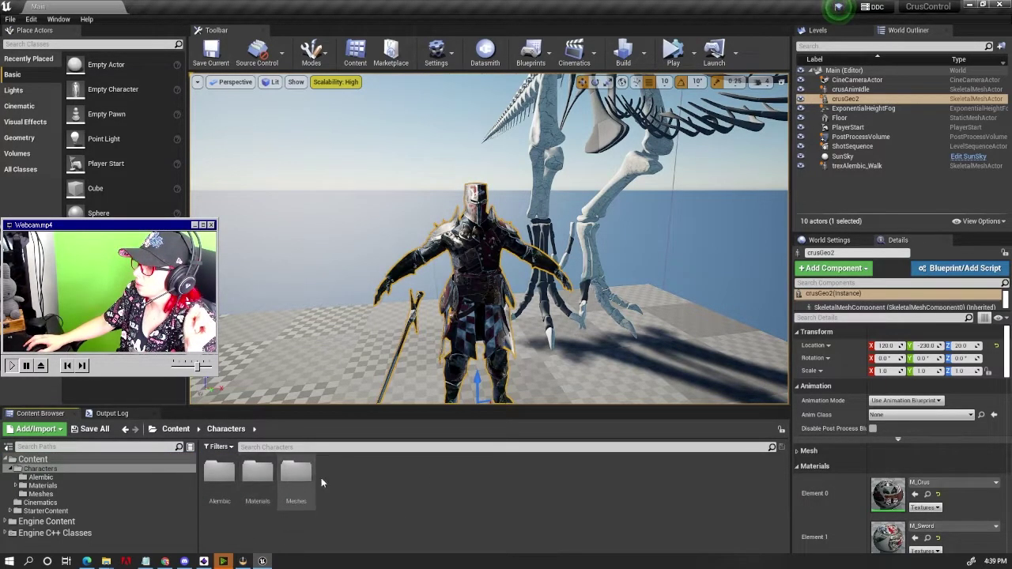
pyautogui.doubleClick(296, 472)
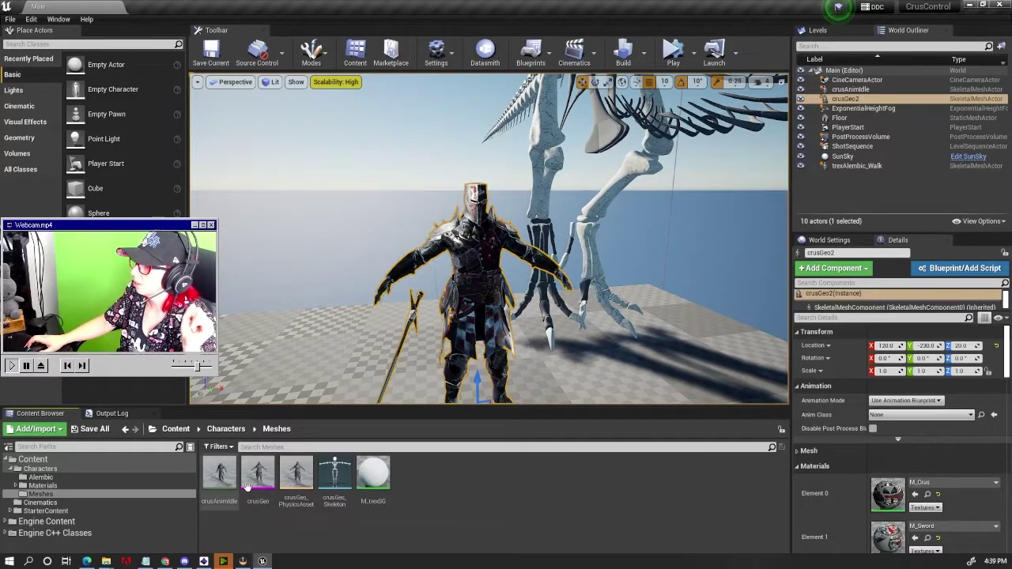
pyautogui.click(221, 479)
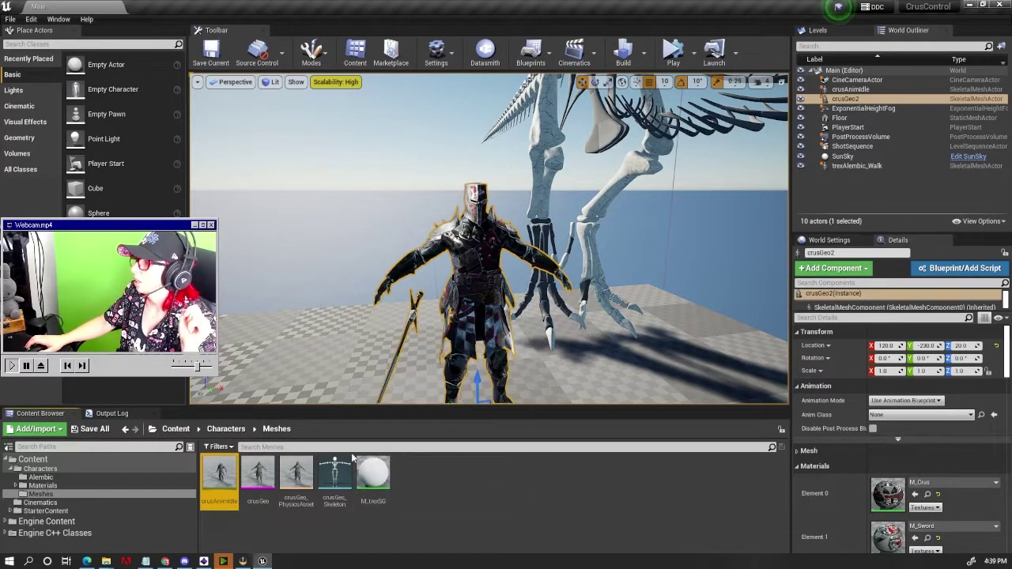
pyautogui.click(371, 494)
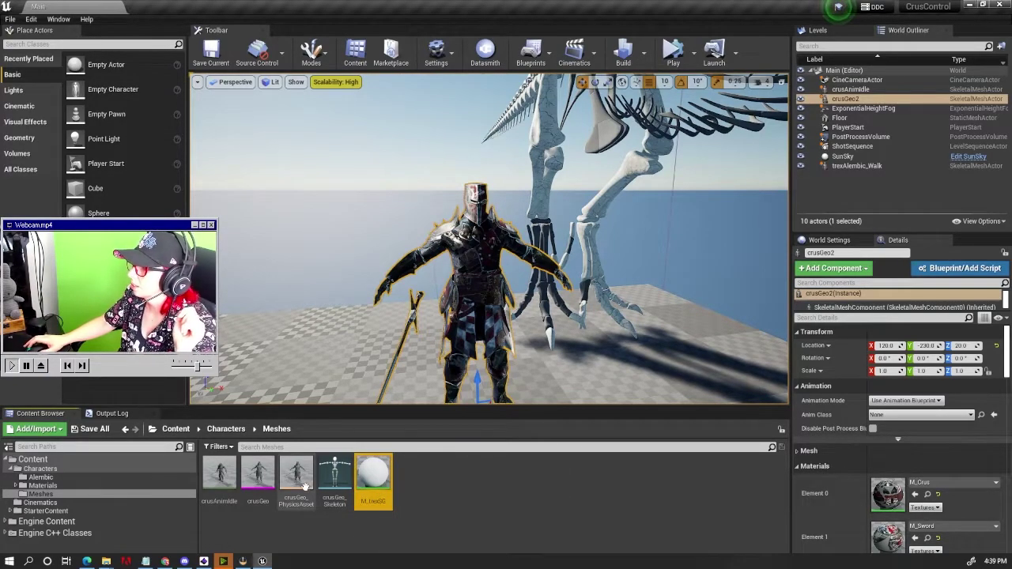
pyautogui.click(220, 476)
pyautogui.keyDown('shift'); pyautogui.click(338, 504); pyautogui.keyUp('shift')
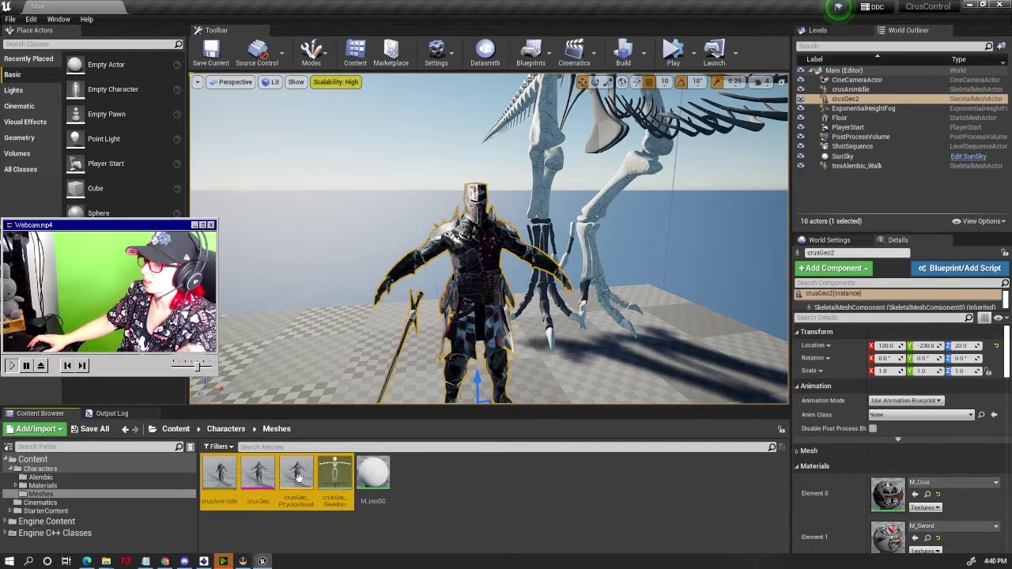
# Step: Select the crusAnimIdle knight, focus it with F, and move the camera in closer
pyautogui.moveTo(526, 268); pyautogui.dragTo(514, 316)
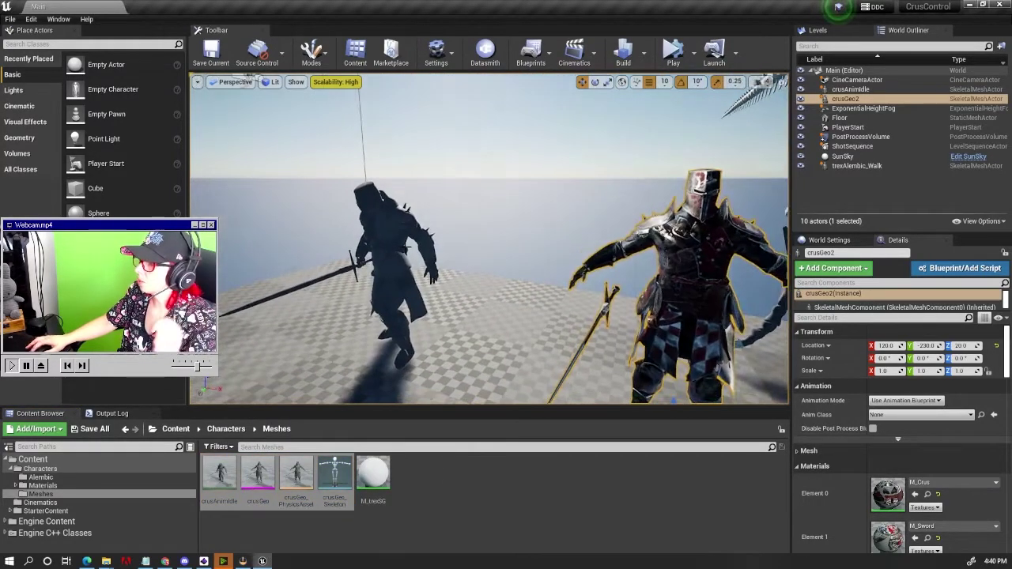
pyautogui.click(395, 333)
pyautogui.press('f')
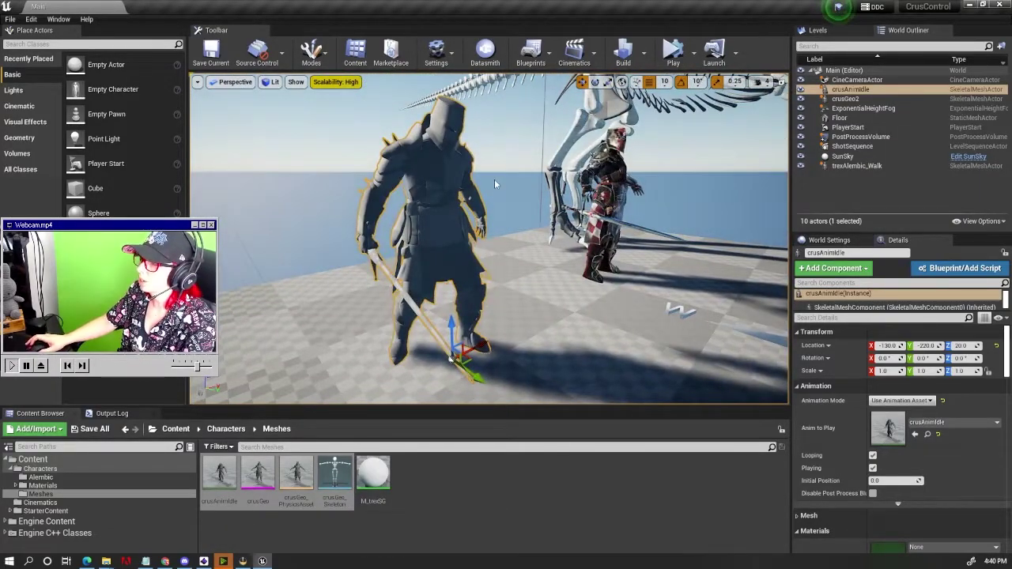
pyautogui.moveTo(495, 185); pyautogui.dragTo(474, 198, button='right')
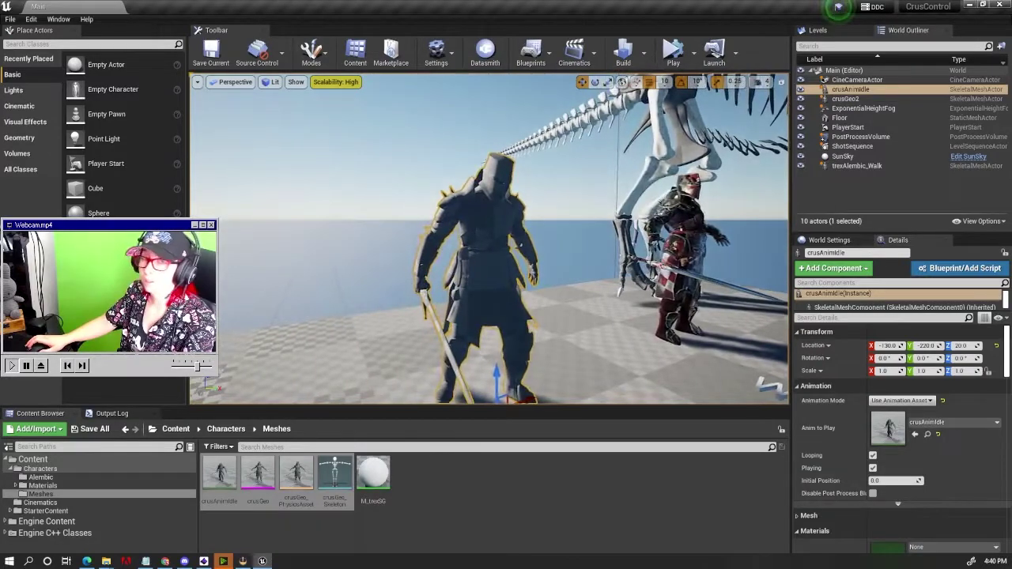
# Step: Migrate crusGeo and its related knight assets via Asset Actions > Migrate into LandKraken/Content
pyautogui.rightClick(260, 479)
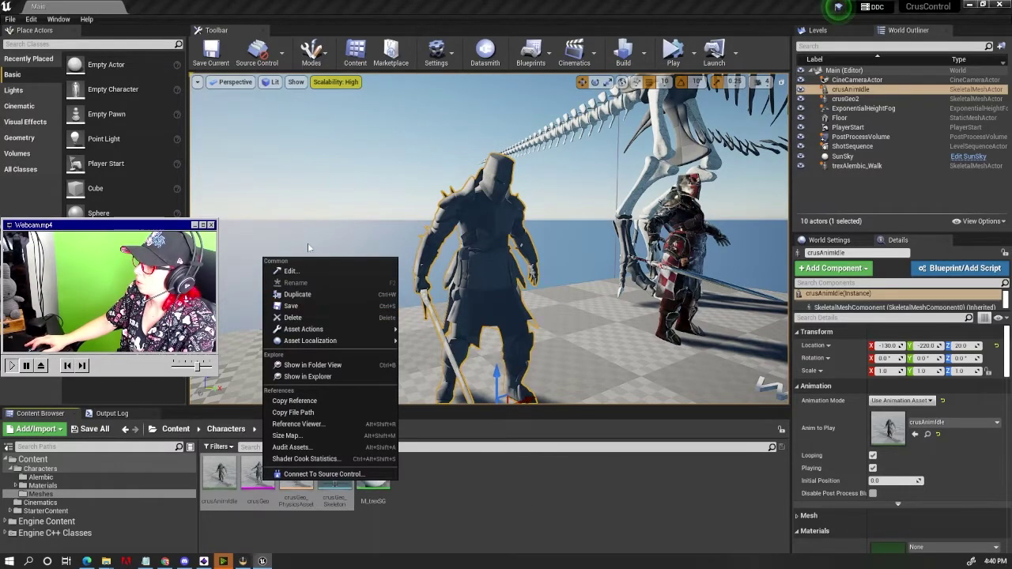
pyautogui.moveTo(340, 329)
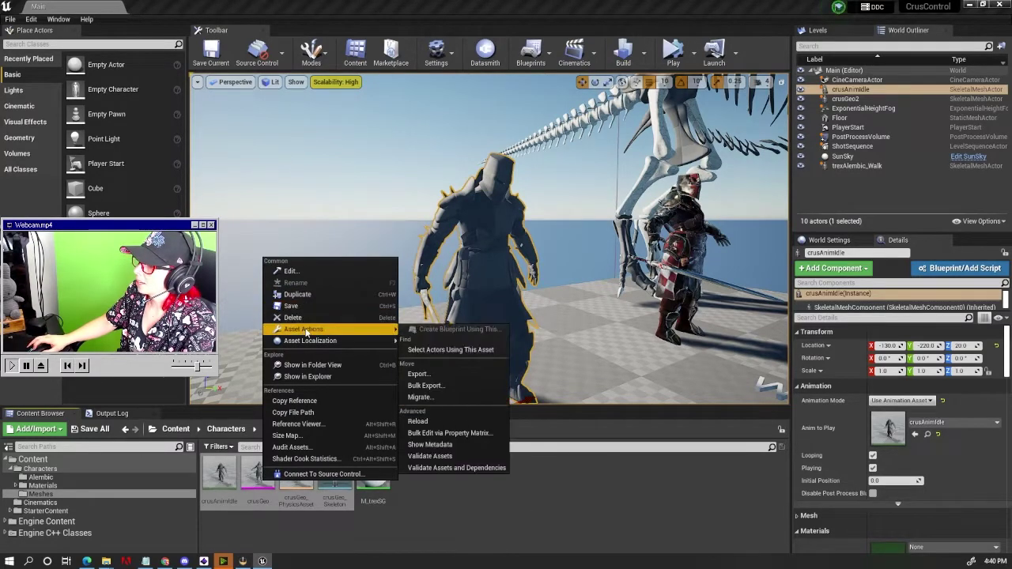
pyautogui.click(420, 397)
pyautogui.moveTo(482, 144)
pyautogui.mouseDown()
pyautogui.moveTo(571, 141)
pyautogui.moveTo(484, 115)
pyautogui.mouseUp()
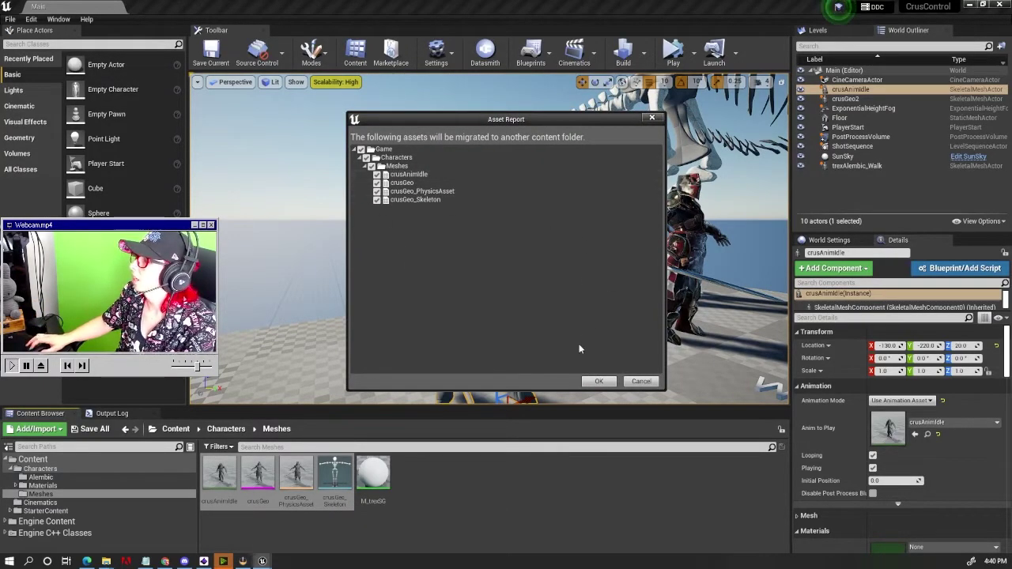
pyautogui.click(599, 381)
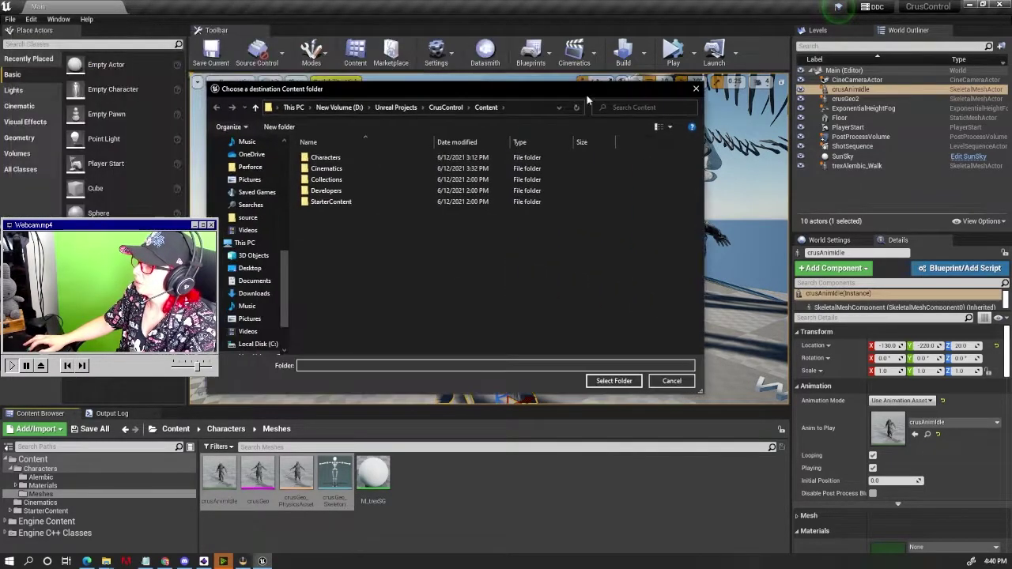
pyautogui.click(388, 108)
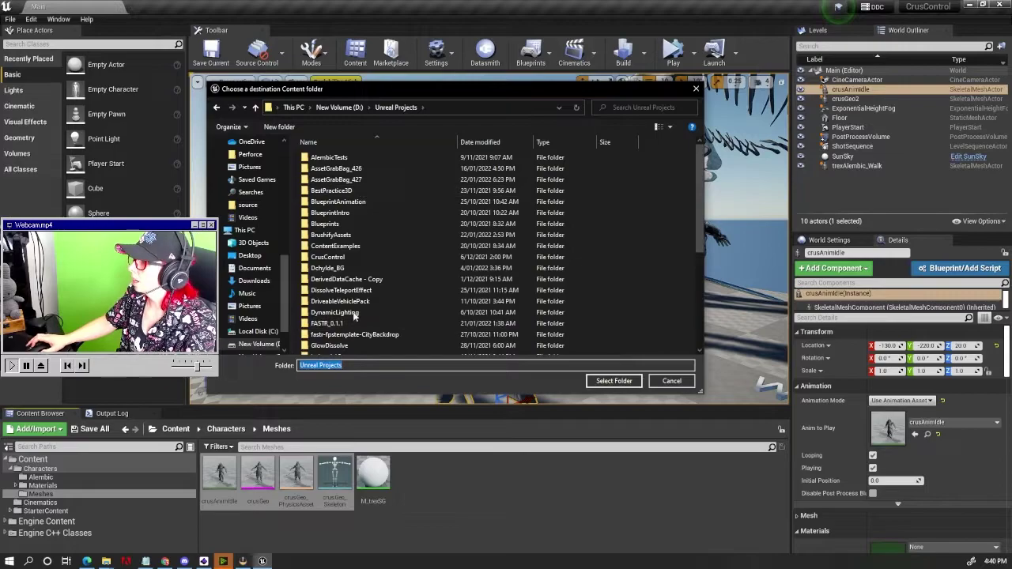
pyautogui.scroll(-5, 380, 237)
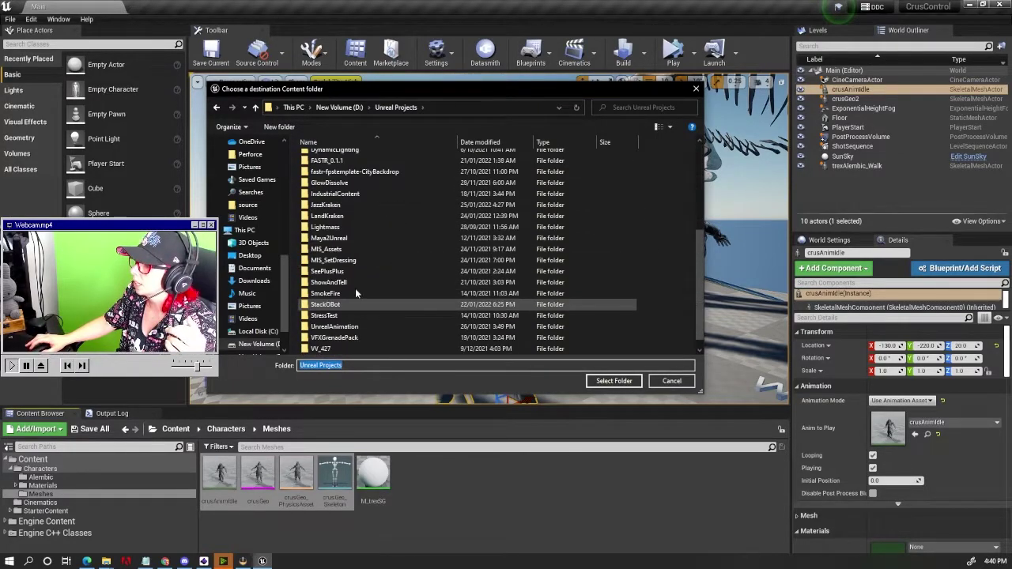
pyautogui.doubleClick(347, 218)
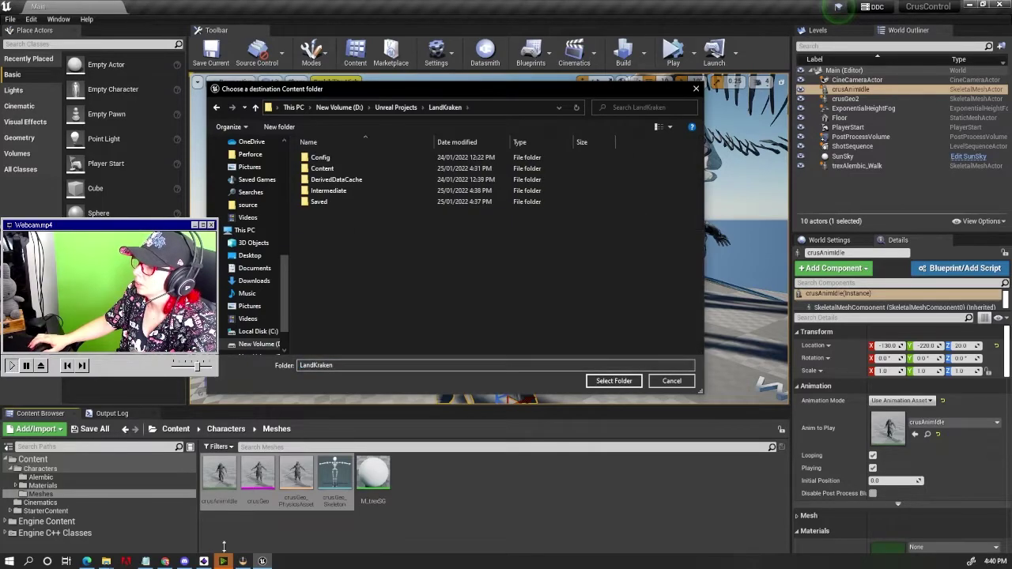
pyautogui.click(320, 170)
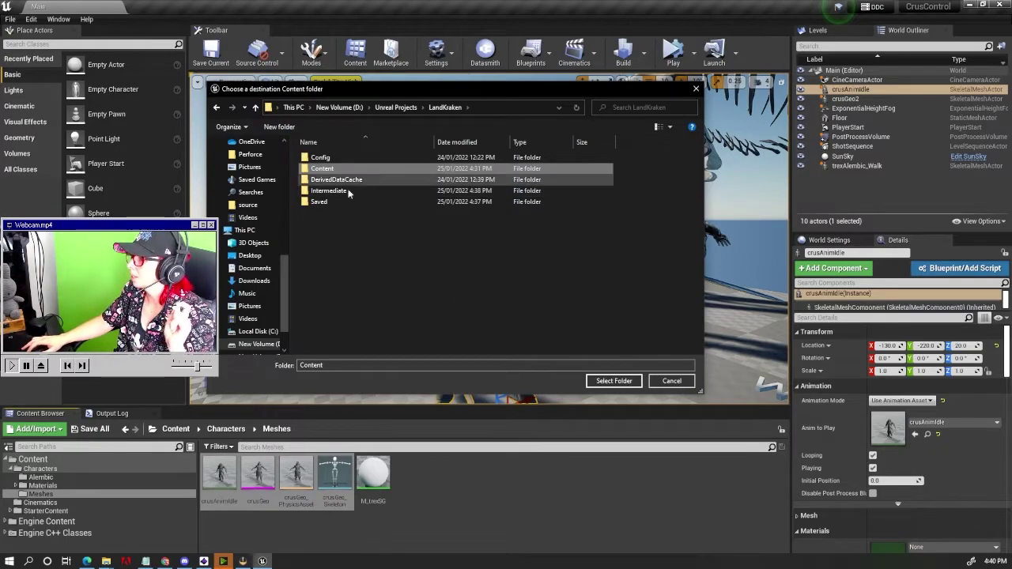
pyautogui.click(614, 382)
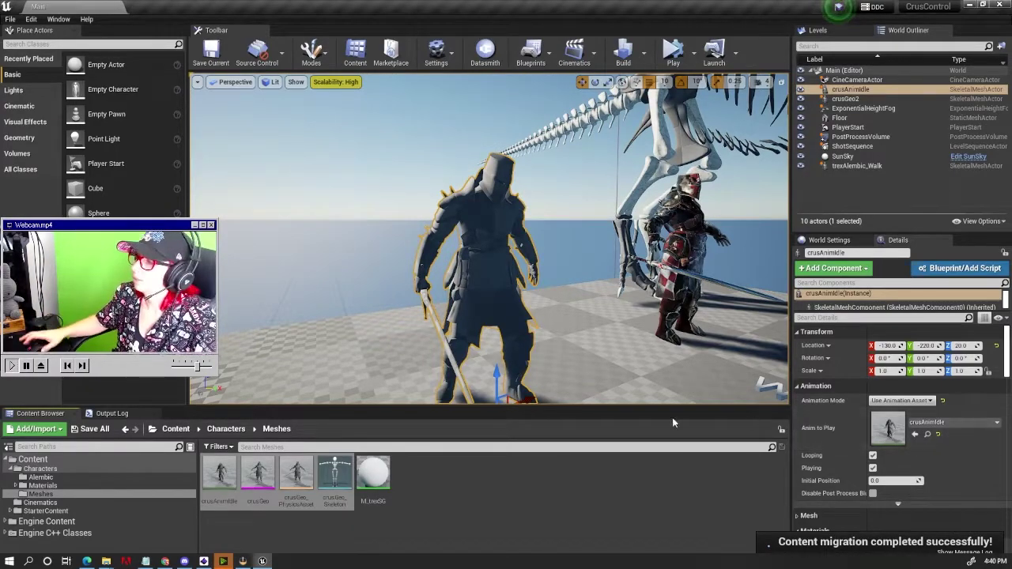
# Step: Select M_Crus and M_Sword in Characters > Materials and migrate them with textures to LandKraken/Content
pyautogui.click(227, 429)
pyautogui.doubleClick(258, 472)
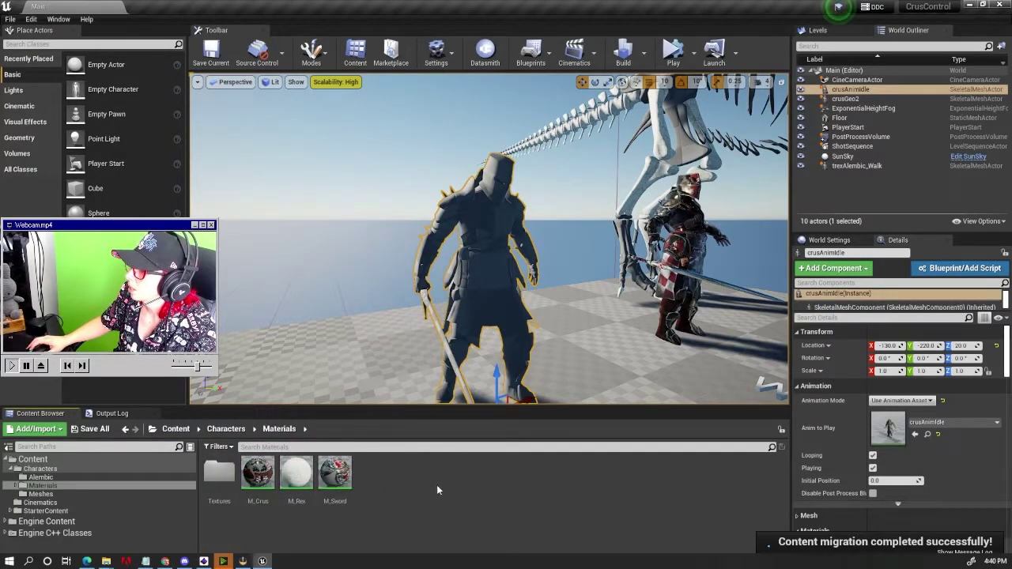
pyautogui.click(258, 472)
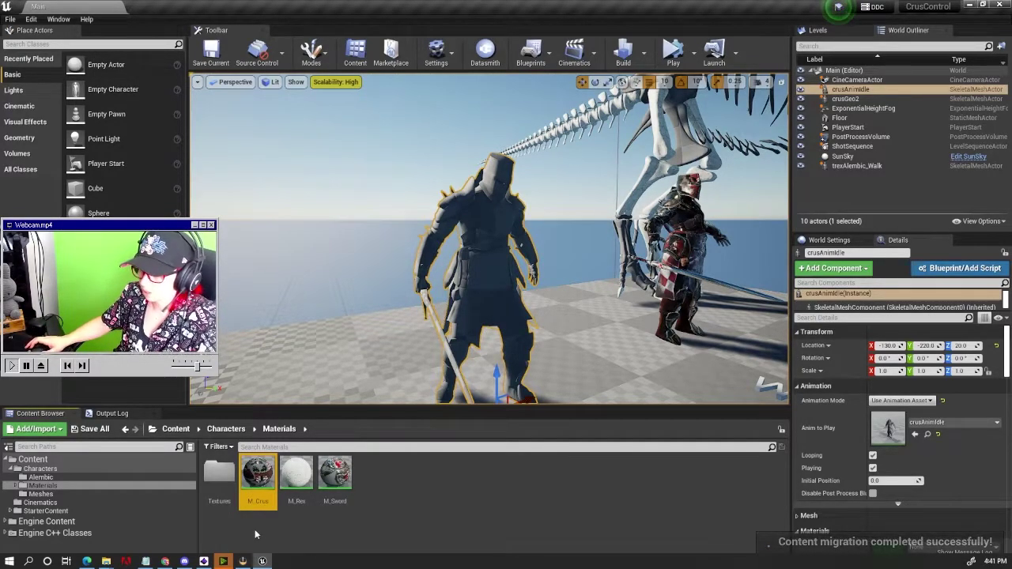
pyautogui.rightClick(330, 466)
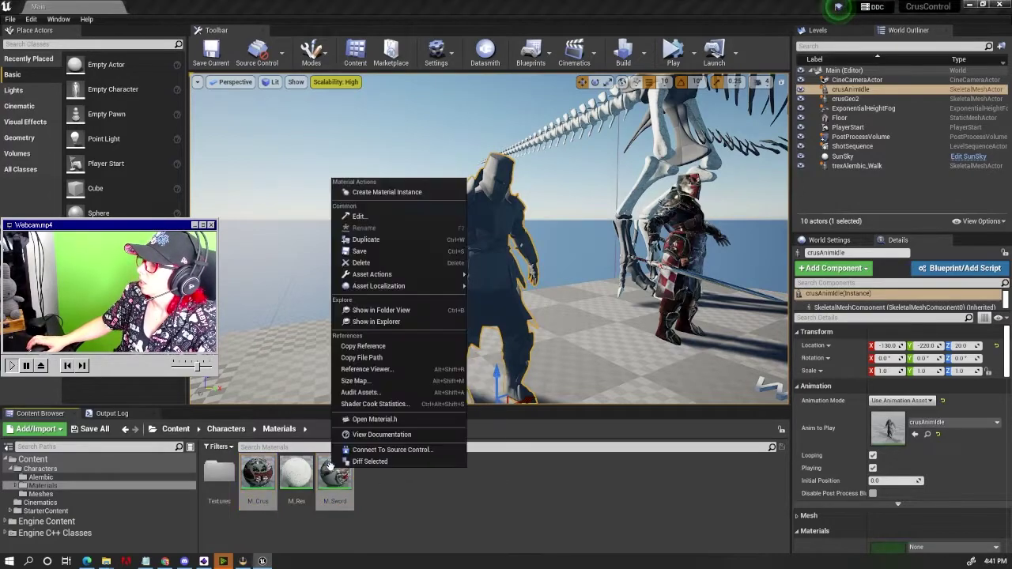
pyautogui.moveTo(423, 279)
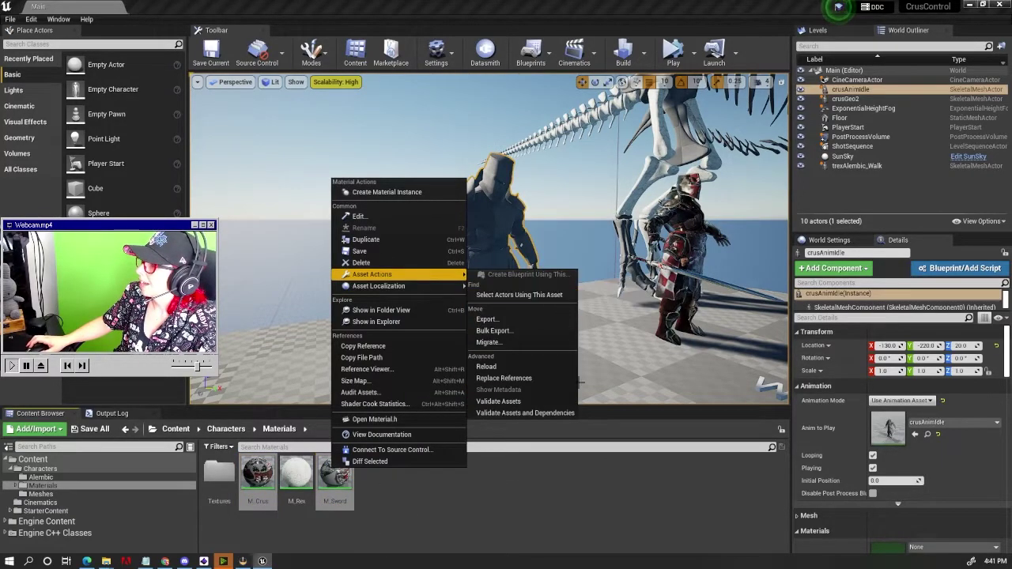
pyautogui.click(489, 342)
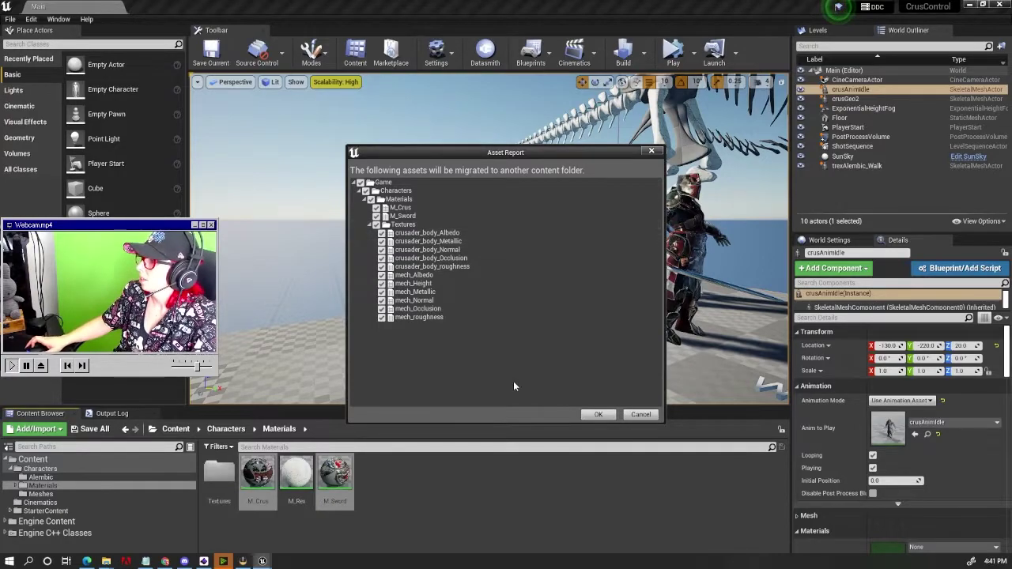
pyautogui.click(599, 416)
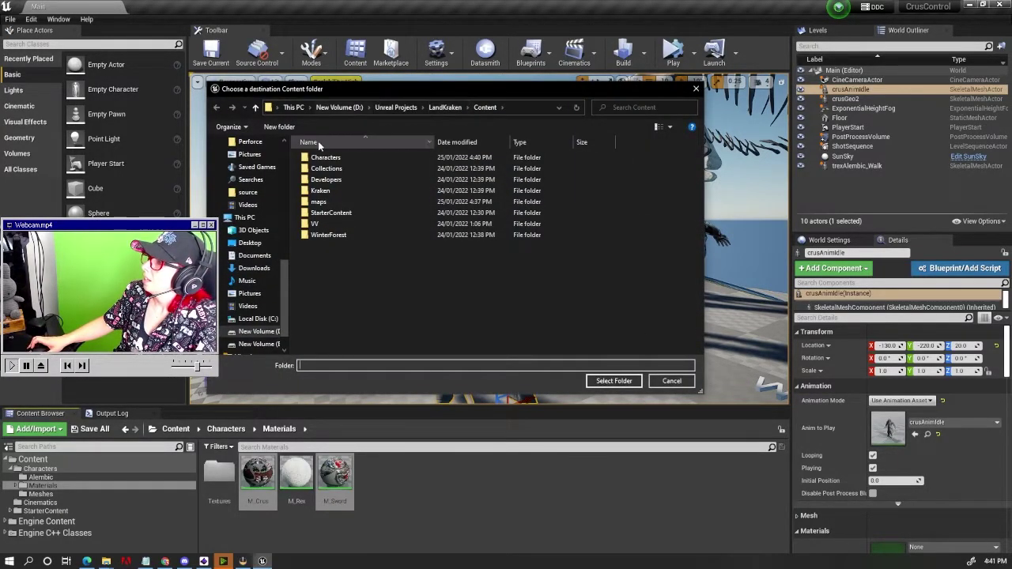
pyautogui.click(445, 107)
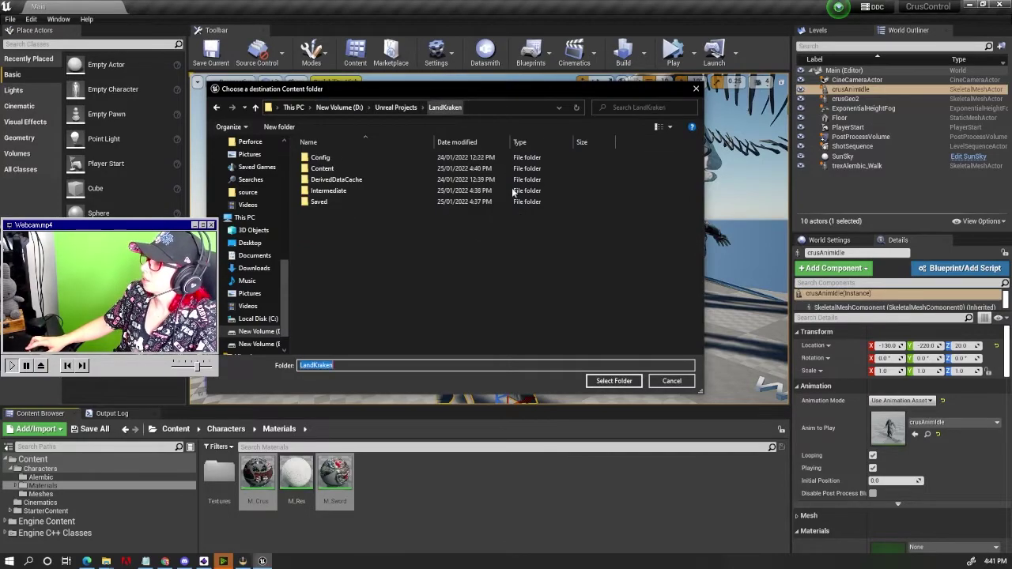
pyautogui.click(323, 168)
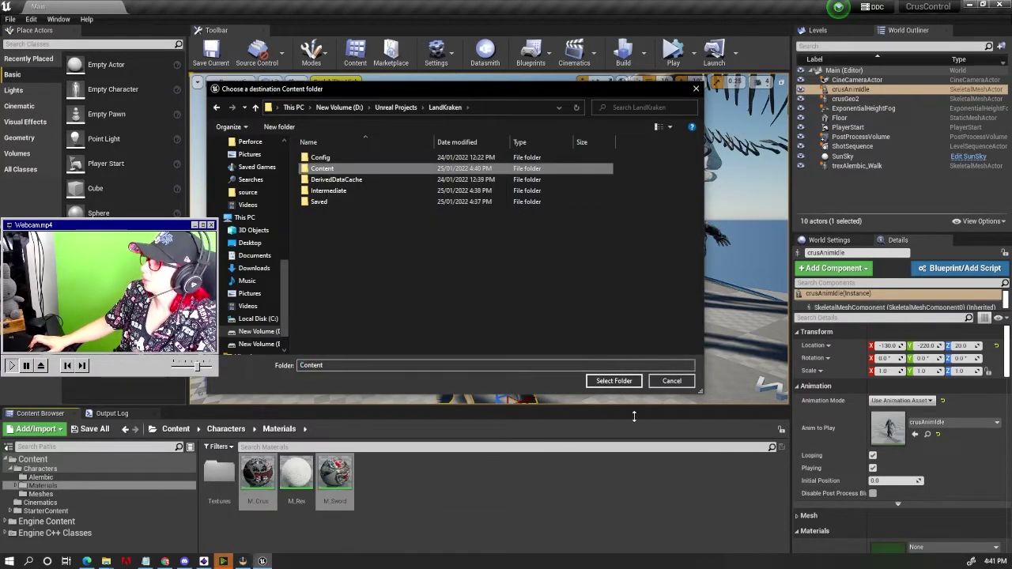
pyautogui.click(602, 385)
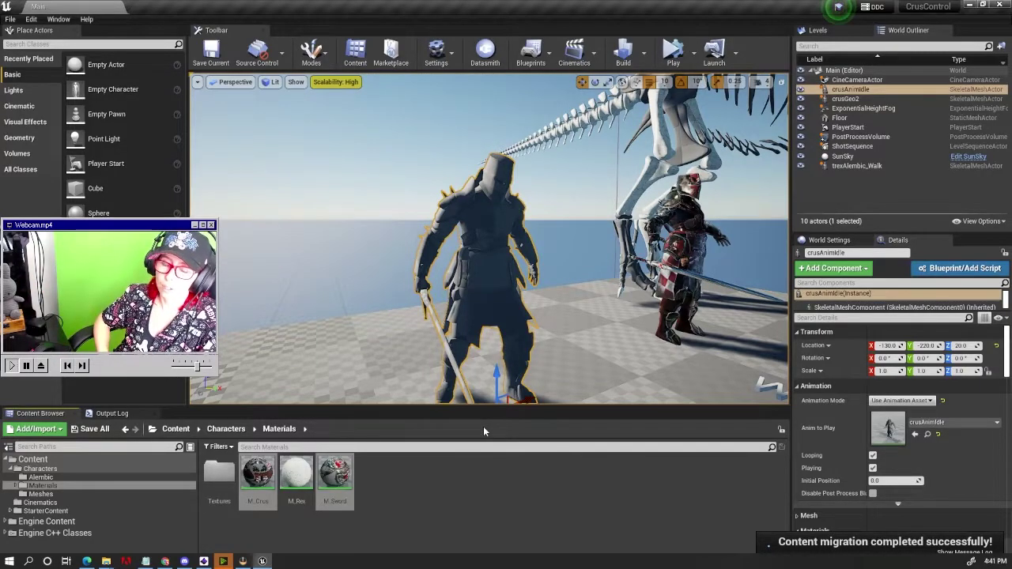
# Step: Exit the Unreal Editor via File > Exit to close CrusControl
pyautogui.click(12, 20)
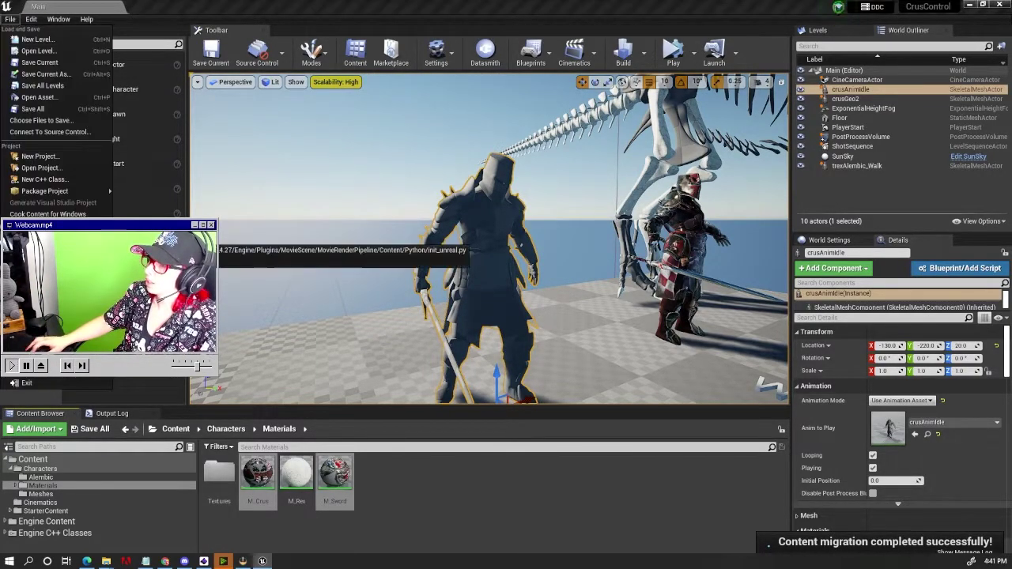
pyautogui.click(64, 385)
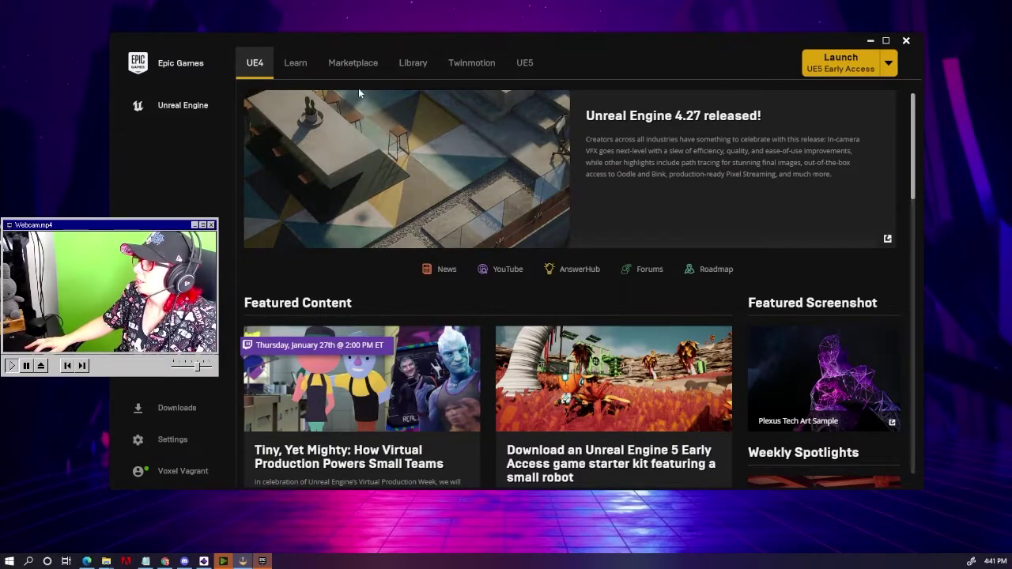
# Step: Launch the LandKraken project from My Projects in the Launcher's Library
pyautogui.click(417, 66)
pyautogui.scroll(-2, 574, 290)
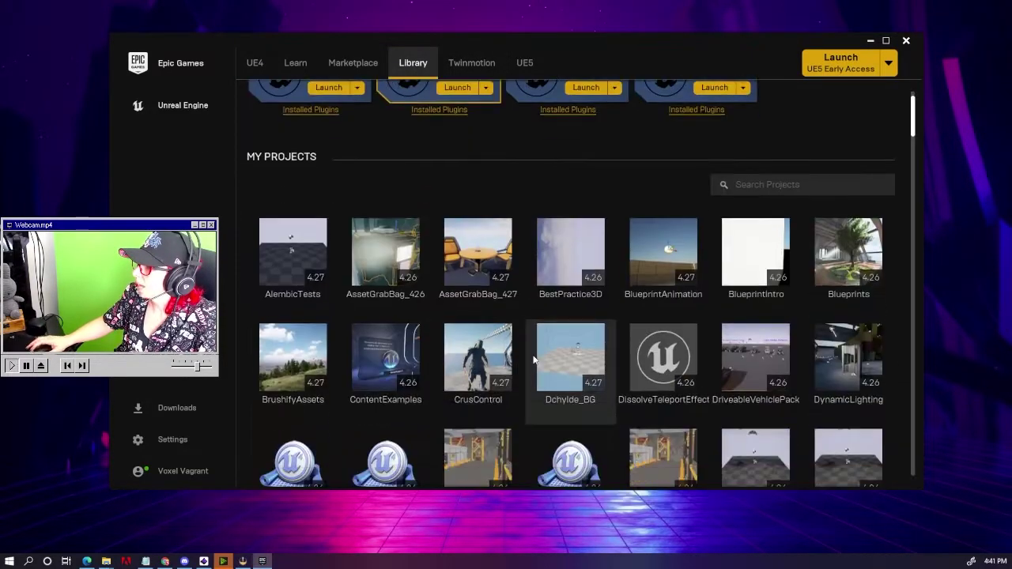
pyautogui.scroll(-3, 574, 290)
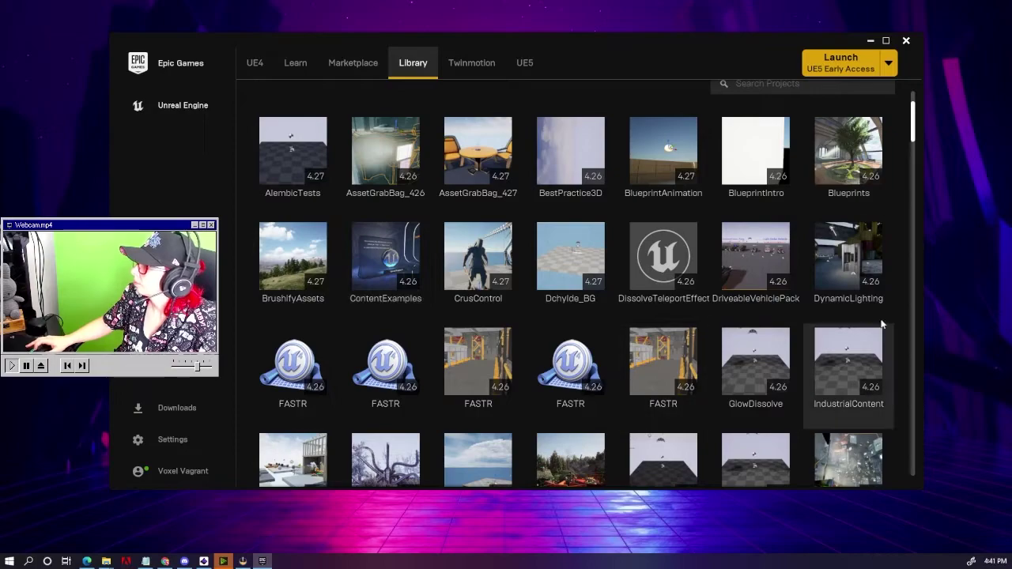
pyautogui.scroll(-2, 385, 364)
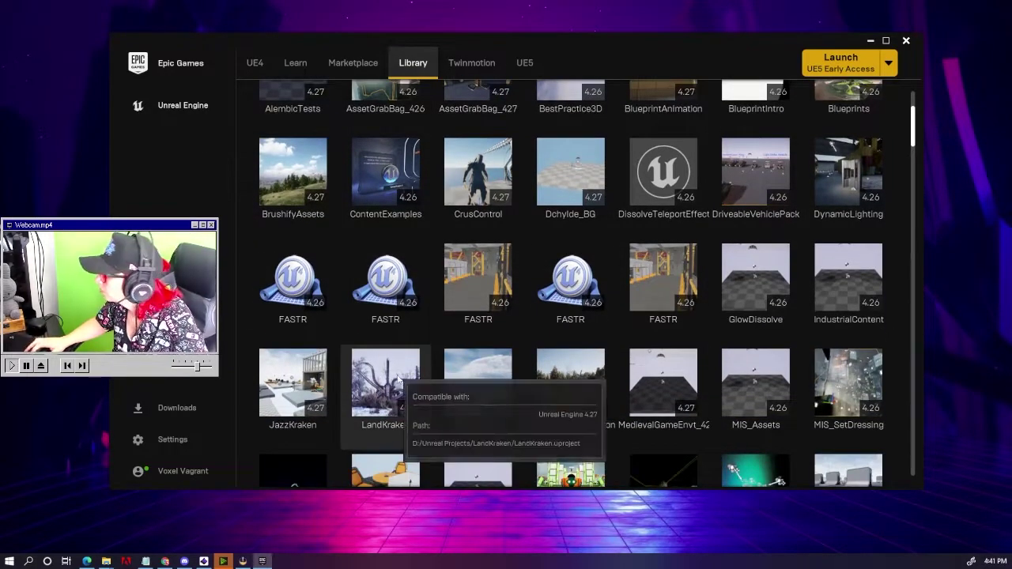
pyautogui.doubleClick(396, 389)
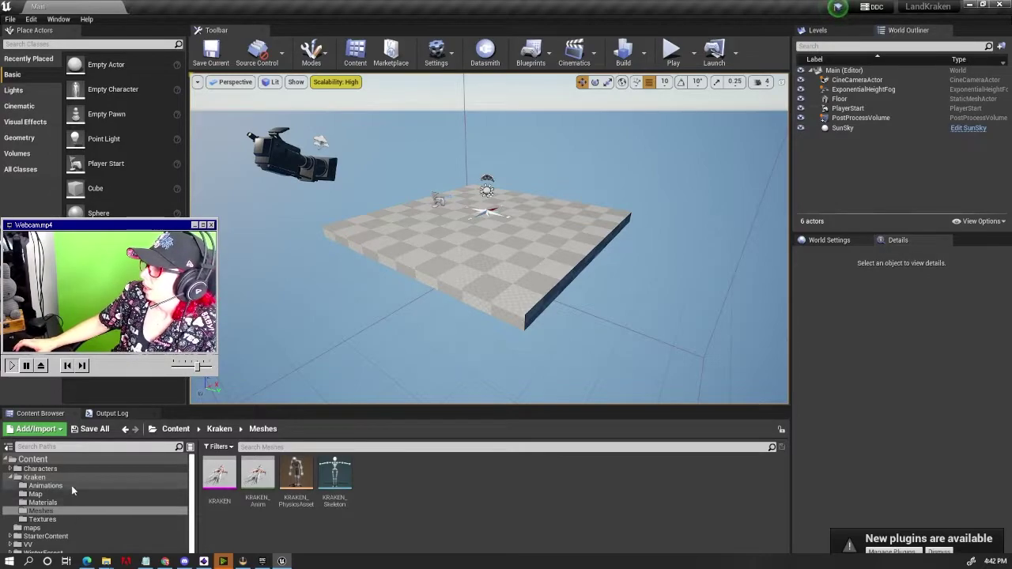
# Step: Check the migrated Characters folder, then load the LandKraken_00 map from the maps folder
pyautogui.click(32, 459)
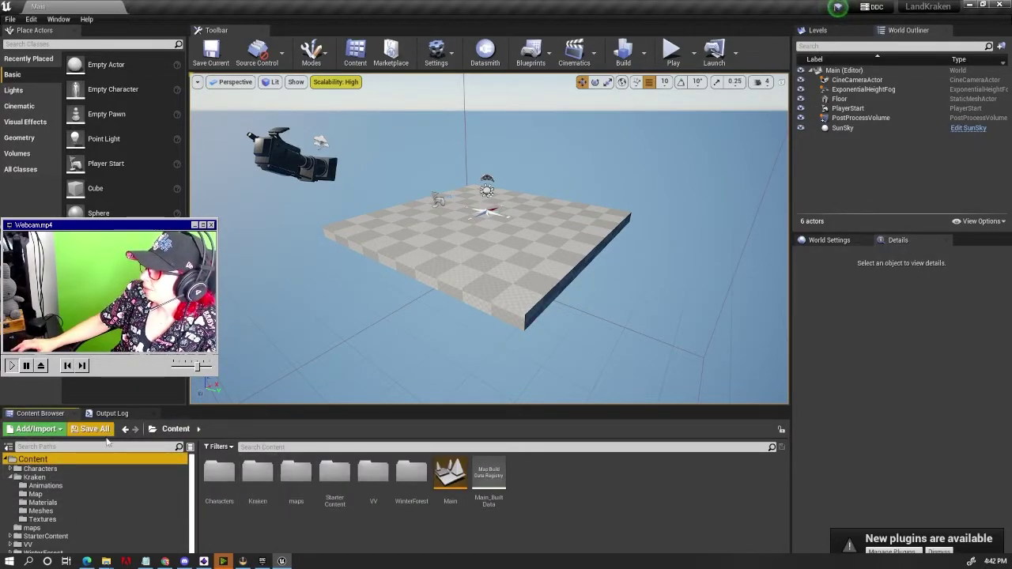
pyautogui.click(39, 468)
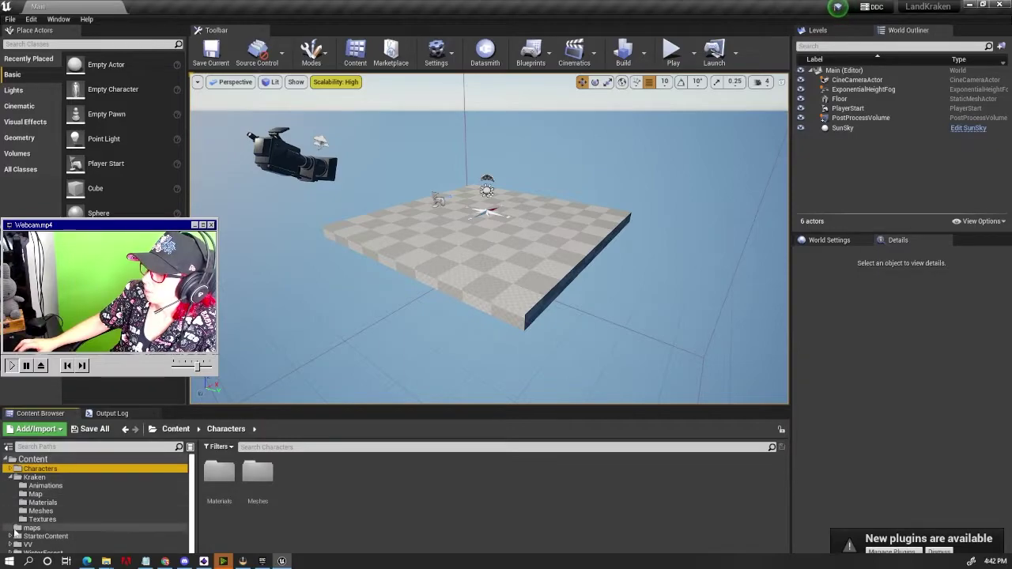
pyautogui.click(40, 459)
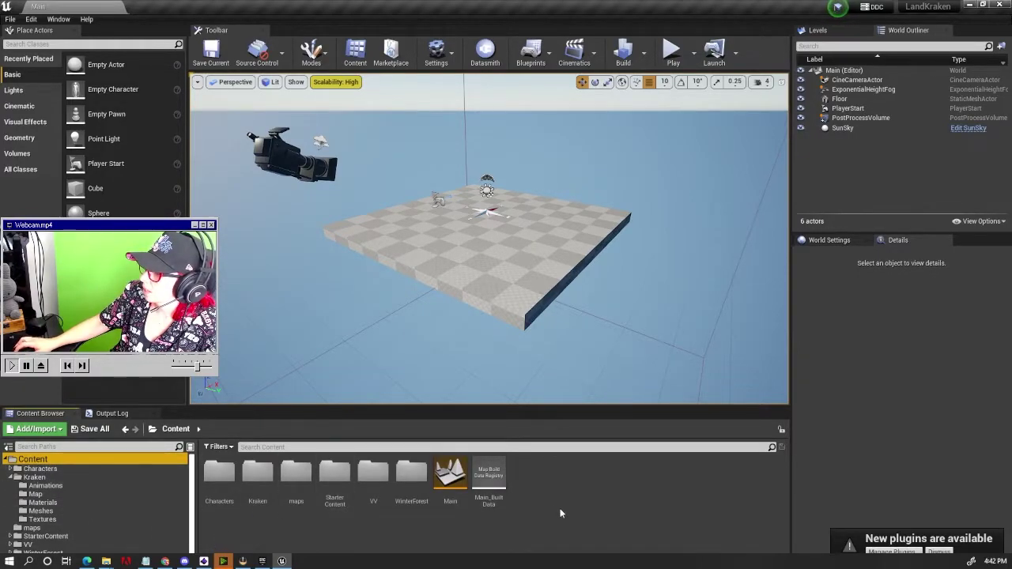
pyautogui.doubleClick(295, 474)
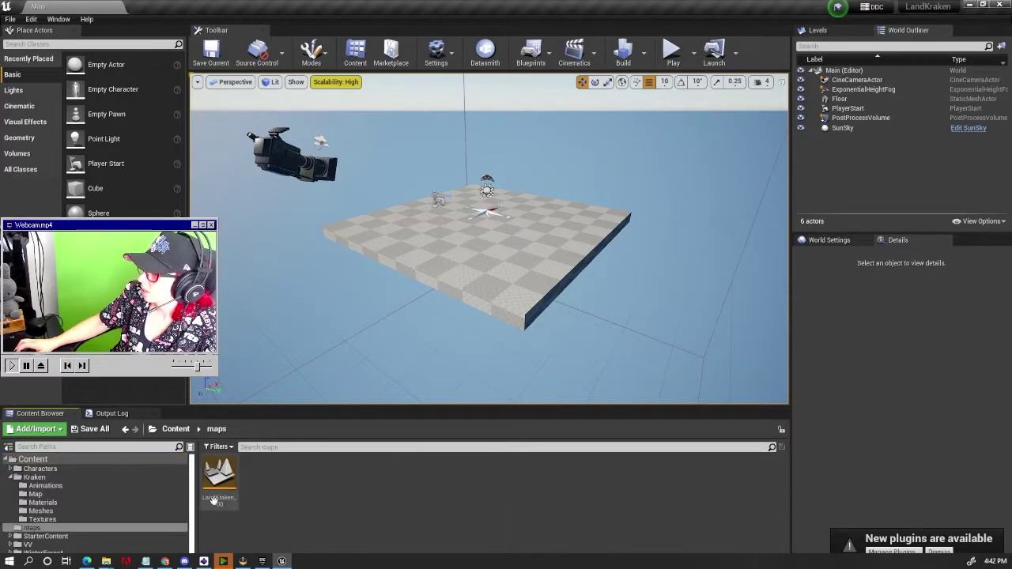
pyautogui.moveTo(219, 479)
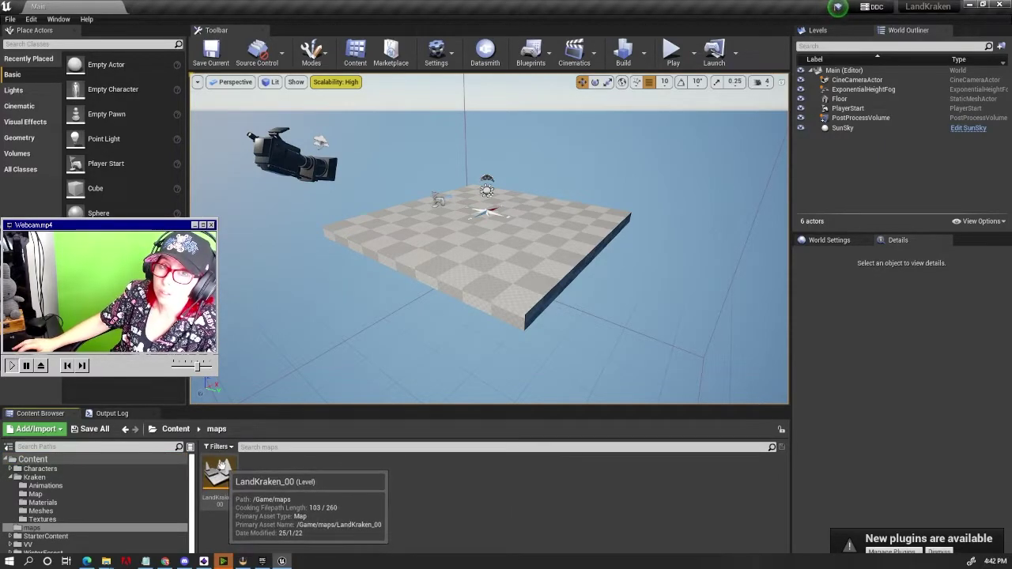
pyautogui.doubleClick(218, 478)
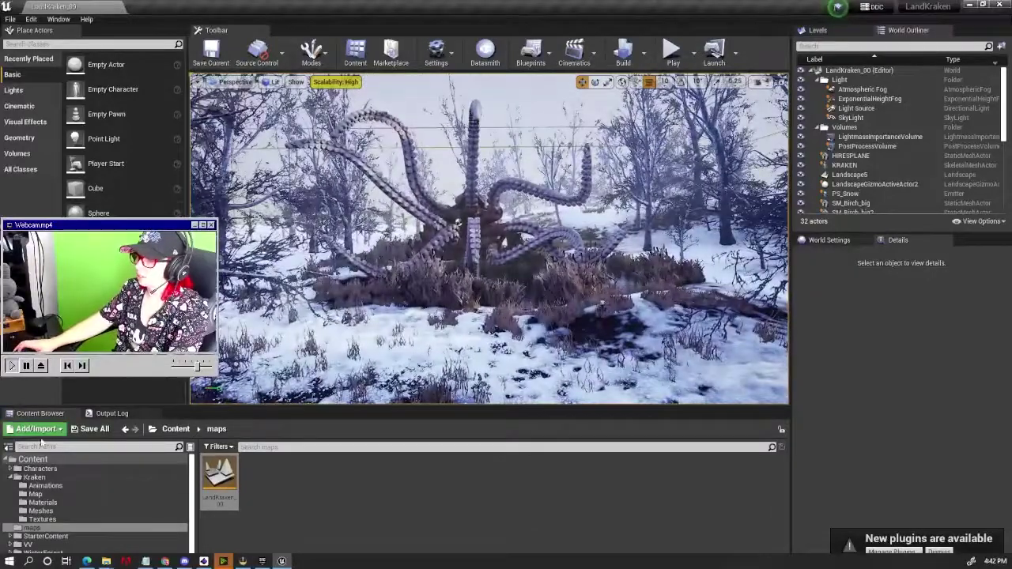
# Step: Drag crusGeo from Characters > Meshes into the snowy scene and rotate it to about -85.6°
pyautogui.doubleClick(36, 468)
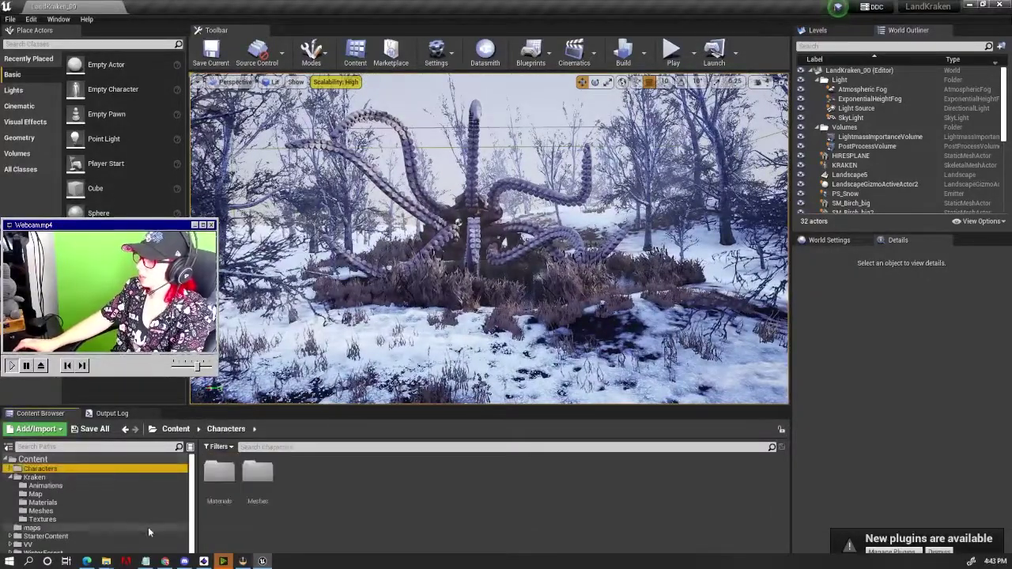
pyautogui.click(40, 485)
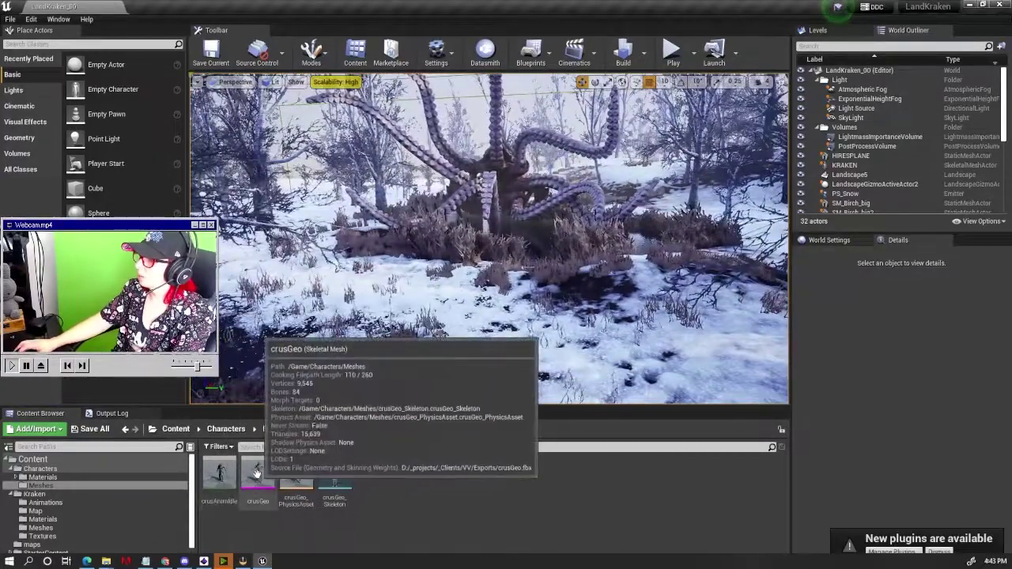
pyautogui.moveTo(258, 474); pyautogui.dragTo(488, 380)
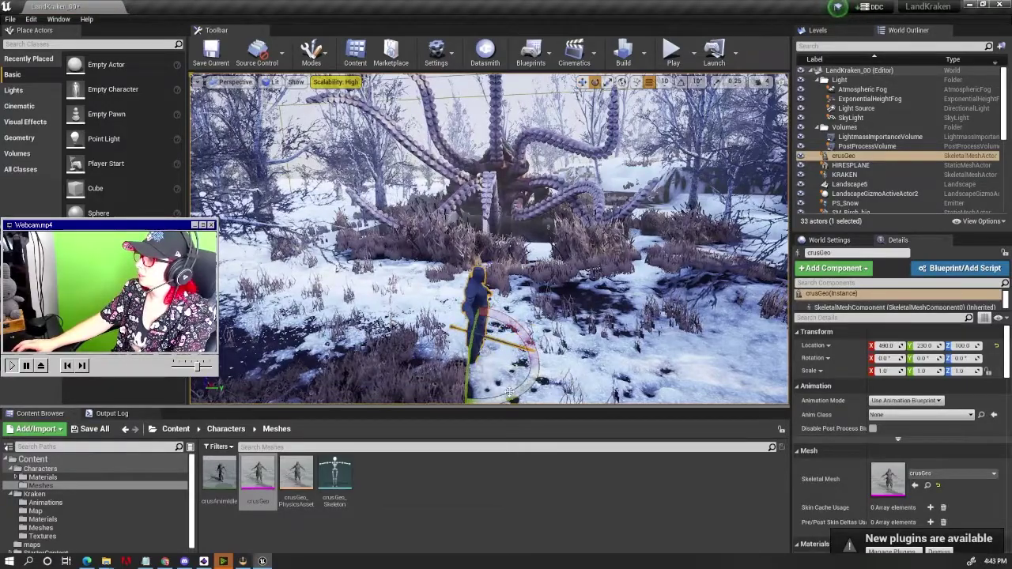
pyautogui.moveTo(412, 350); pyautogui.dragTo(397, 376)
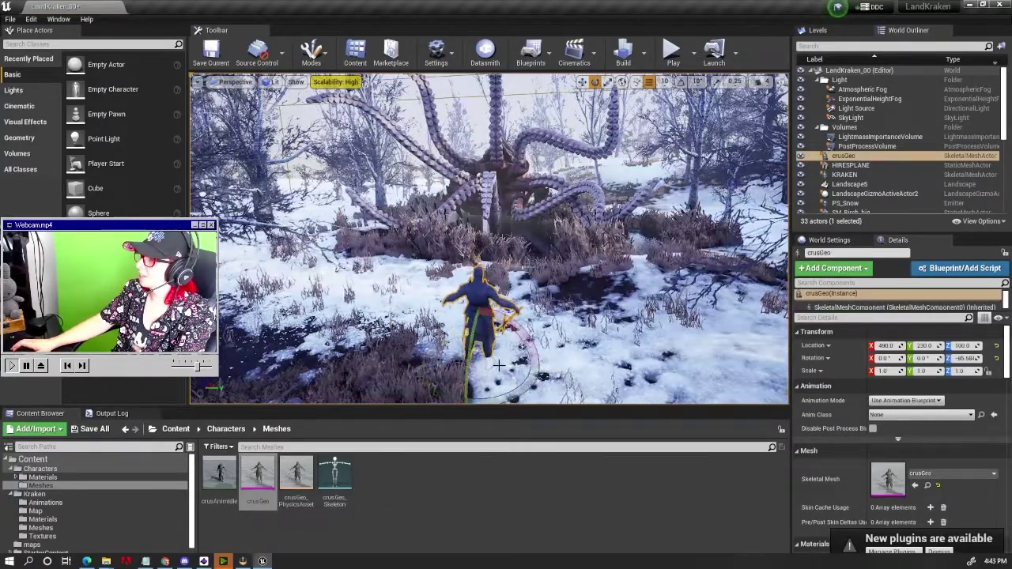
# Step: Fly the camera around the knight, kraken and trees to inspect the placement
pyautogui.moveTo(498, 364); pyautogui.dragTo(504, 356, button='right')
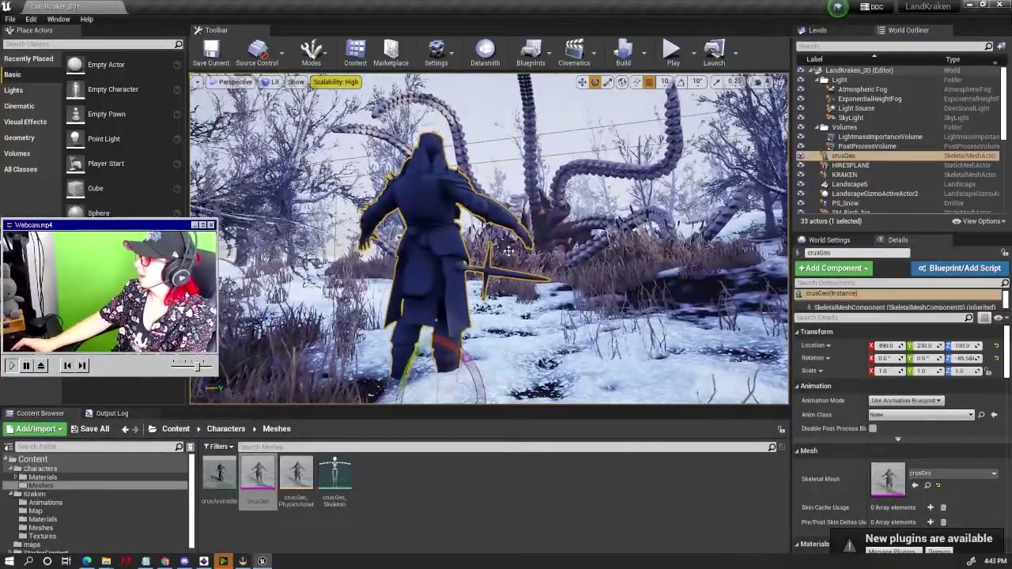
pyautogui.moveTo(509, 252); pyautogui.dragTo(508, 251, button='right')
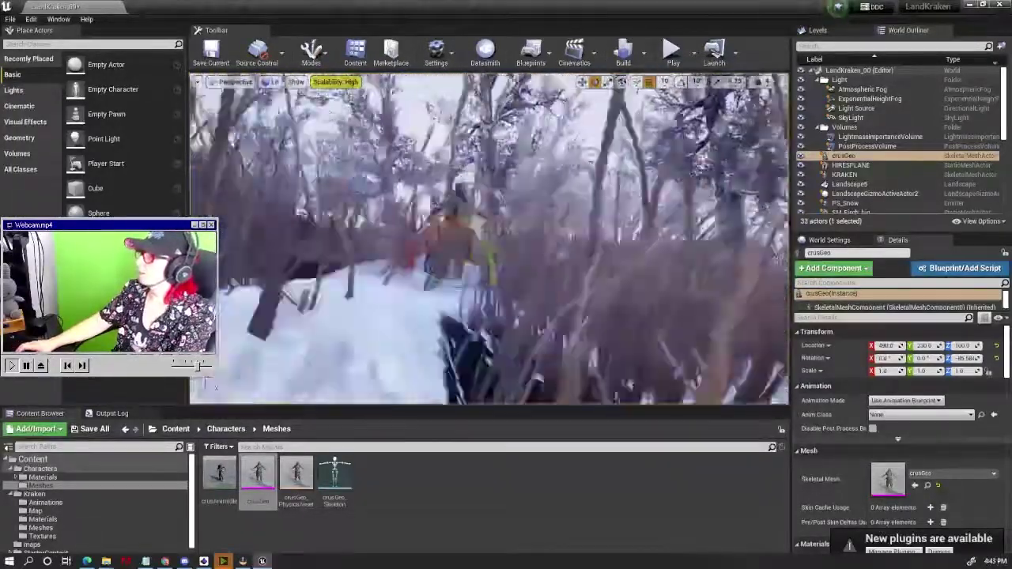
pyautogui.moveTo(470, 283); pyautogui.dragTo(470, 283, button='right')
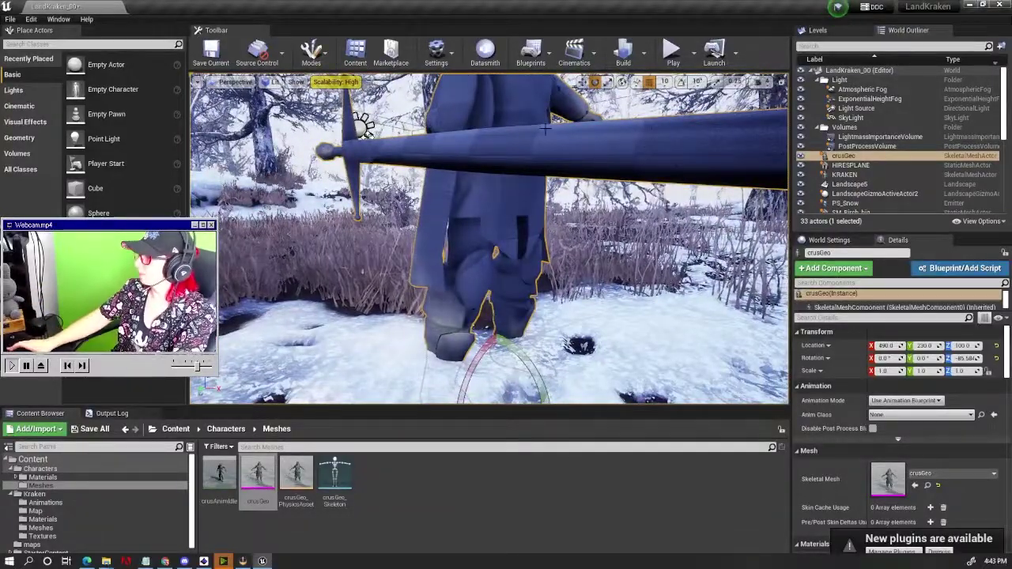
pyautogui.moveTo(545, 129); pyautogui.dragTo(545, 129, button='right')
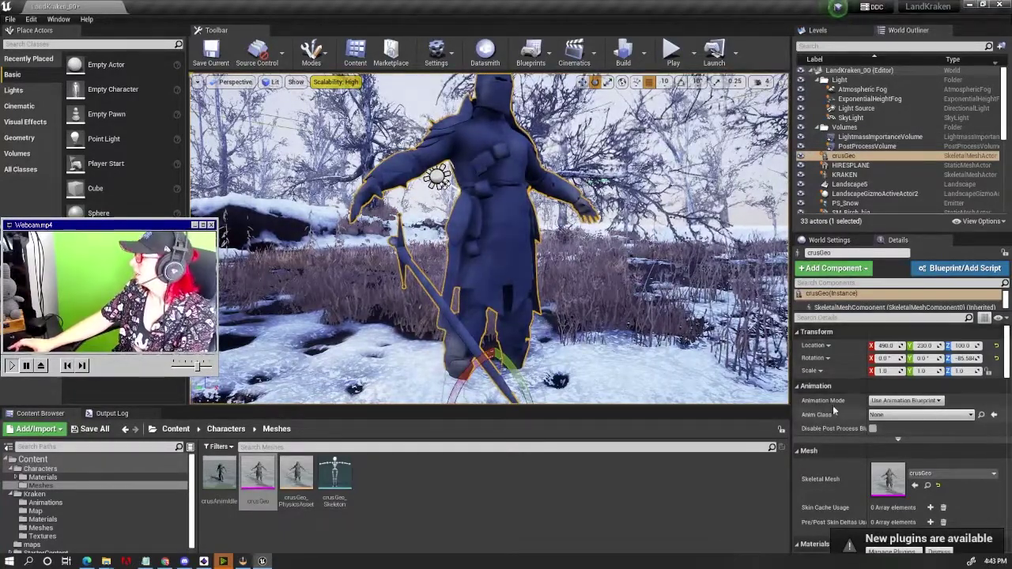
# Step: Set the knight's Animation Mode to Use Animation Asset and choose crusAnimIdle as Anim to Play
pyautogui.click(905, 400)
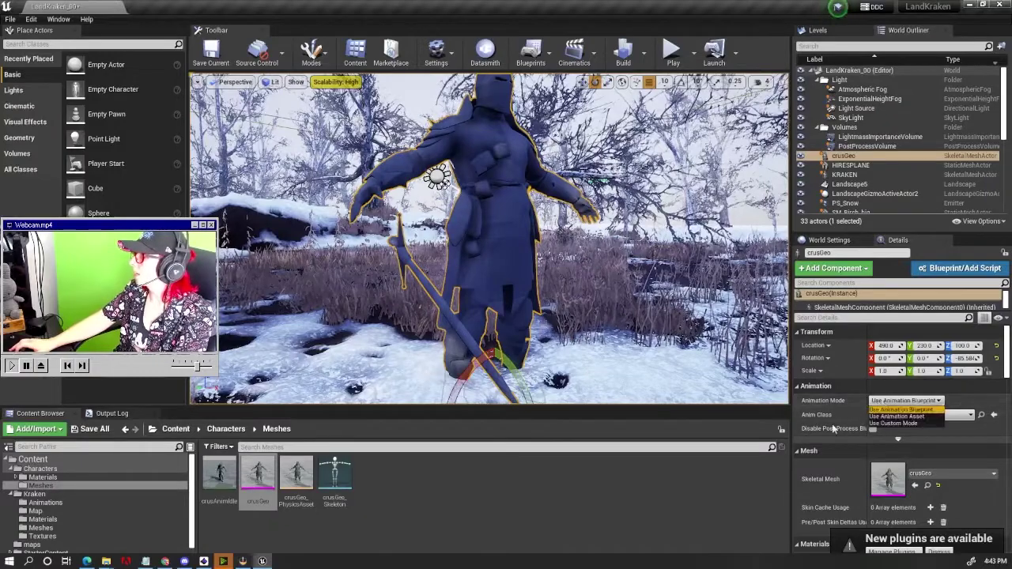
pyautogui.click(905, 413)
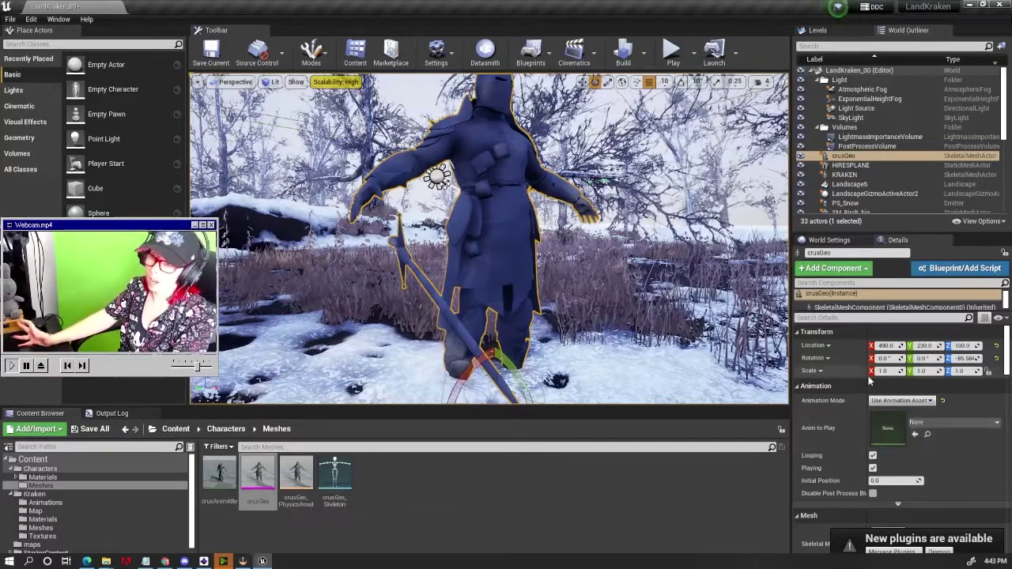
pyautogui.click(962, 425)
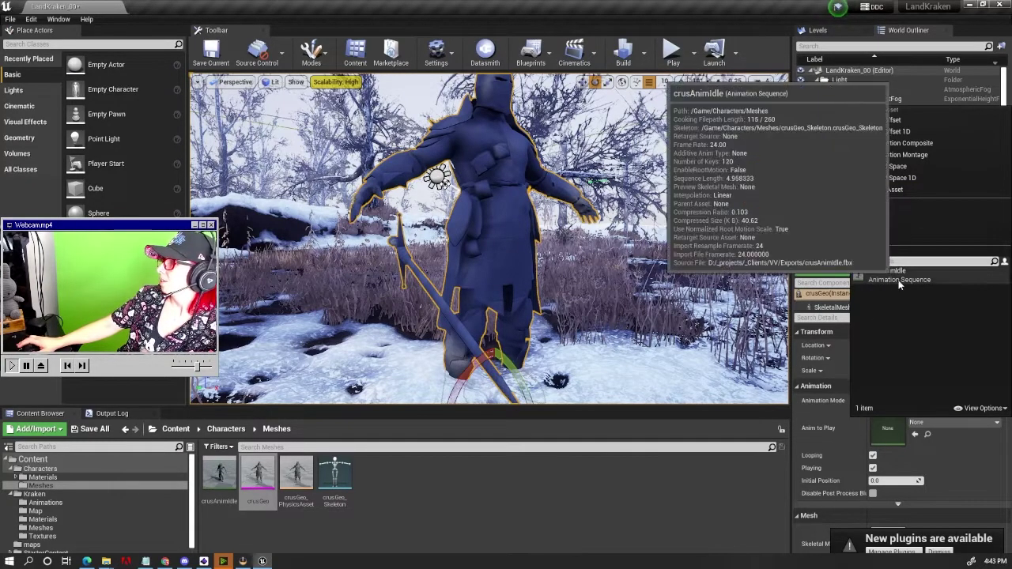
pyautogui.click(899, 283)
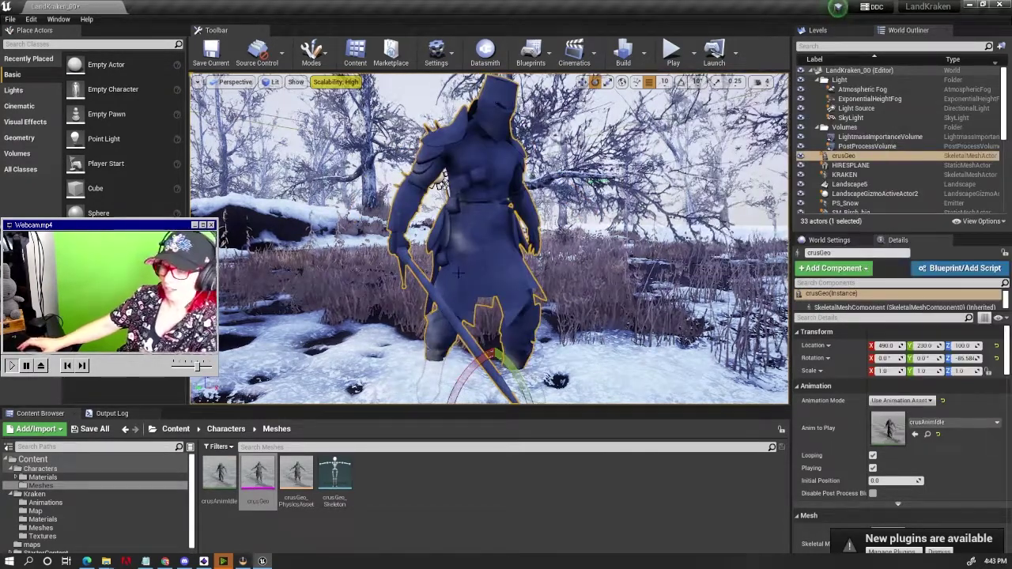
# Step: Orbit around the knight, reselect crusGeo, and scroll down its Details panel
pyautogui.moveTo(458, 273)
pyautogui.keyDown('alt'); pyautogui.mouseDown()
pyautogui.moveTo(410, 349)
pyautogui.moveTo(459, 237)
pyautogui.moveTo(440, 190)
pyautogui.moveTo(458, 249)
pyautogui.moveTo(428, 243)
pyautogui.mouseUp(); pyautogui.keyUp('alt')
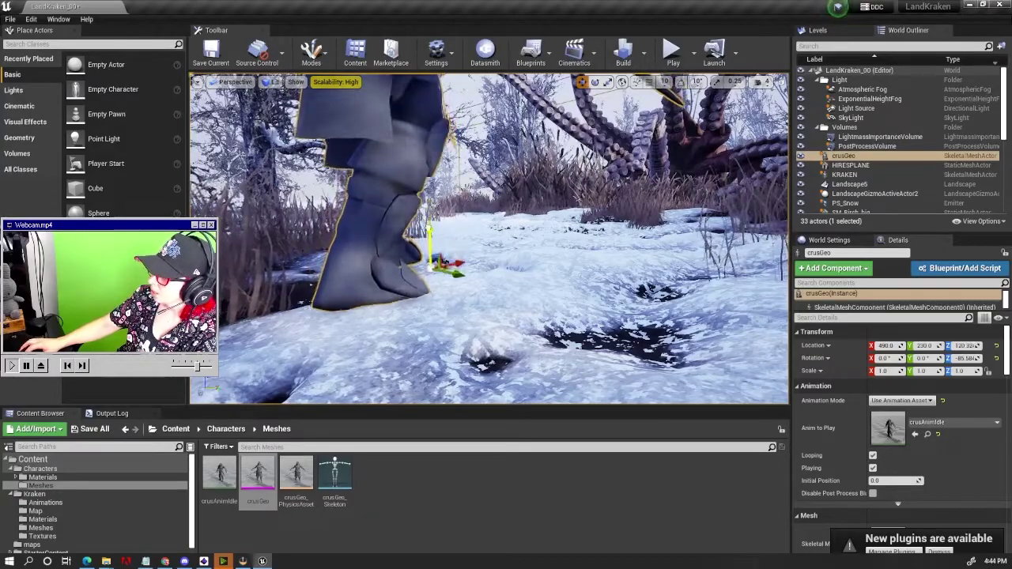
pyautogui.moveTo(491, 332); pyautogui.dragTo(490, 284)
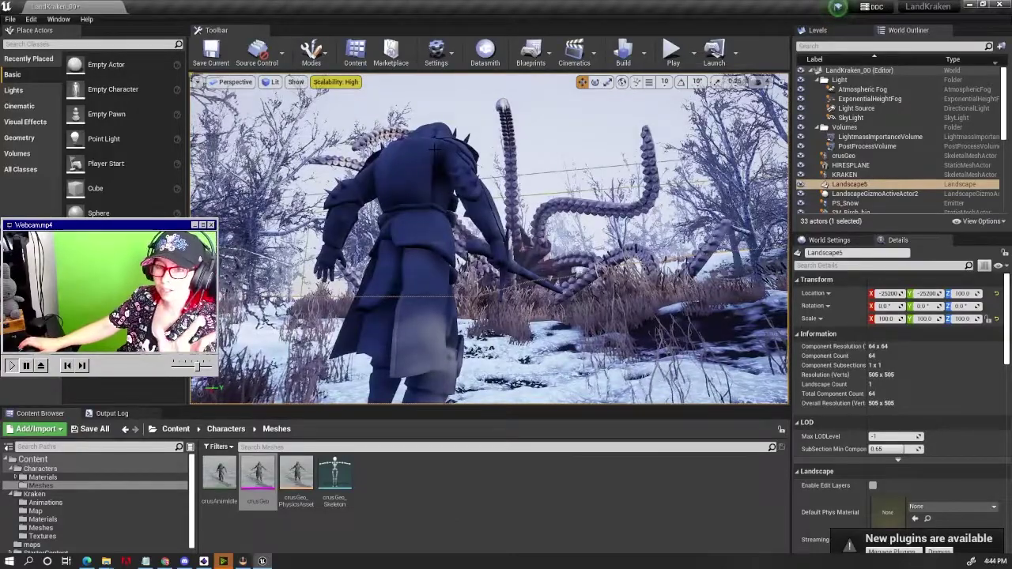
pyautogui.click(437, 213)
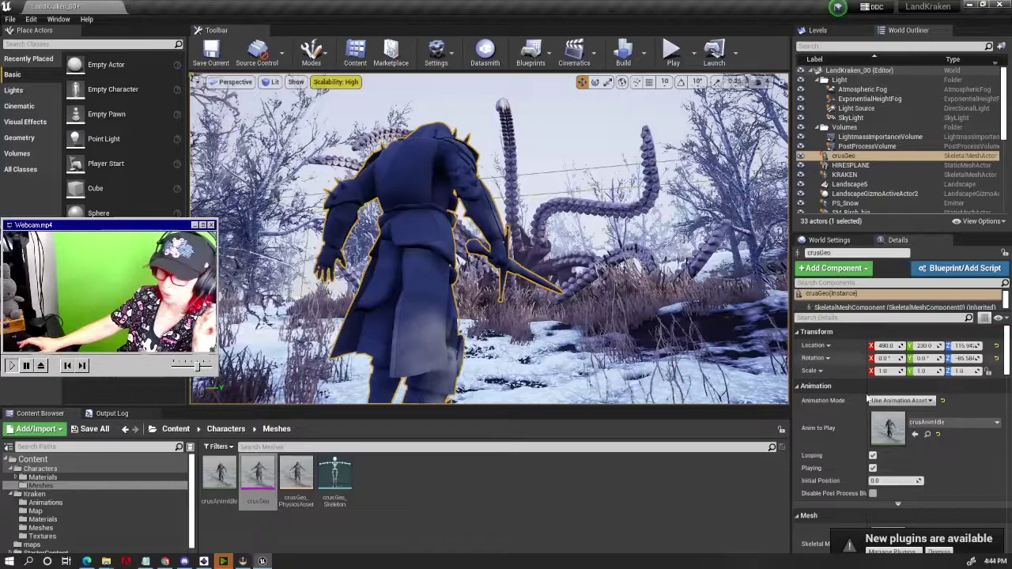
pyautogui.scroll(-3, 878, 379)
pyautogui.scroll(-2, 885, 356)
pyautogui.scroll(-3, 888, 348)
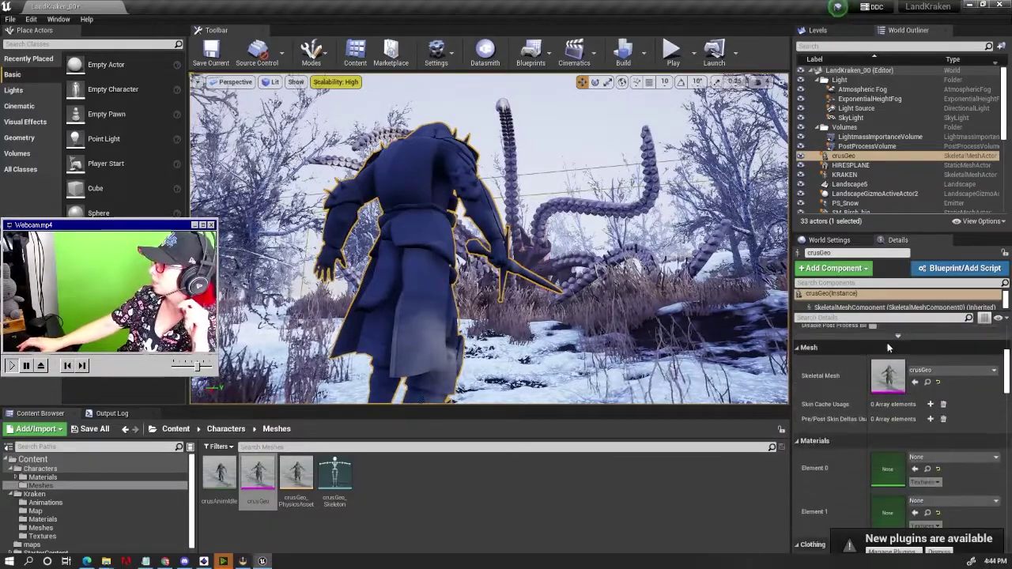
pyautogui.scroll(-2, 891, 352)
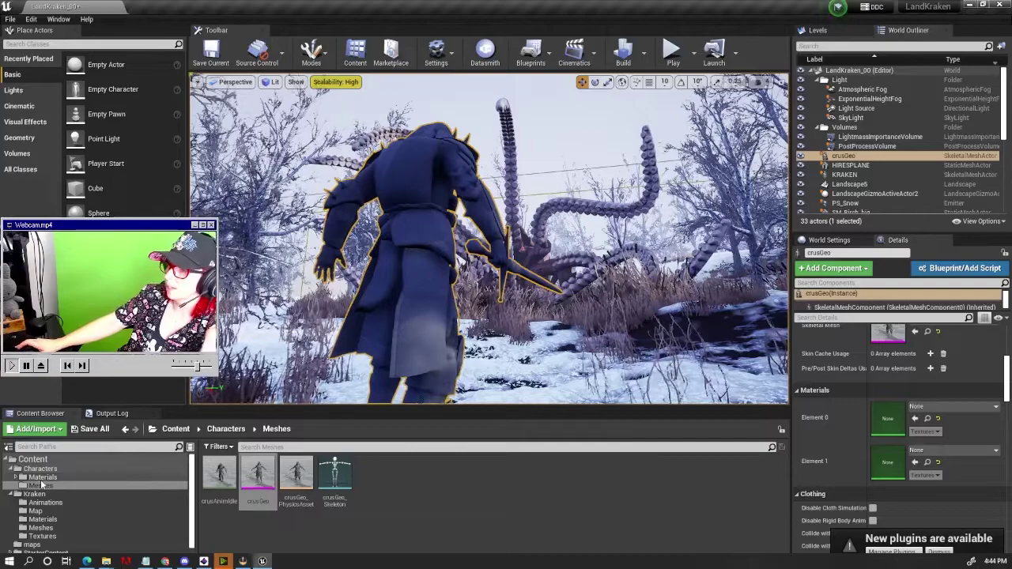
# Step: Open Characters > Materials and inspect then close the M_Crus and M_Sword material graphs
pyautogui.click(43, 477)
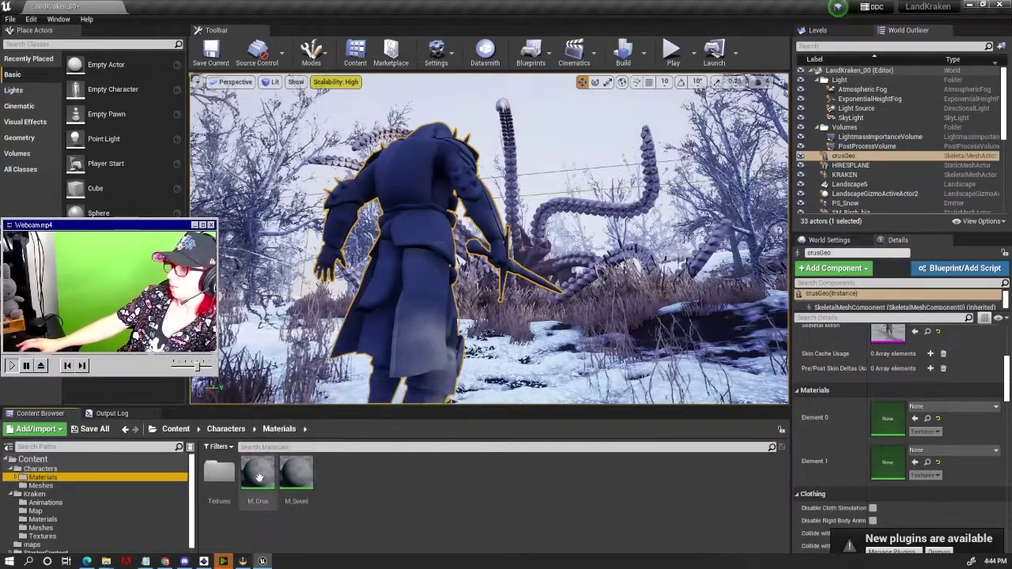
pyautogui.doubleClick(252, 475)
pyautogui.scroll(-3, 536, 214)
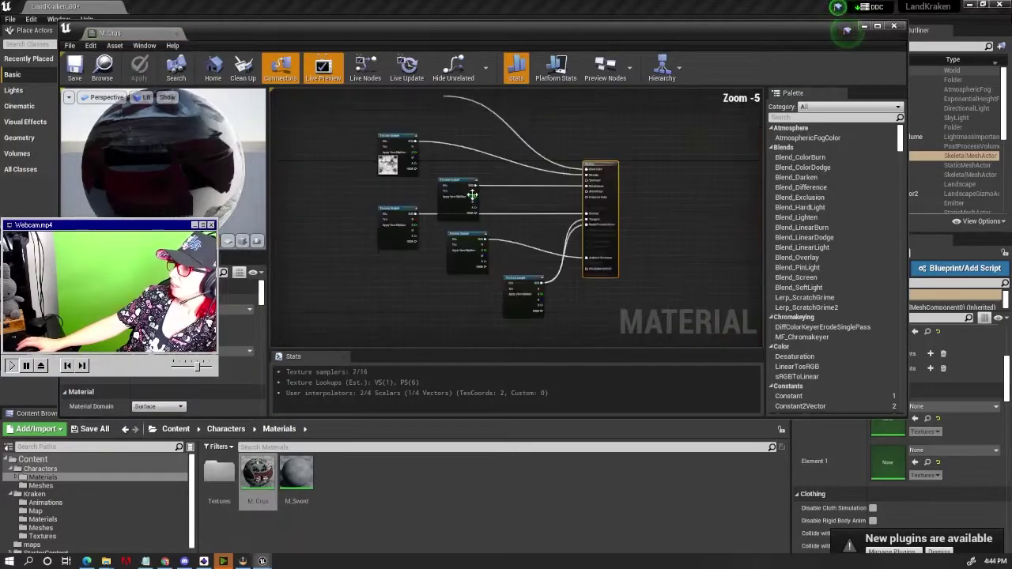
pyautogui.scroll(-2, 536, 215)
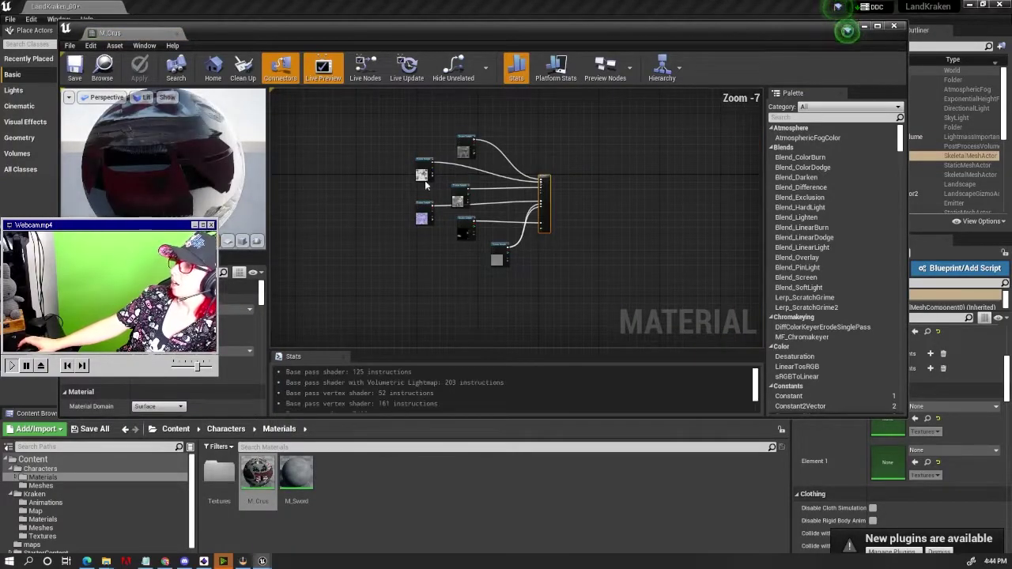
pyautogui.click(177, 33)
pyautogui.click(299, 479)
pyautogui.doubleClick(299, 479)
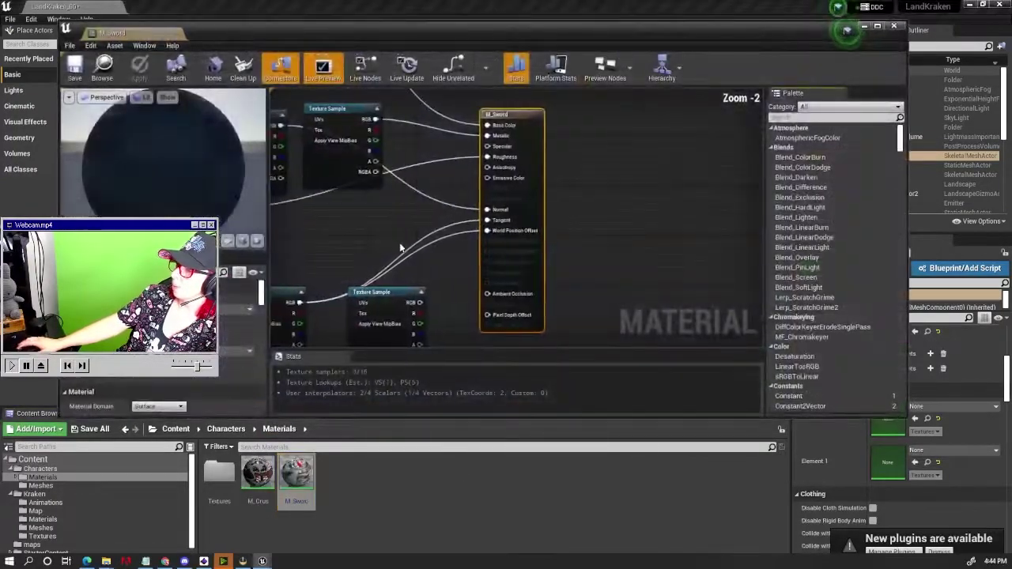
pyautogui.click(177, 33)
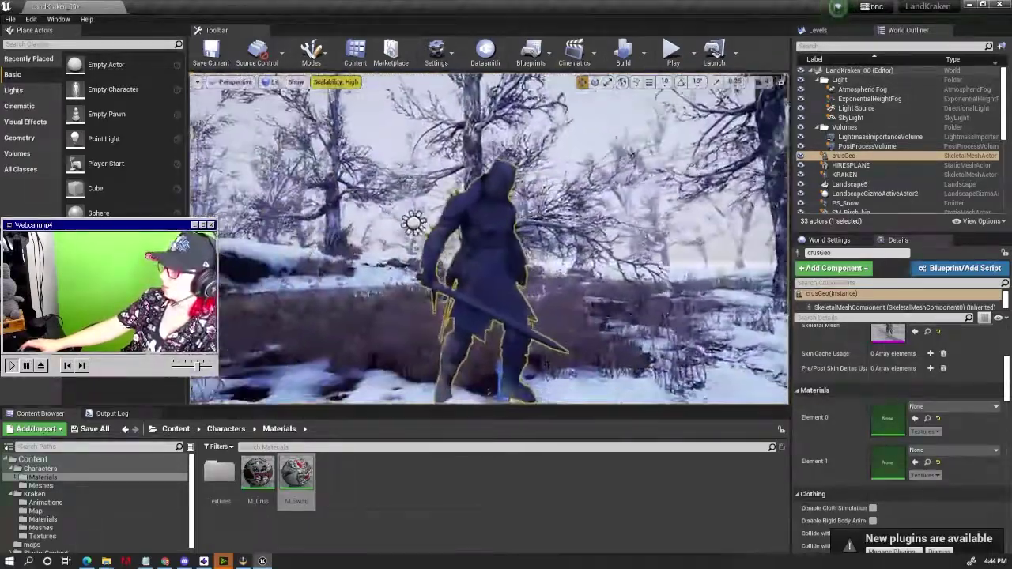
# Step: Give the knight M_Crus on Element 0 and M_Sword on Element 1, then orbit around him
pyautogui.moveTo(297, 473); pyautogui.dragTo(889, 419)
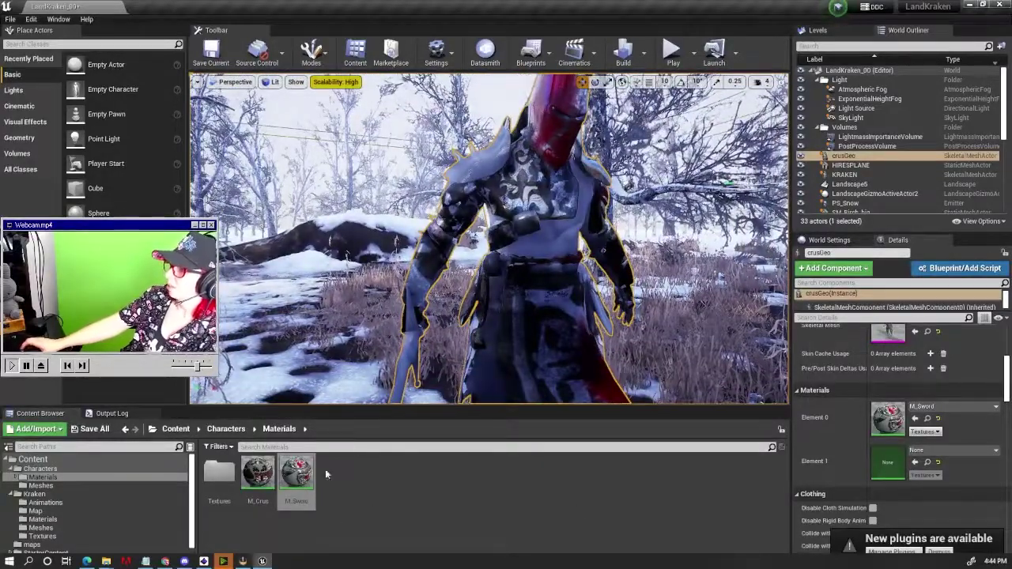
pyautogui.moveTo(258, 473); pyautogui.dragTo(887, 420)
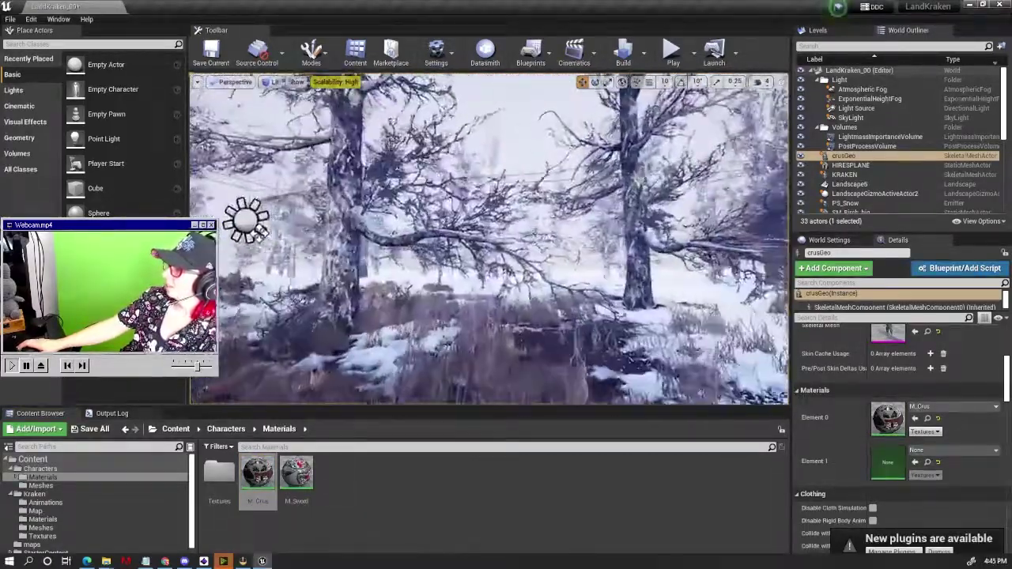
pyautogui.press('f')
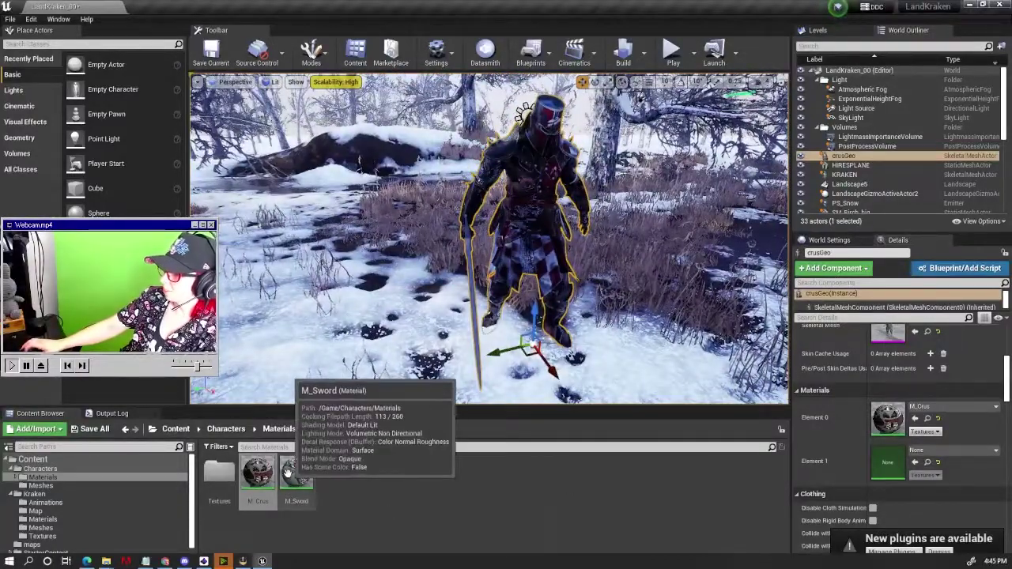
pyautogui.moveTo(296, 474); pyautogui.dragTo(888, 463)
pyautogui.moveTo(711, 356); pyautogui.dragTo(712, 237, button='right')
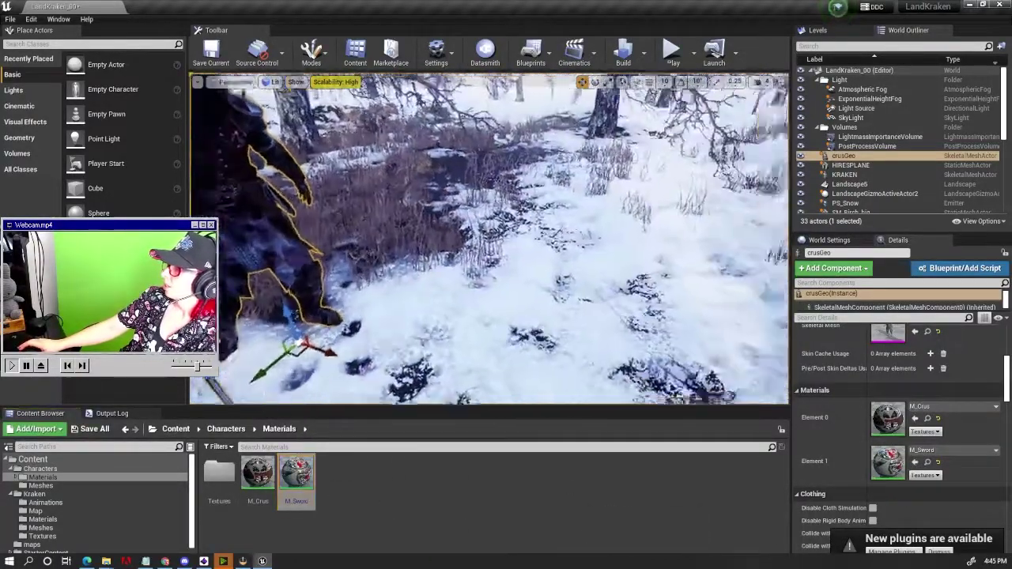
pyautogui.moveTo(488, 276); pyautogui.dragTo(489, 198, button='right')
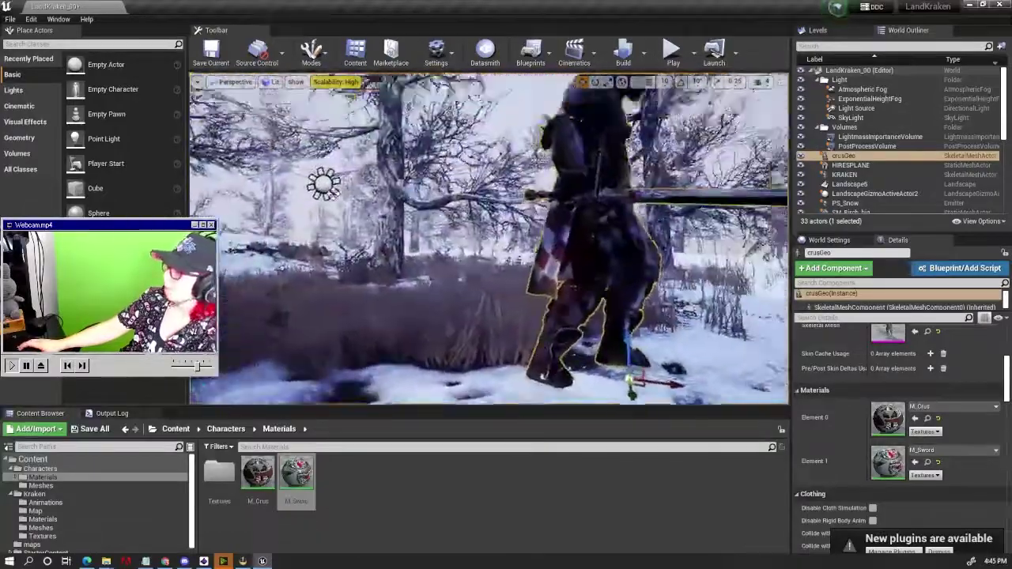
# Step: Orbit the camera closer until the knight is seen from behind facing the kraken
pyautogui.moveTo(488, 237); pyautogui.dragTo(395, 237, button='right')
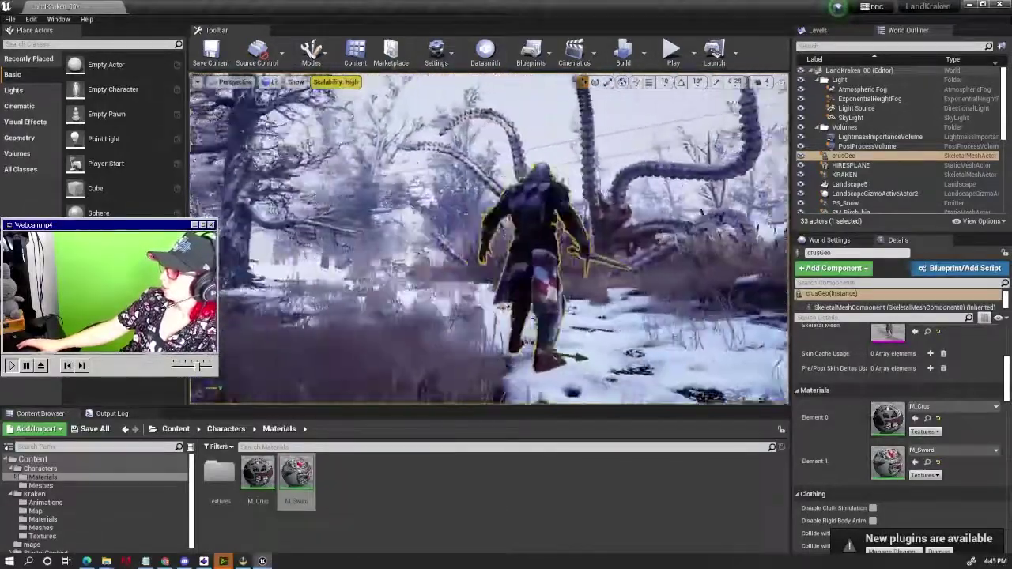
pyautogui.moveTo(489, 238); pyautogui.dragTo(427, 238, button='right')
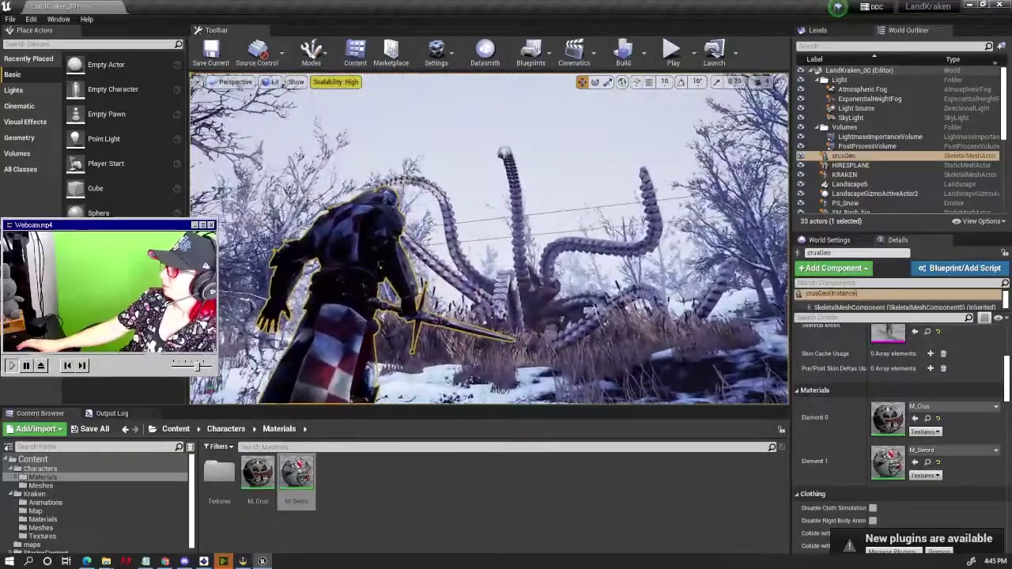
pyautogui.moveTo(489, 237)
pyautogui.mouseDown(button='right')
pyautogui.moveTo(442, 237)
pyautogui.moveTo(459, 237)
pyautogui.mouseUp(button='right')
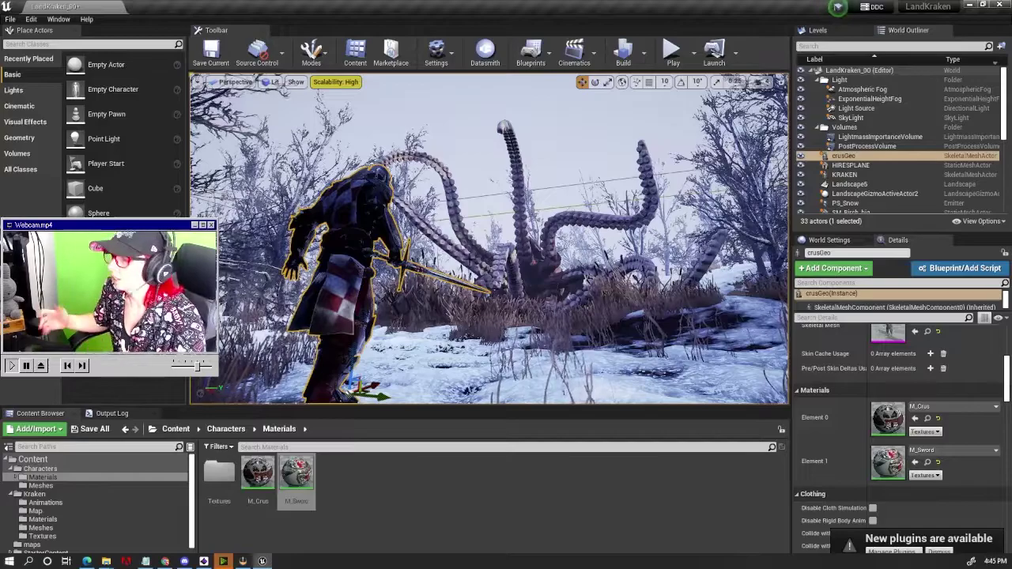
pyautogui.keyDown('alt'); pyautogui.moveTo(490, 238); pyautogui.dragTo(395, 238); pyautogui.keyUp('alt')
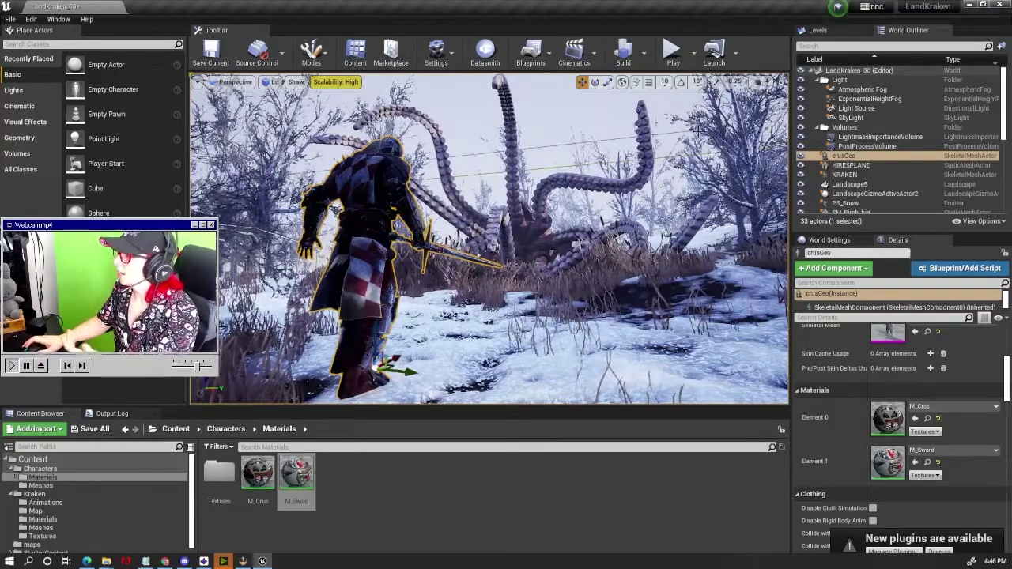
# Step: Inspect the PostProcessVolume and KRAKEN, then switch the viewport to Game View
pyautogui.click(866, 146)
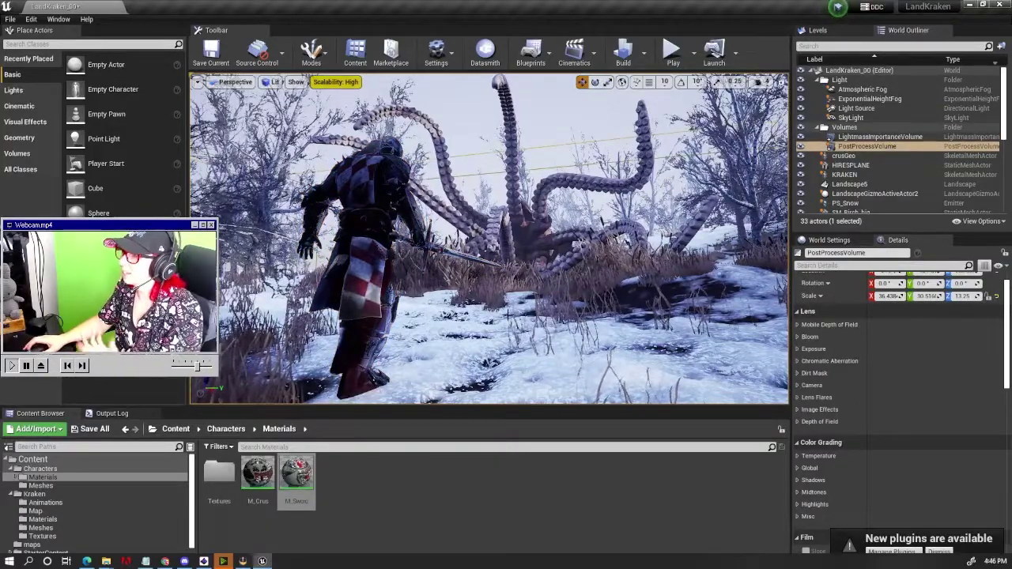
pyautogui.click(515, 264)
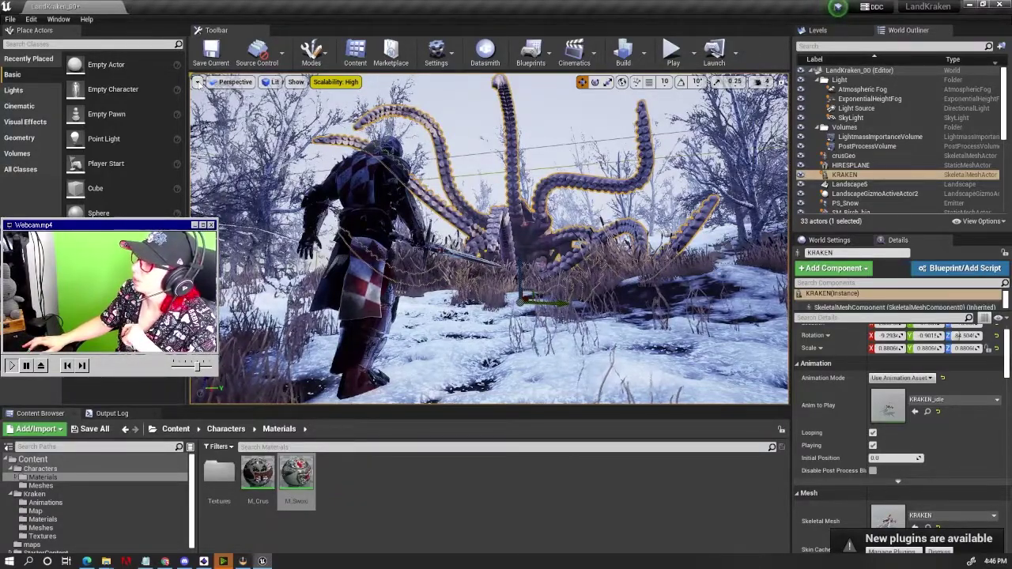
pyautogui.click(196, 82)
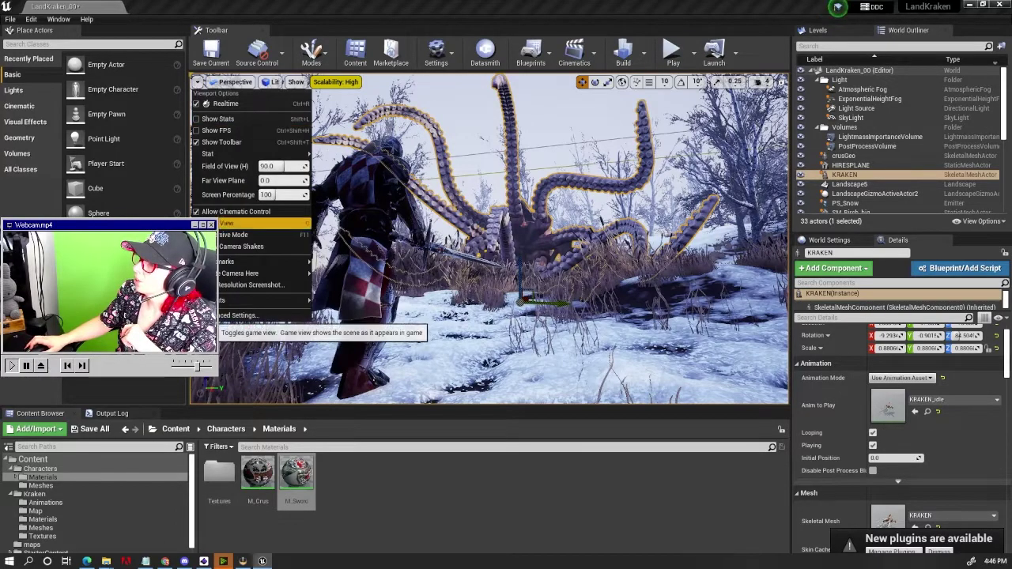
pyautogui.click(229, 223)
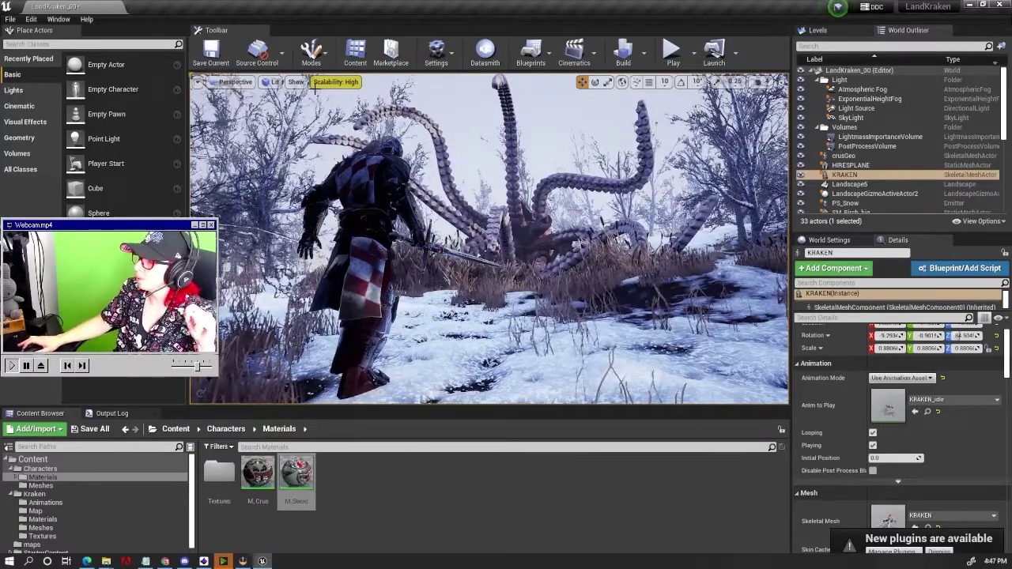
# Step: Capture a High Resolution Screenshot of the knight and kraken and open its save folder
pyautogui.click(196, 83)
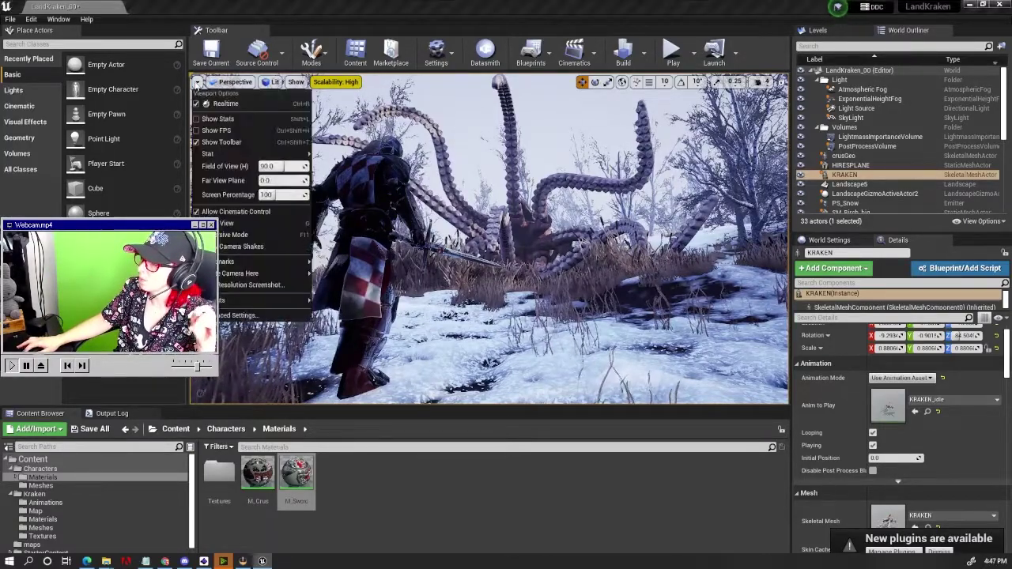
pyautogui.click(296, 286)
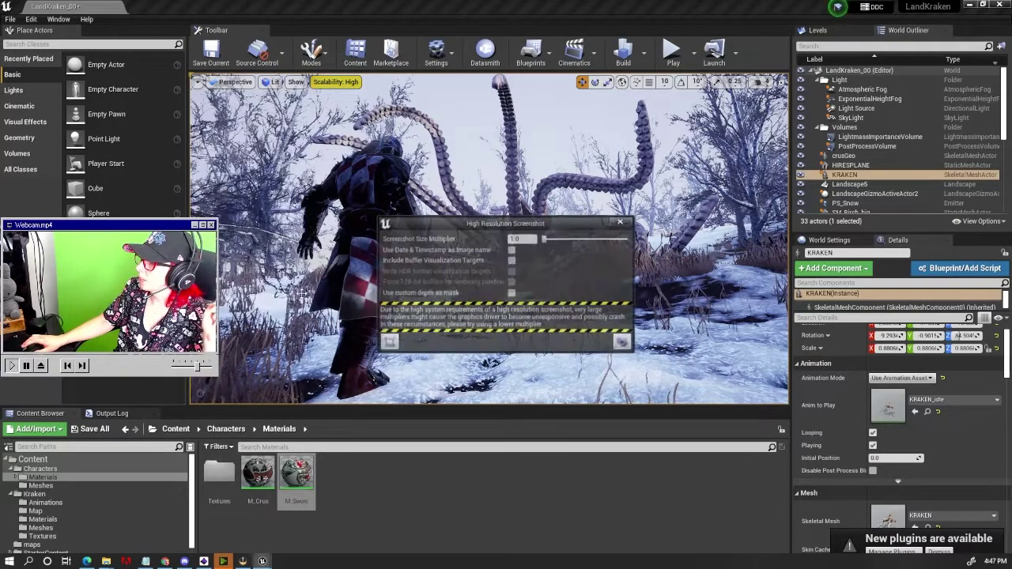
pyautogui.moveTo(511, 222); pyautogui.dragTo(708, 145)
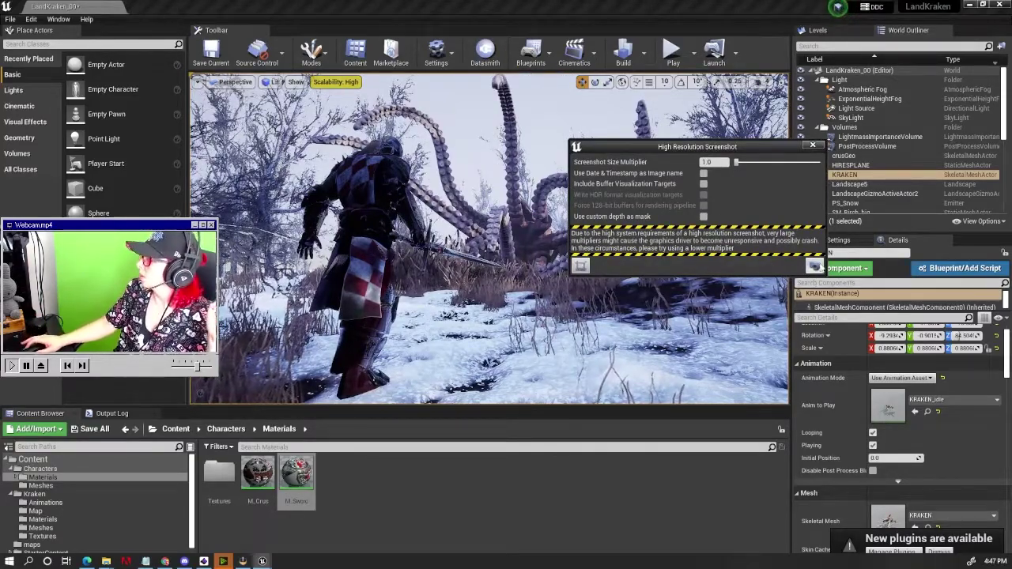
pyautogui.click(815, 266)
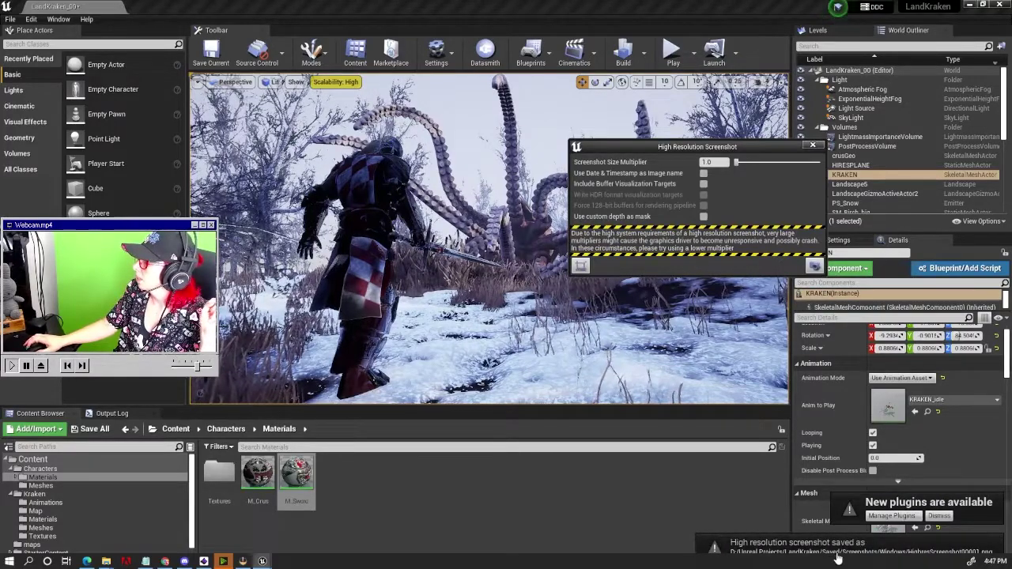
pyautogui.click(838, 553)
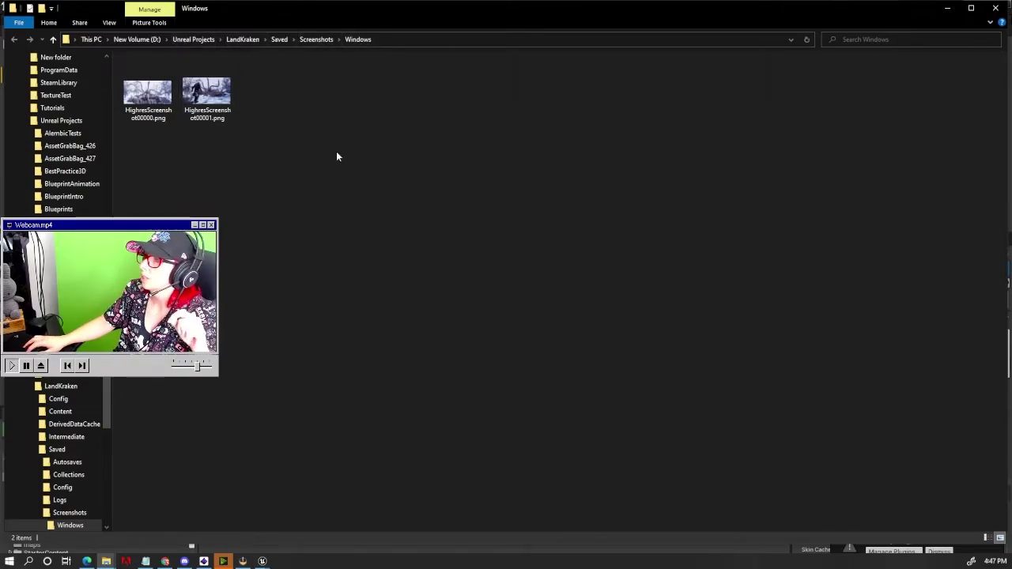
# Step: View HighresScreenshot00001.png maximized and zoomed in Photos, then close it and minimize File Explorer
pyautogui.doubleClick(207, 93)
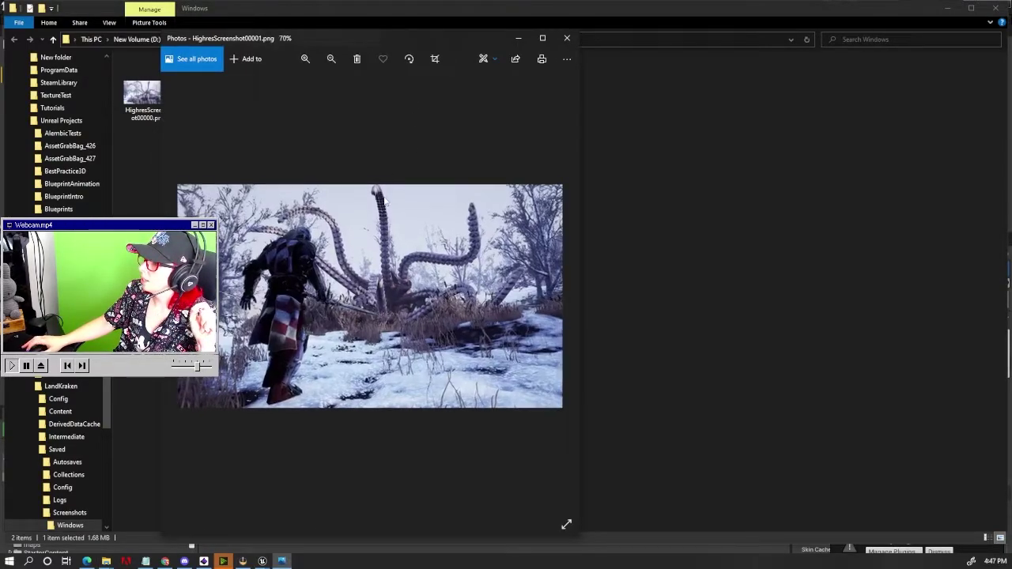
pyautogui.click(542, 38)
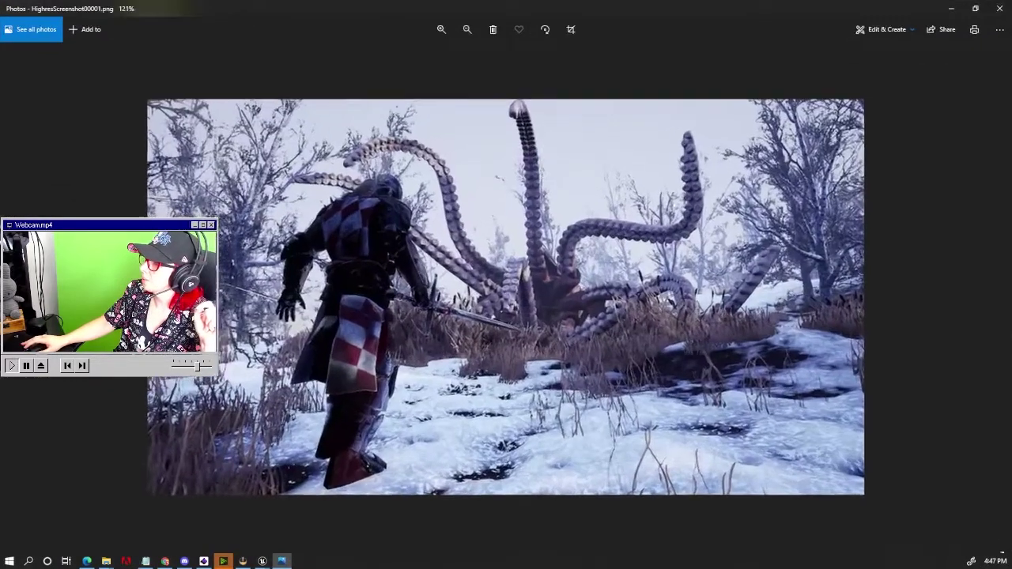
pyautogui.hotkey('ctrl', '+')
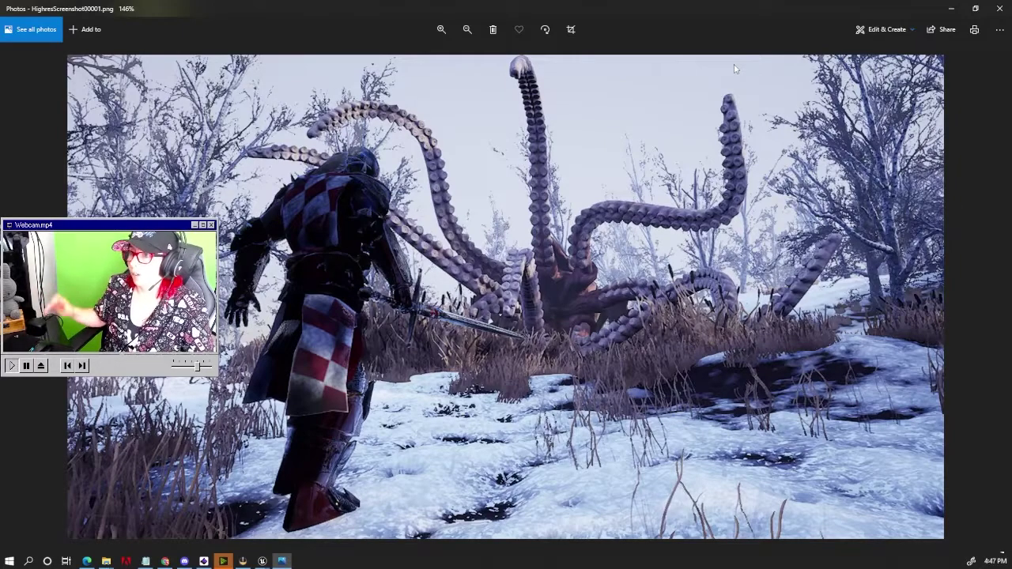
pyautogui.click(998, 8)
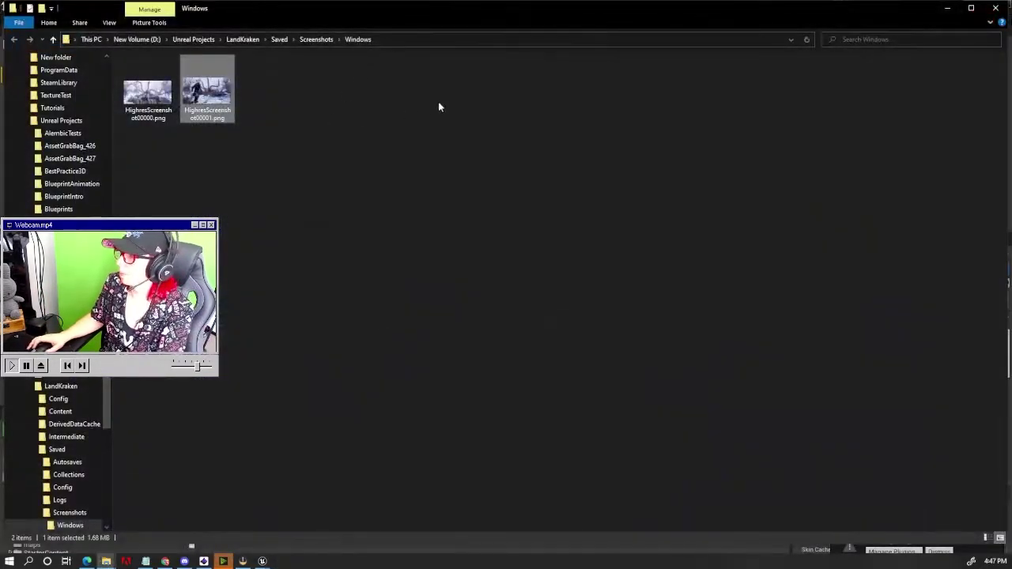
pyautogui.click(948, 9)
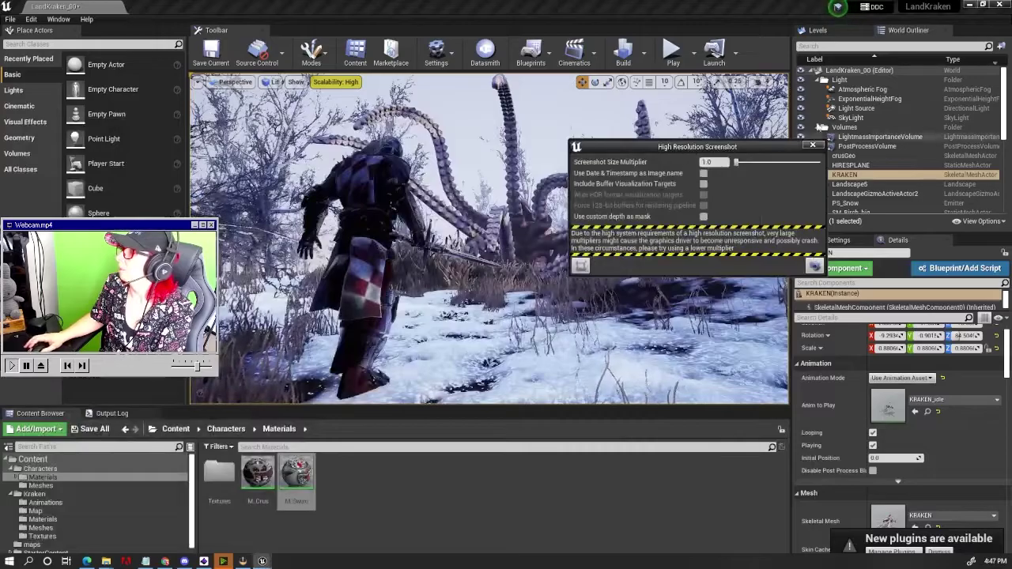
# Step: Close the screenshot dialog, minimize Notepad, and return to the top-level Content folder
pyautogui.click(817, 140)
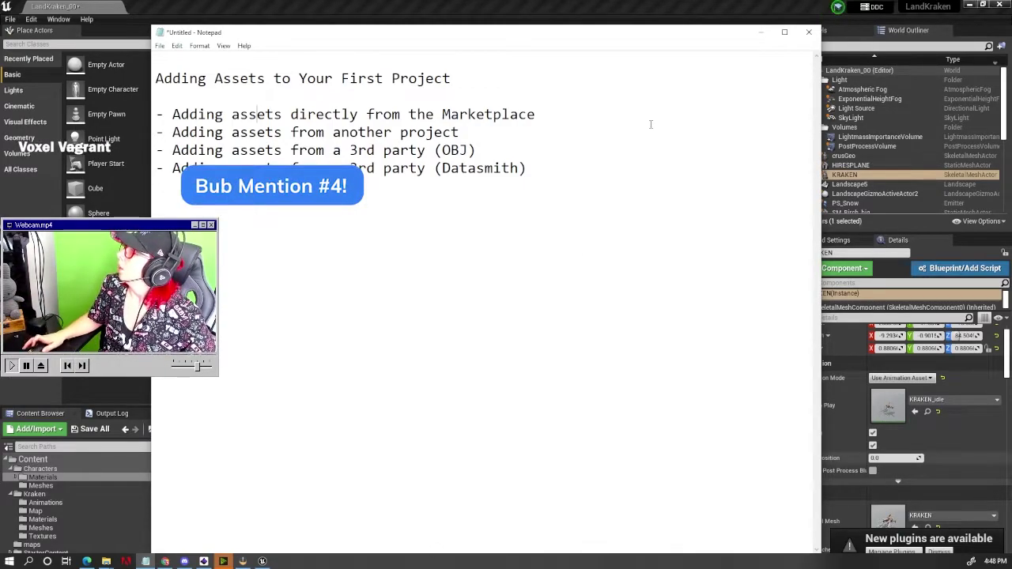
pyautogui.click(761, 33)
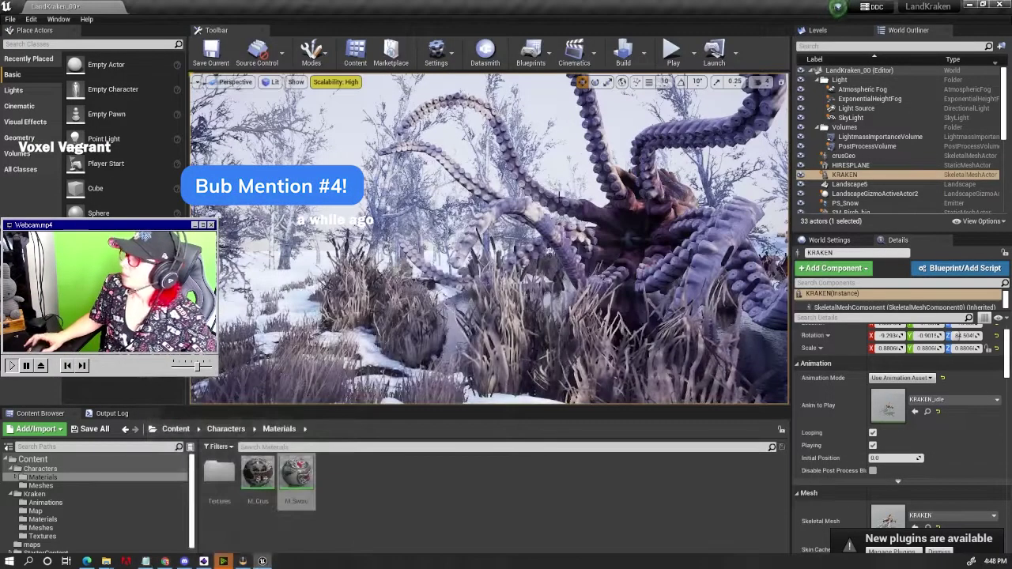
pyautogui.click(47, 458)
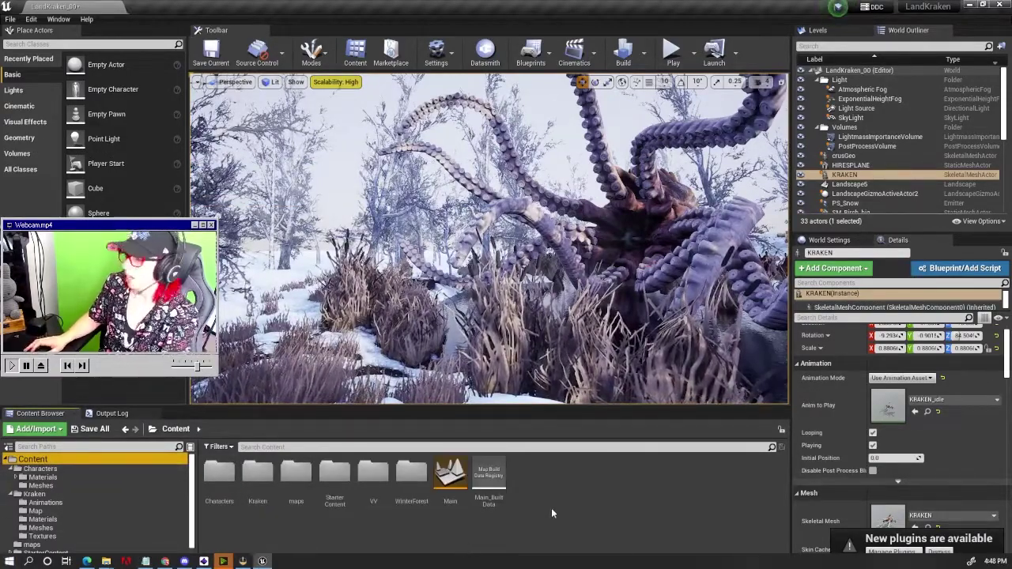
# Step: Create a new folder named Imports under Content and open it
pyautogui.rightClick(554, 470)
pyautogui.click(593, 145)
pyautogui.write('Import')
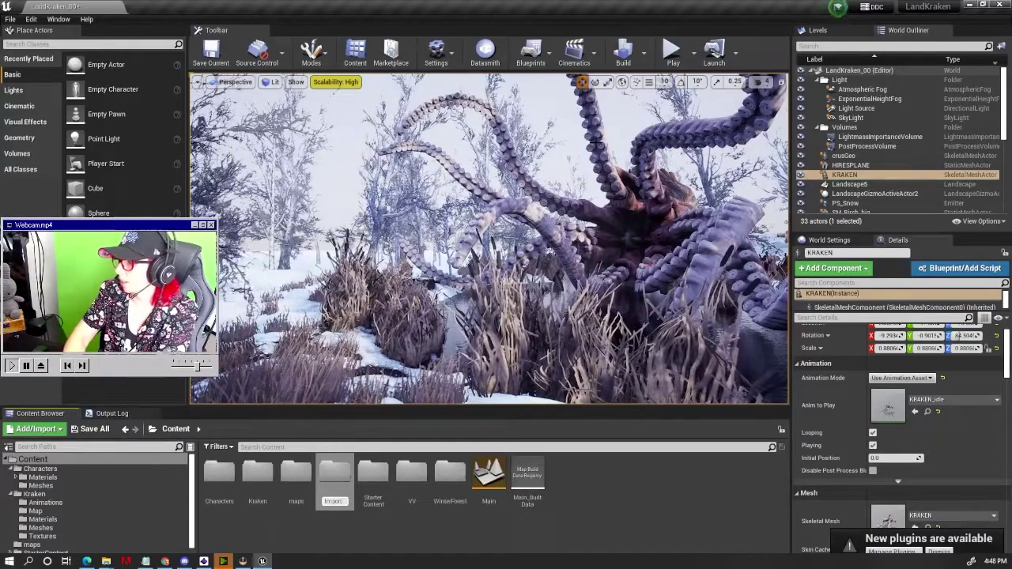
pyautogui.write('s')
pyautogui.press('Return')
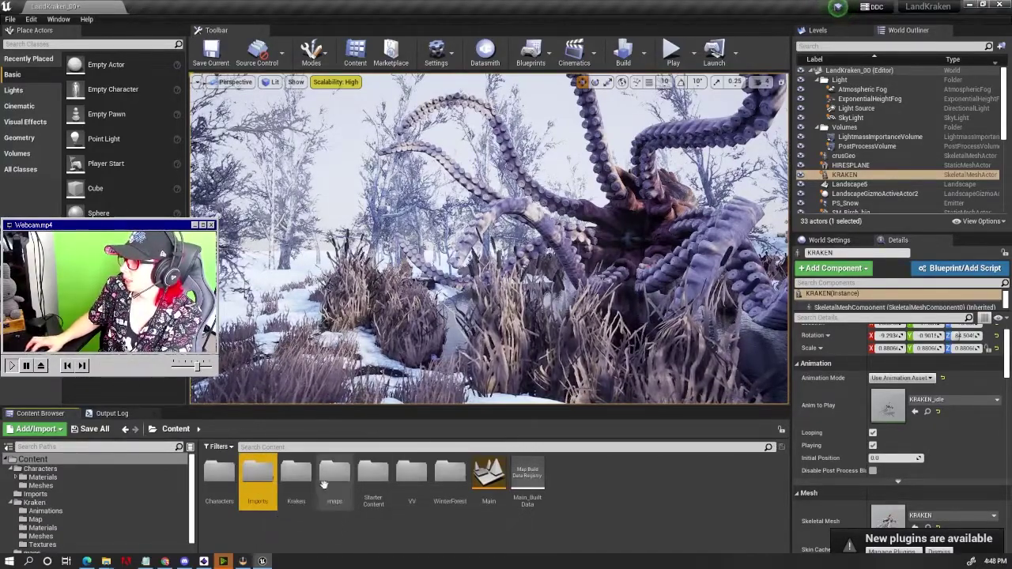
pyautogui.press('f')
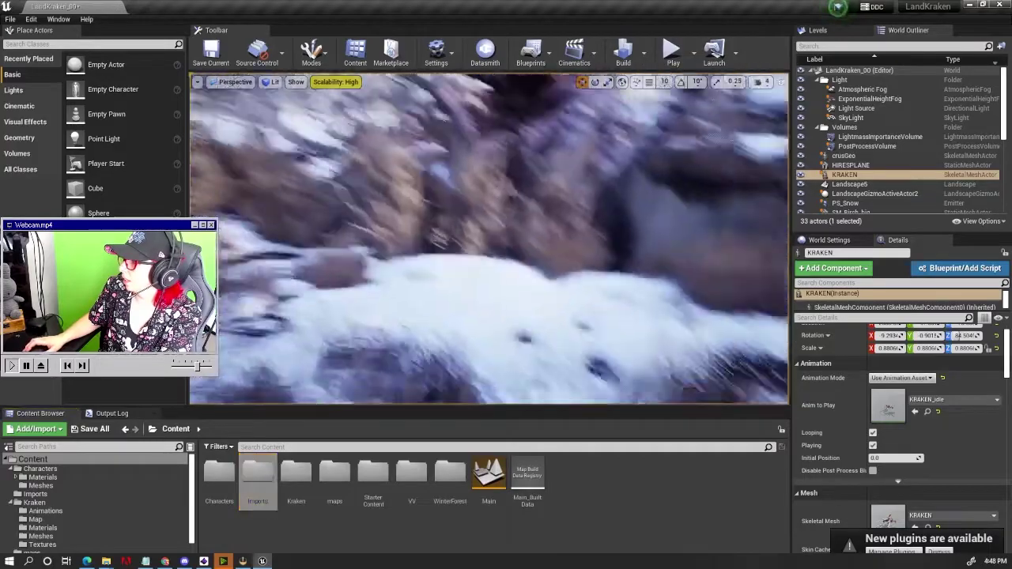
pyautogui.doubleClick(258, 474)
# Step: Fly the camera back to the knight and bring up the Turbo_Engine folder in File Explorer
pyautogui.moveTo(402, 308); pyautogui.dragTo(474, 301, button='right')
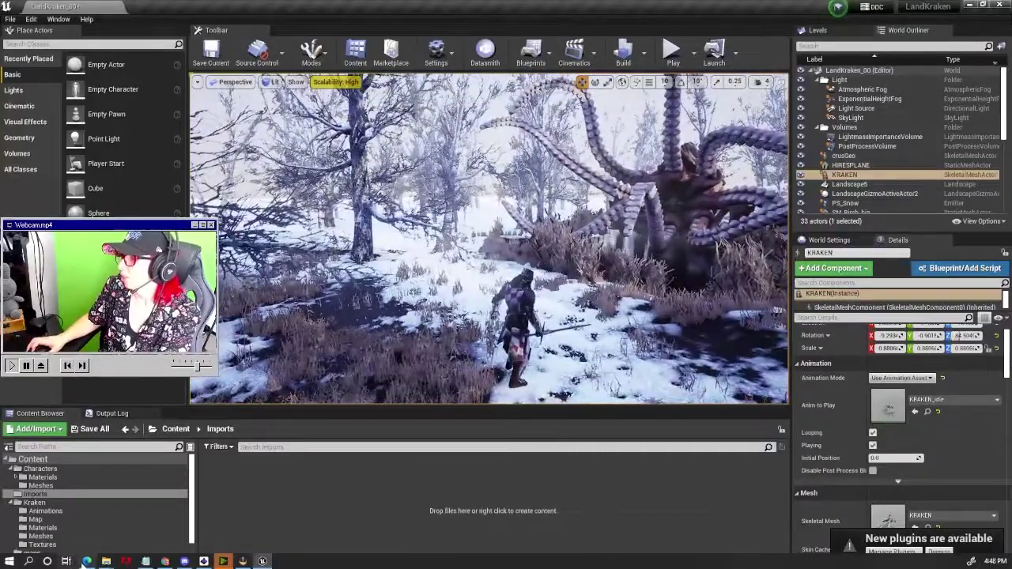
pyautogui.moveTo(106, 561)
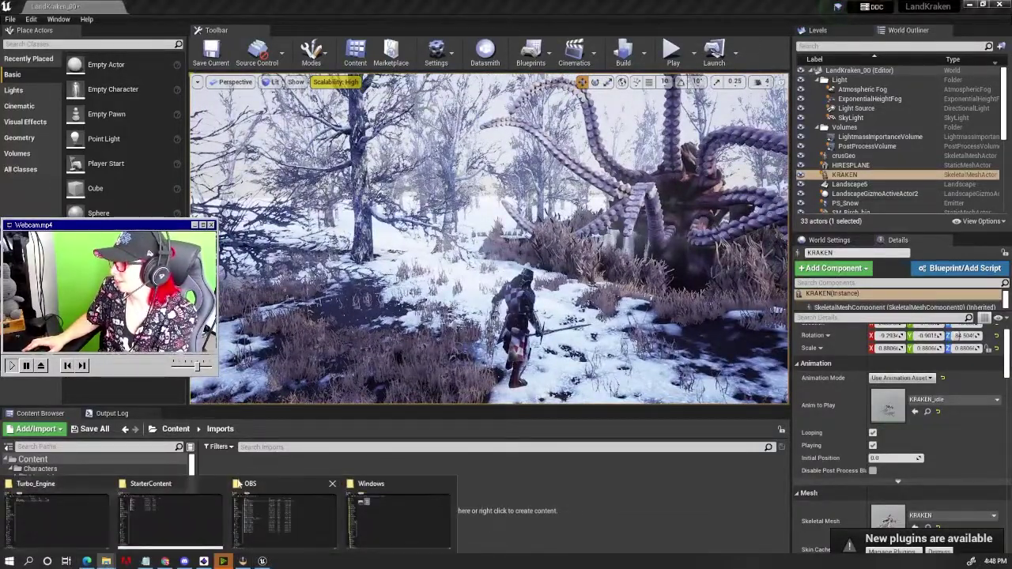
pyautogui.moveTo(280, 537)
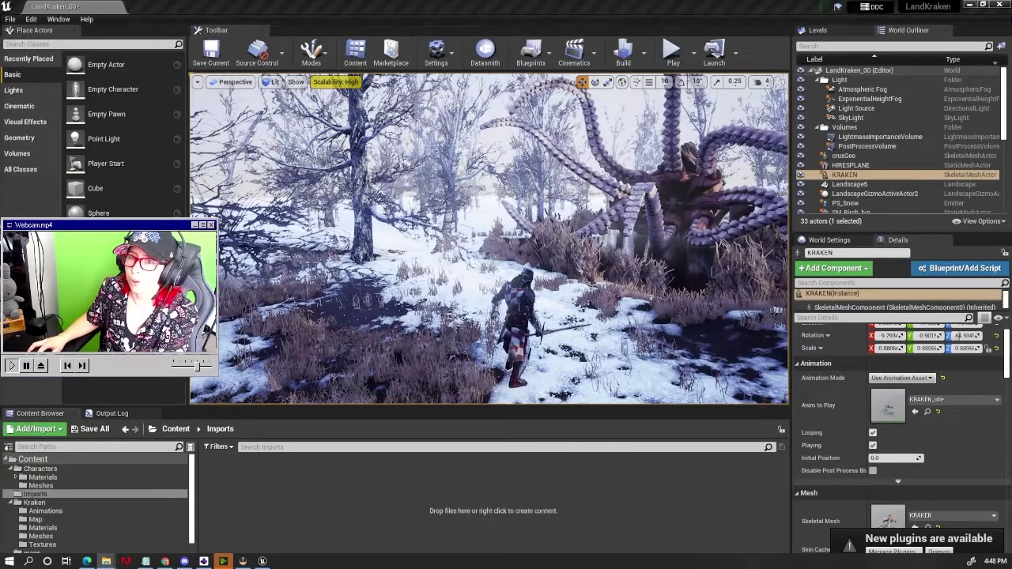
pyautogui.press('super+e')
# Step: Attempt dragging Turbo_Engine_logo.obj into the editor, abandon it, and open the Add/Import menu
pyautogui.moveTo(439, 127); pyautogui.dragTo(417, 164)
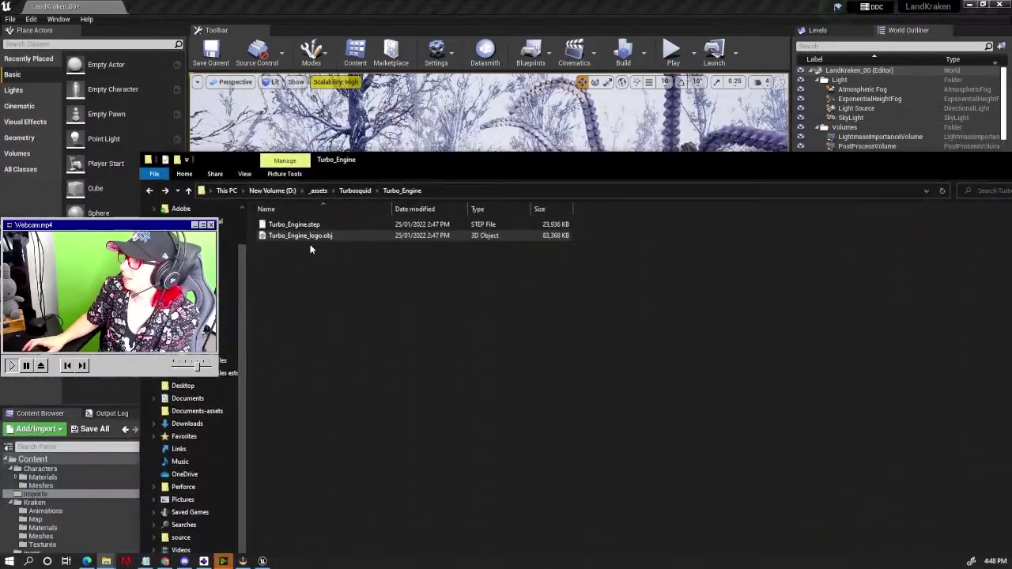
pyautogui.moveTo(533, 160)
pyautogui.mouseDown()
pyautogui.moveTo(541, 119)
pyautogui.moveTo(816, 218)
pyautogui.mouseUp()
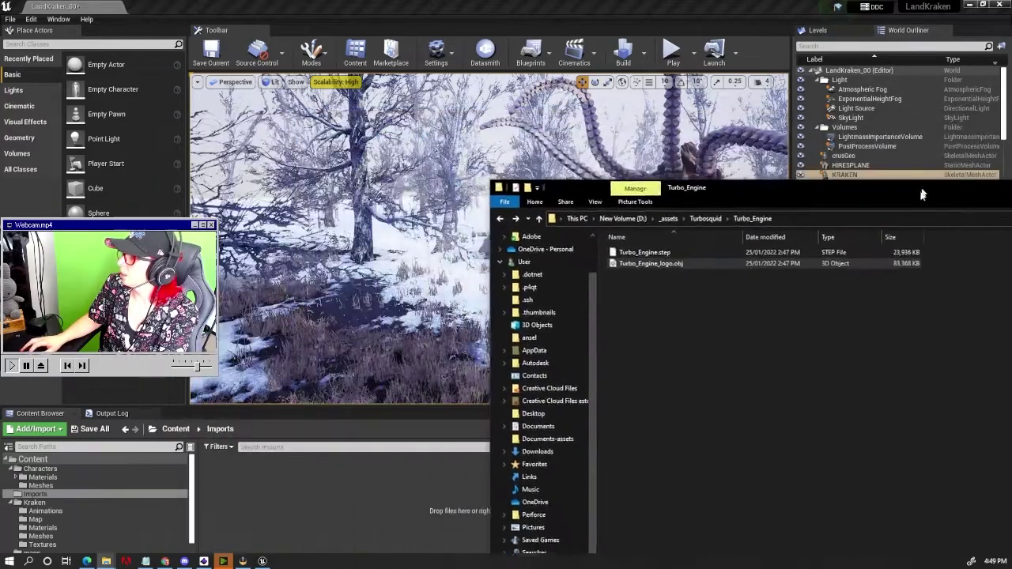
pyautogui.click(793, 237)
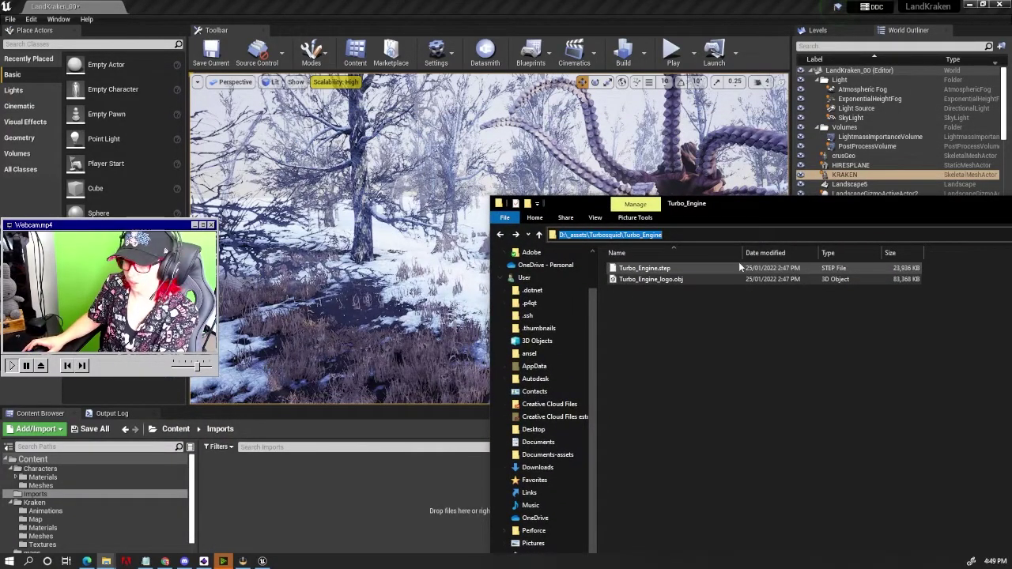
pyautogui.click(660, 282)
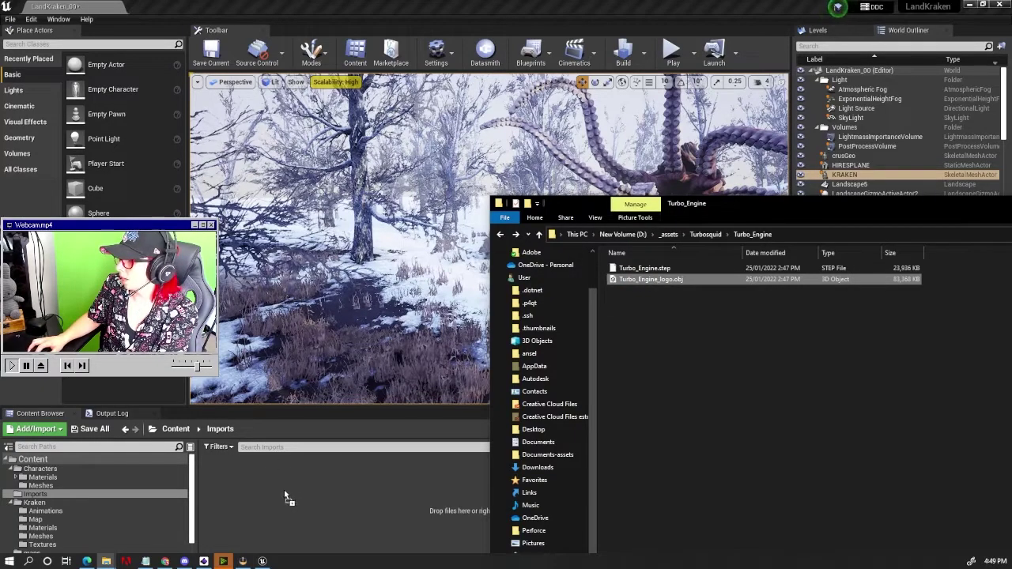
pyautogui.moveTo(660, 281)
pyautogui.mouseDown()
pyautogui.moveTo(666, 378)
pyautogui.moveTo(680, 378)
pyautogui.mouseUp()
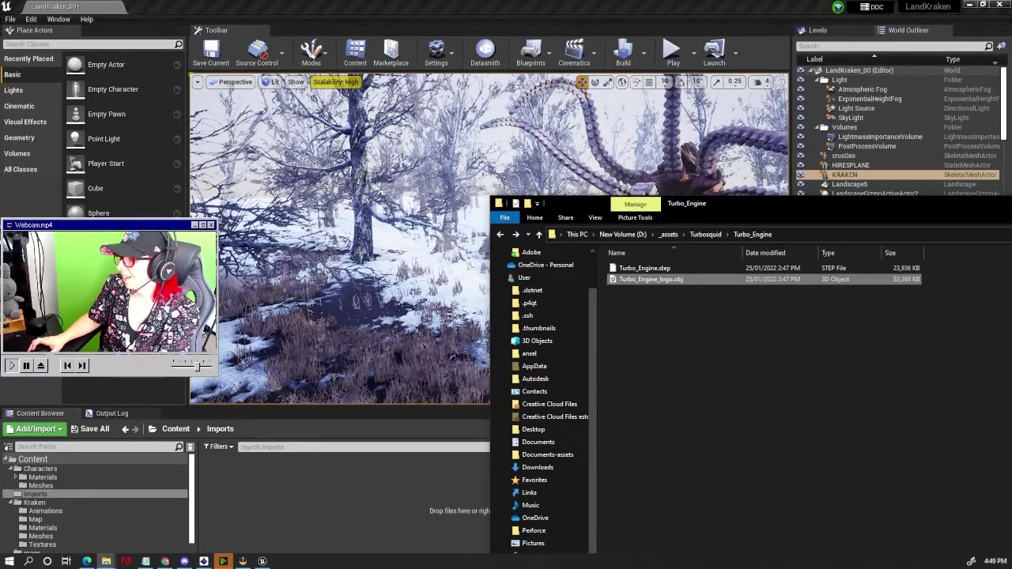
pyautogui.hotkey('alt', 'Tab')
pyautogui.click(36, 428)
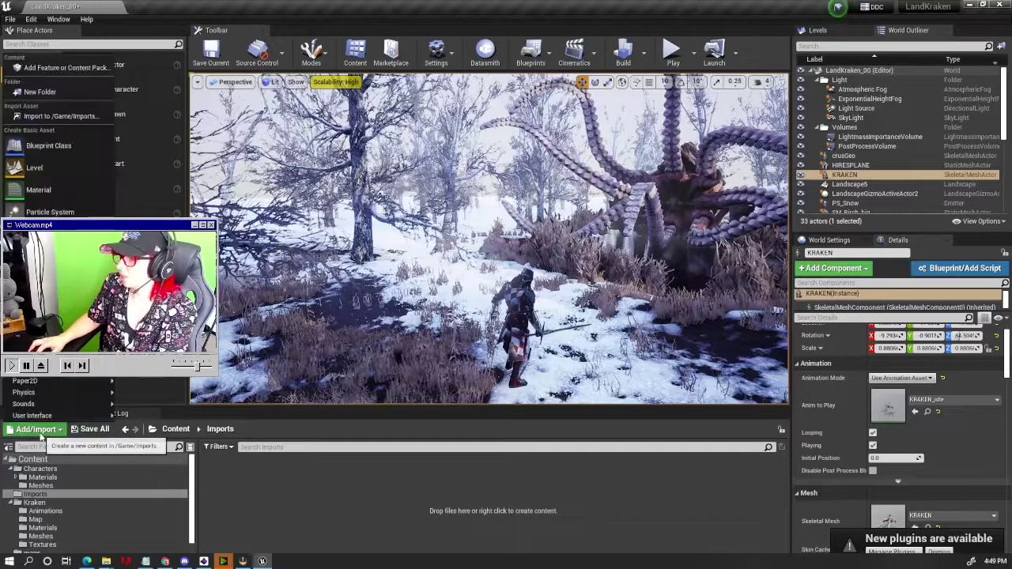
# Step: Choose Turbo_Engine_logo.obj in the file dialog for import into /Game/Imports
pyautogui.click(61, 116)
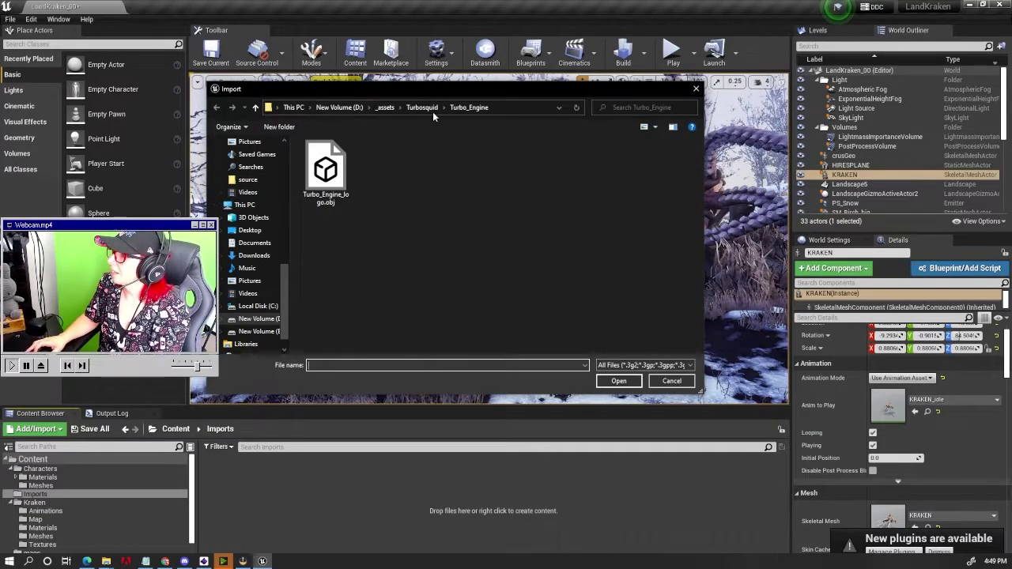
pyautogui.click(314, 190)
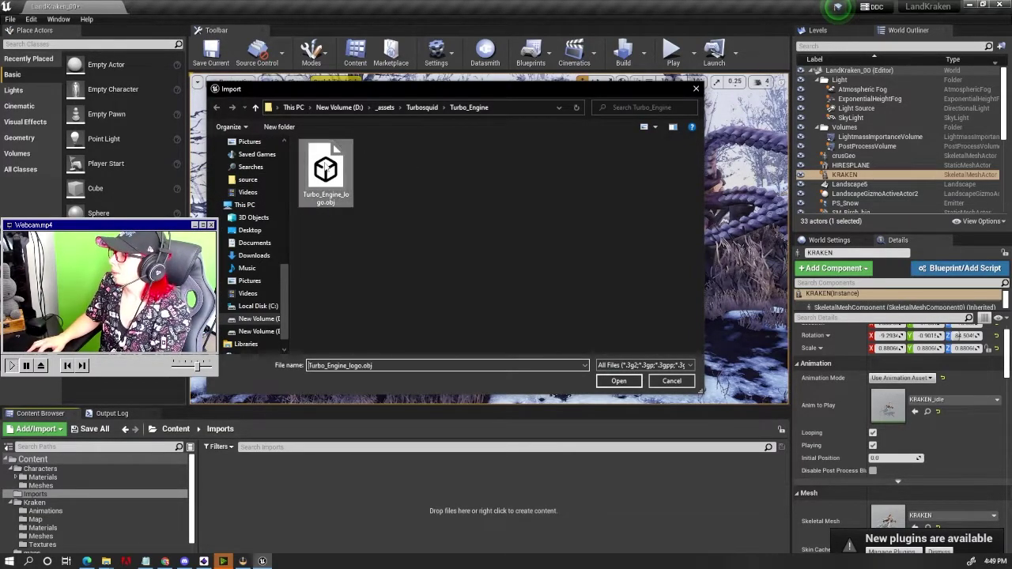
pyautogui.click(615, 382)
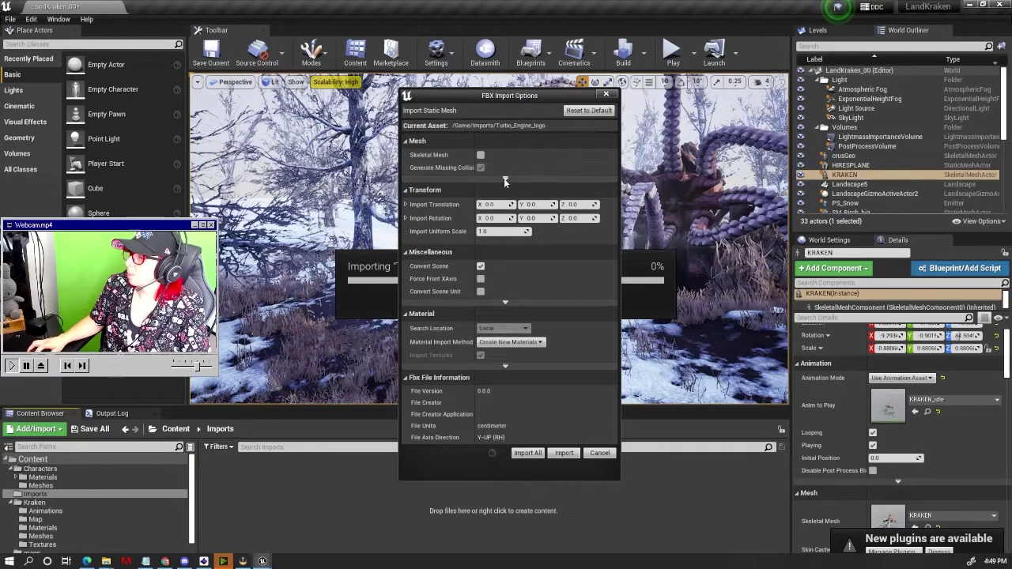
# Step: Enable Combine Meshes in the advanced mesh options and import the logo with its Body materials
pyautogui.click(504, 178)
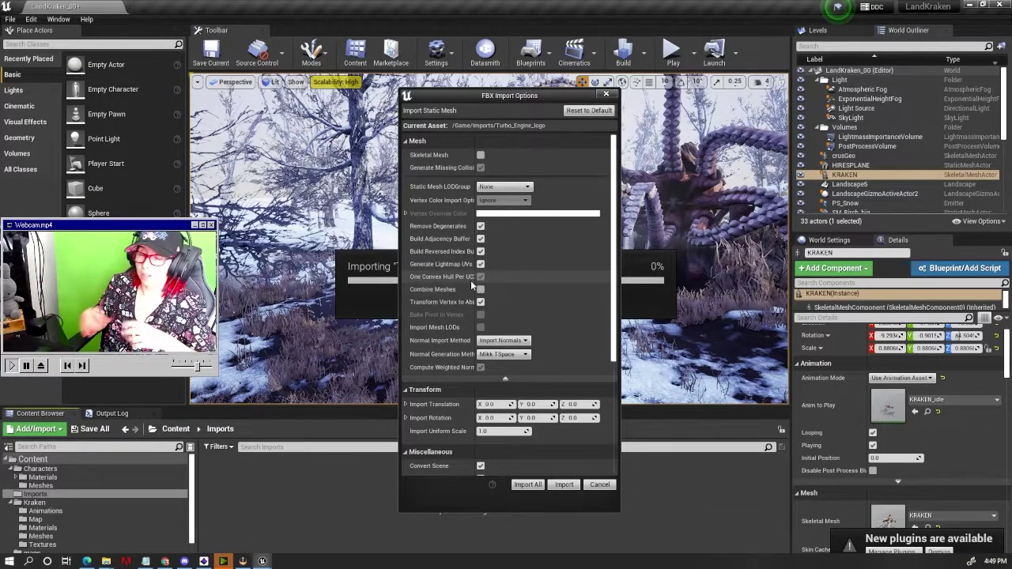
pyautogui.click(480, 290)
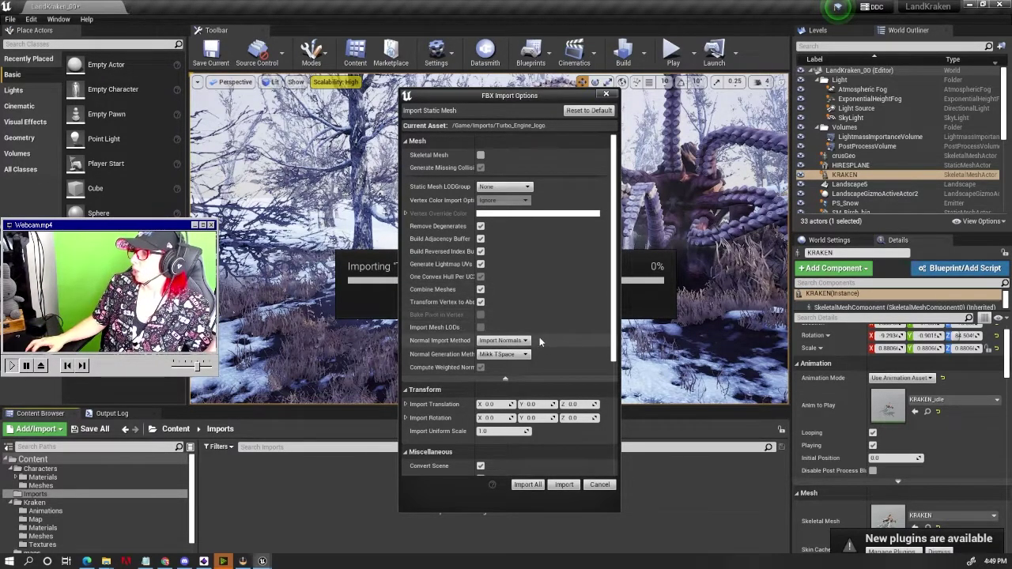
pyautogui.scroll(-2, 514, 320)
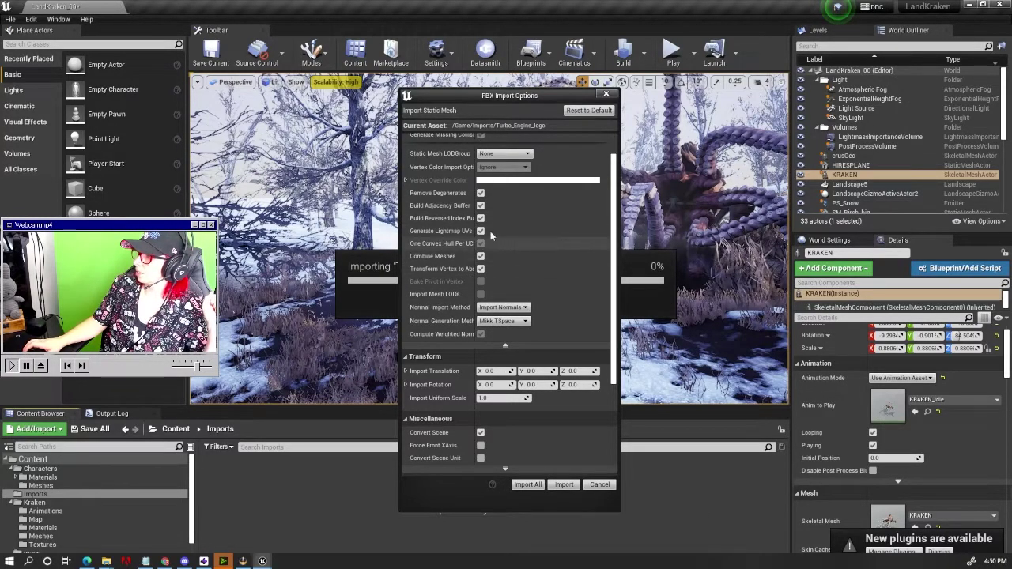
pyautogui.click(561, 486)
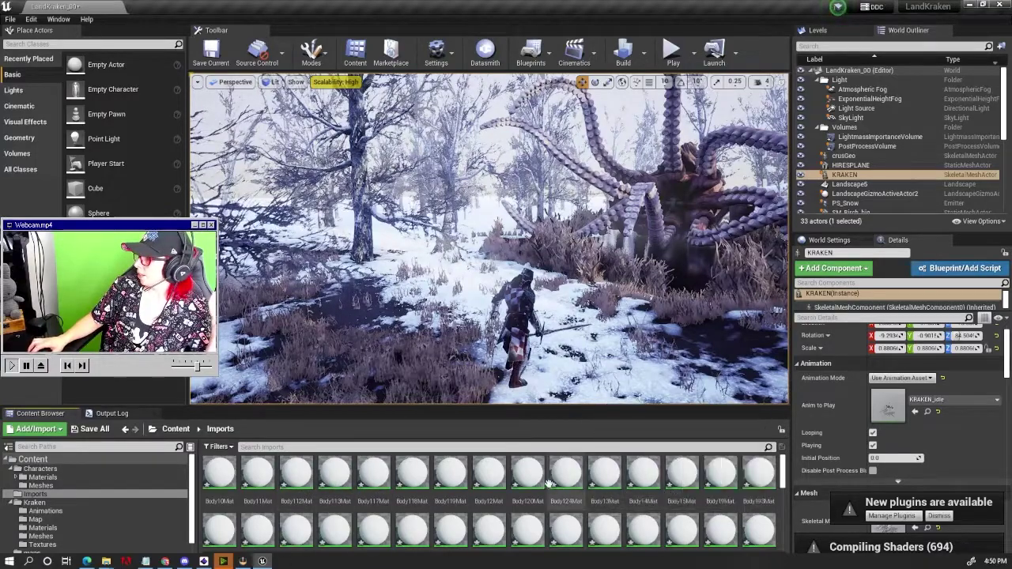
# Step: Drag Turbo_Engine_logo from the Content Browser into the level beside the knight and lift it slightly
pyautogui.scroll(-5, 560, 486)
pyautogui.scroll(-3, 560, 486)
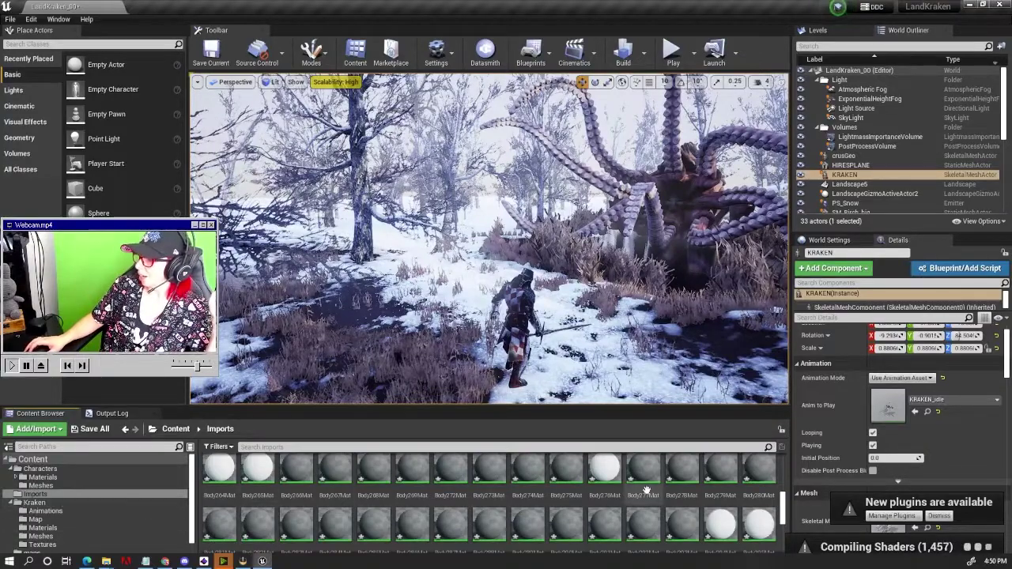
pyautogui.moveTo(788, 496); pyautogui.dragTo(783, 540)
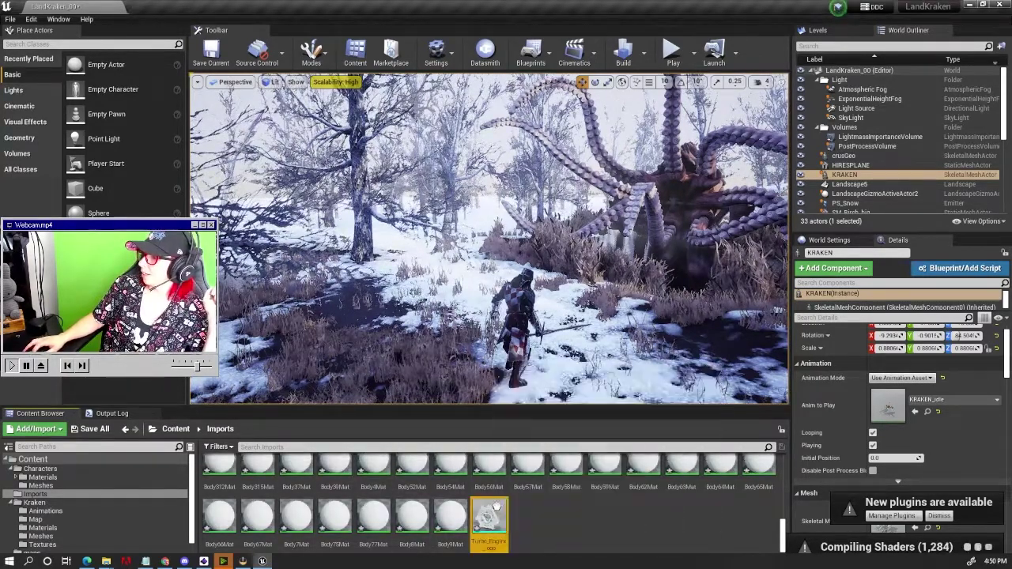
pyautogui.moveTo(480, 503); pyautogui.dragTo(486, 303)
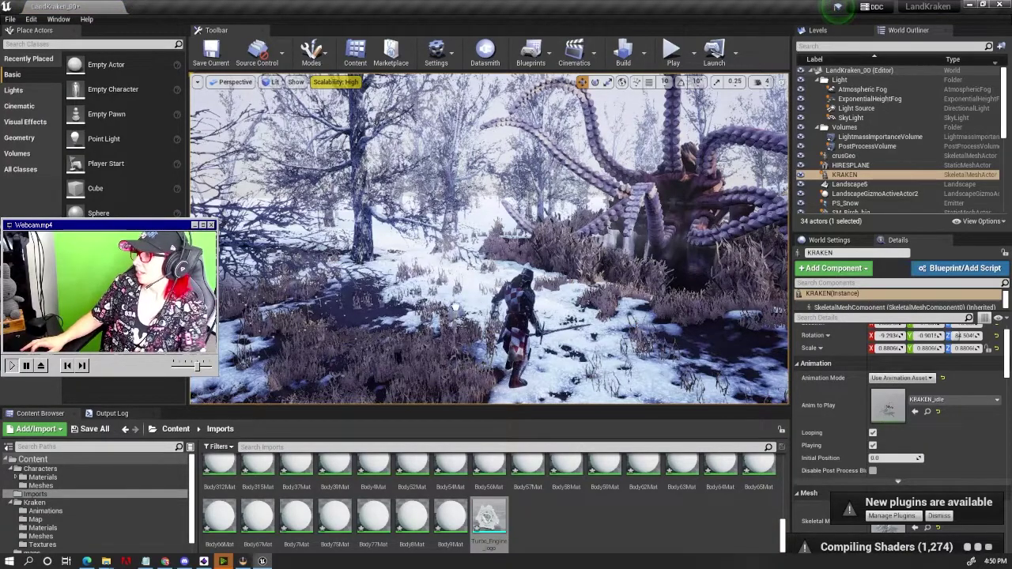
pyautogui.moveTo(451, 292); pyautogui.dragTo(454, 269)
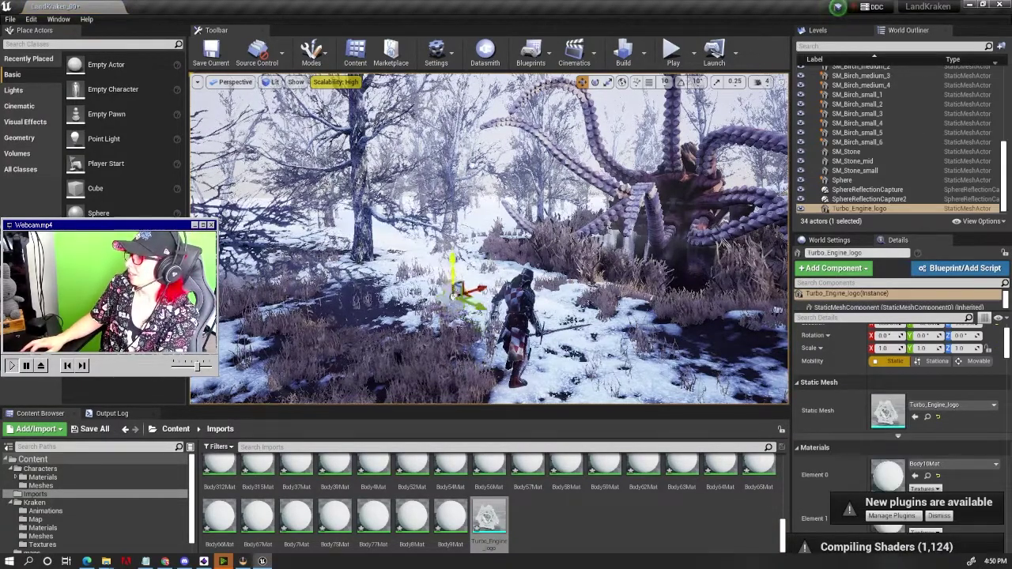
# Step: Fly around the placed logo, frame it with F, and fly on through the forest
pyautogui.moveTo(408, 251); pyautogui.dragTo(408, 251, button='right')
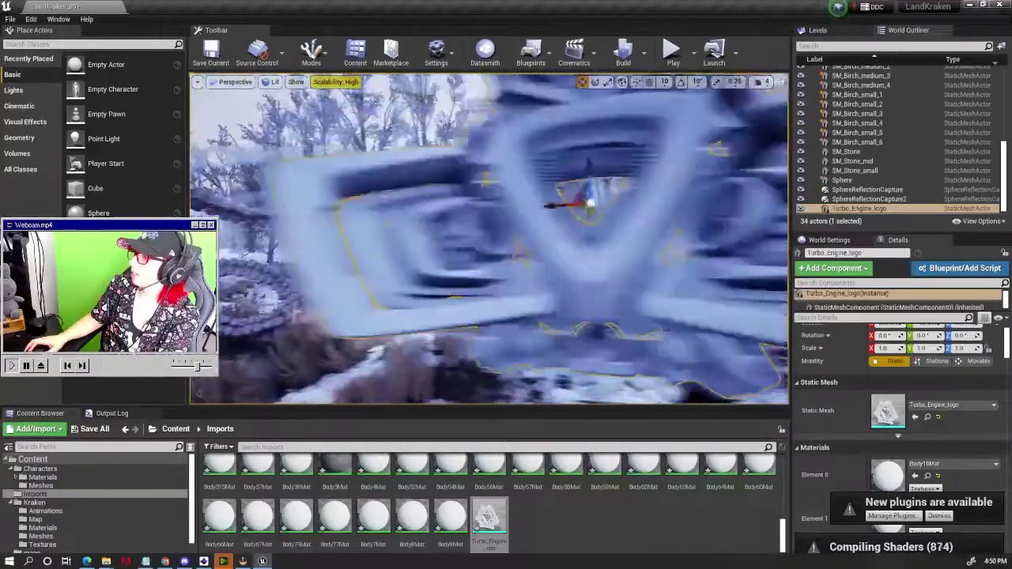
pyautogui.moveTo(490, 237)
pyautogui.mouseDown(button='right')
pyautogui.moveTo(442, 238)
pyautogui.moveTo(474, 237)
pyautogui.mouseUp(button='right')
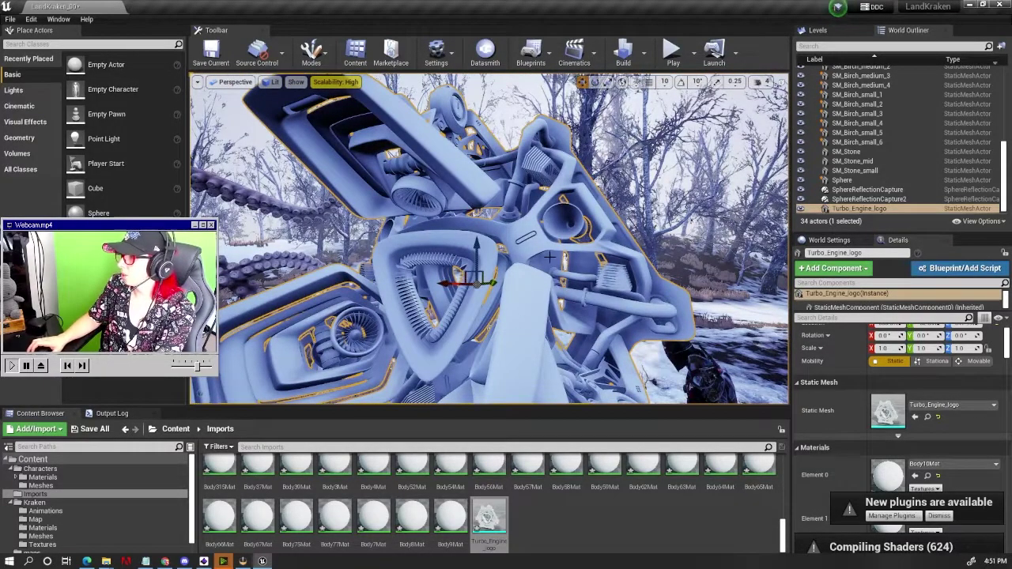
pyautogui.moveTo(549, 257)
pyautogui.mouseDown(button='right')
pyautogui.moveTo(629, 188)
pyautogui.moveTo(280, 105)
pyautogui.mouseUp(button='right')
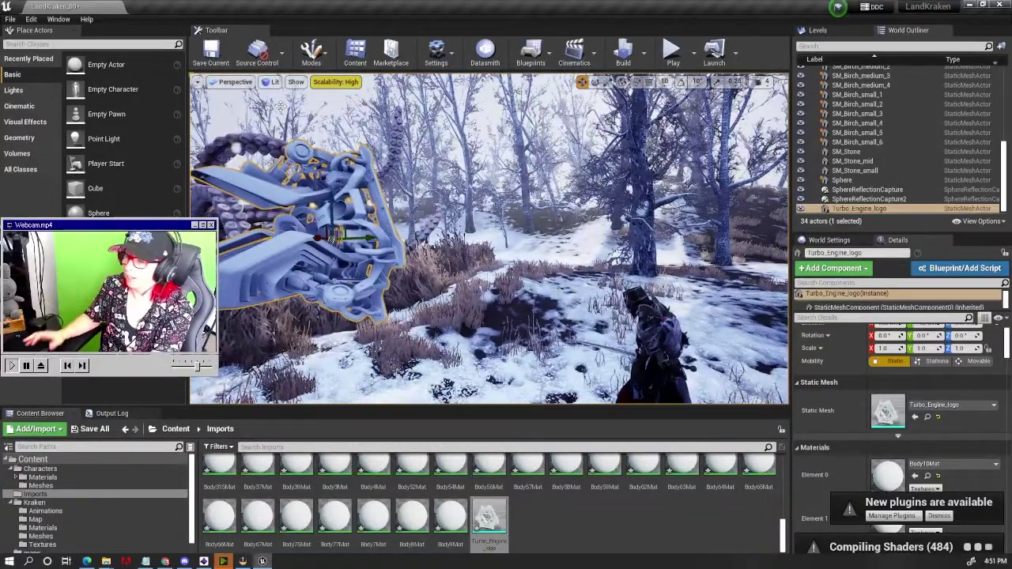
pyautogui.press('f')
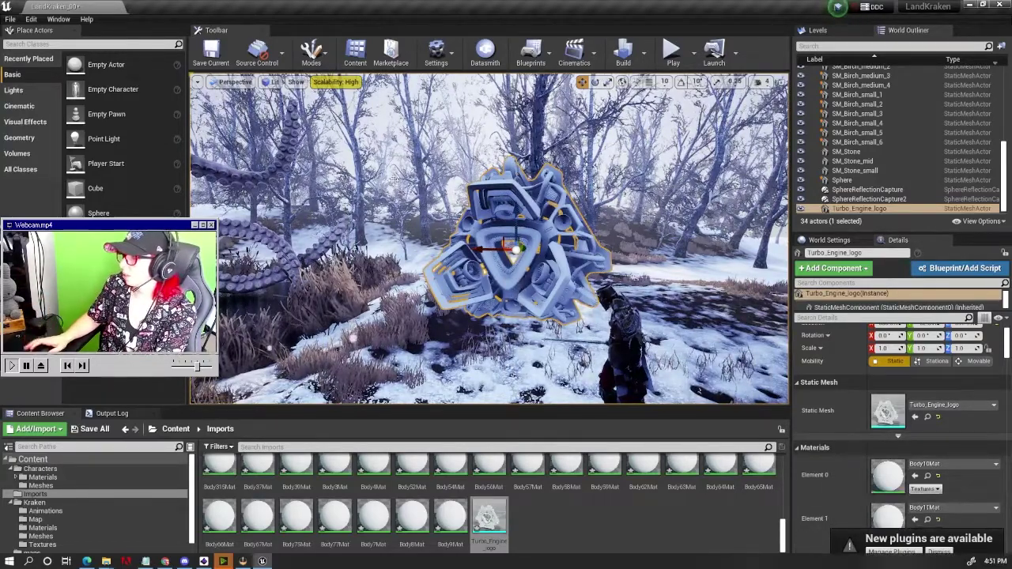
pyautogui.moveTo(364, 203); pyautogui.dragTo(442, 209, button='right')
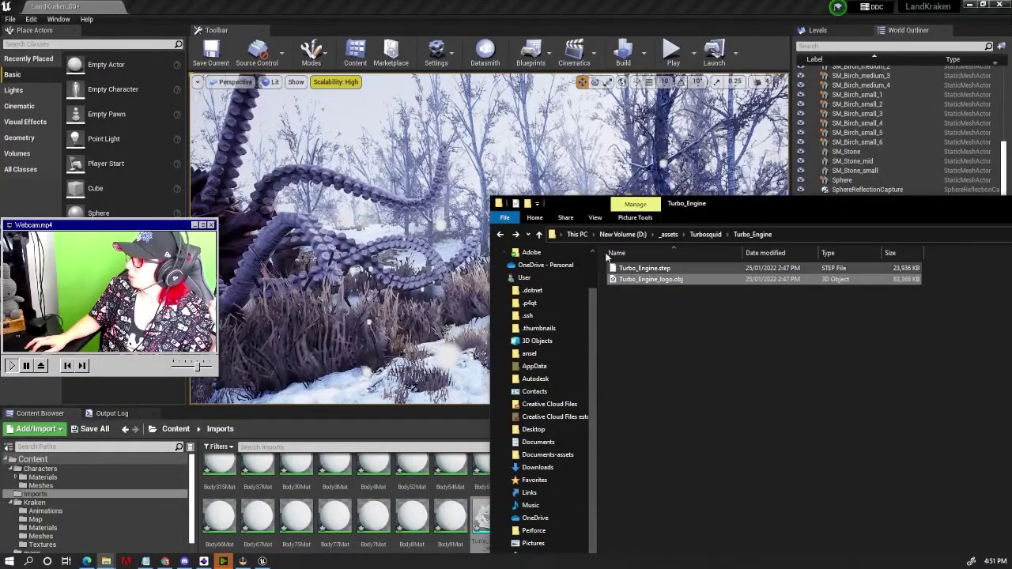
# Step: Select Turbo_Engine.step in File Explorer and bring up Unreal's Datasmith import file picker
pyautogui.click(635, 269)
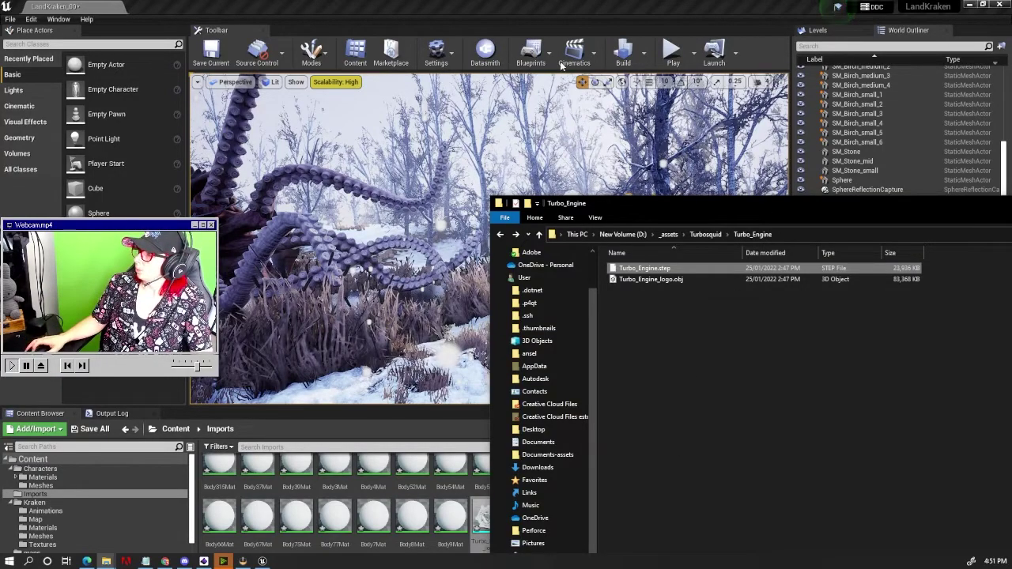
pyautogui.click(485, 51)
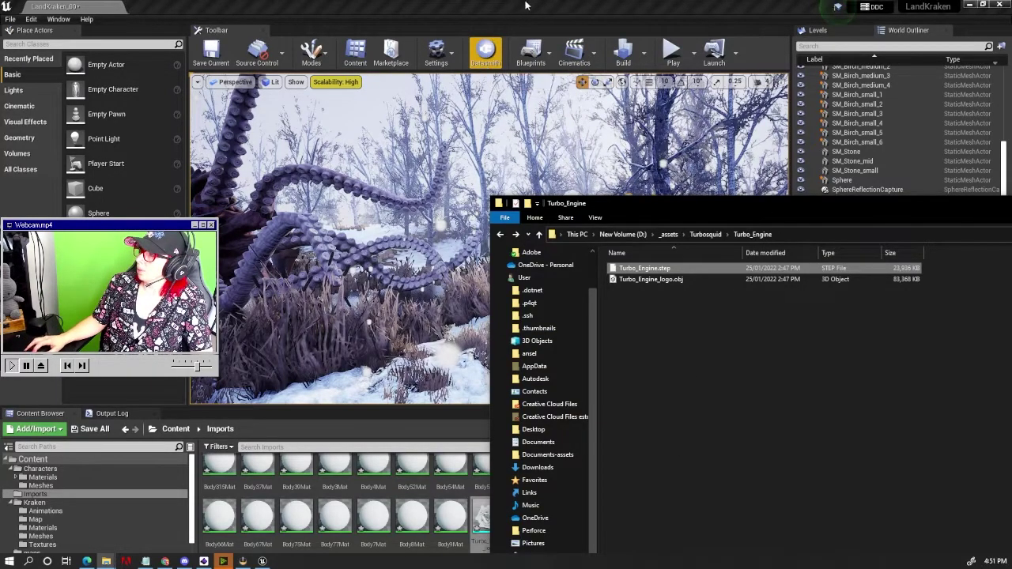
pyautogui.click(526, 6)
pyautogui.click(485, 52)
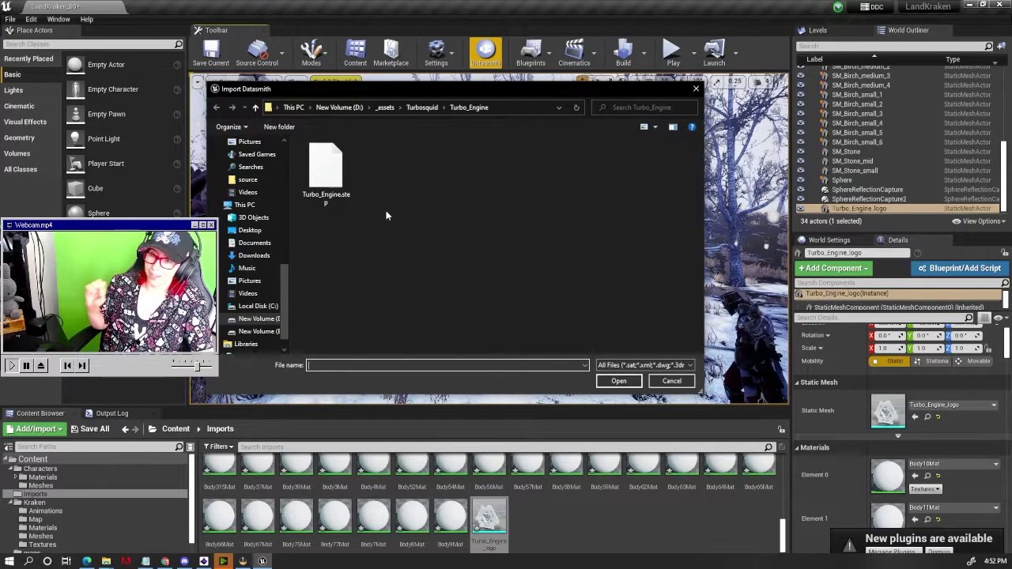
# Step: Pick Turbo_Engine.step for Datasmith import and set /Game/Imports as its destination
pyautogui.click(325, 170)
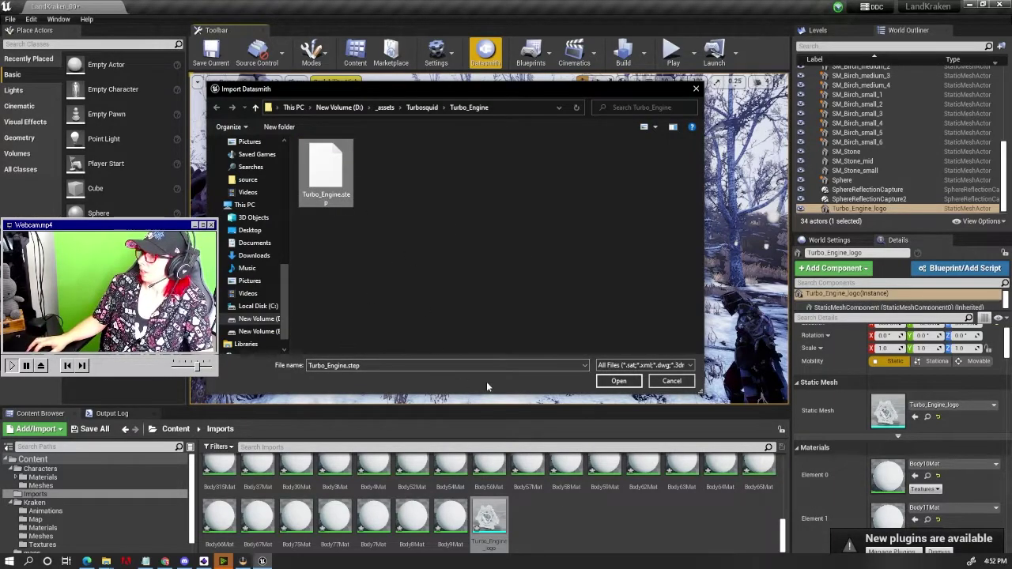
pyautogui.click(619, 381)
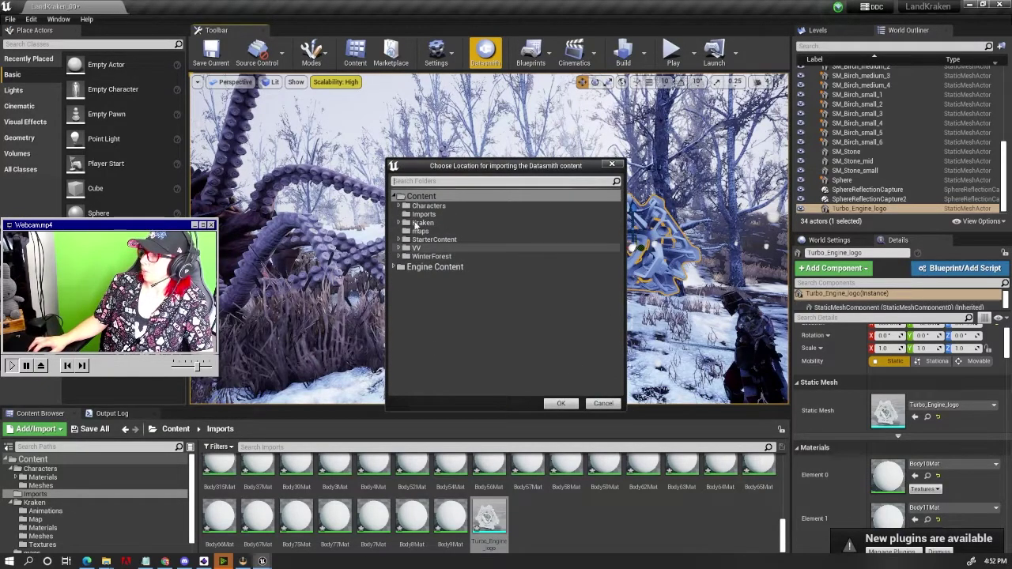
pyautogui.moveTo(423, 213); pyautogui.dragTo(401, 204)
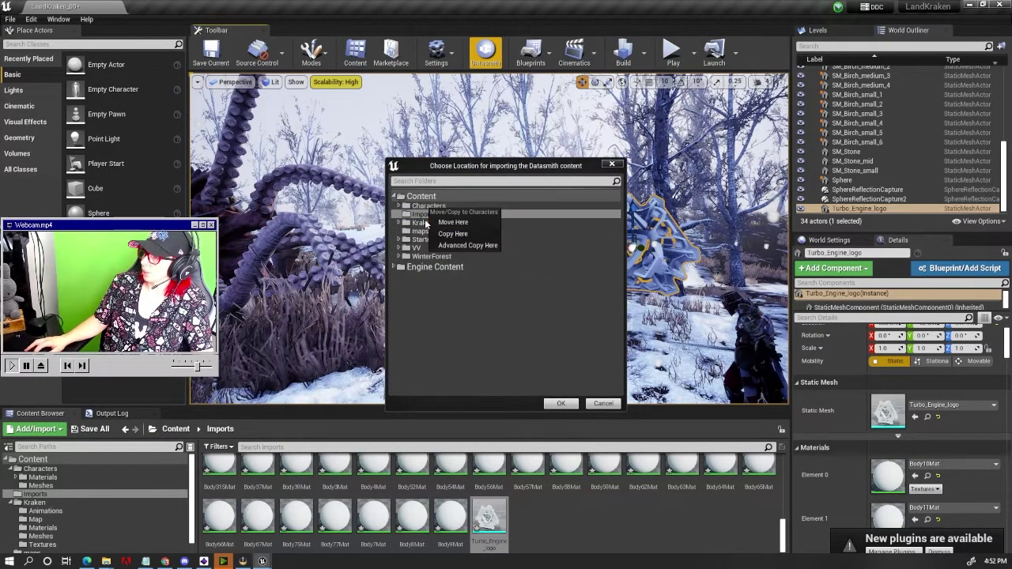
pyautogui.press('Escape')
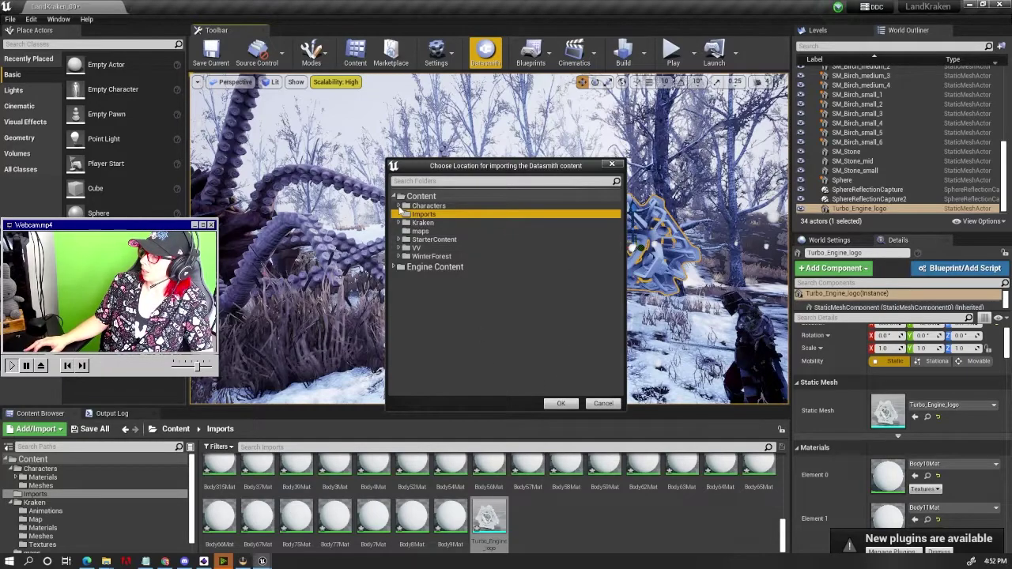
pyautogui.click(562, 403)
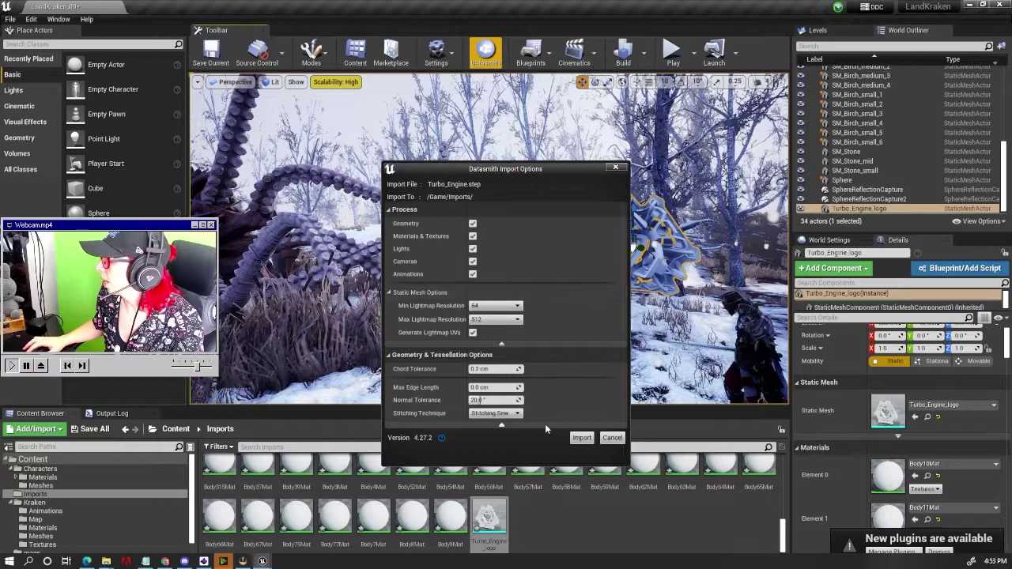
# Step: Import the Turbo_Engine Datasmith scene and focus the view on one of its parts
pyautogui.click(581, 437)
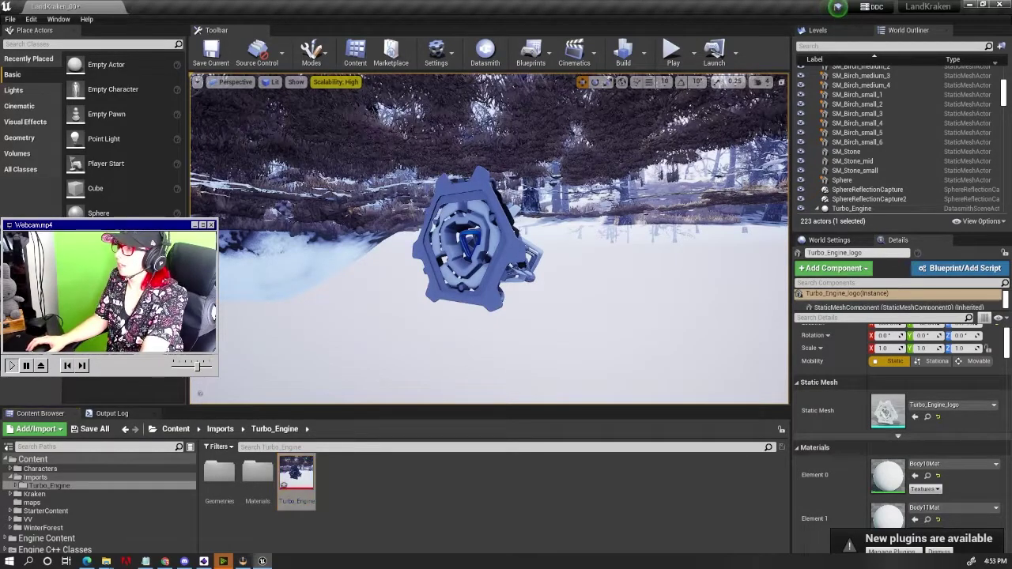
pyautogui.moveTo(437, 215)
pyautogui.mouseDown(button='right')
pyautogui.moveTo(443, 221)
pyautogui.moveTo(485, 181)
pyautogui.mouseUp(button='right')
pyautogui.click(575, 250)
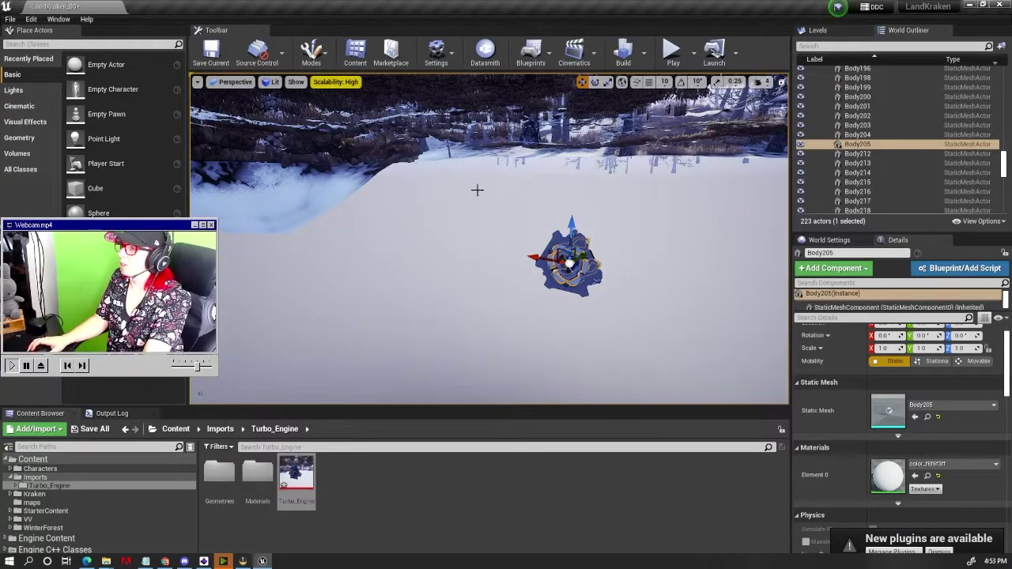
pyautogui.press('f')
pyautogui.moveTo(444, 162); pyautogui.dragTo(444, 162, button='right')
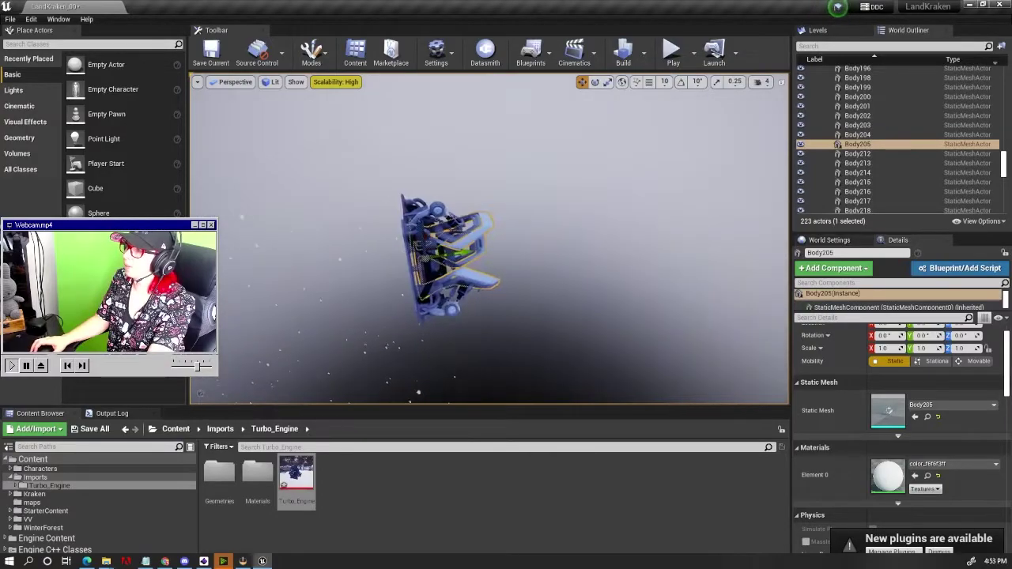
# Step: Lower the camera speed, fly closer, and select two Body124 parts in the World Outliner
pyautogui.click(766, 82)
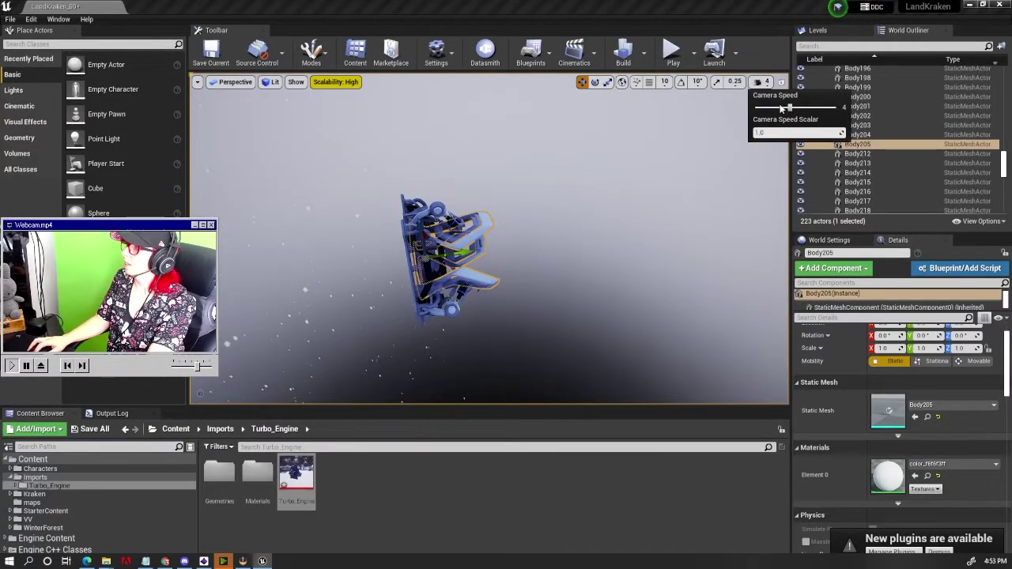
pyautogui.moveTo(628, 180); pyautogui.dragTo(628, 180, button='right')
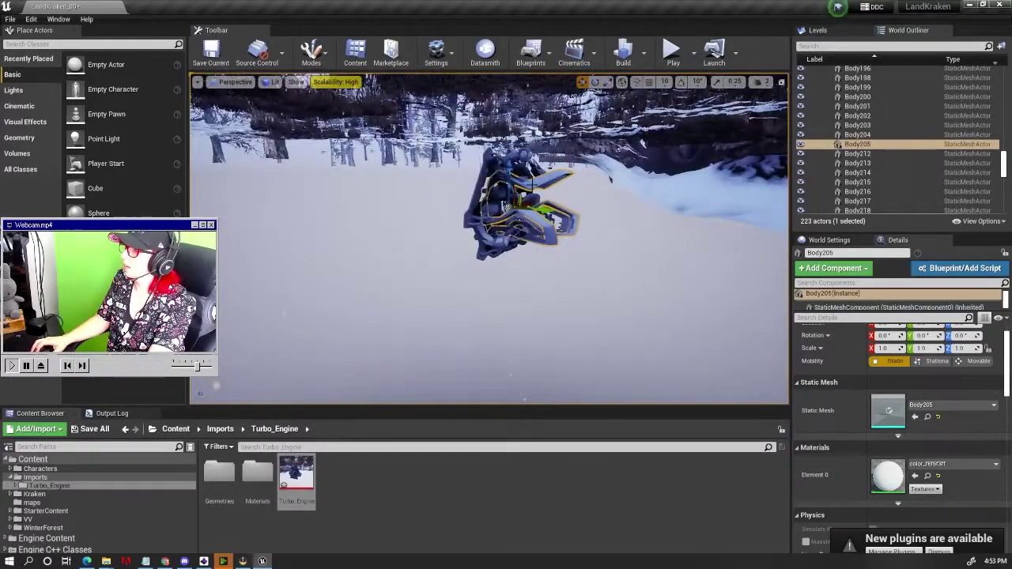
pyautogui.scroll(3, 897, 150)
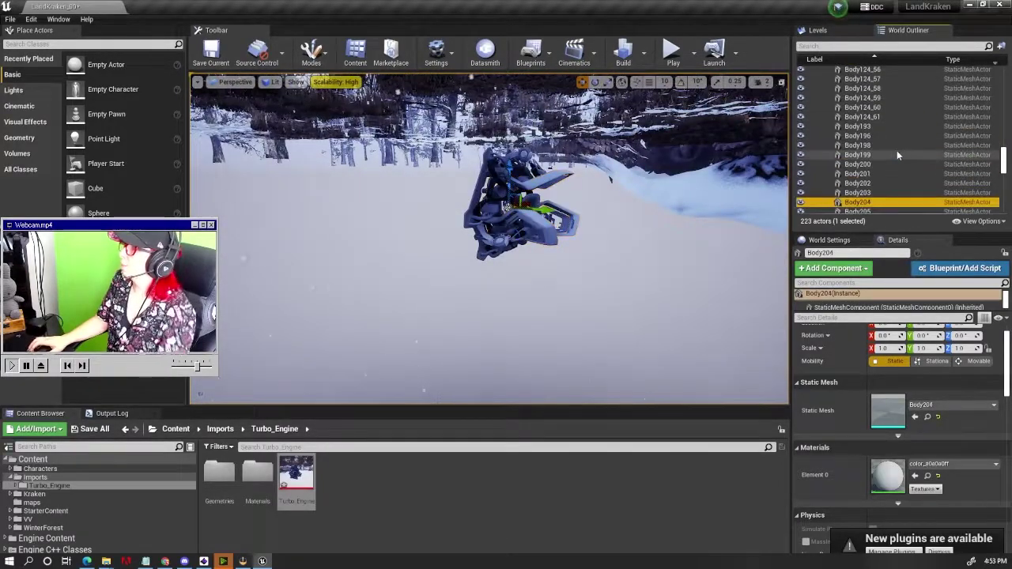
pyautogui.click(856, 155)
pyautogui.scroll(5, 861, 142)
pyautogui.click(866, 126)
# Step: Inspect more engine parts by selecting Body66, Body2 and Body205
pyautogui.scroll(1, 870, 123)
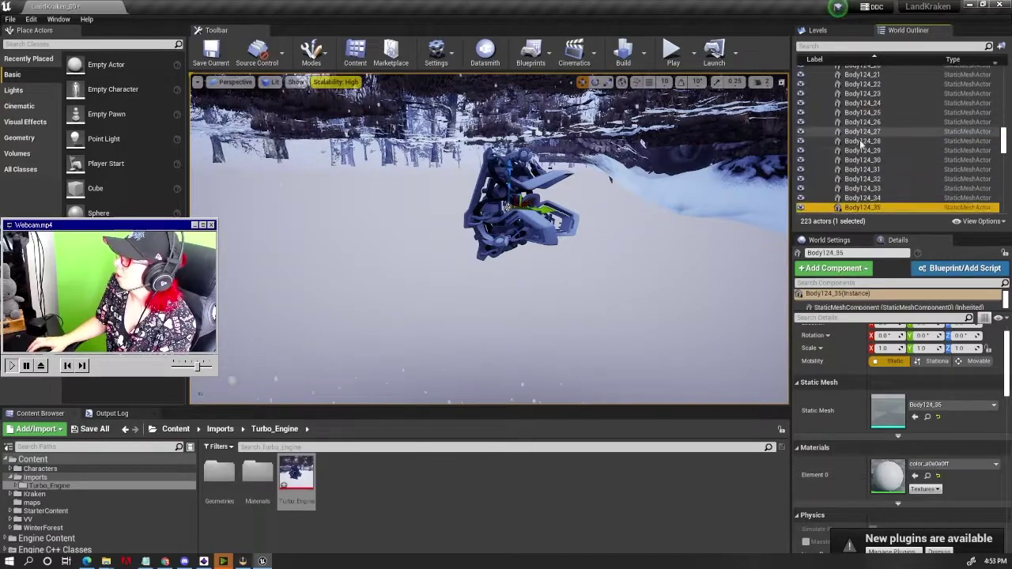
pyautogui.scroll(1, 870, 122)
pyautogui.scroll(3, 869, 122)
pyautogui.click(870, 130)
pyautogui.scroll(3, 869, 127)
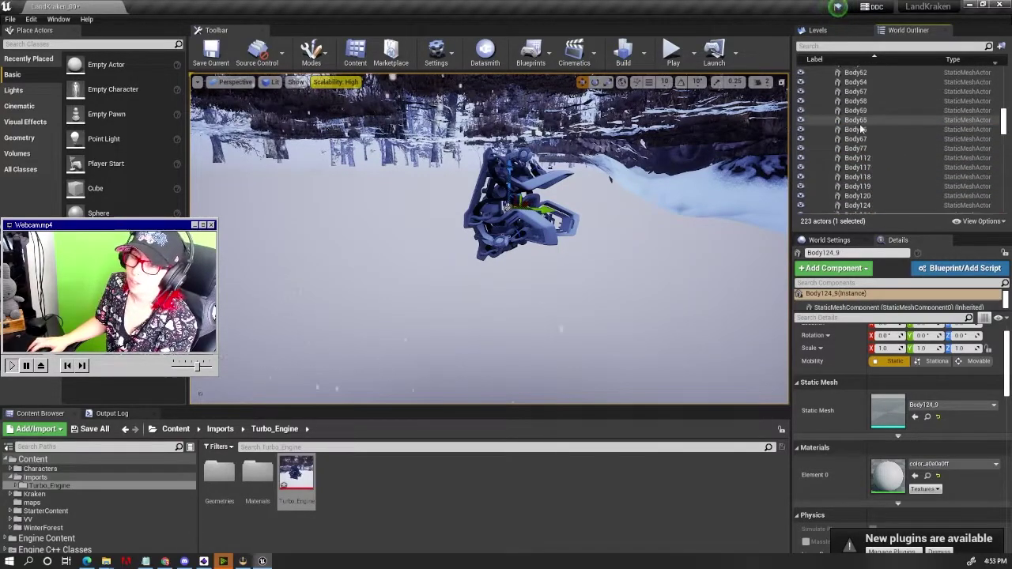
pyautogui.click(869, 129)
pyautogui.scroll(3, 872, 105)
pyautogui.click(870, 106)
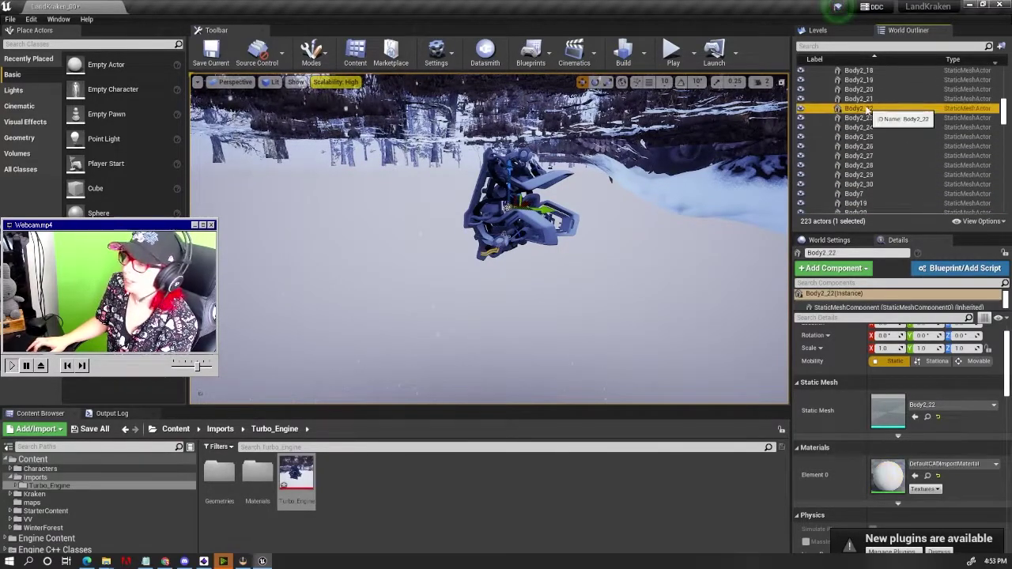
pyautogui.scroll(3, 870, 106)
pyautogui.click(566, 183)
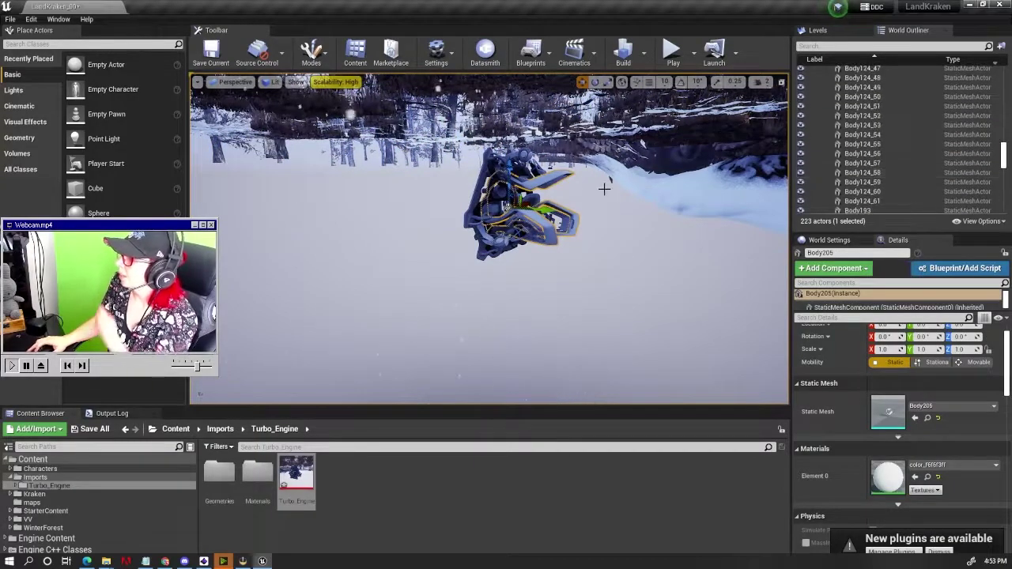
# Step: Orbit the engine and select the Object_Unsaved group in the World Outliner
pyautogui.keyDown('alt'); pyautogui.moveTo(566, 199); pyautogui.dragTo(506, 229); pyautogui.keyUp('alt')
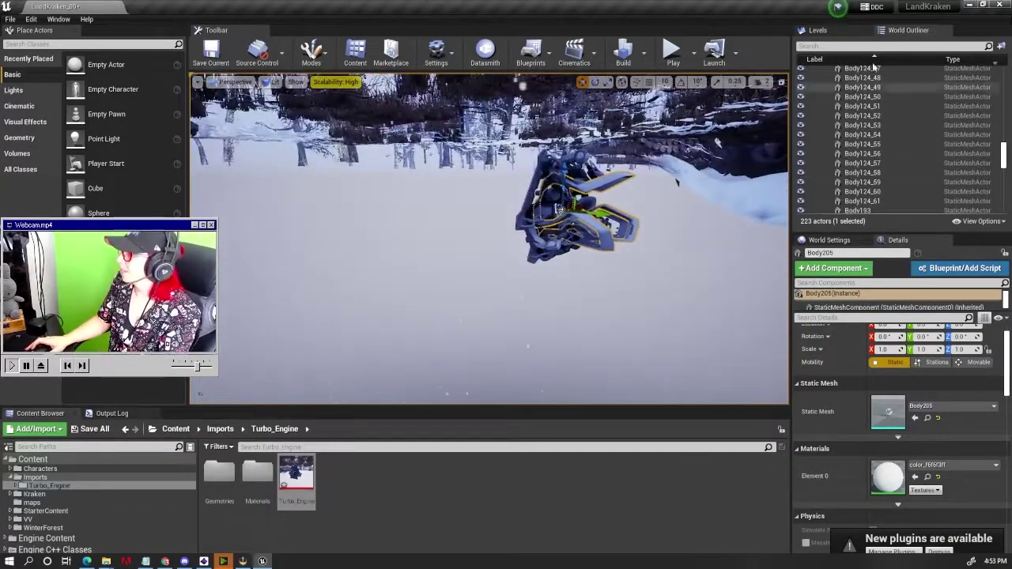
pyautogui.moveTo(1003, 154); pyautogui.dragTo(1009, 88)
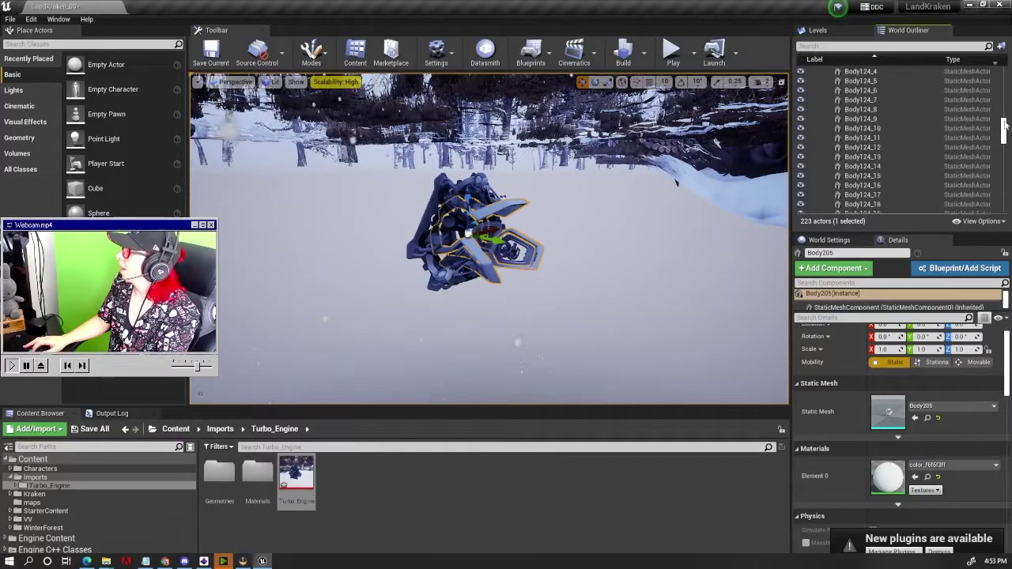
pyautogui.scroll(-4, 885, 142)
pyautogui.click(858, 122)
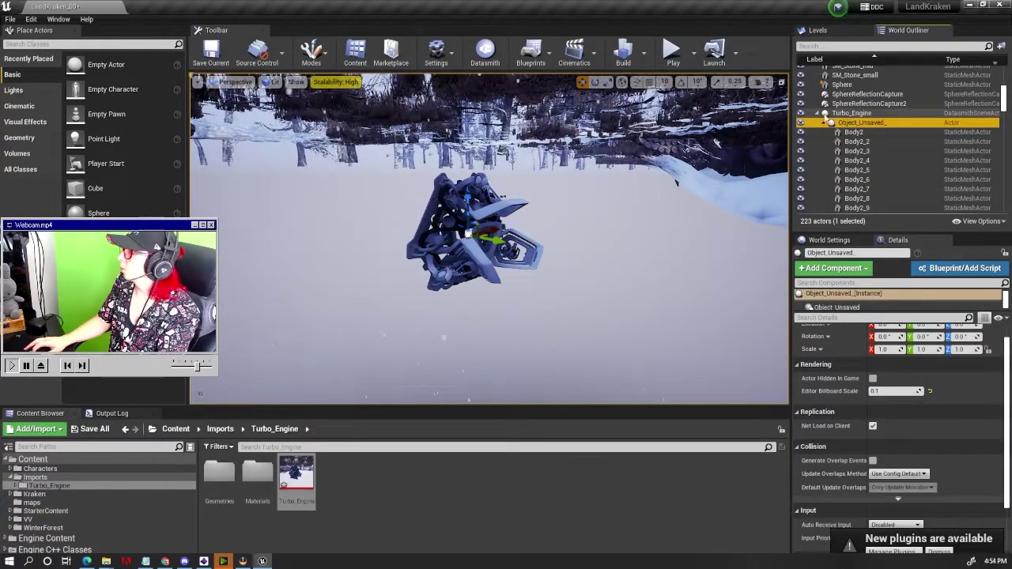
# Step: Select the Turbo_Engine group in the Outliner and frame it among the forest trees
pyautogui.click(852, 113)
pyautogui.press('f')
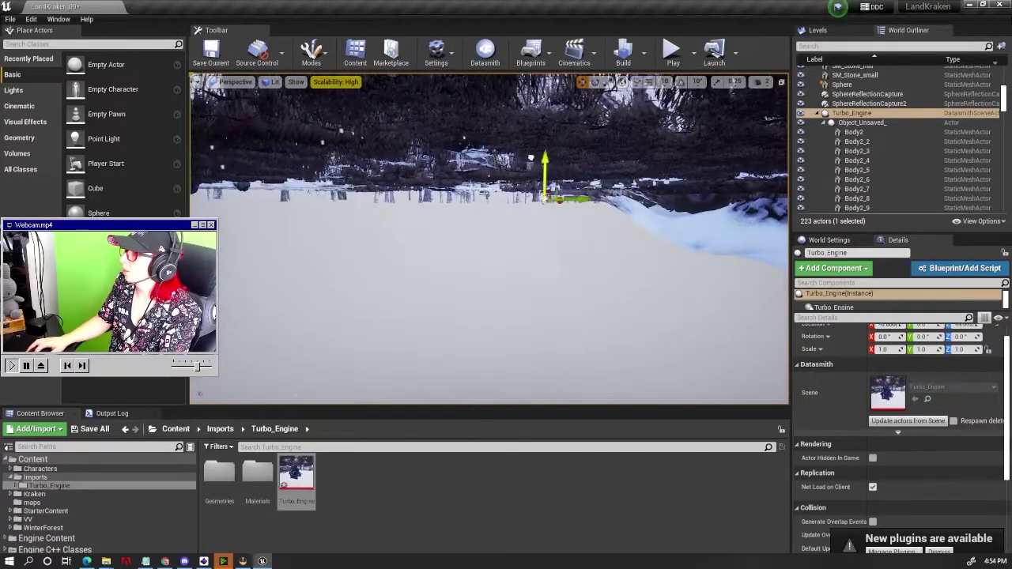
pyautogui.moveTo(490, 237); pyautogui.dragTo(490, 237, button='right')
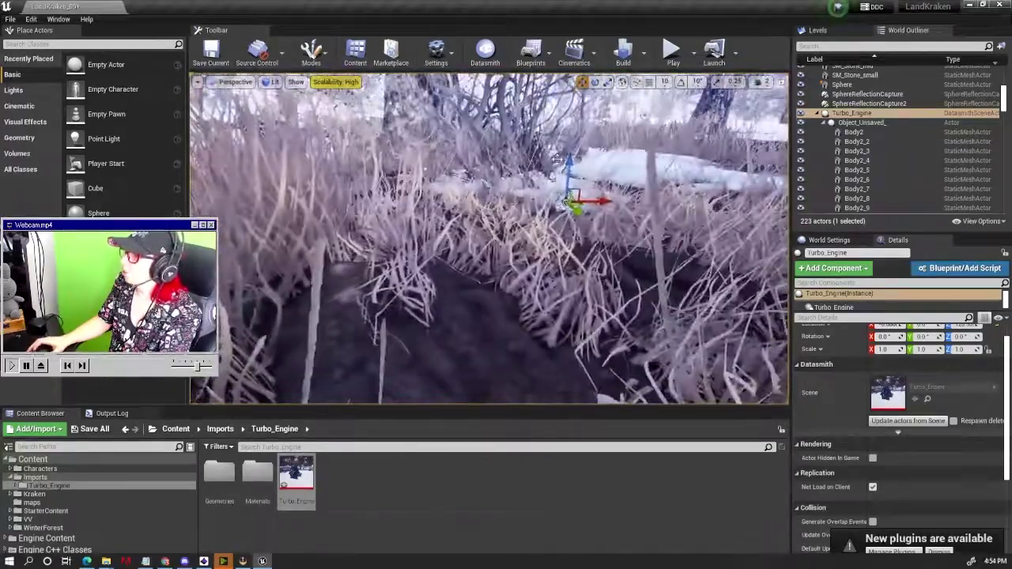
pyautogui.click(577, 207)
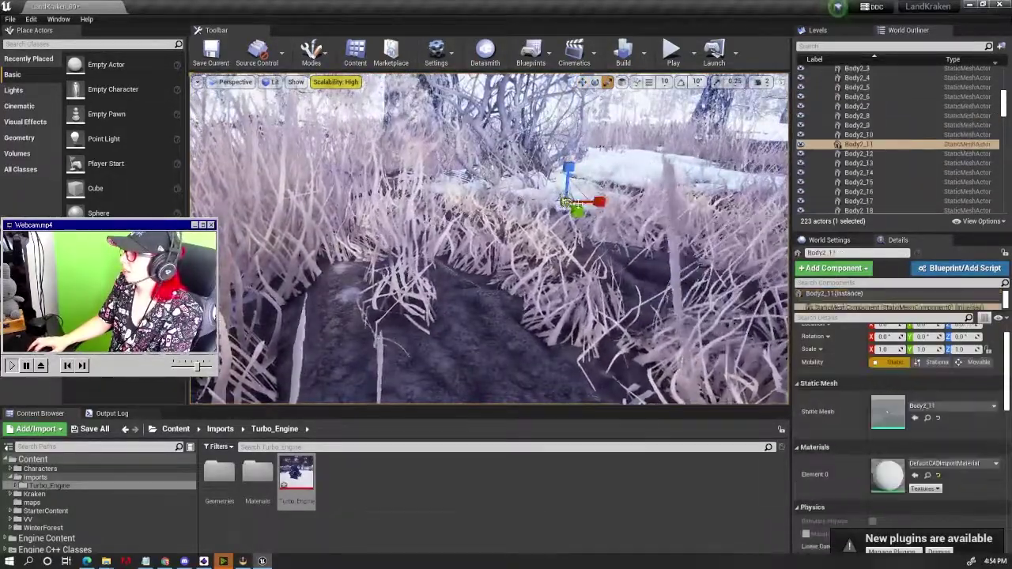
pyautogui.scroll(4, 899, 110)
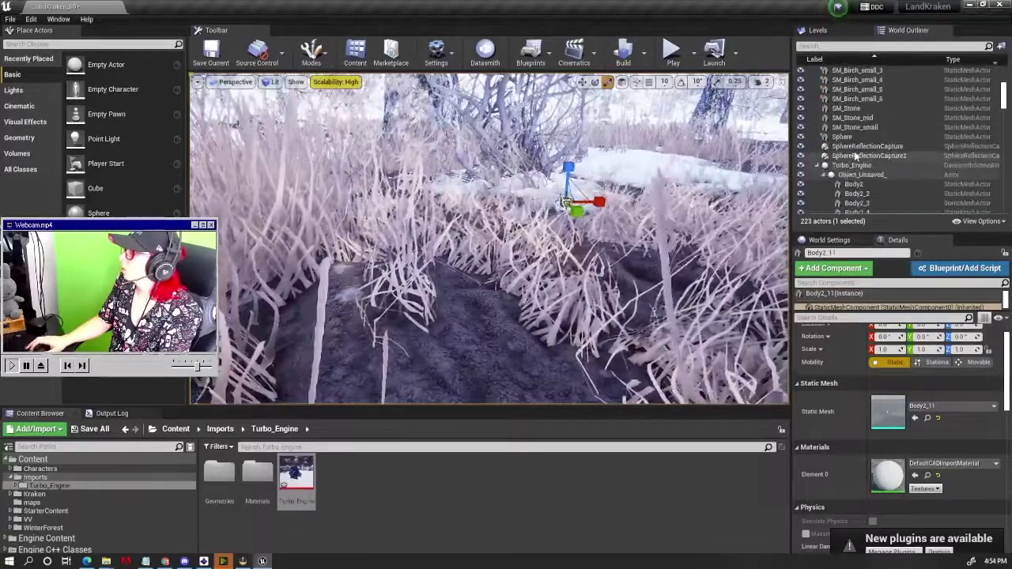
pyautogui.click(856, 165)
# Step: Scale Turbo_Engine up to about 15.748, reframe it, and bring the Notepad notes forward
pyautogui.moveTo(886, 348); pyautogui.dragTo(933, 349)
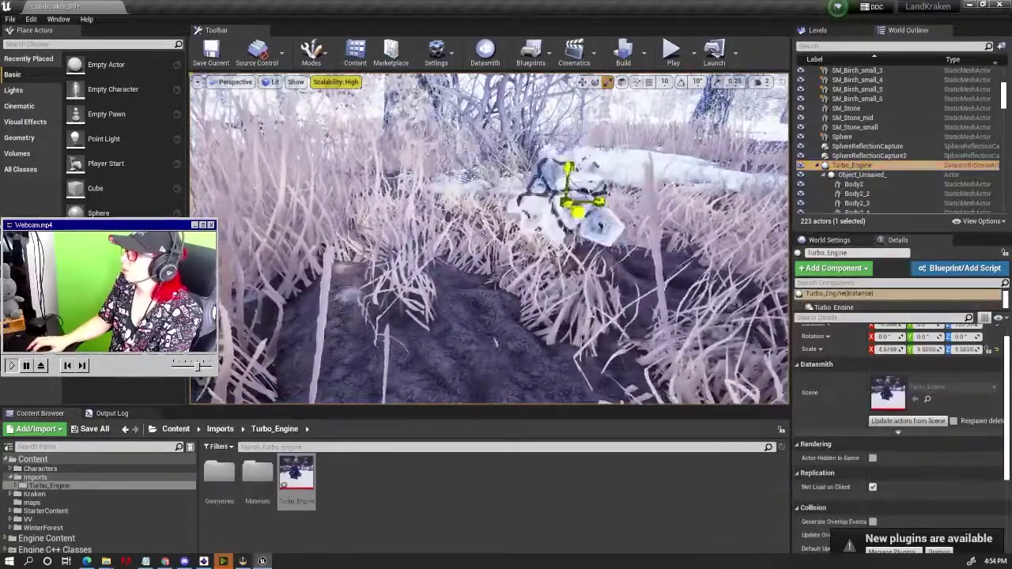
pyautogui.press('w')
pyautogui.moveTo(563, 134); pyautogui.dragTo(563, 134, button='right')
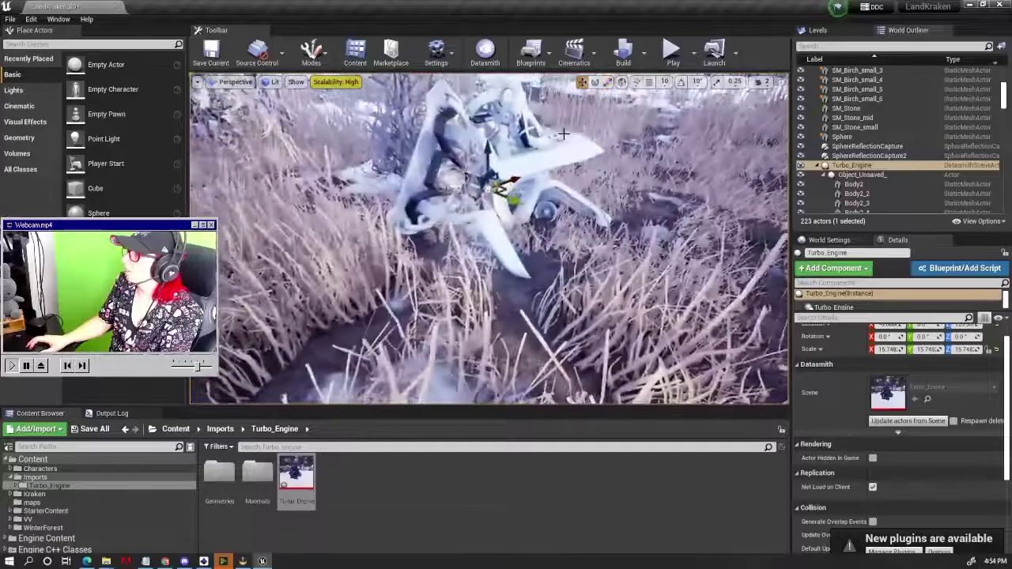
pyautogui.moveTo(488, 237)
pyautogui.mouseDown(button='right')
pyautogui.moveTo(488, 261)
pyautogui.moveTo(489, 237)
pyautogui.mouseUp(button='right')
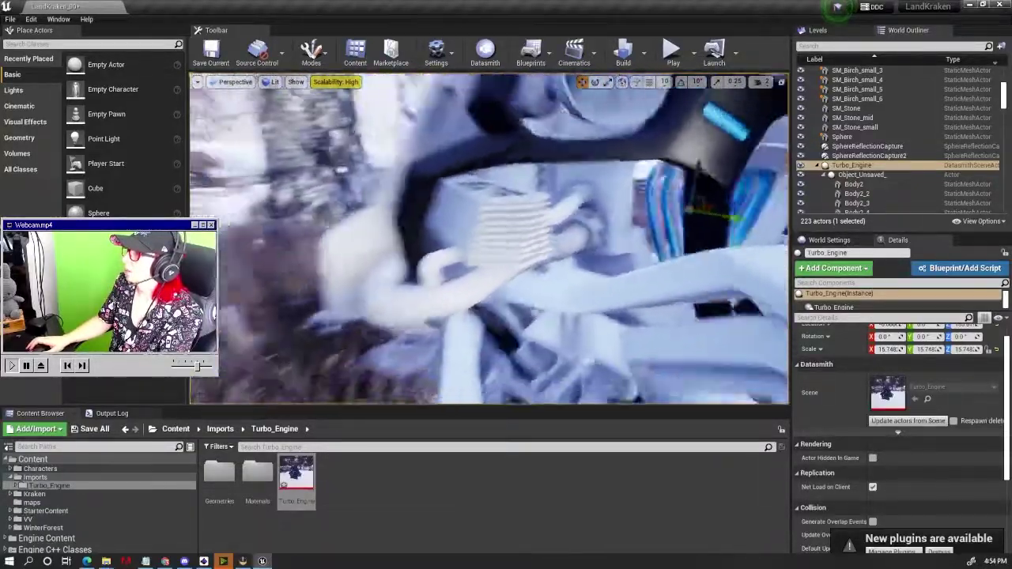
pyautogui.press('f')
pyautogui.moveTo(489, 237)
pyautogui.keyDown('alt'); pyautogui.mouseDown()
pyautogui.moveTo(474, 253)
pyautogui.moveTo(443, 237)
pyautogui.moveTo(546, 237)
pyautogui.mouseUp(); pyautogui.keyUp('alt')
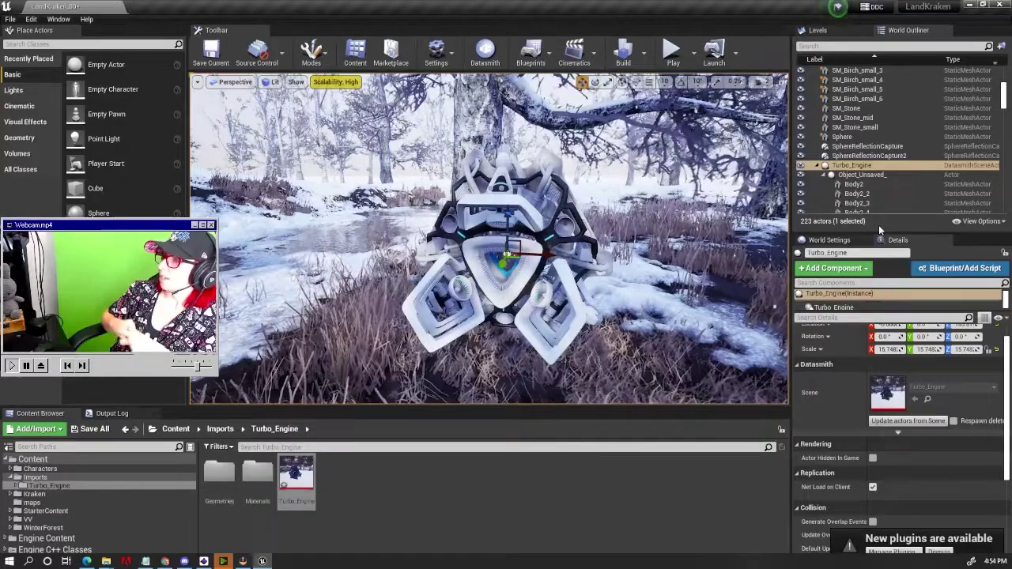
pyautogui.click(145, 561)
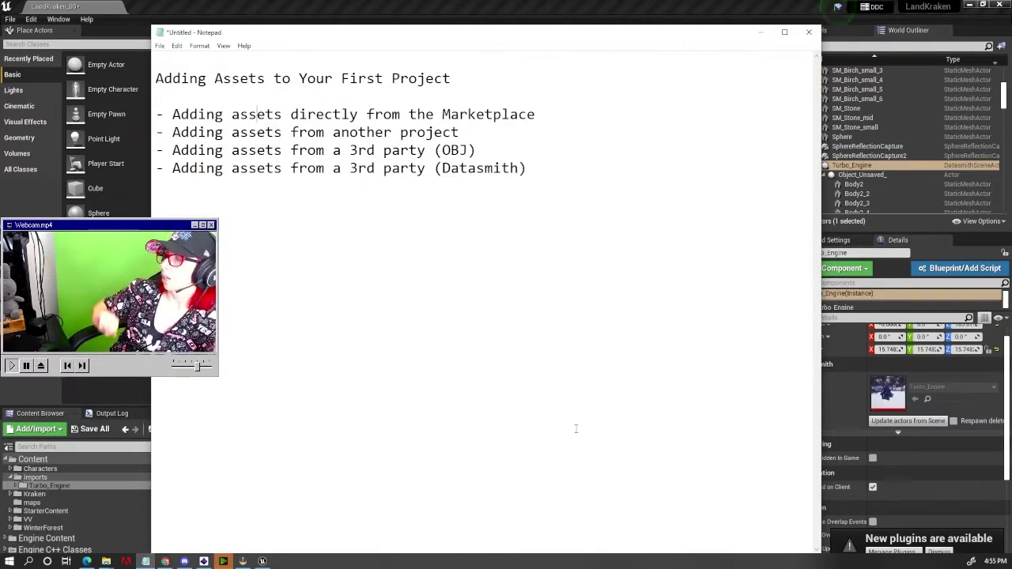
# Step: Bring the Unreal Editor window back in front of the Notepad notes
pyautogui.click(471, 18)
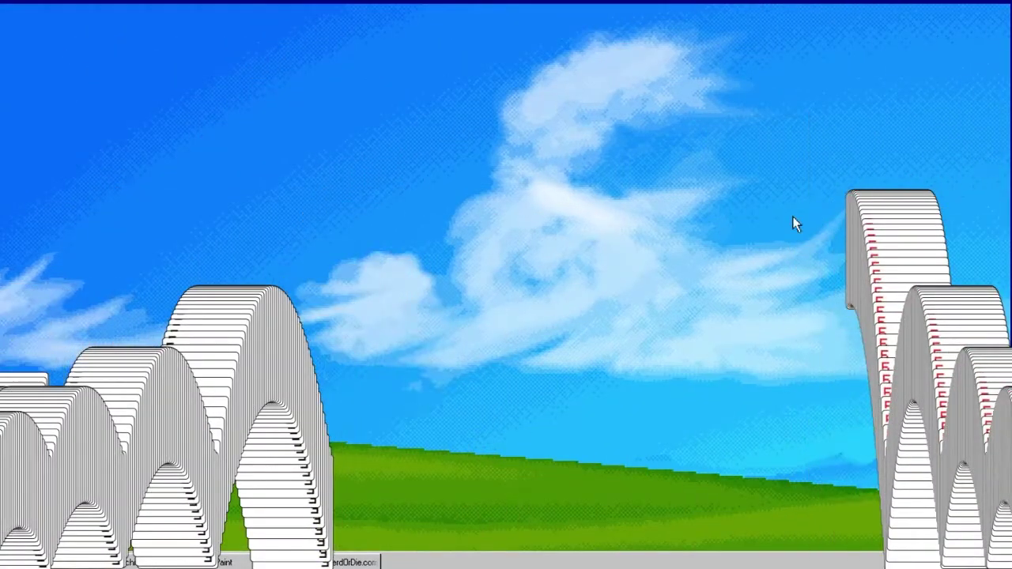
# Step: Shut down the stream from the Start menu and confirm with Yes
pyautogui.click(30, 562)
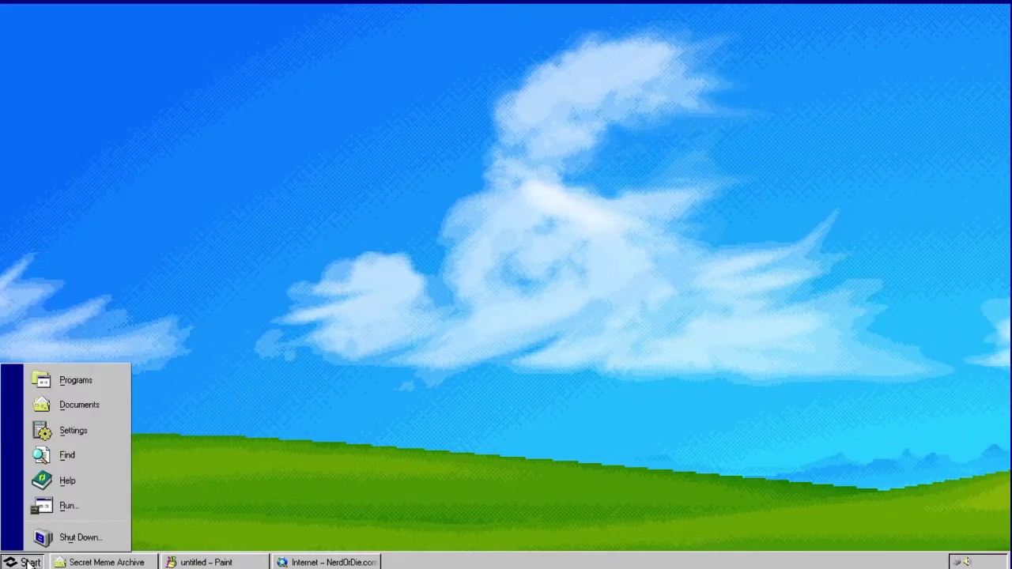
pyautogui.click(65, 541)
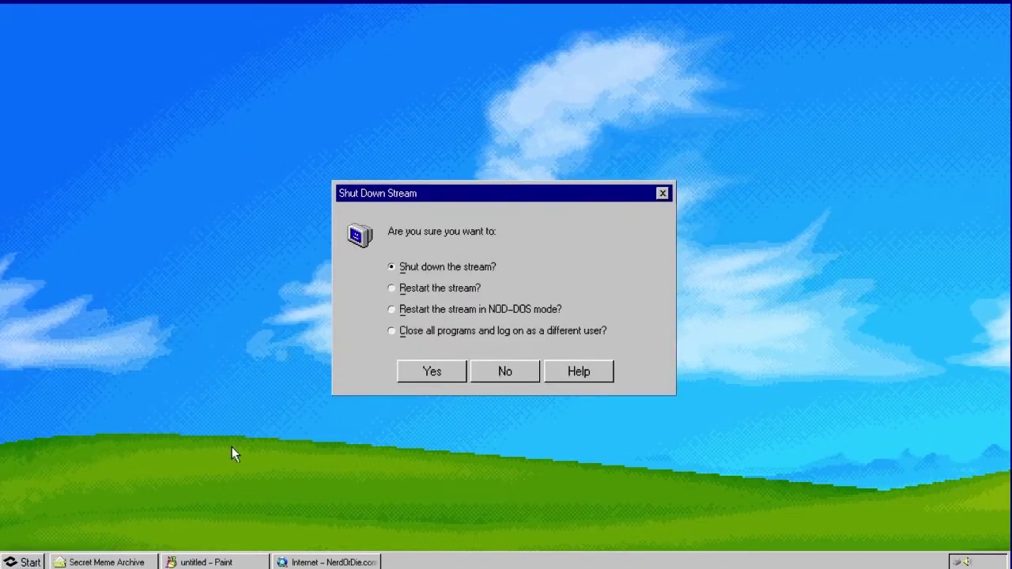
pyautogui.click(431, 373)
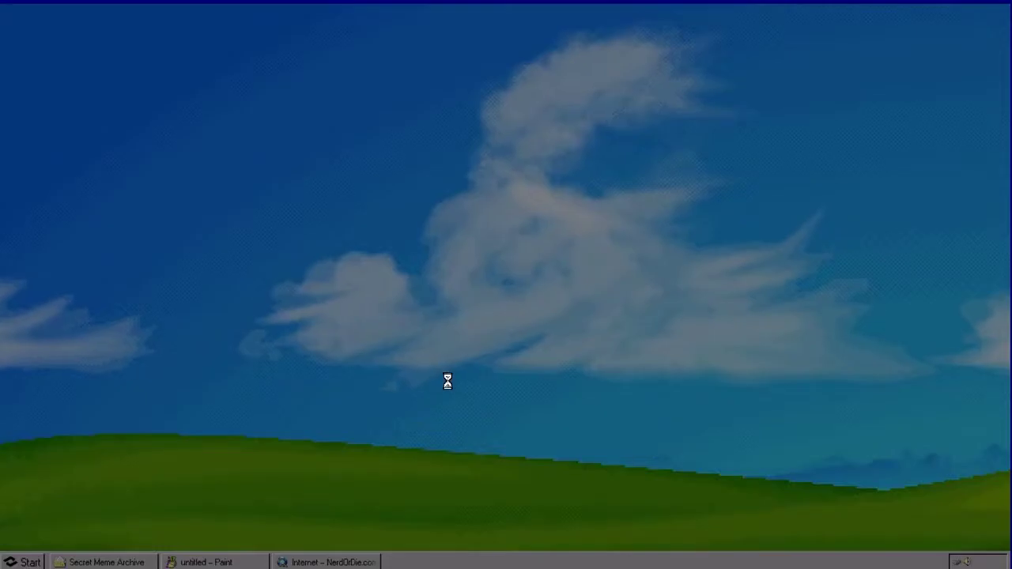